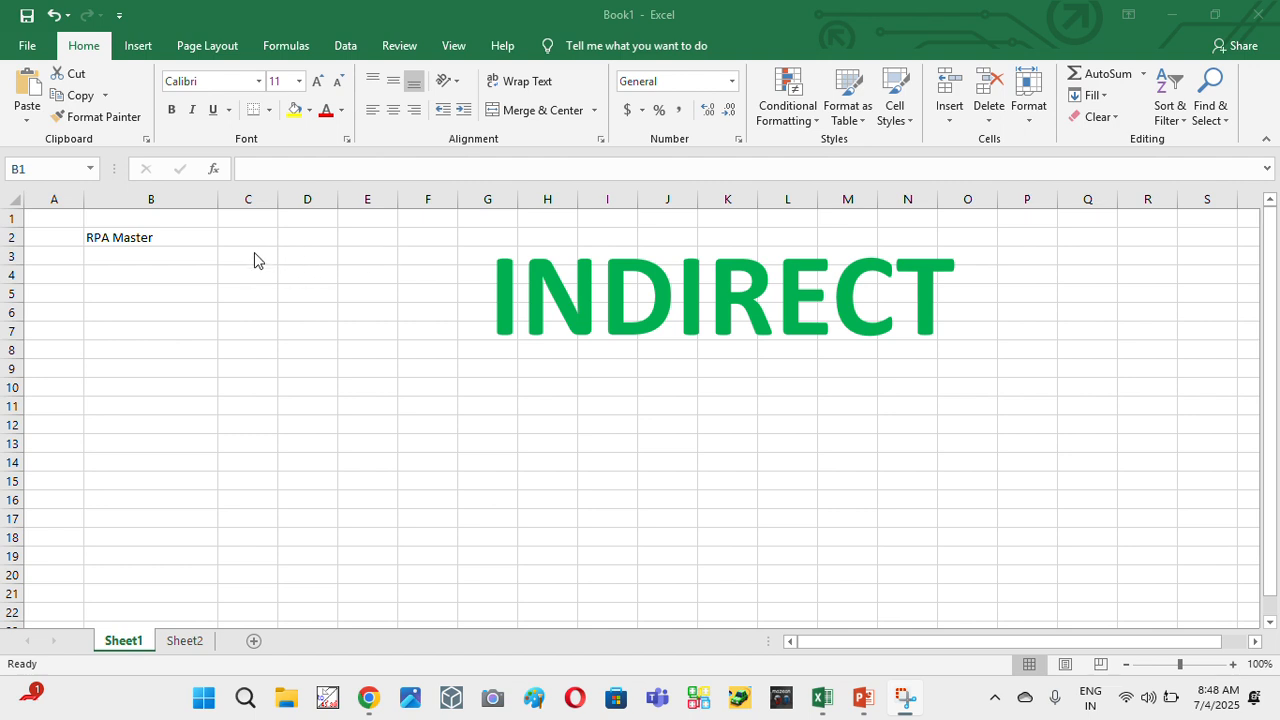
# - Enter =INDIRECT("B2") in cell C3 and widen column C so the returned text fits
pyautogui.click(250, 256)
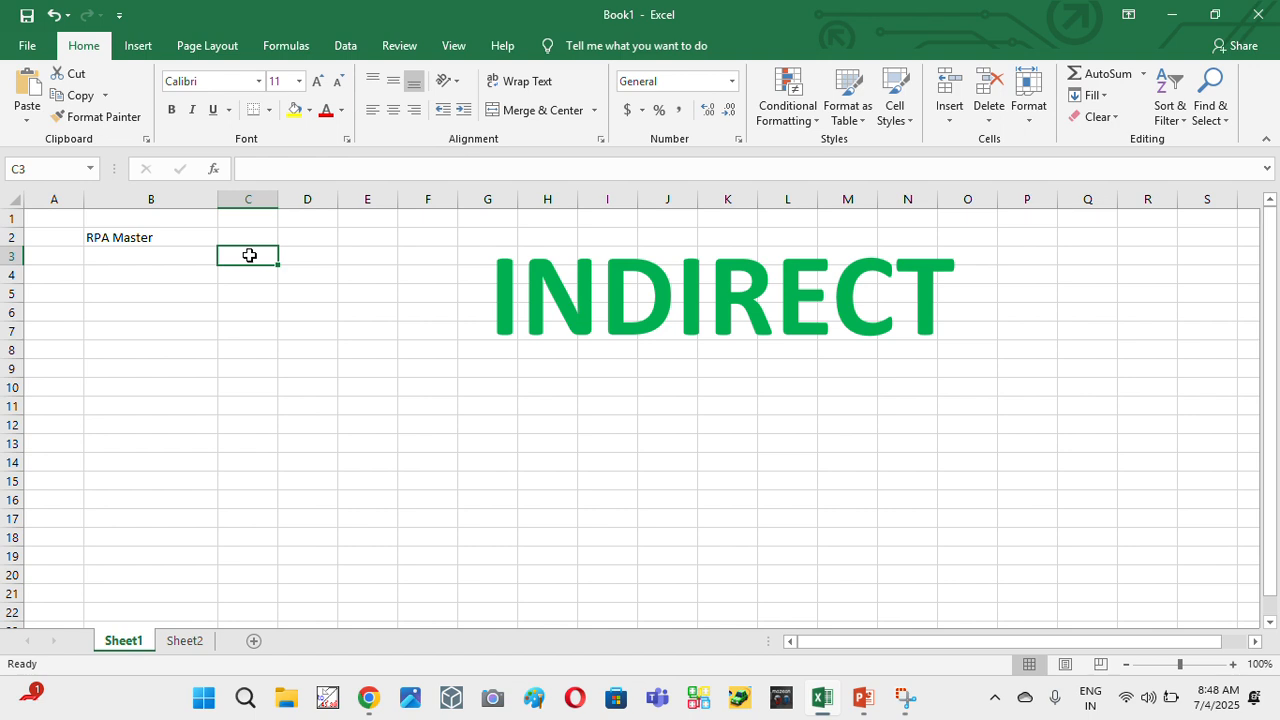
pyautogui.doubleClick(250, 256)
pyautogui.write('=')
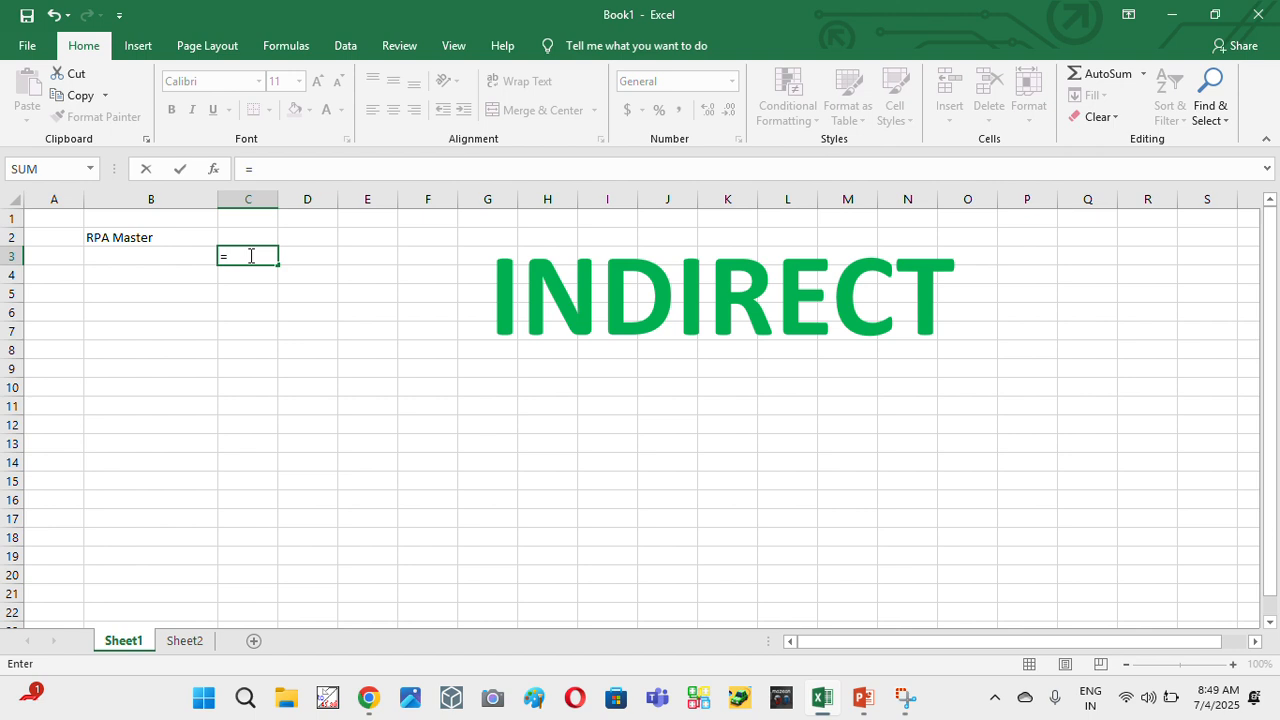
pyautogui.write('in')
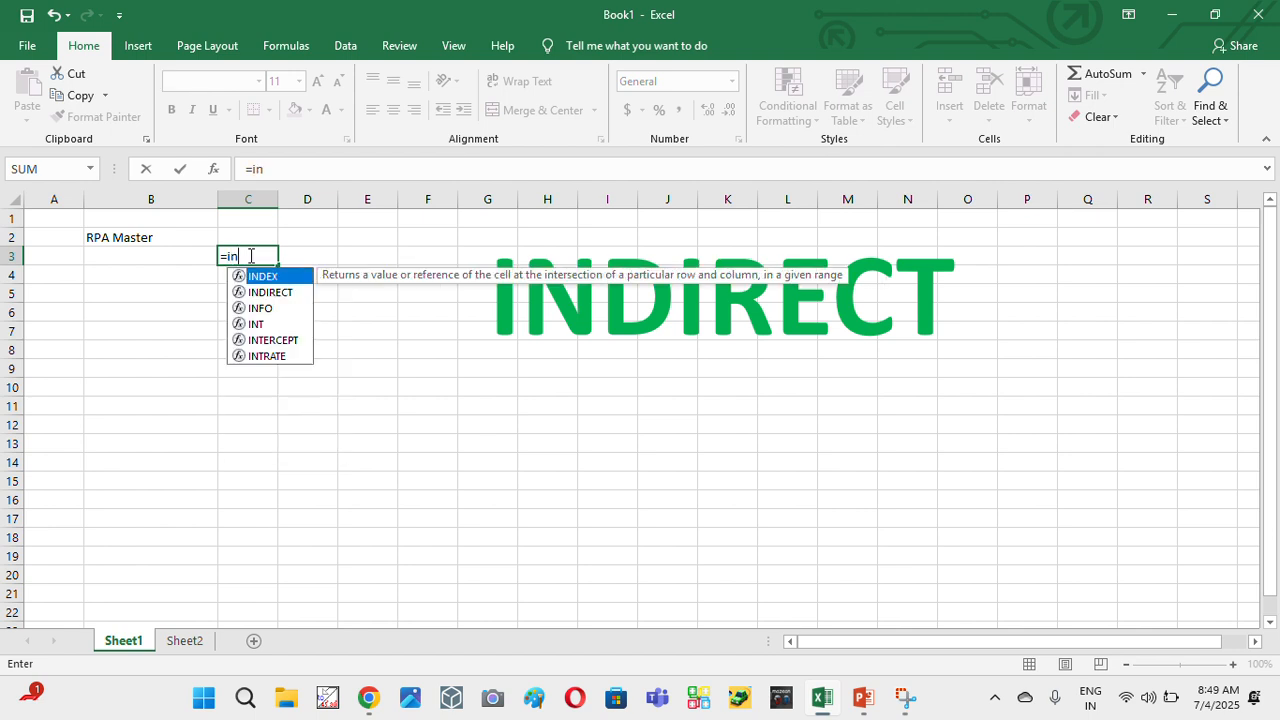
pyautogui.write('d')
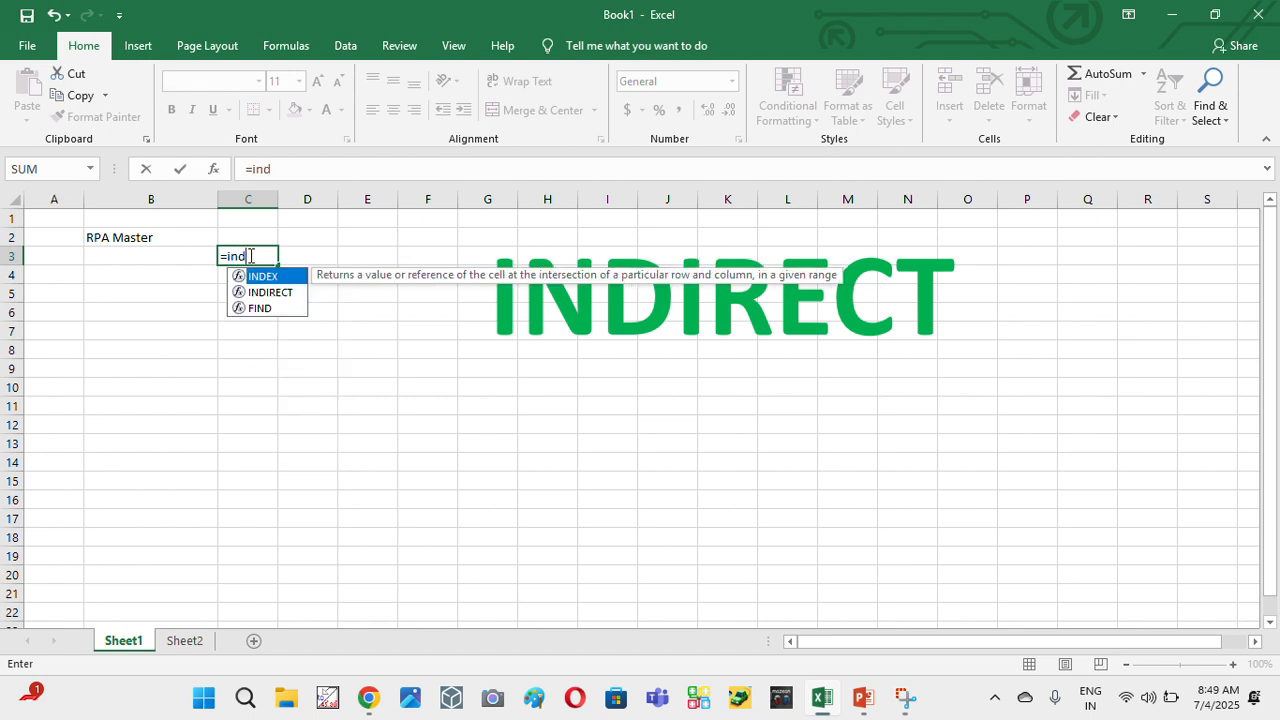
pyautogui.press('Down')
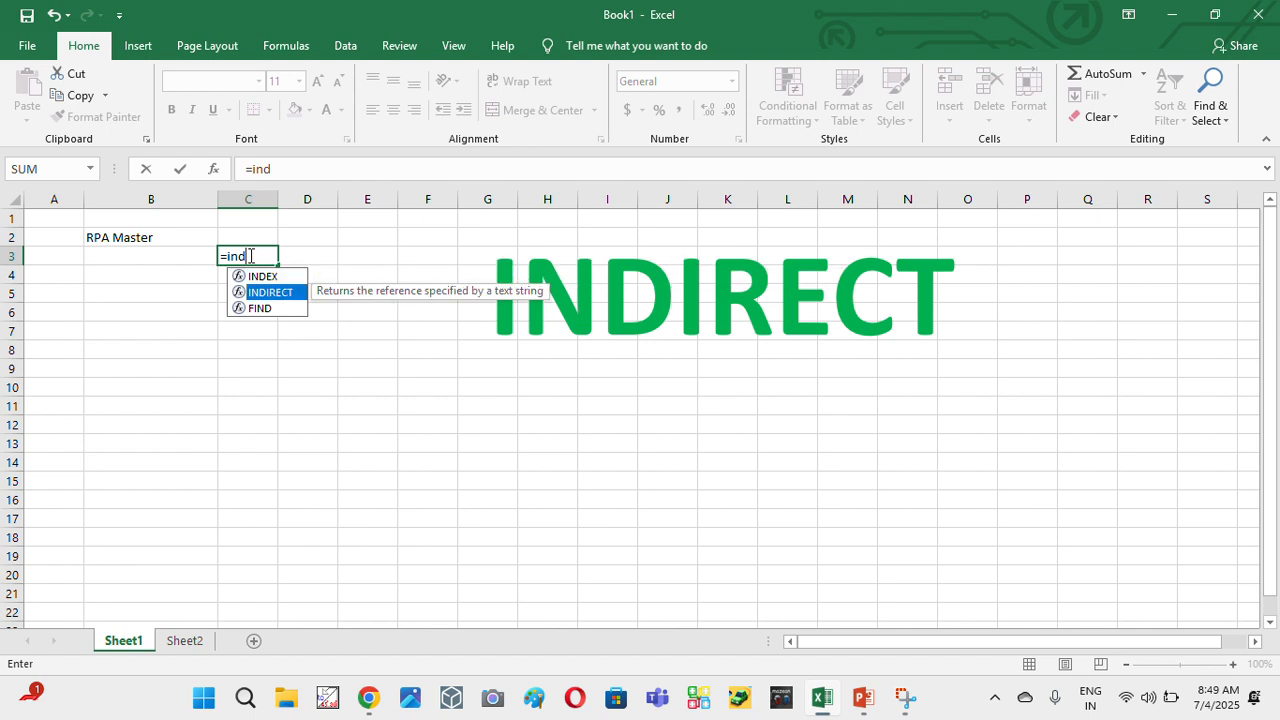
pyautogui.press('Tab')
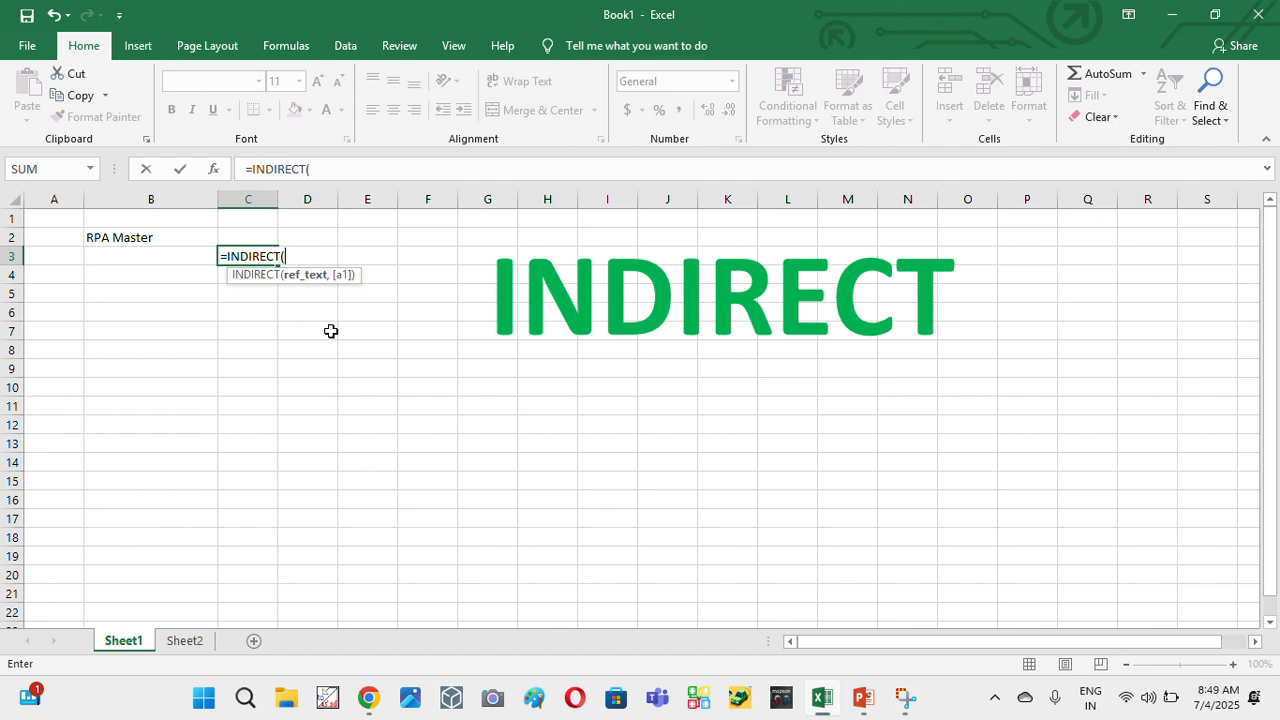
pyautogui.write('"')
pyautogui.write('B2')
pyautogui.press('BackSpace')
pyautogui.press('BackSpace')
pyautogui.press('BackSpace')
pyautogui.write('"B2")')
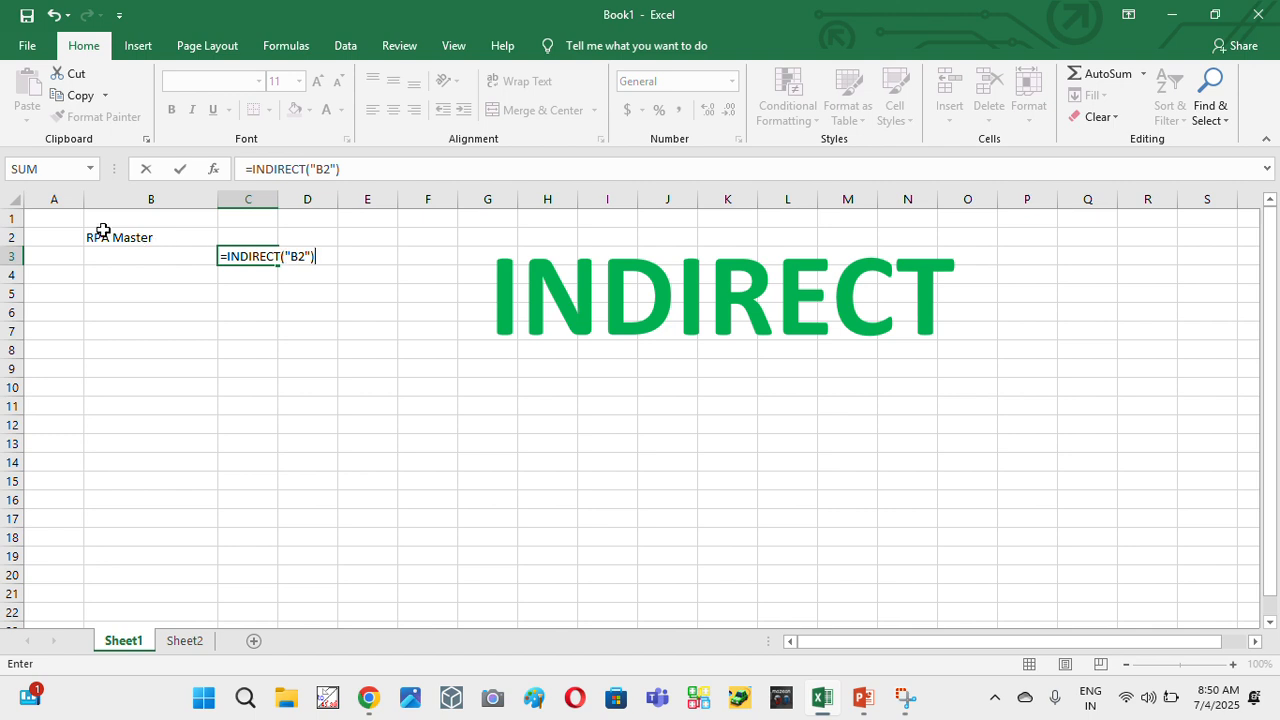
pyautogui.press('Return')
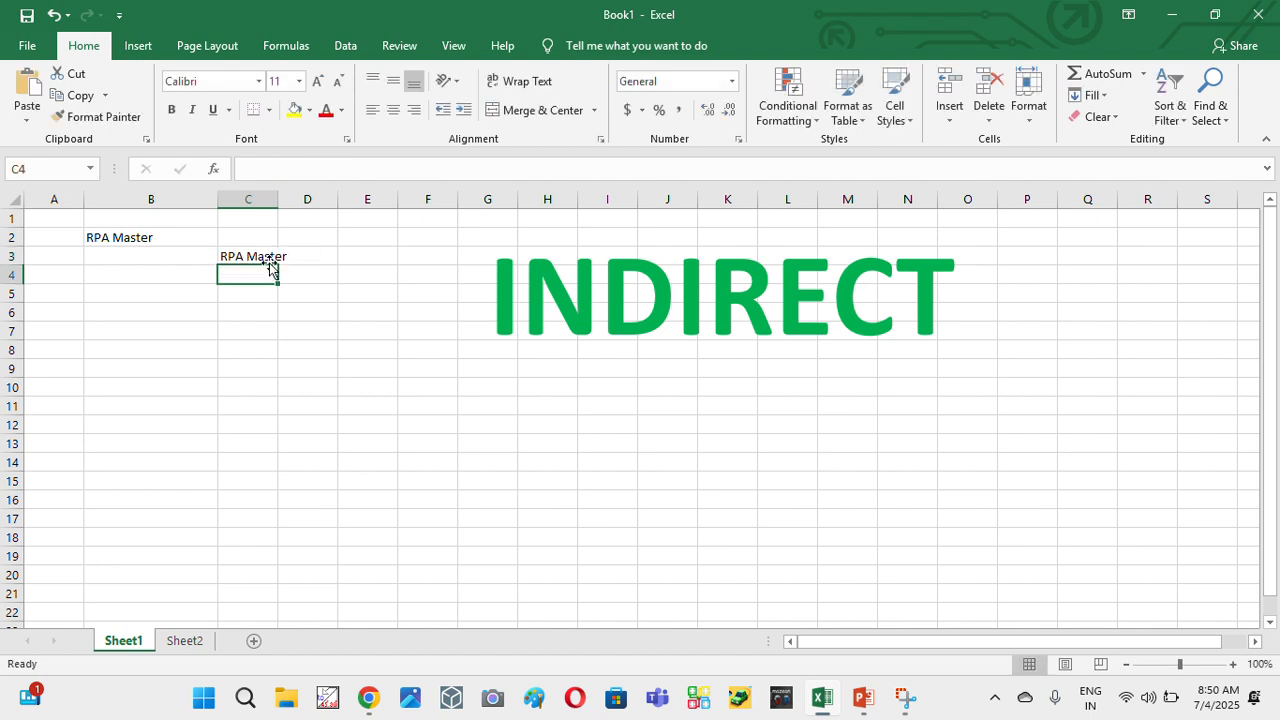
pyautogui.moveTo(281, 200); pyautogui.dragTo(291, 200)
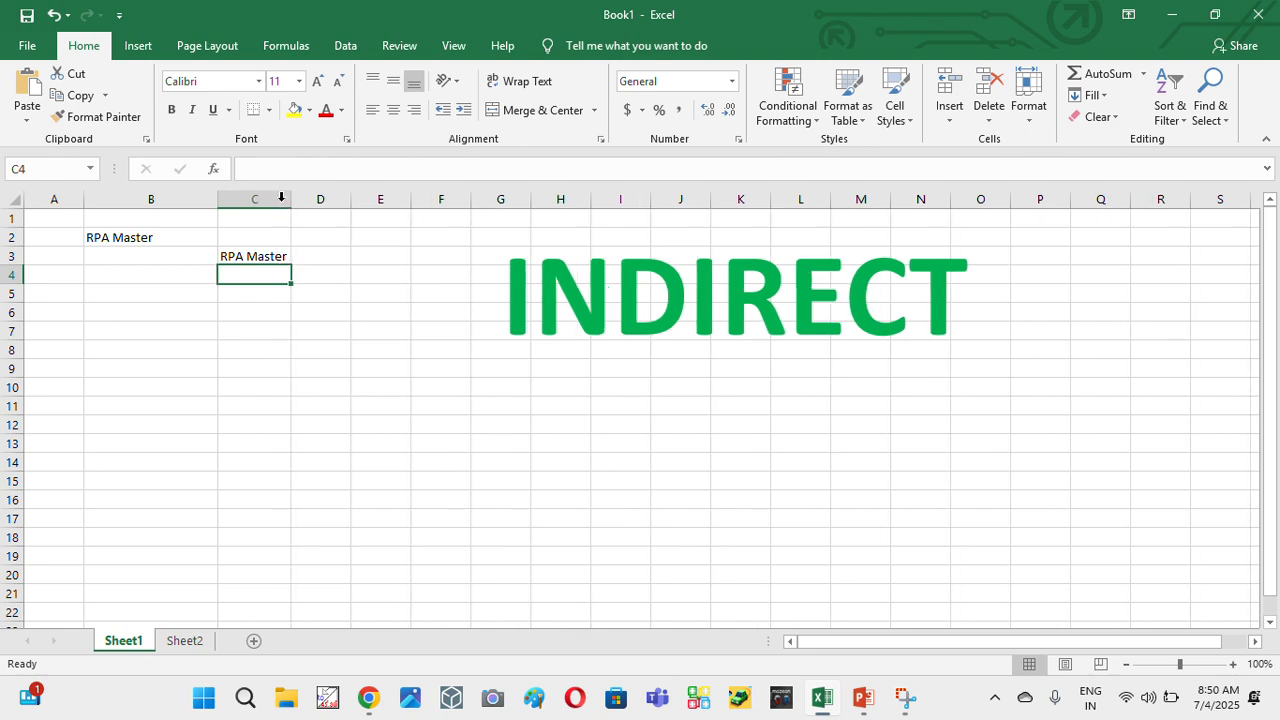
pyautogui.click(264, 256)
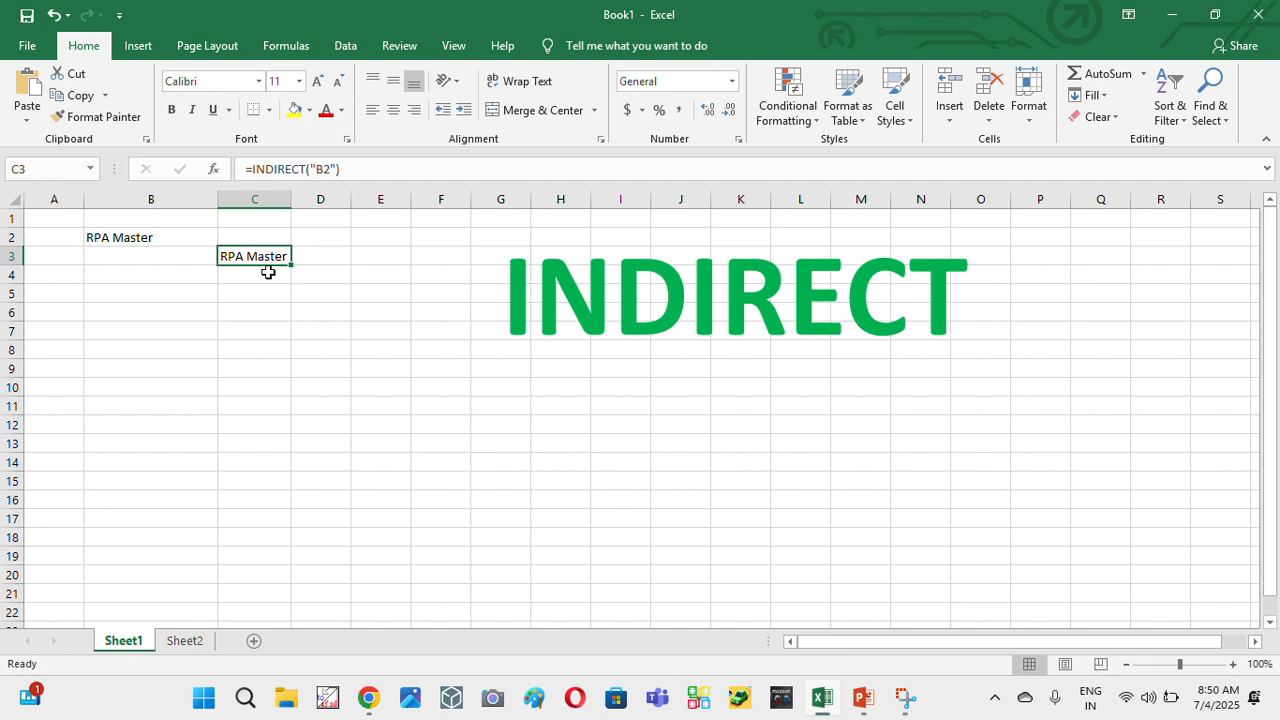
# - Enter the direct reference =B2 in cell D3 and compare it with the formula in C3
pyautogui.click(330, 258)
pyautogui.write('=')
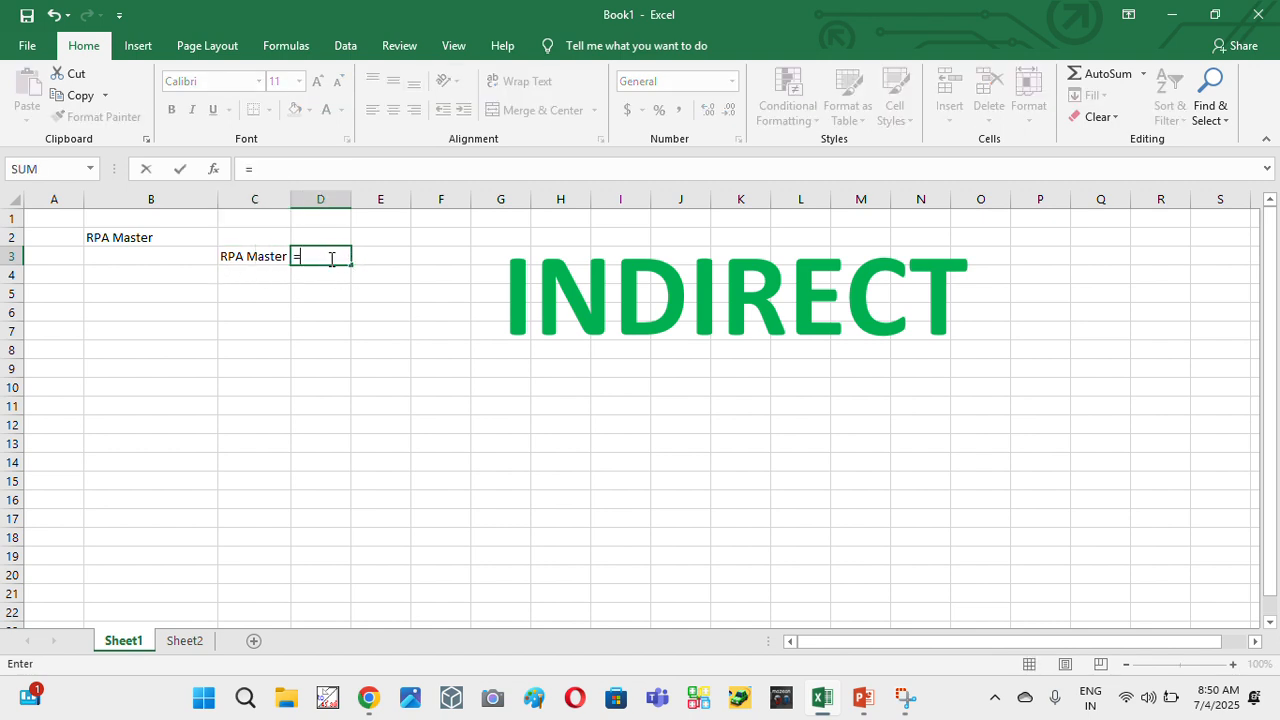
pyautogui.write('b2')
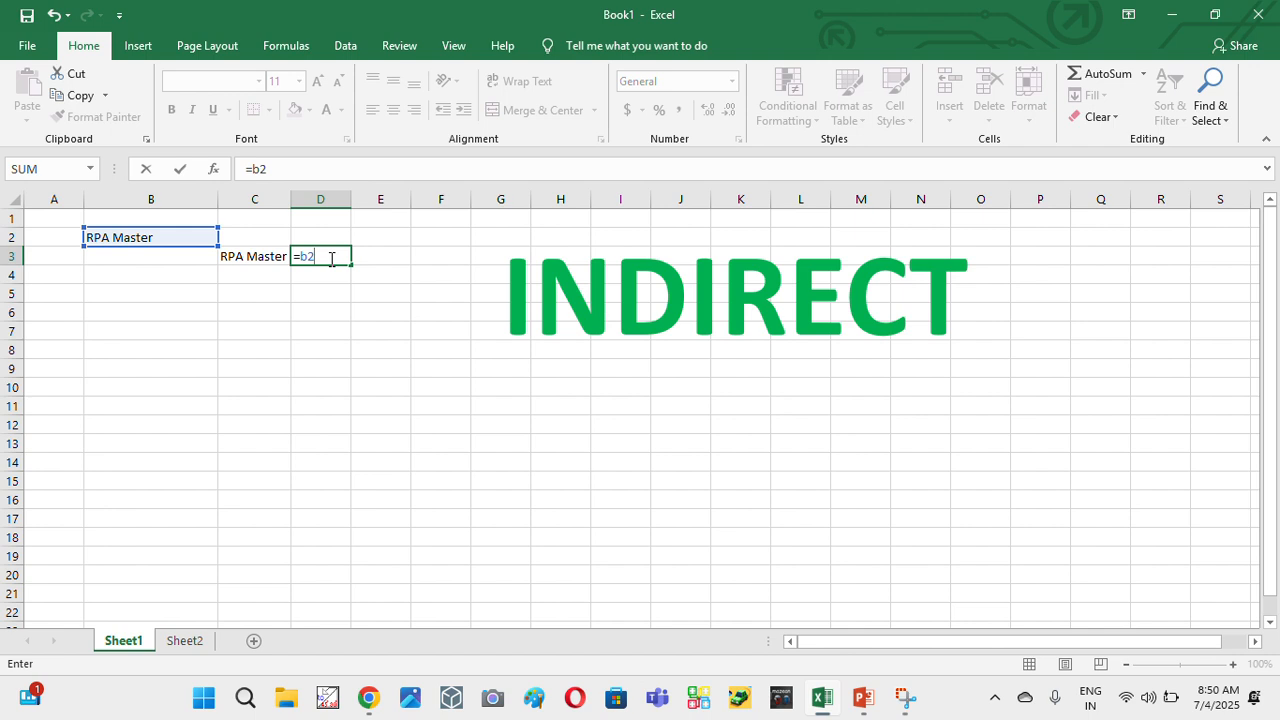
pyautogui.press('Return')
pyautogui.click(330, 258)
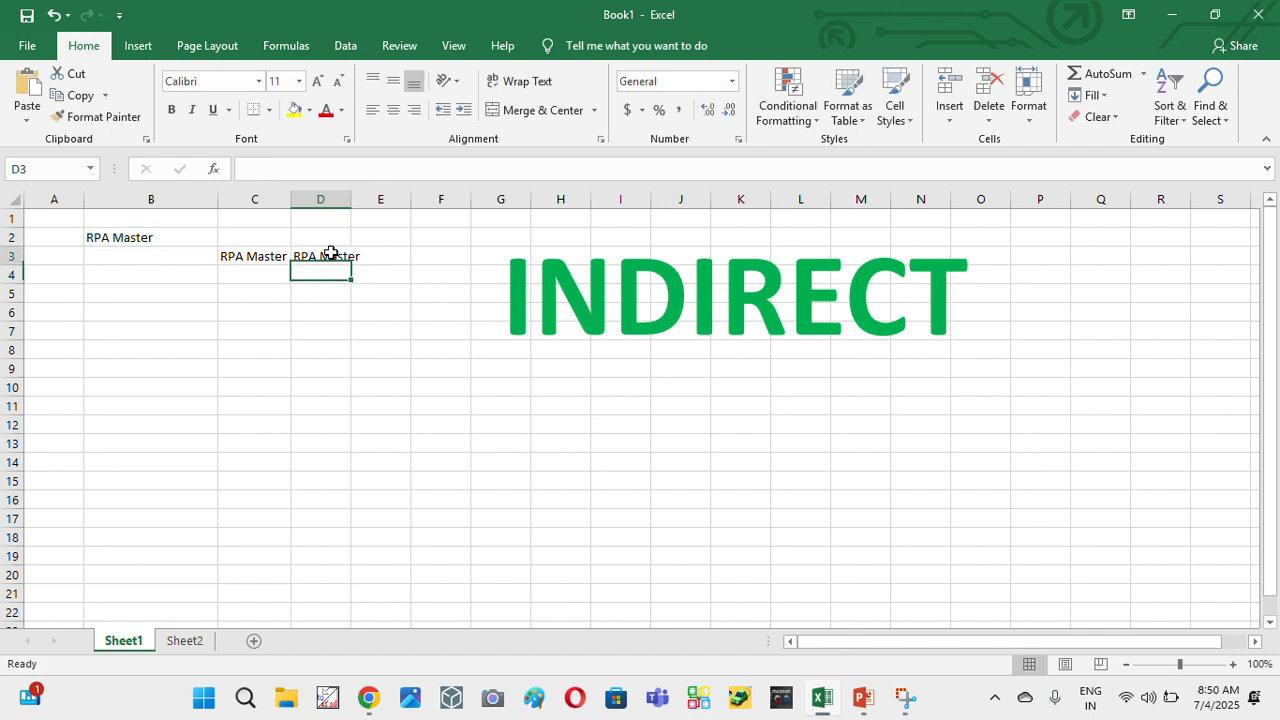
pyautogui.click(263, 257)
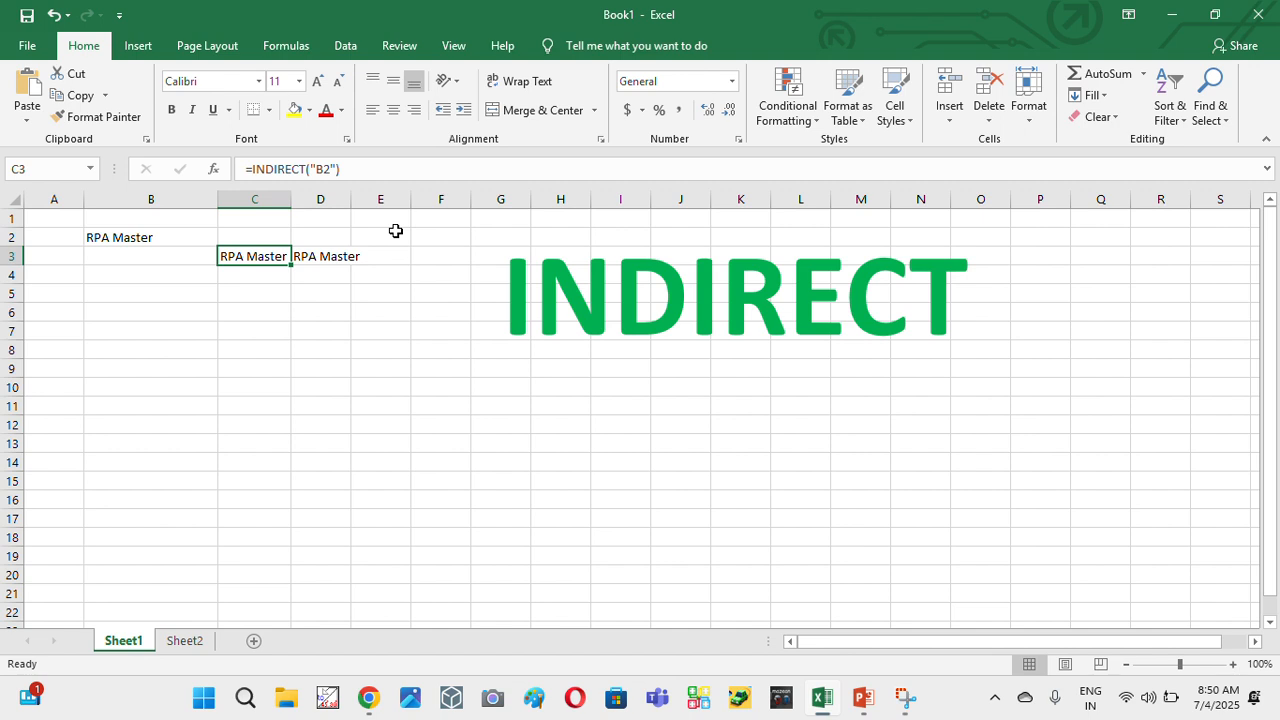
# - Enter the text B2 in cell C1 as the cell address for the indirect reference
pyautogui.click(267, 220)
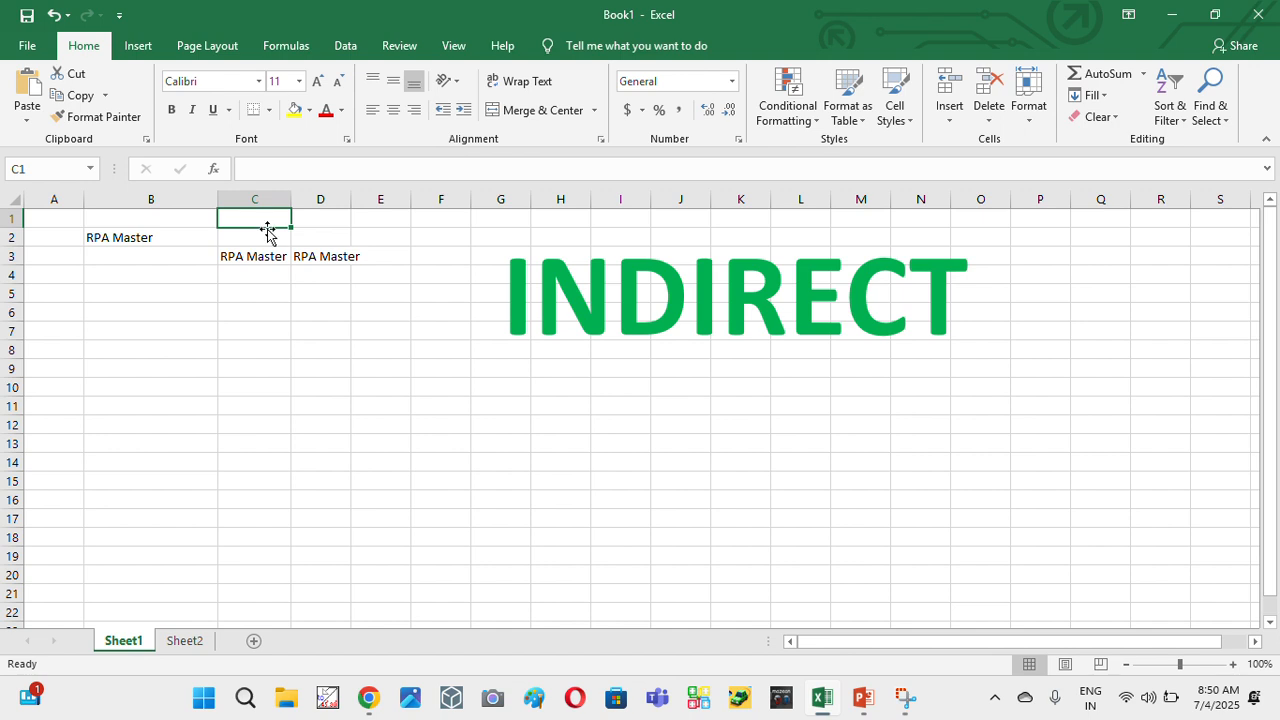
pyautogui.click(257, 251)
pyautogui.click(148, 231)
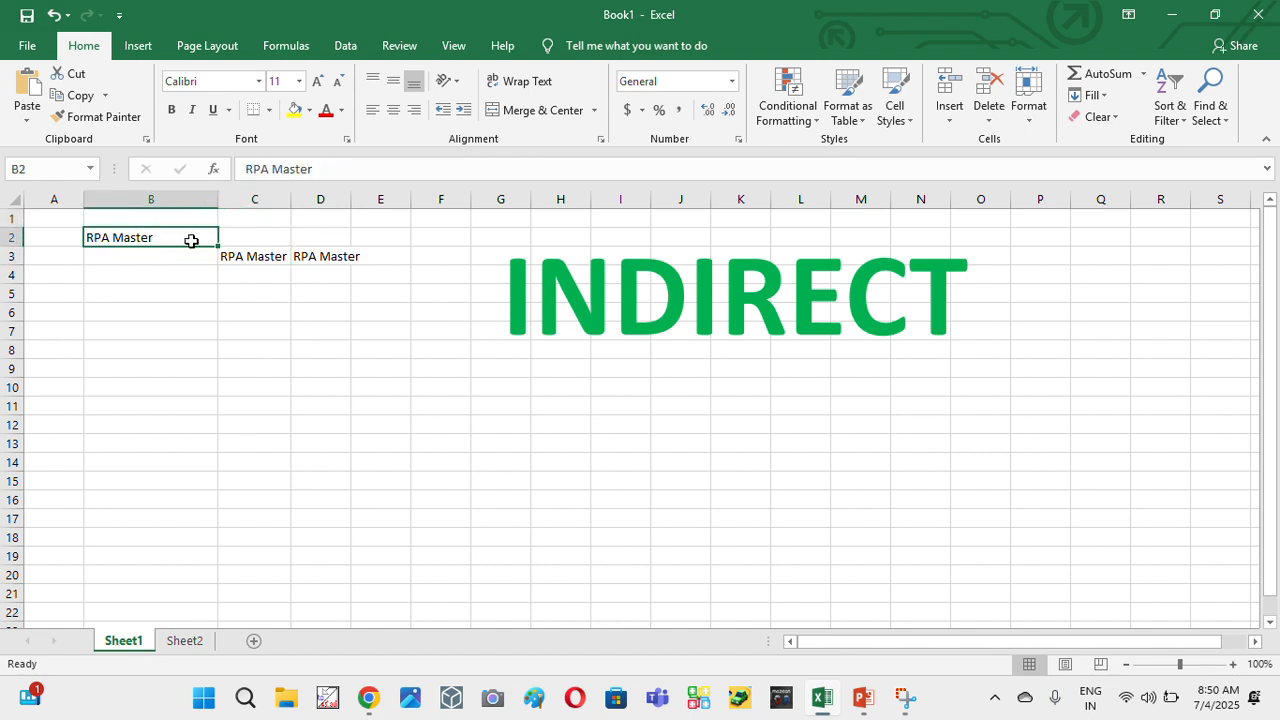
pyautogui.click(258, 258)
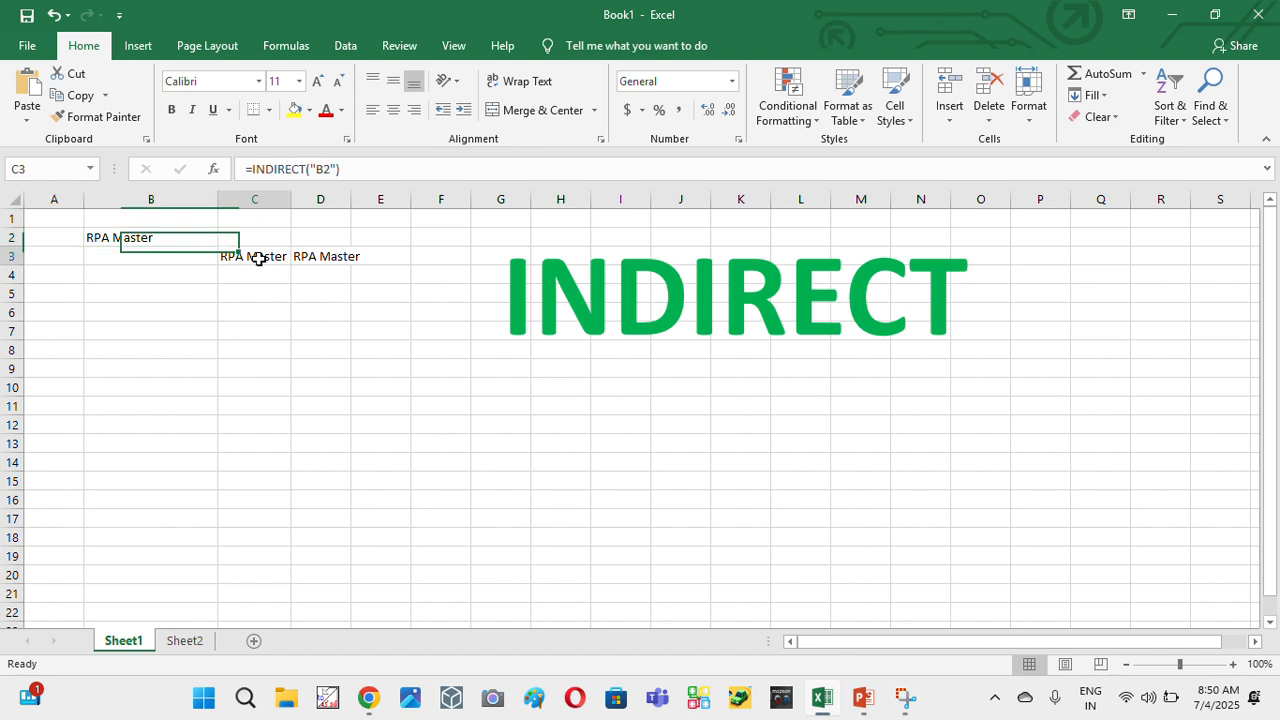
pyautogui.click(245, 222)
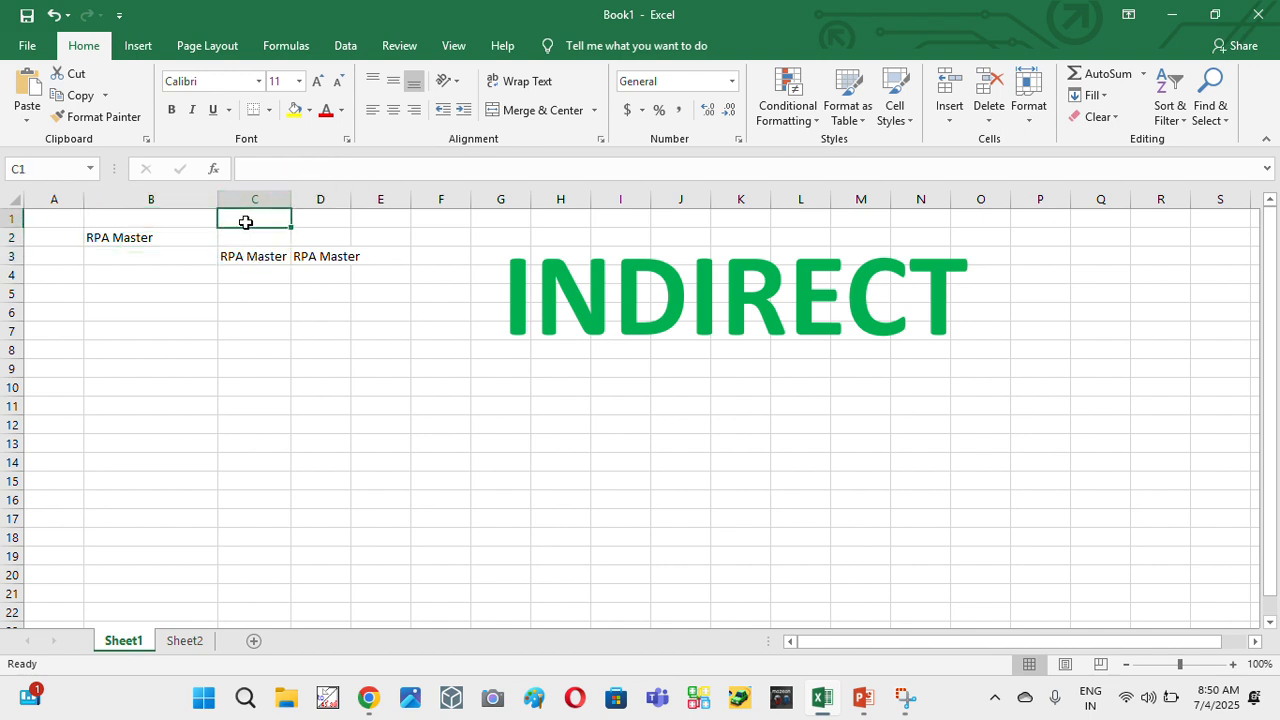
pyautogui.doubleClick(245, 222)
pyautogui.write('B2')
pyautogui.press('Return')
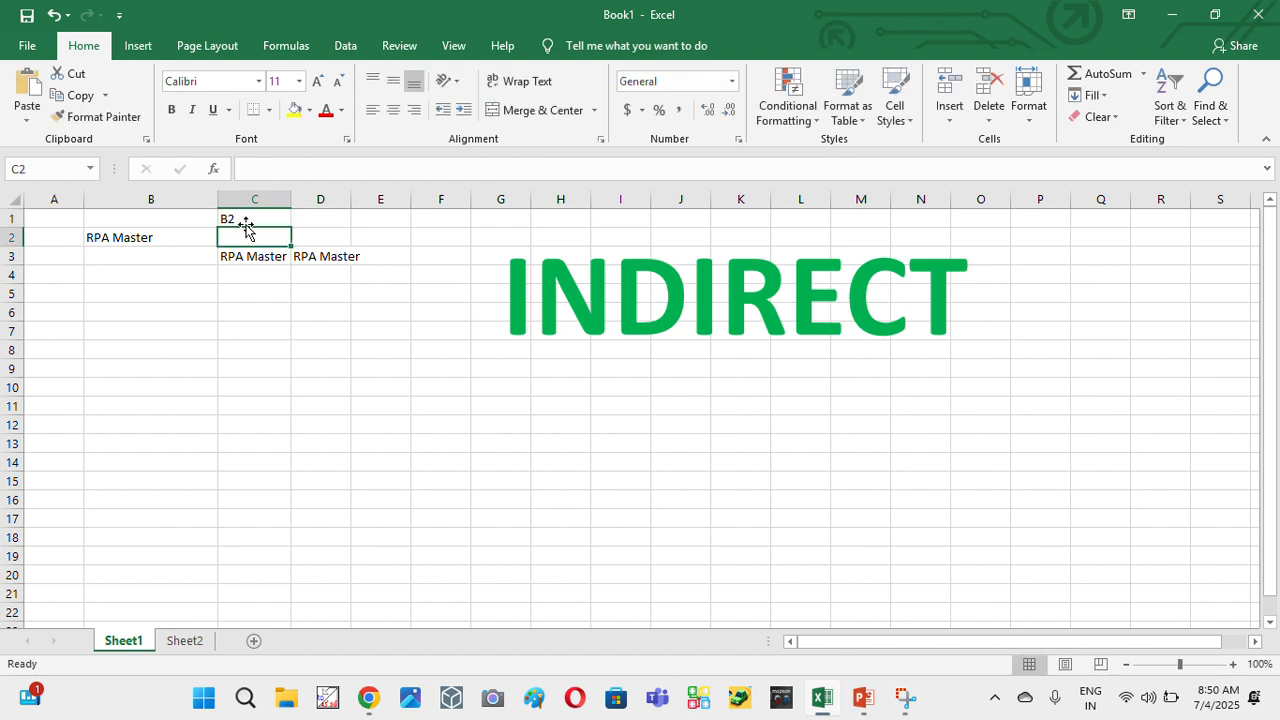
# - Clear the formulas from cells C3 and D3
pyautogui.click(252, 257)
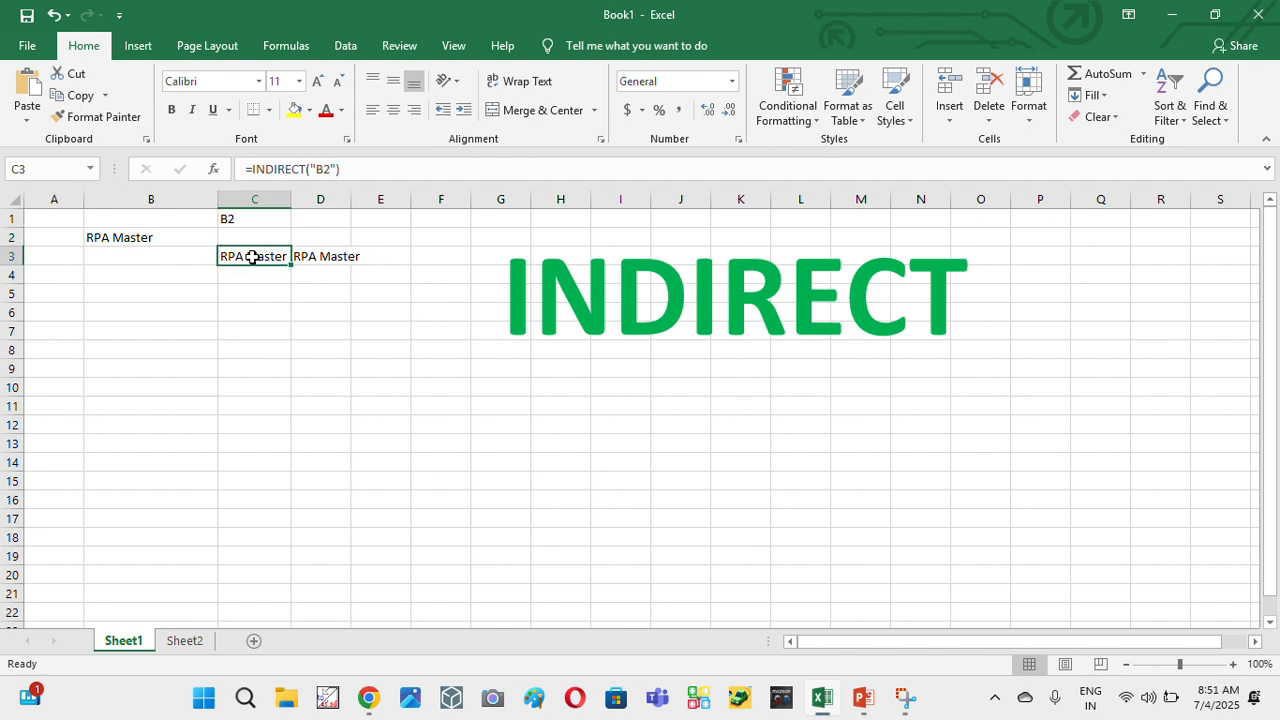
pyautogui.press('Delete')
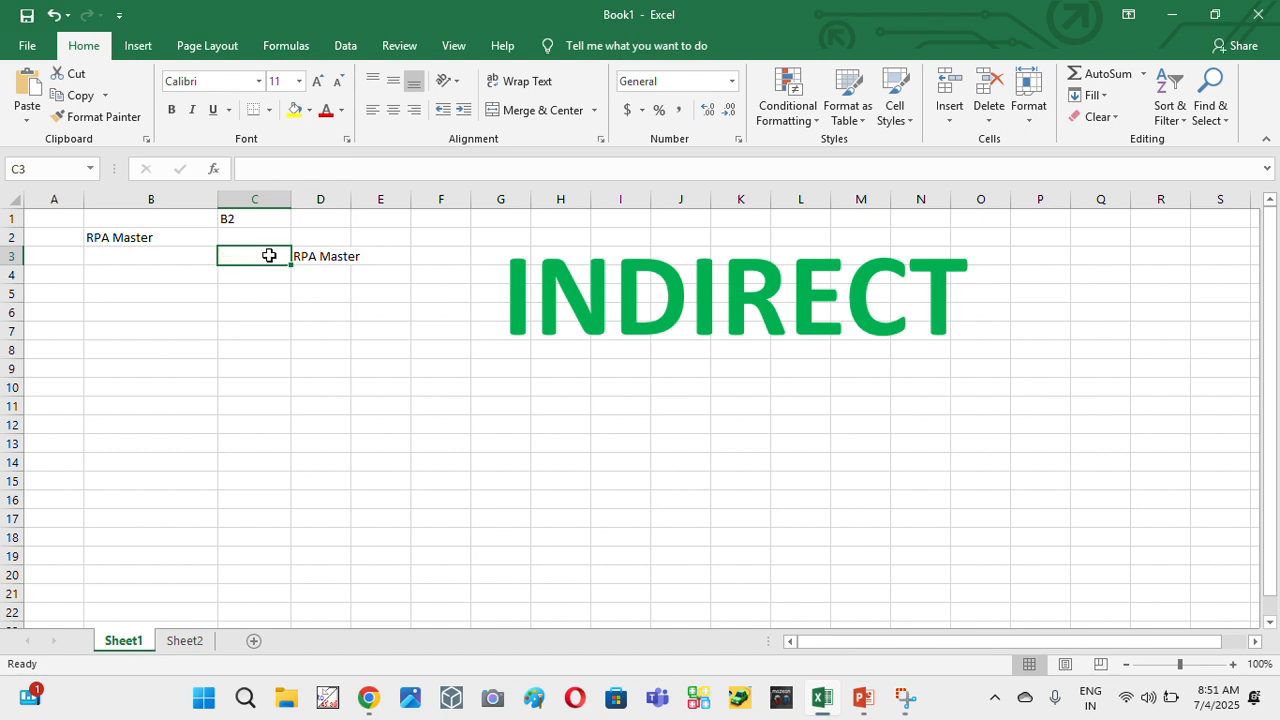
pyautogui.click(320, 251)
pyautogui.press('Delete')
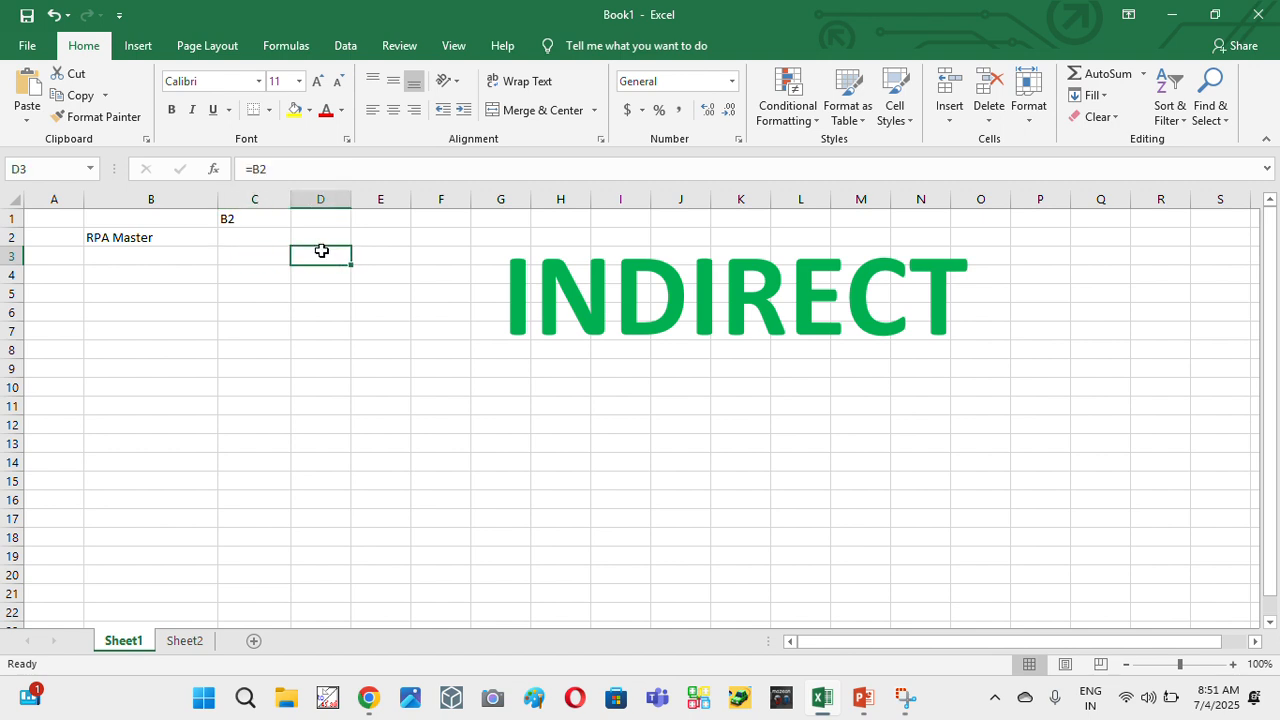
# - Enter =INDIRECT(C1) in cell C3, using C1 as the reference text, and review the finished formula
pyautogui.press('Left')
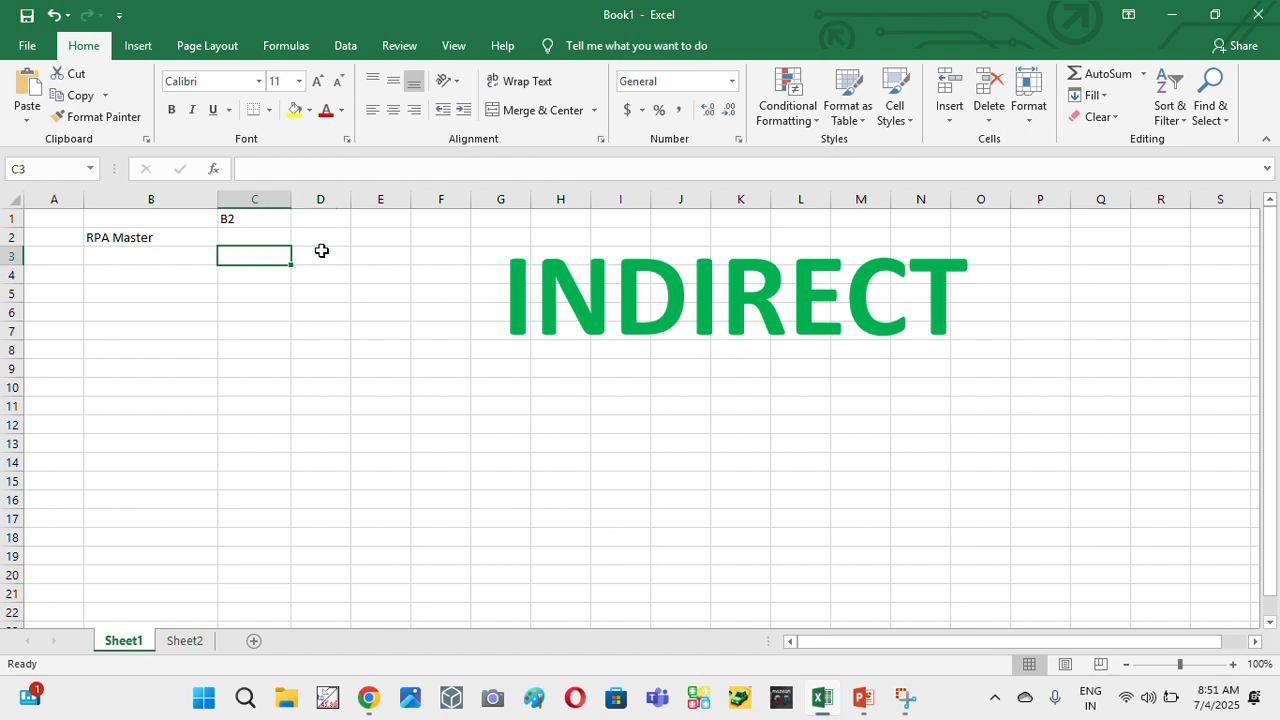
pyautogui.write('=')
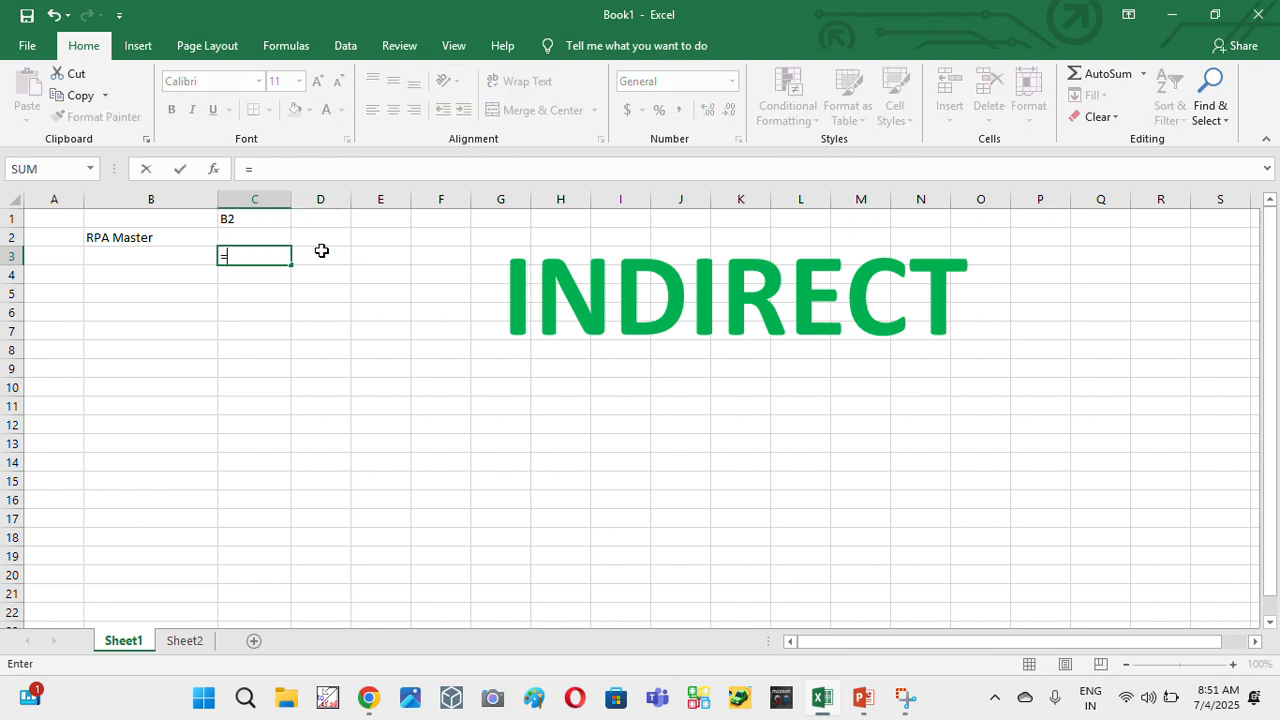
pyautogui.write('ind')
pyautogui.press('Tab')
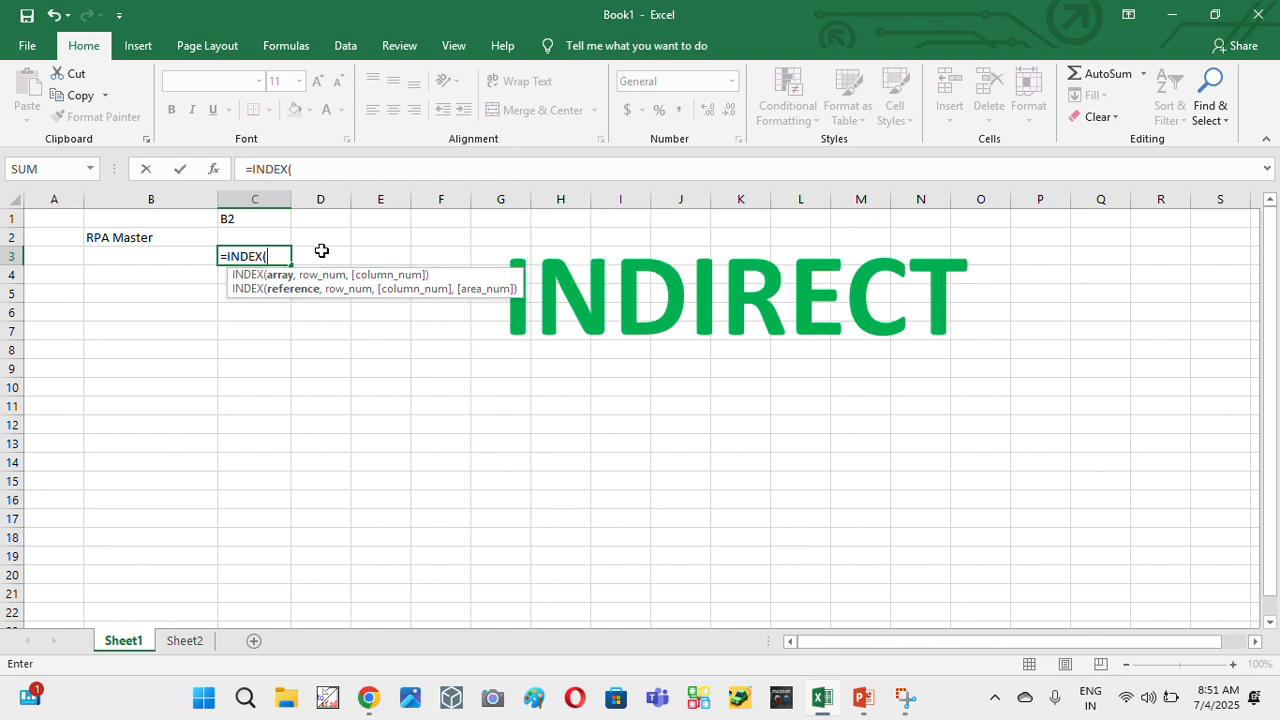
pyautogui.press('BackSpace')
pyautogui.press('BackSpace')
pyautogui.press('BackSpace')
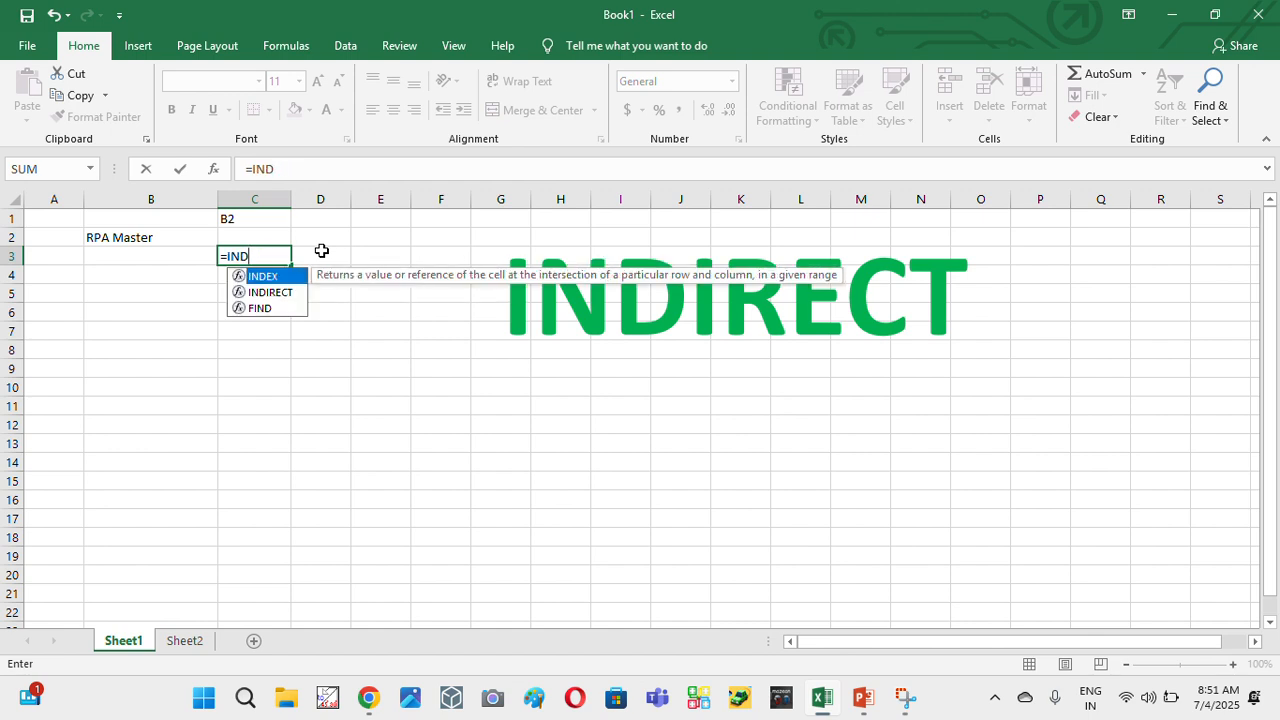
pyautogui.press('Down')
pyautogui.press('Up')
pyautogui.press('Down')
pyautogui.press('Down')
pyautogui.press('Up')
pyautogui.press('Up')
pyautogui.write('i')
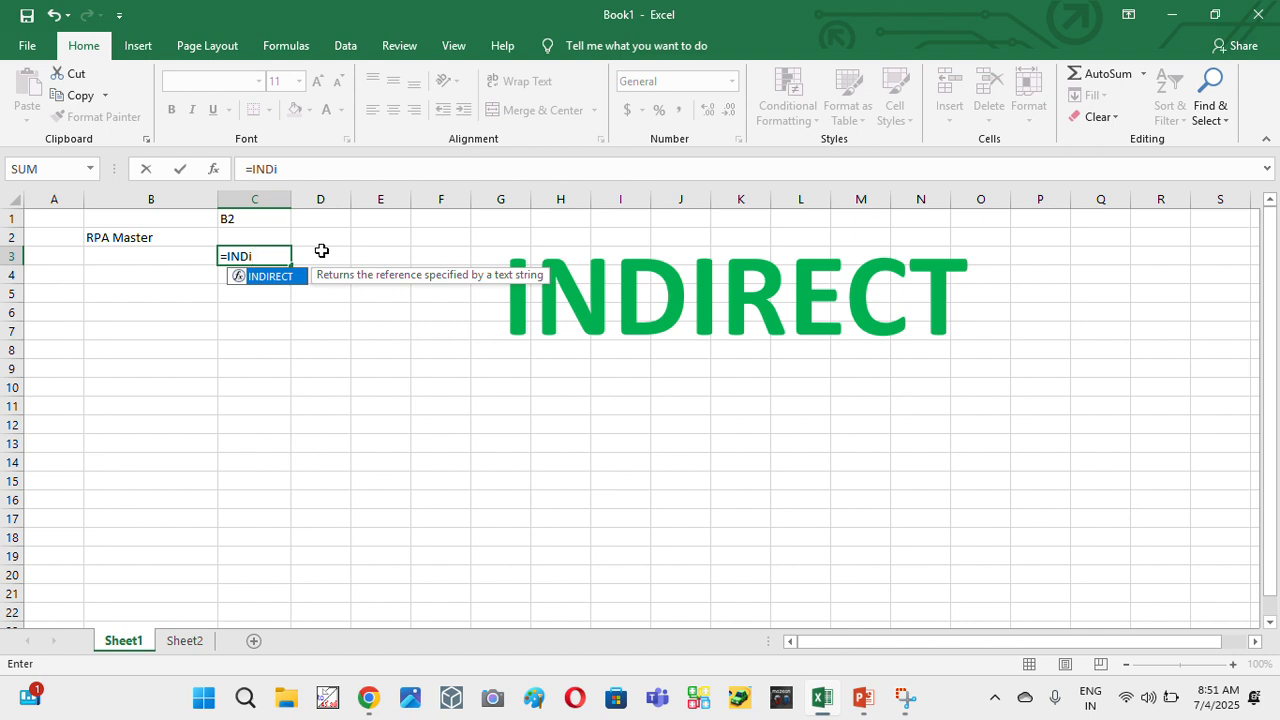
pyautogui.press('Tab')
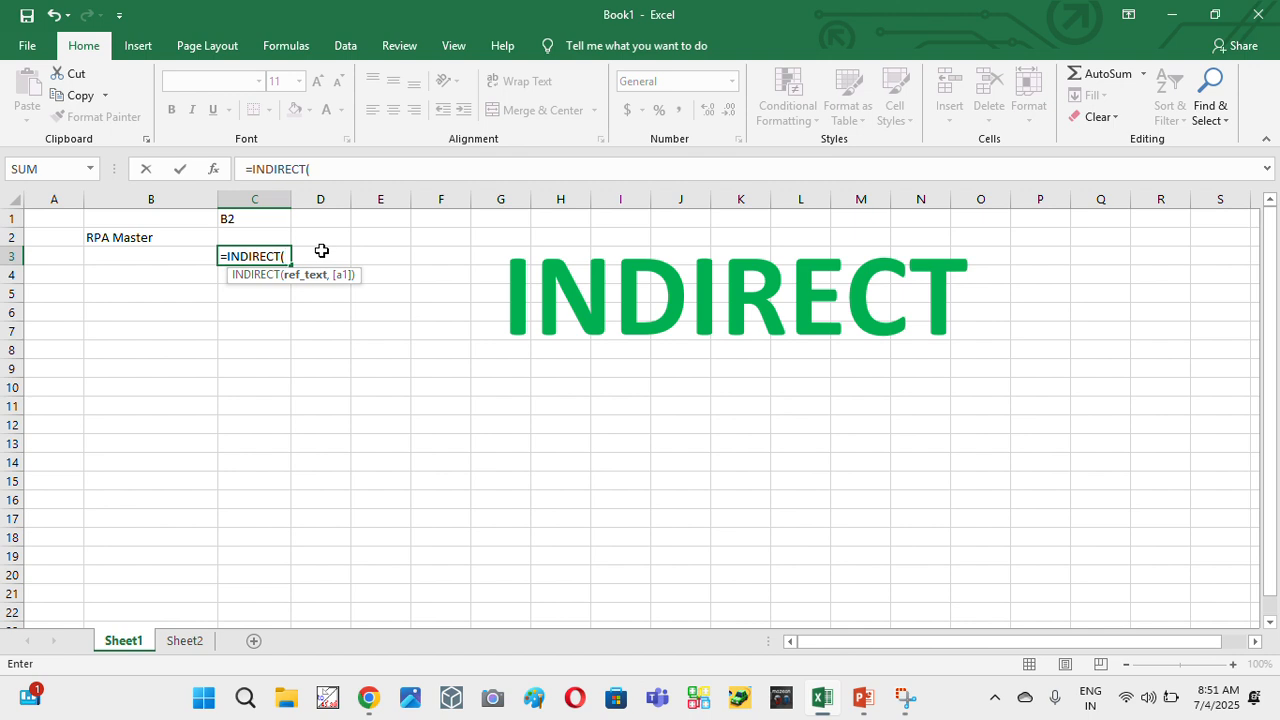
pyautogui.click(264, 220)
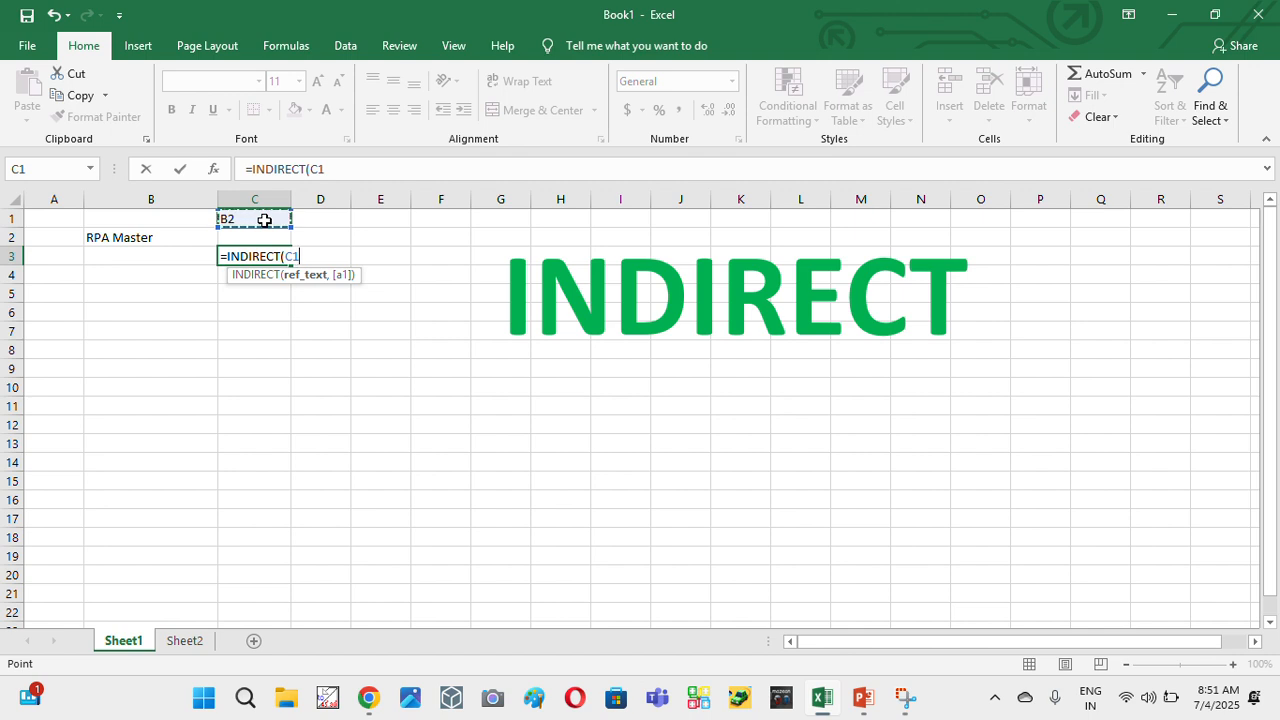
pyautogui.write(')')
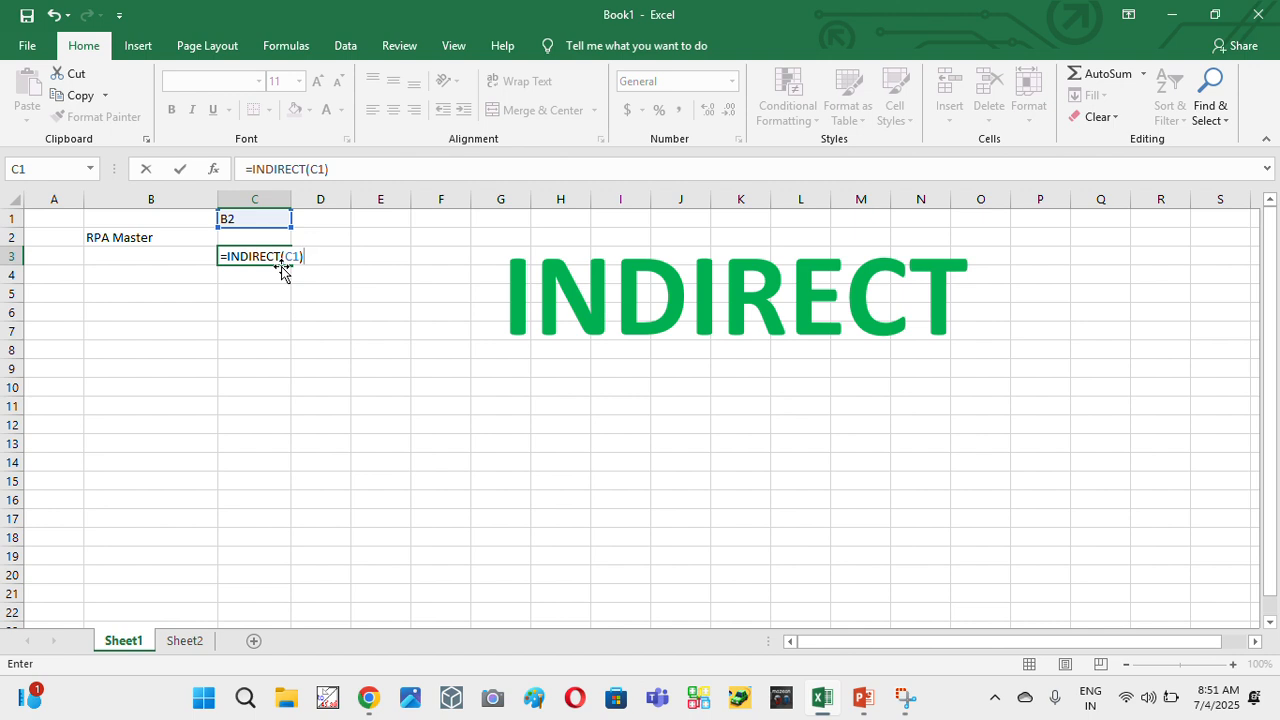
pyautogui.press('Return')
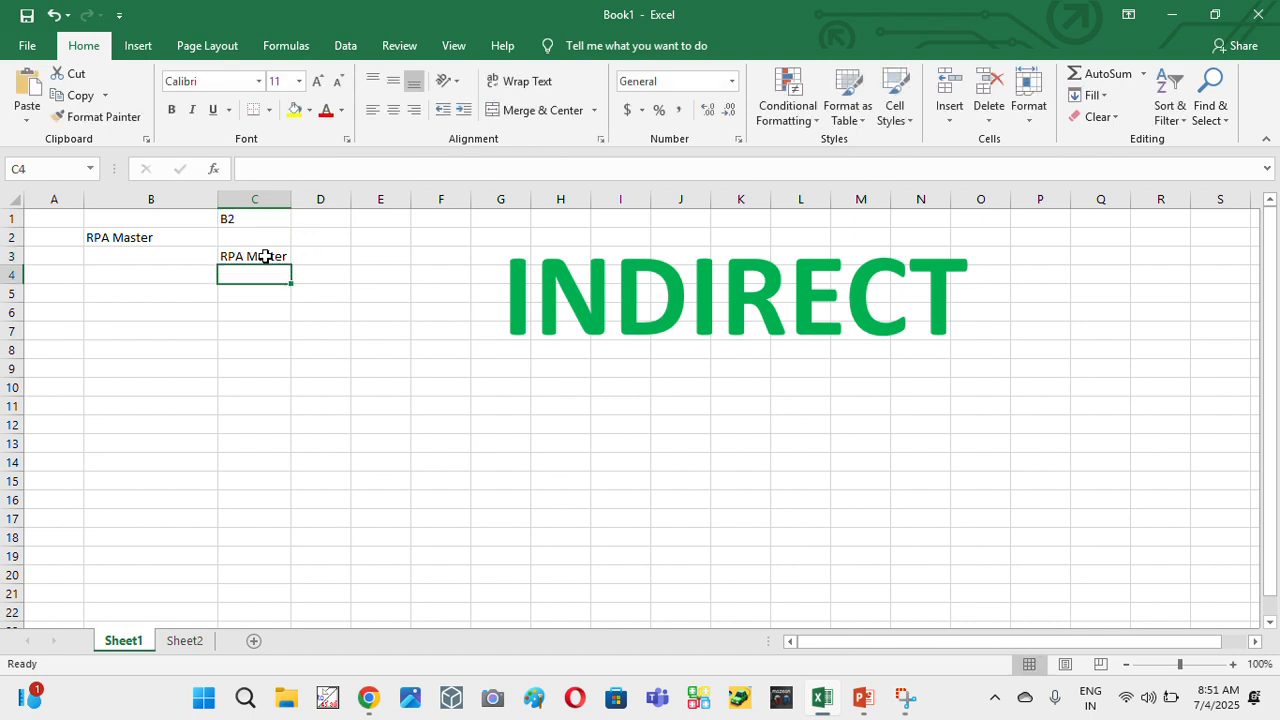
pyautogui.click(266, 256)
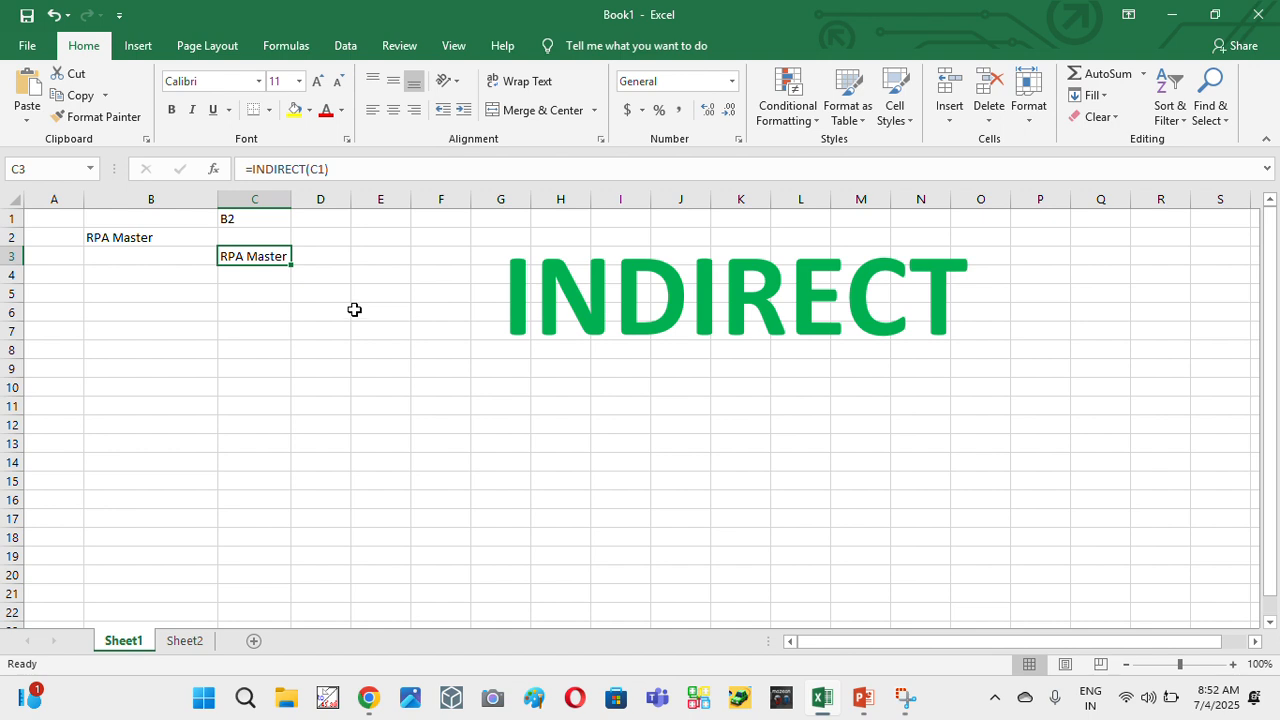
pyautogui.moveTo(345, 170); pyautogui.dragTo(213, 175)
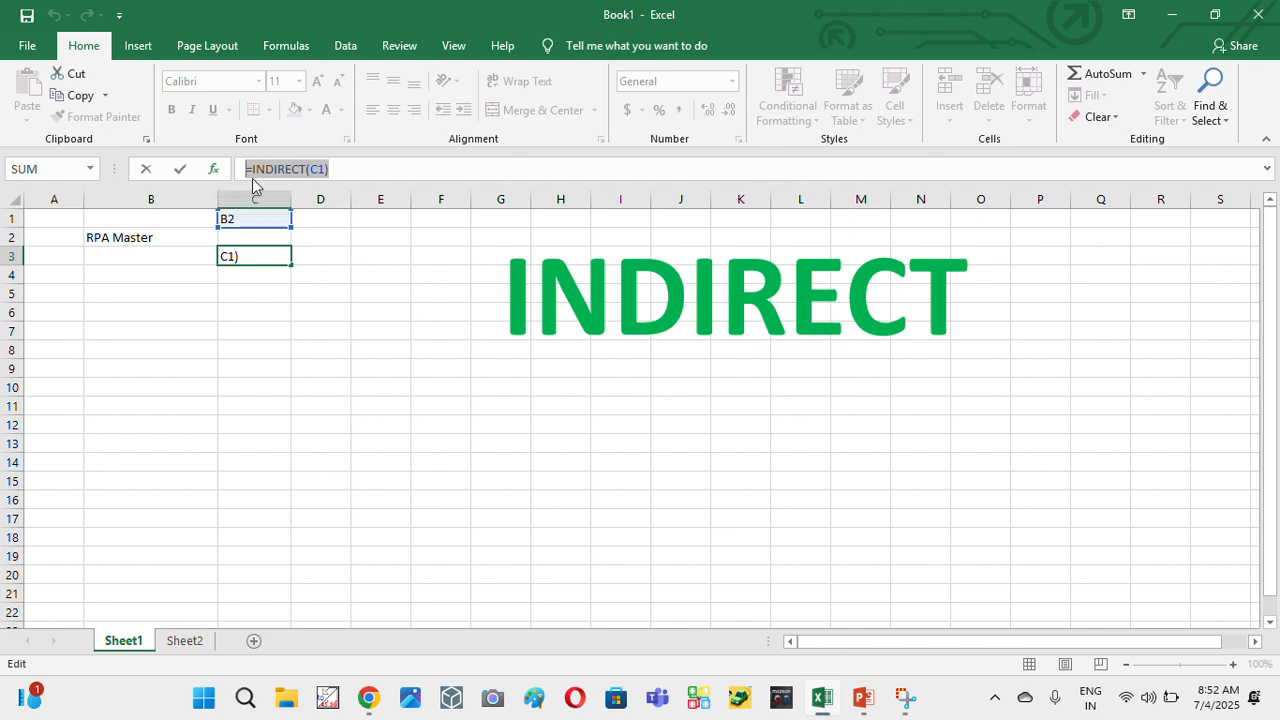
pyautogui.press('Escape')
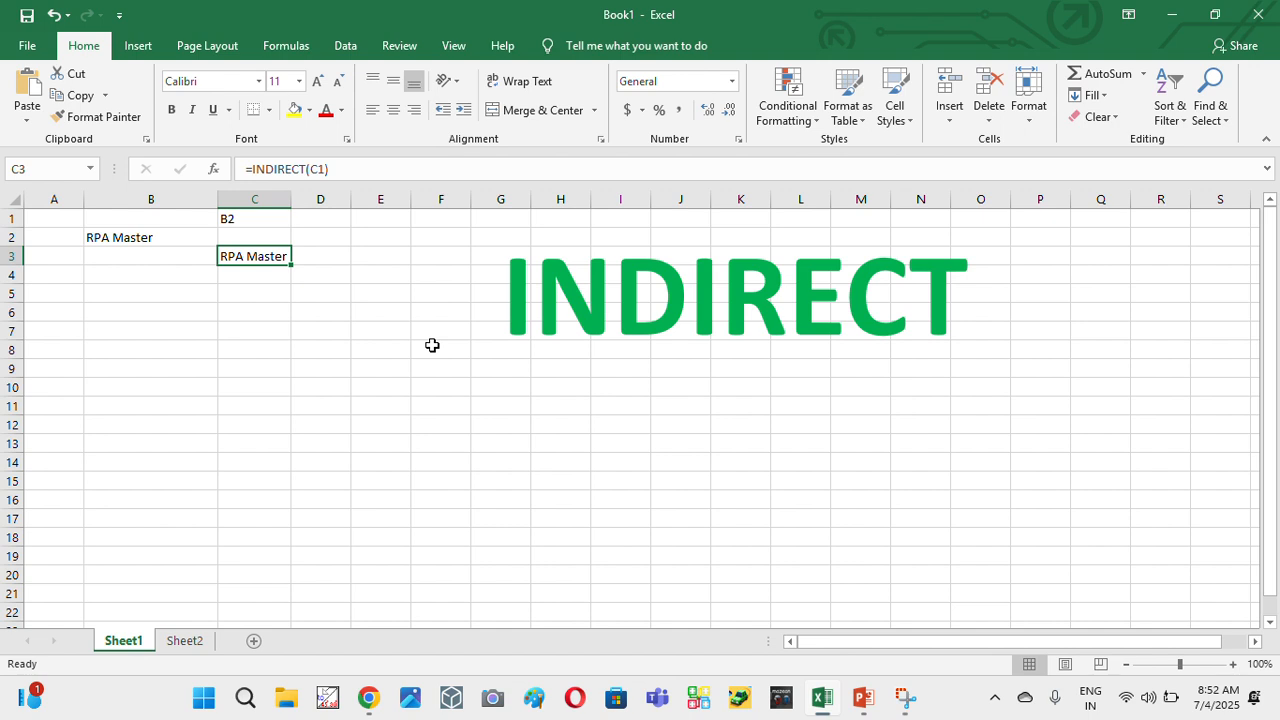
# - Open Sheet2 and select the range G1:G13 beside the Continent, Country and State headers
pyautogui.click(181, 646)
pyautogui.click(388, 203)
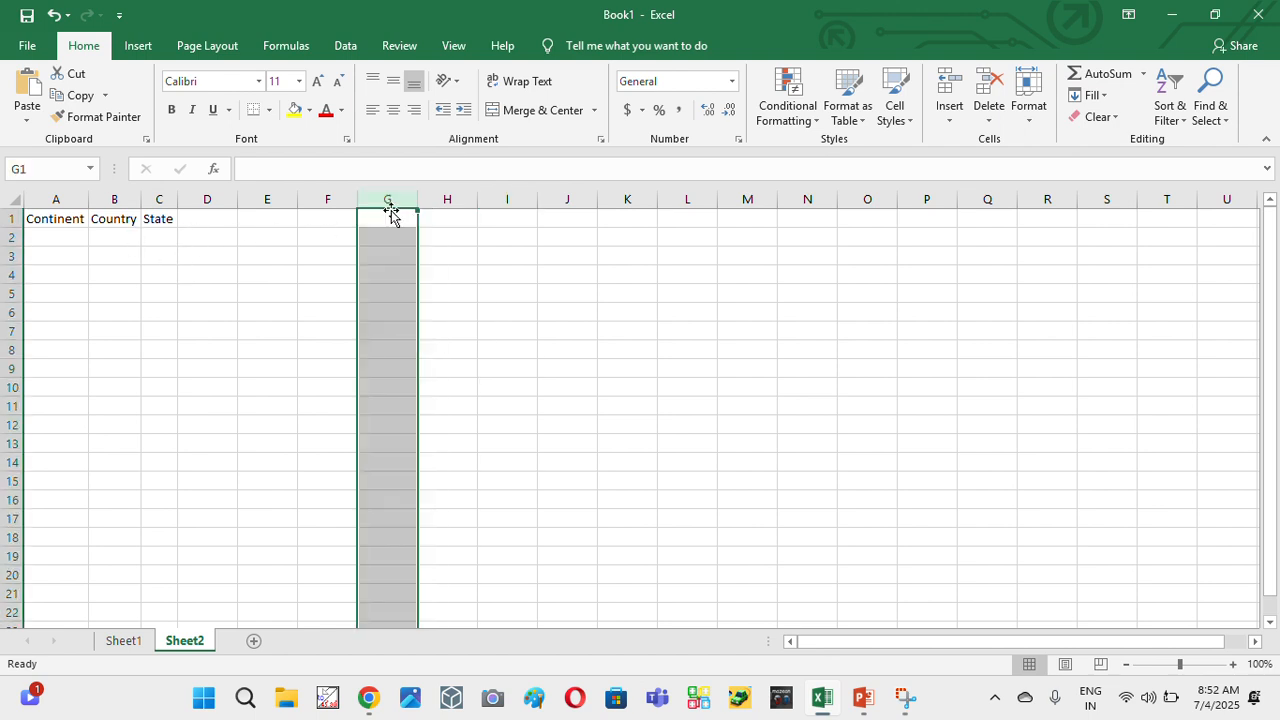
pyautogui.moveTo(385, 220); pyautogui.dragTo(395, 435)
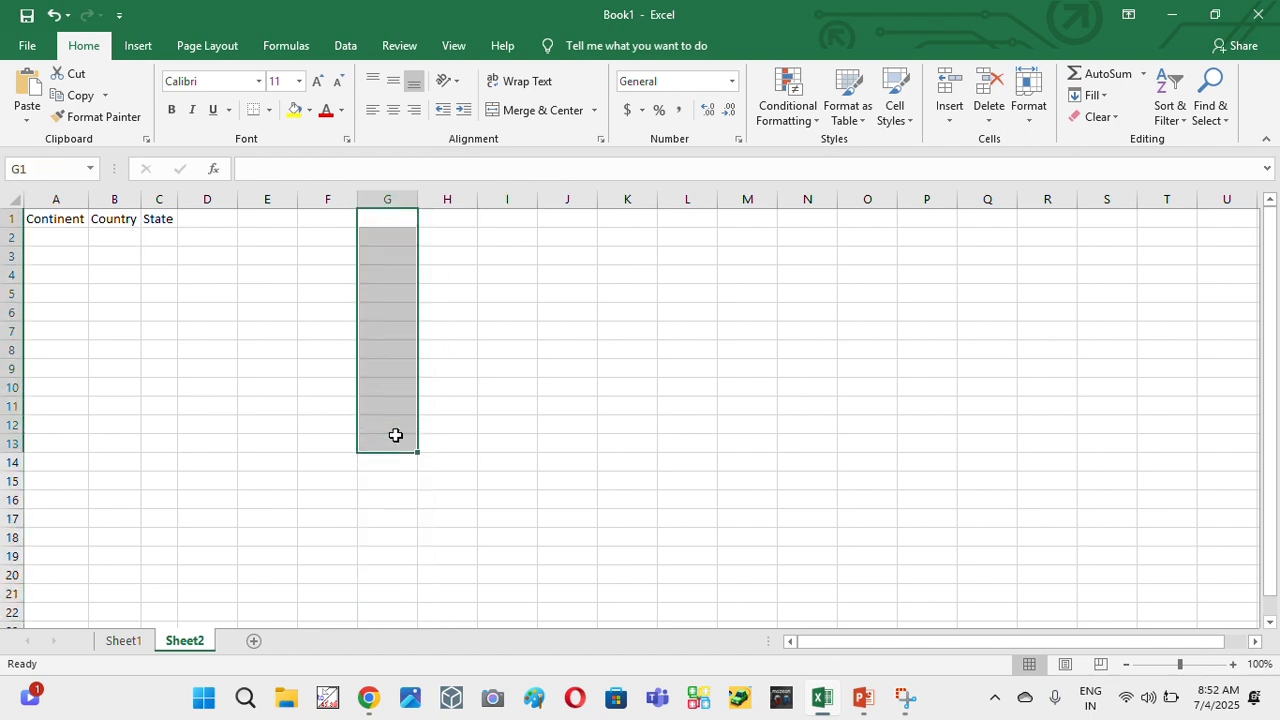
# - Return to Sheet1 and review the address text in C1 and the INDIRECT formula in C3
pyautogui.click(122, 640)
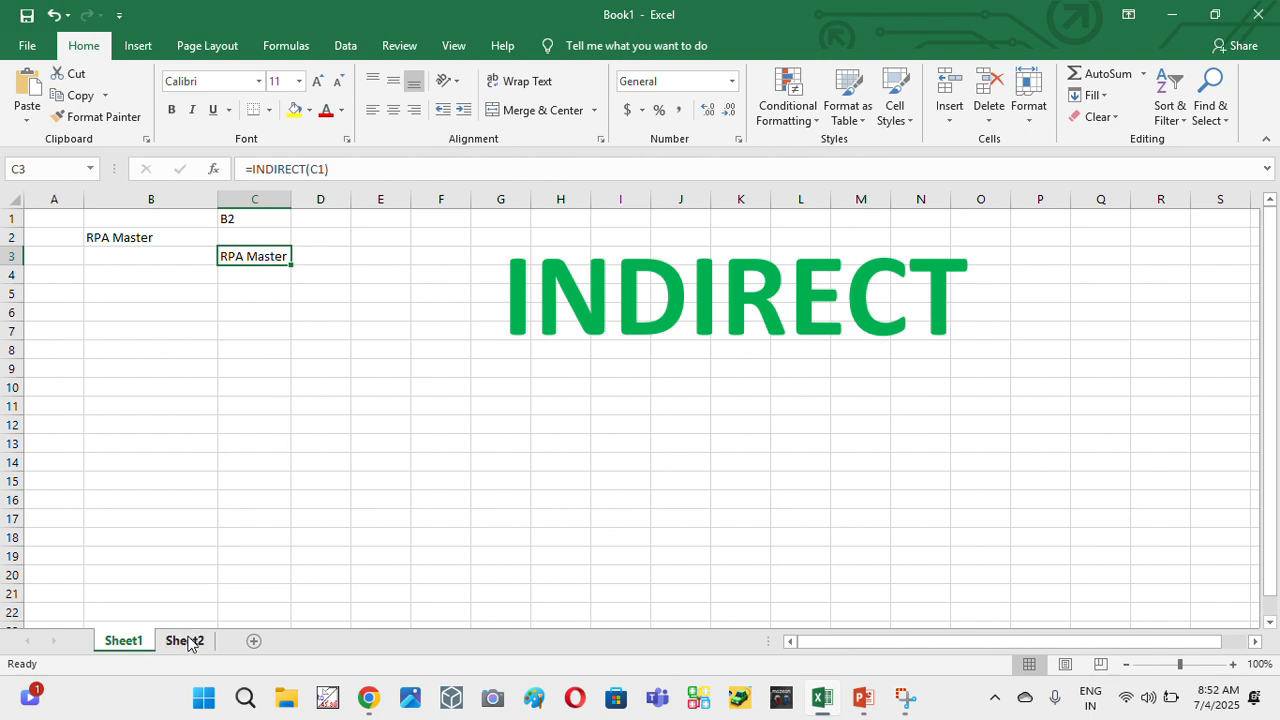
pyautogui.click(242, 218)
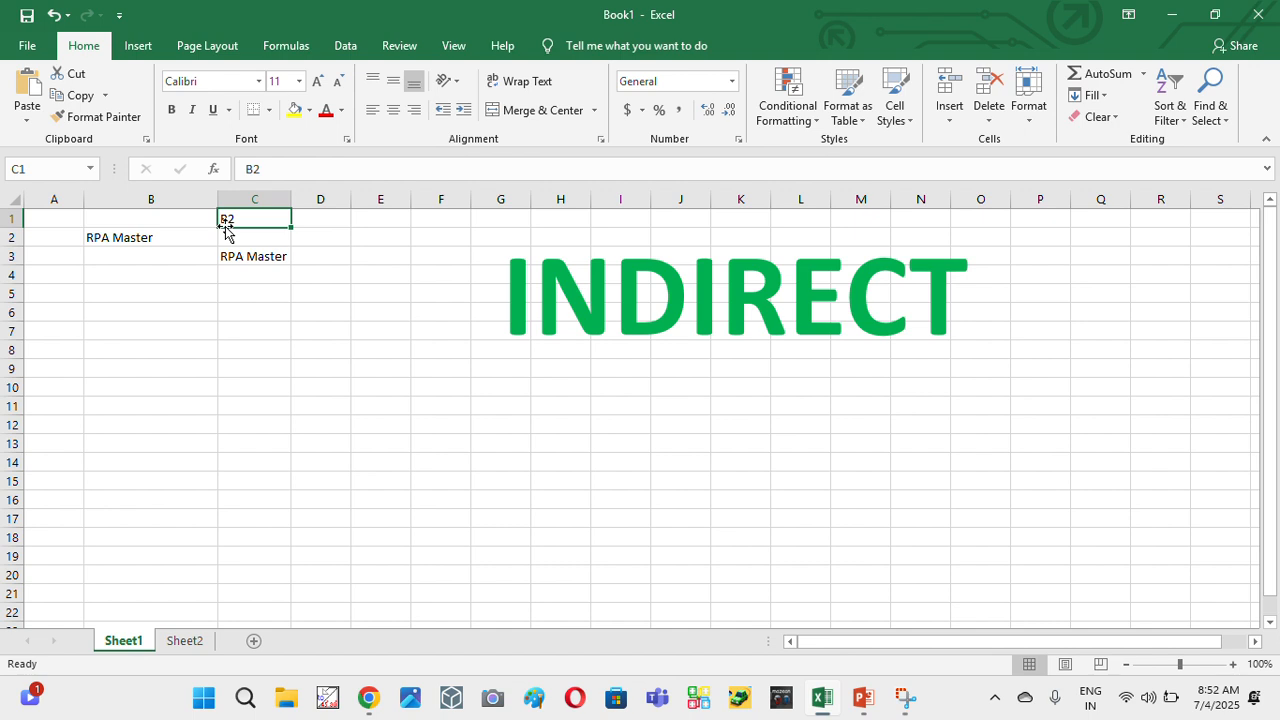
pyautogui.click(274, 255)
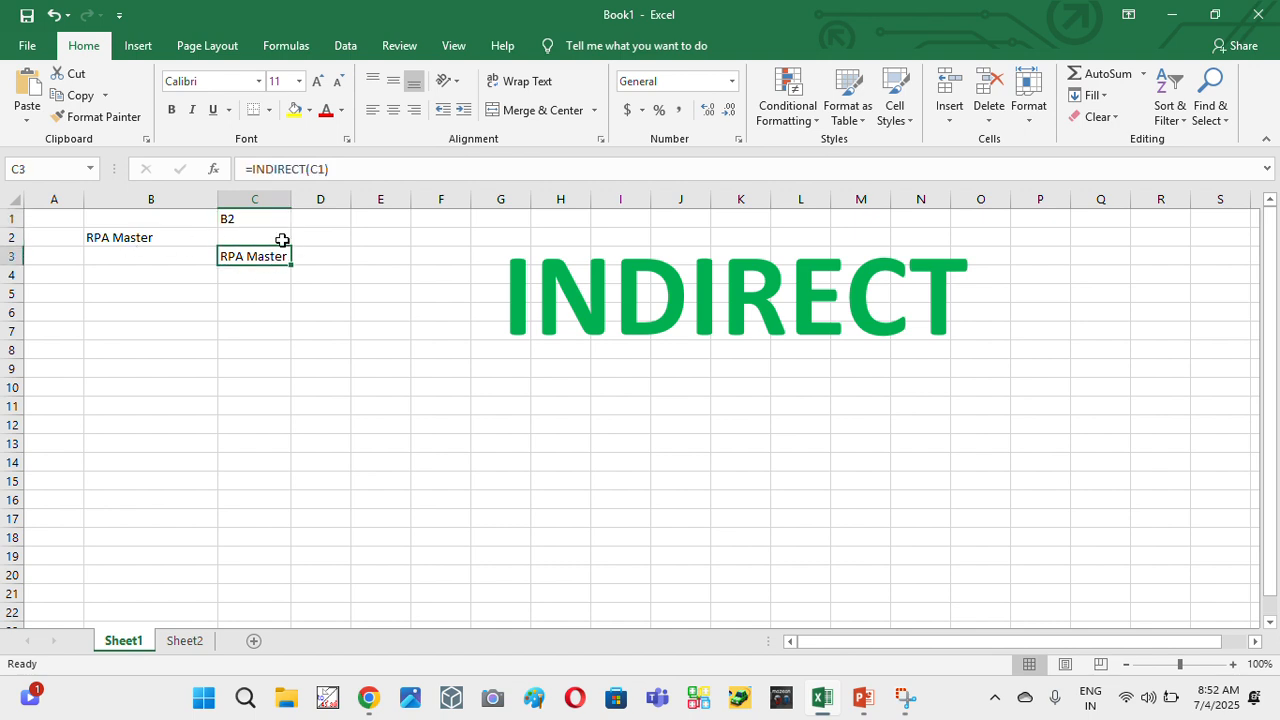
pyautogui.moveTo(332, 169); pyautogui.dragTo(236, 172)
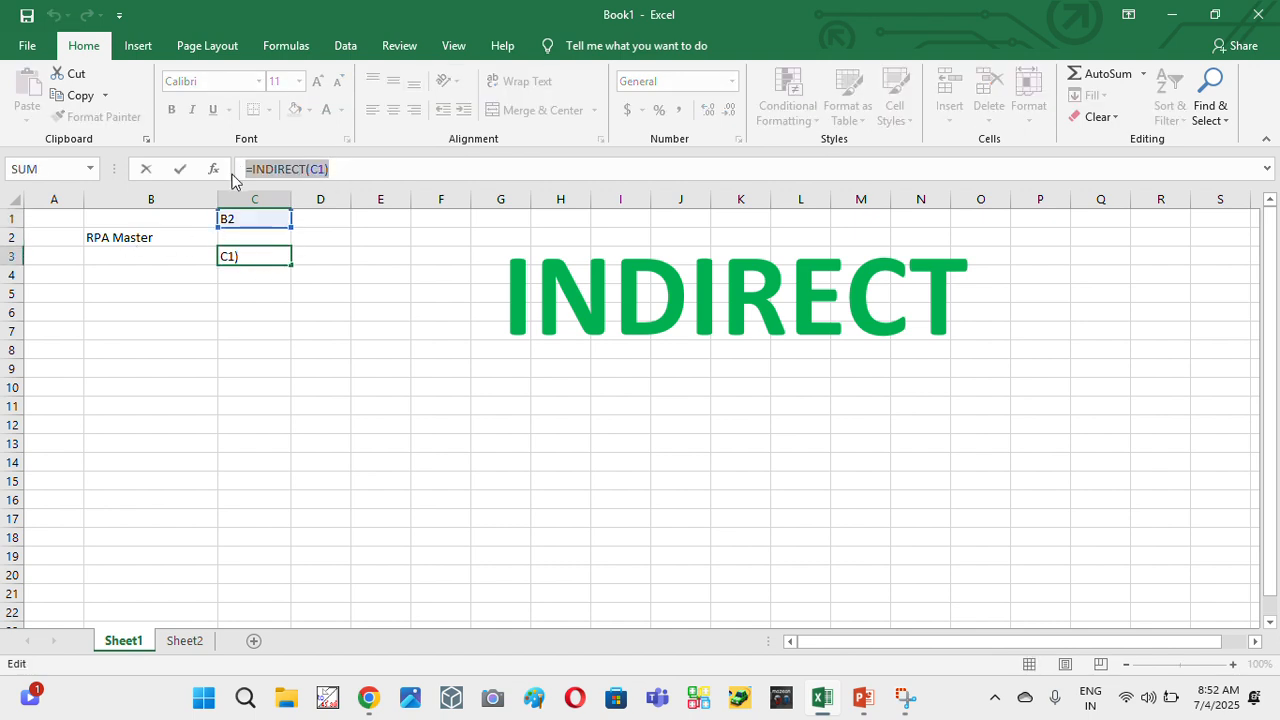
pyautogui.press('Escape')
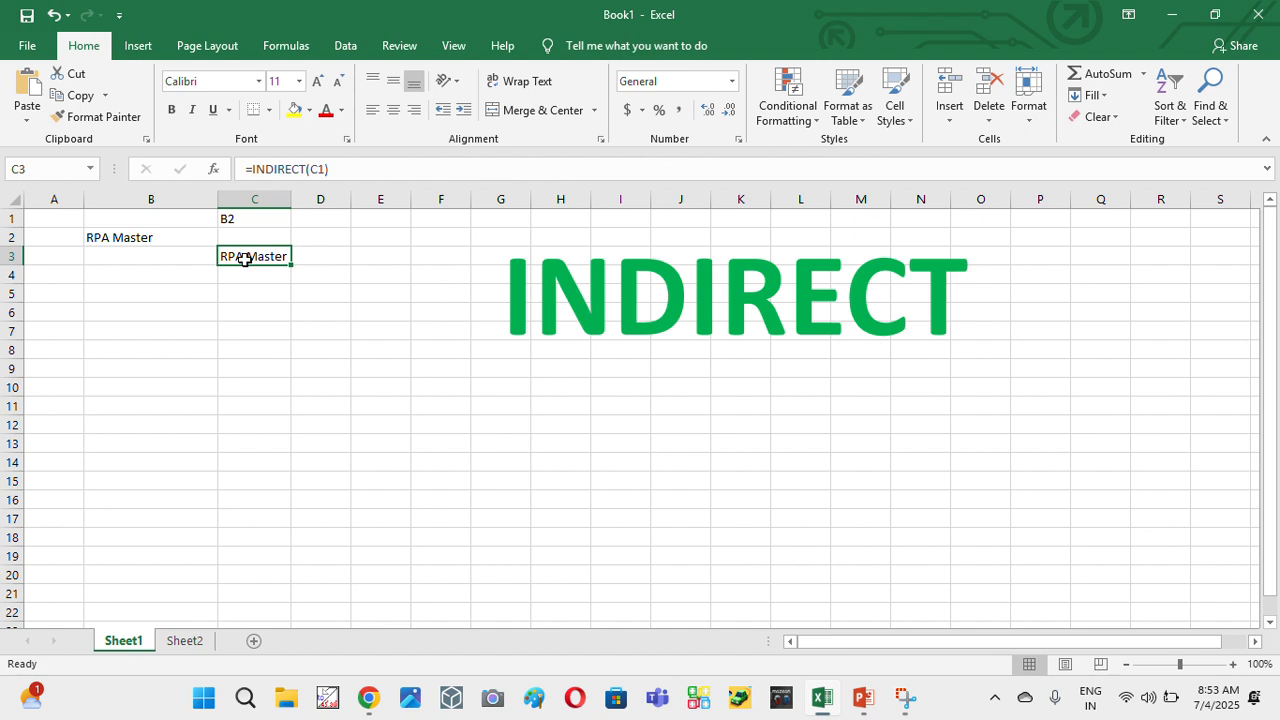
# - Go back to Sheet2 and examine the Continent, Country and State column headers
pyautogui.click(185, 641)
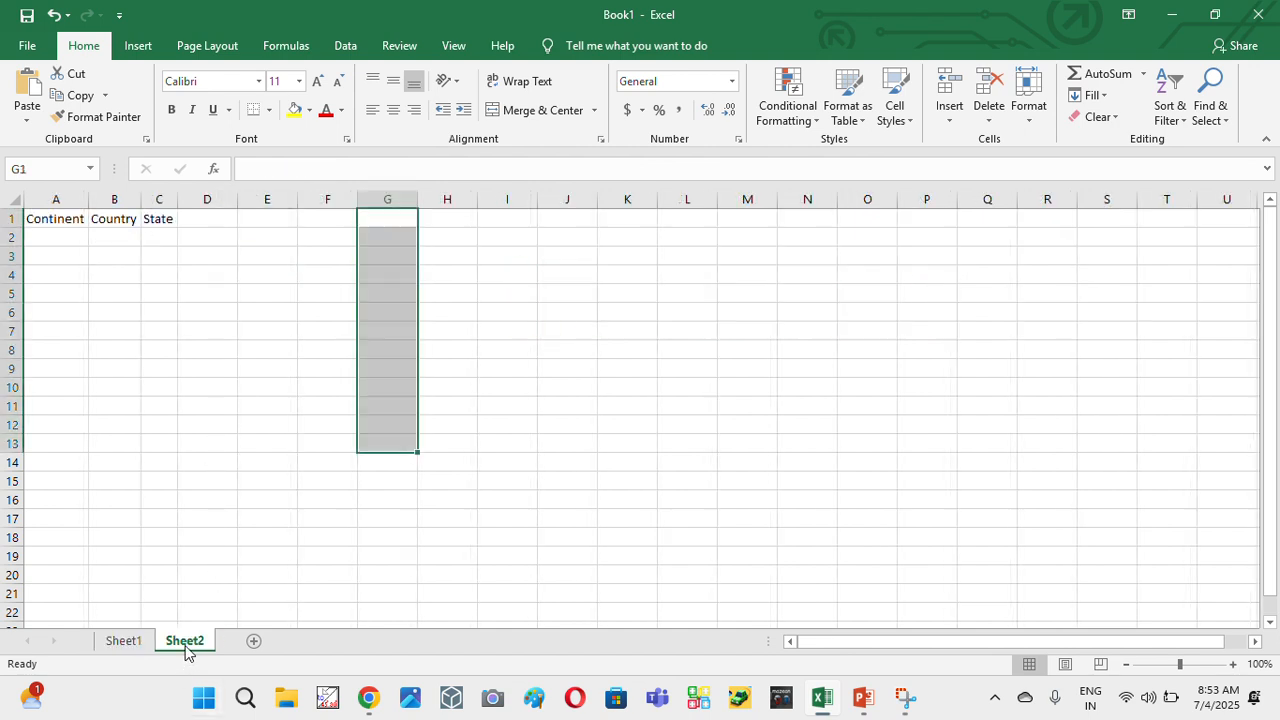
pyautogui.click(60, 219)
pyautogui.moveTo(103, 218); pyautogui.dragTo(158, 218)
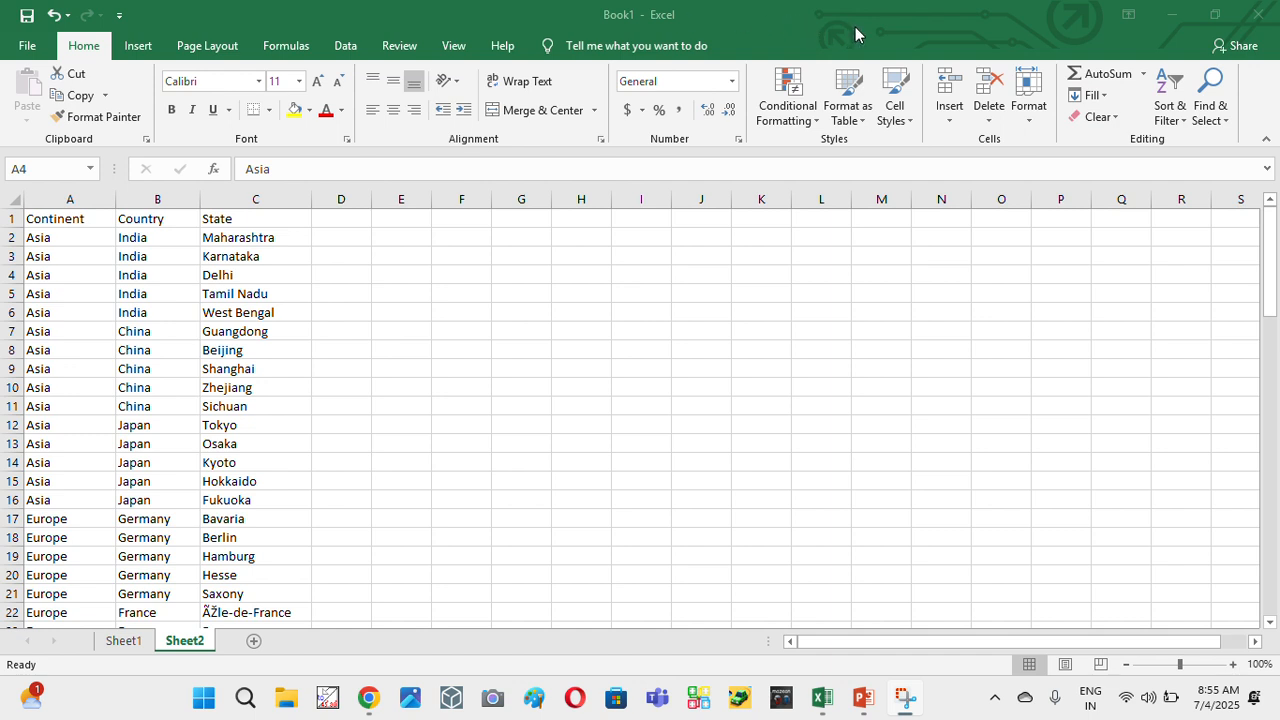
# - Apply a List data validation to cell A4 with the source range =$A$1:$A$81
pyautogui.click(348, 49)
pyautogui.click(347, 47)
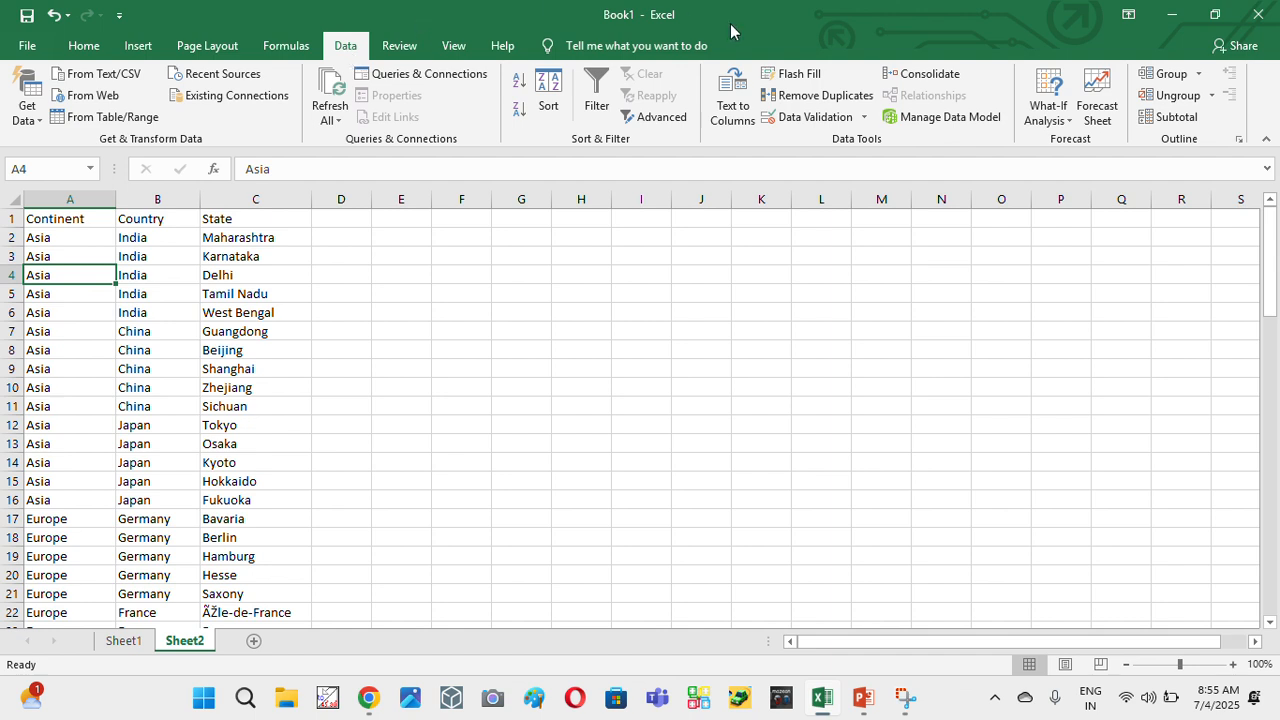
pyautogui.click(805, 117)
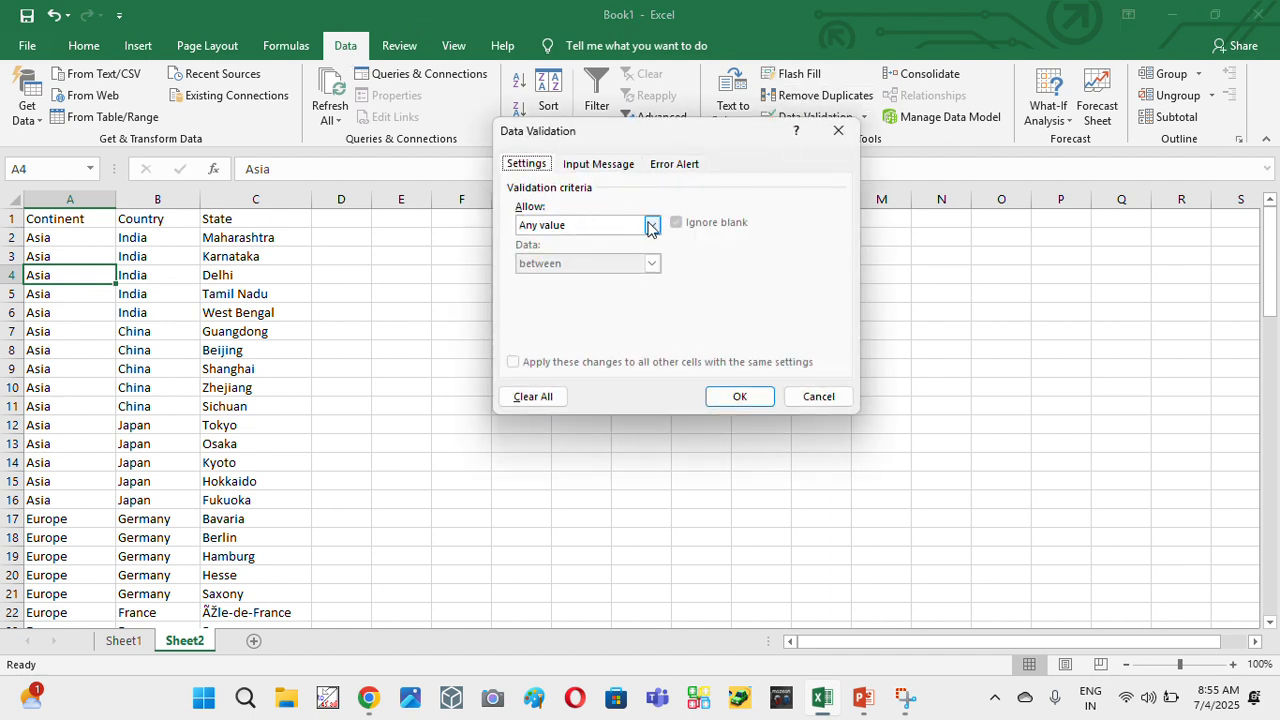
pyautogui.click(652, 225)
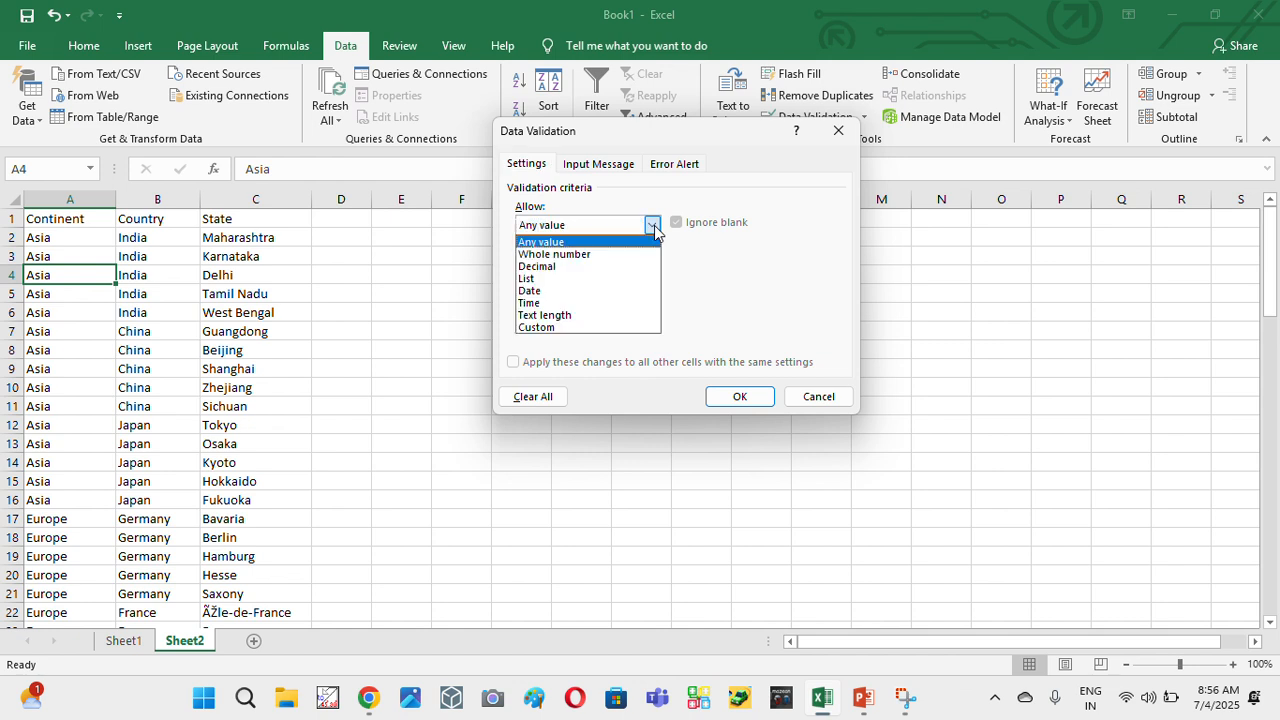
pyautogui.click(566, 279)
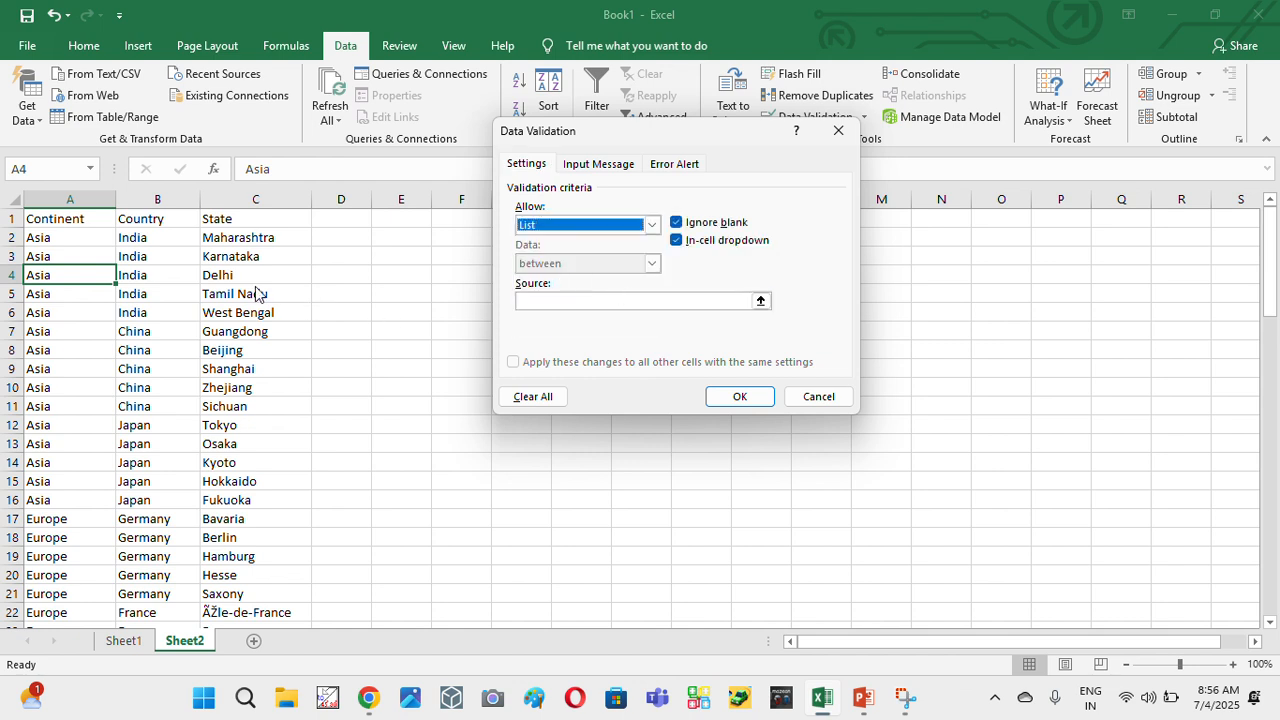
pyautogui.click(761, 302)
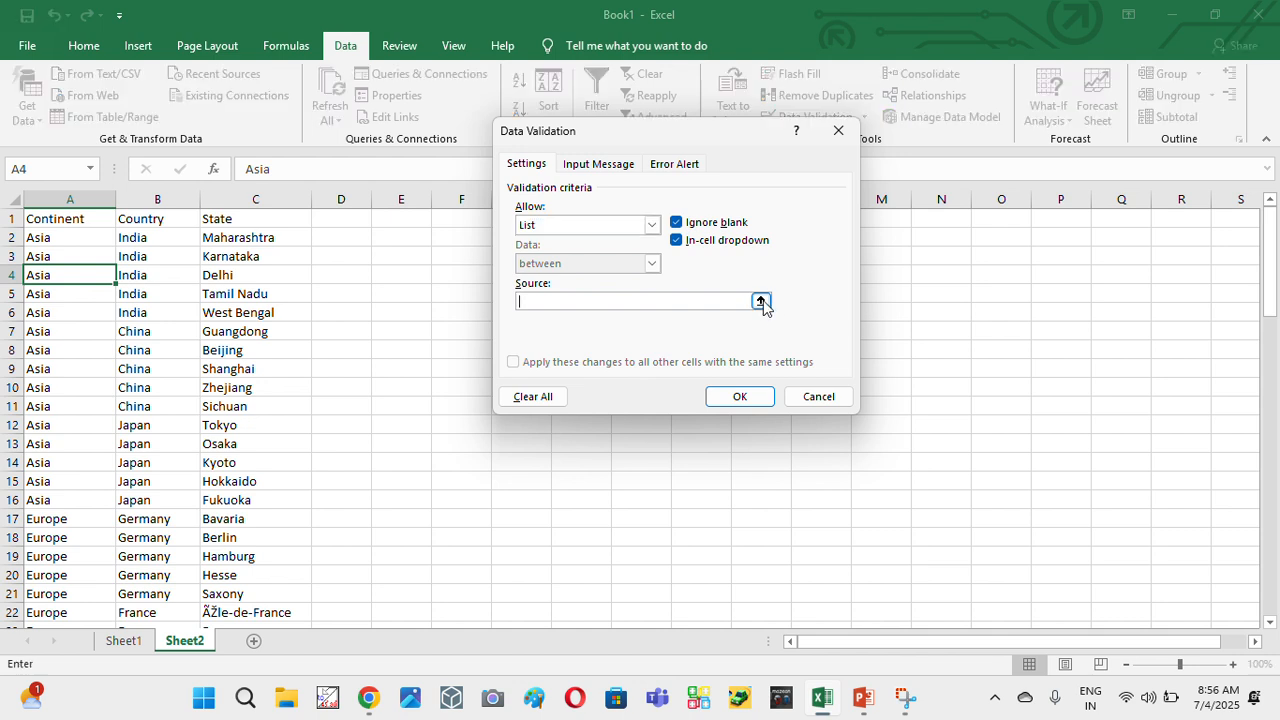
pyautogui.click(68, 220)
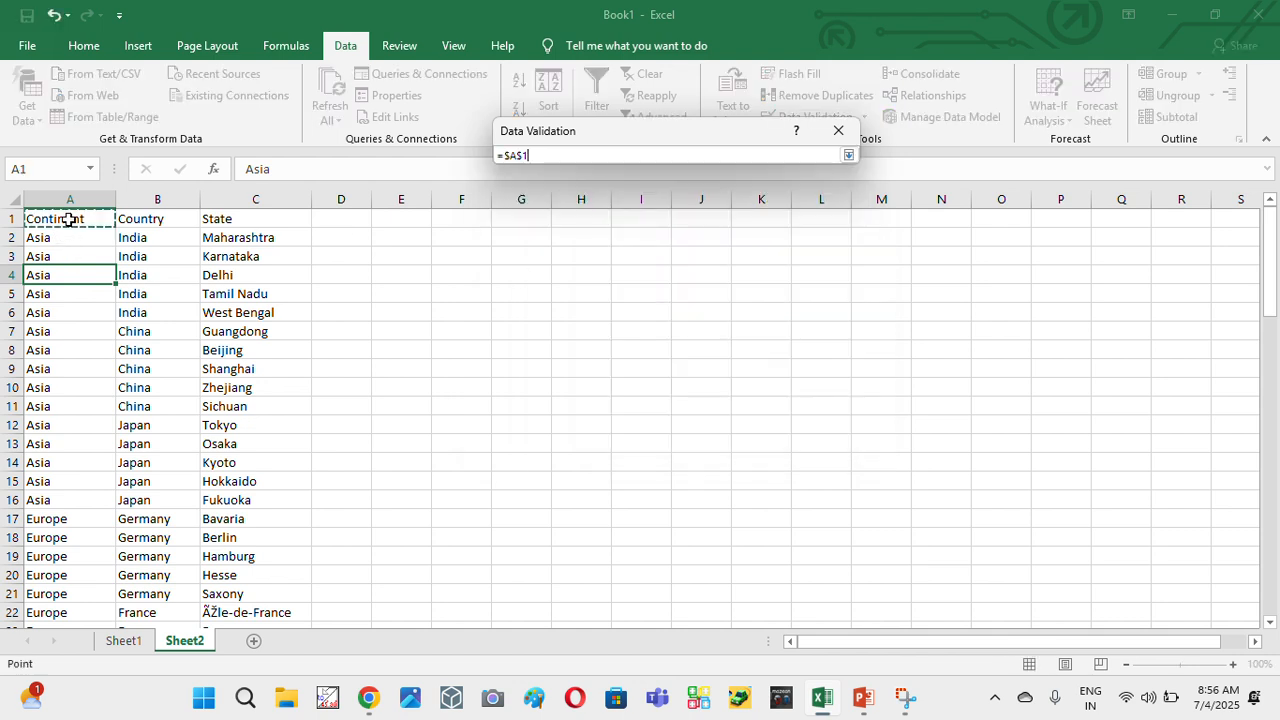
pyautogui.hotkey('ctrl', 'shift', 'Down')
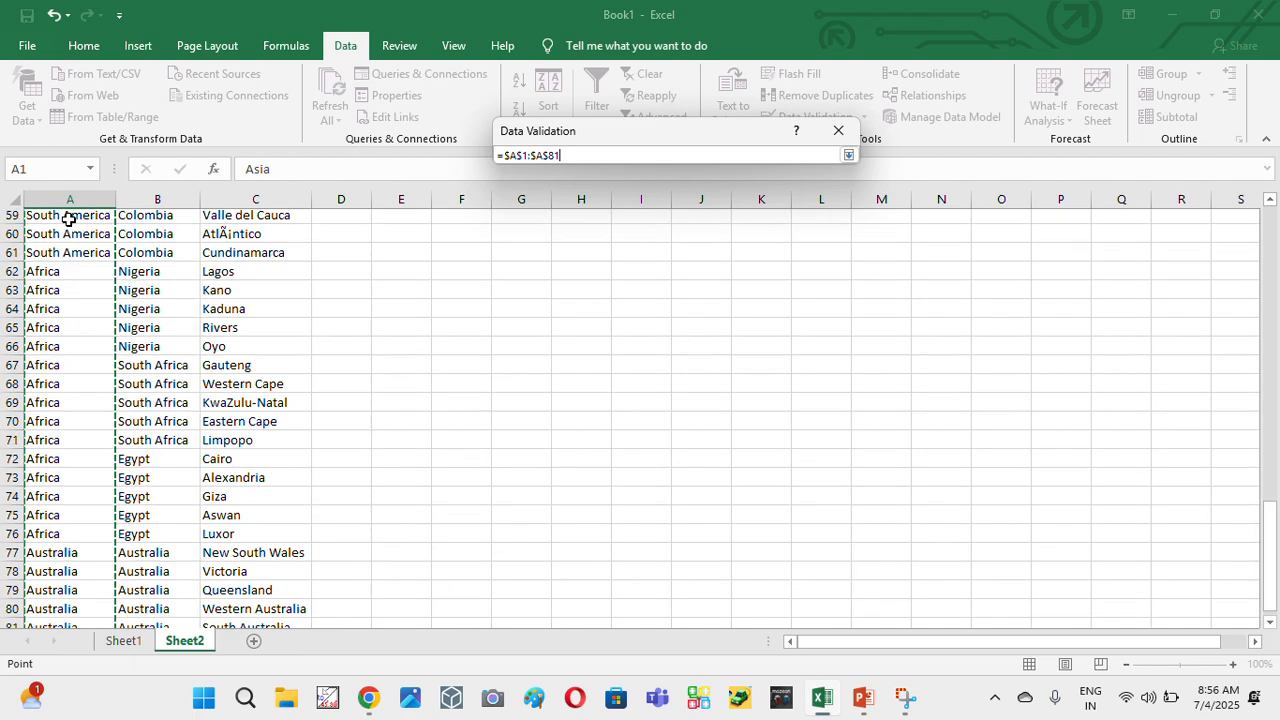
pyautogui.click(846, 154)
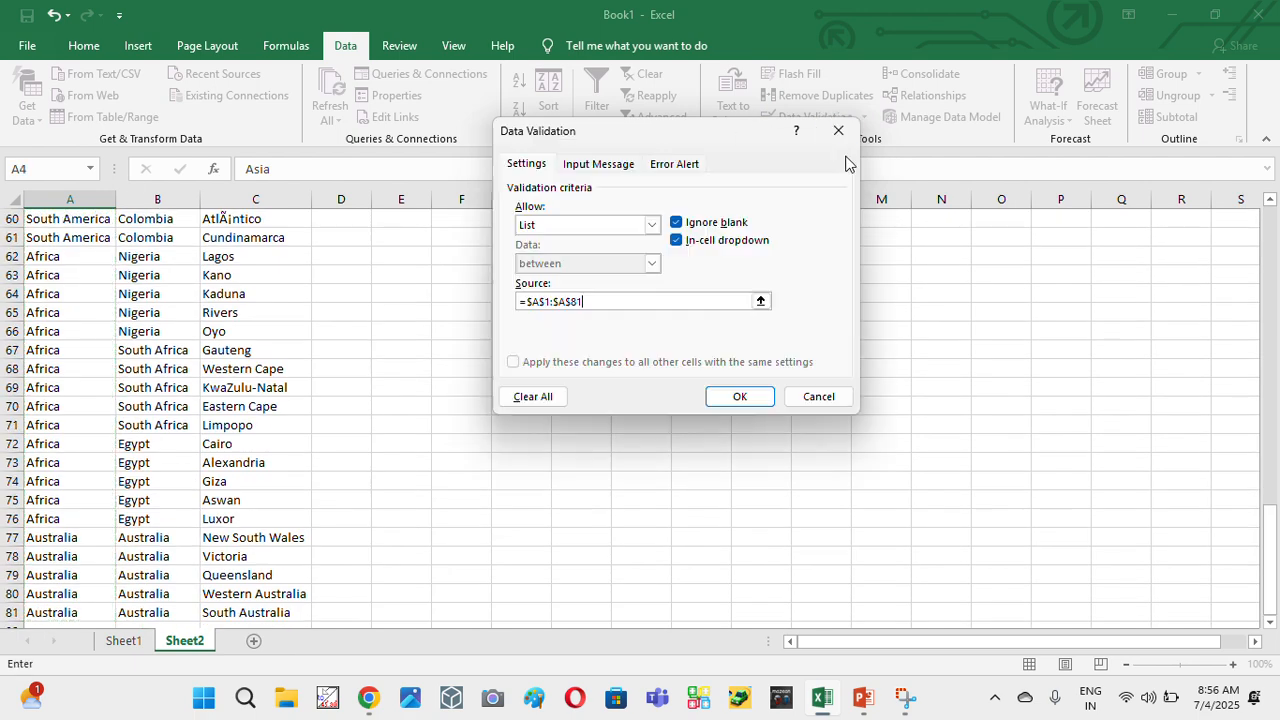
pyautogui.click(737, 397)
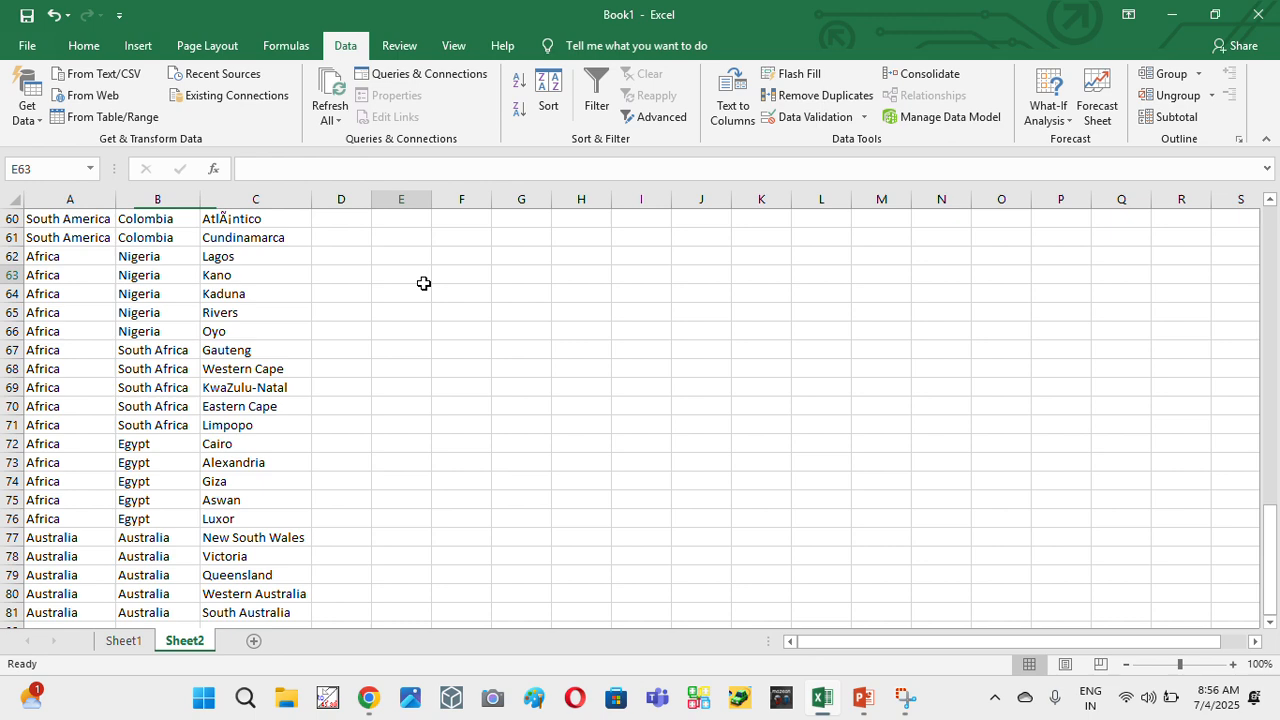
# - Apply all borders to the range E1:G11 to form an empty three-column table
pyautogui.click(423, 283)
pyautogui.hotkey('ctrl', 'Up')
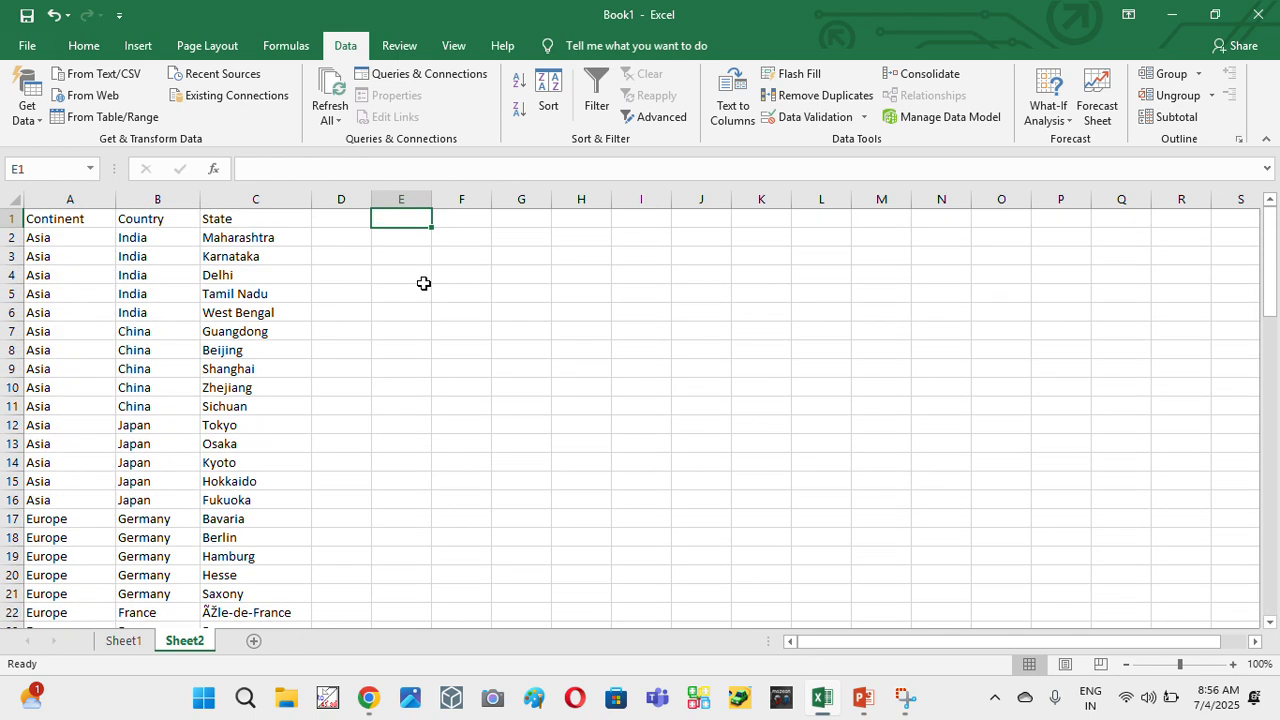
pyautogui.hotkey('shift', 'Right')
pyautogui.hotkey('shift', 'Left')
pyautogui.hotkey('shift', 'Down')
pyautogui.hotkey('shift', 'Down')
pyautogui.hotkey('shift', 'Down')
pyautogui.hotkey('shift', 'Down')
pyautogui.hotkey('shift', 'Down')
pyautogui.hotkey('shift', 'Down')
pyautogui.hotkey('shift', 'Down')
pyautogui.hotkey('shift', 'Down')
pyautogui.hotkey('shift', 'Down')
pyautogui.hotkey('shift', 'Down')
pyautogui.hotkey('shift', 'Right')
pyautogui.hotkey('shift', 'Right')
pyautogui.hotkey('shift', 'Right')
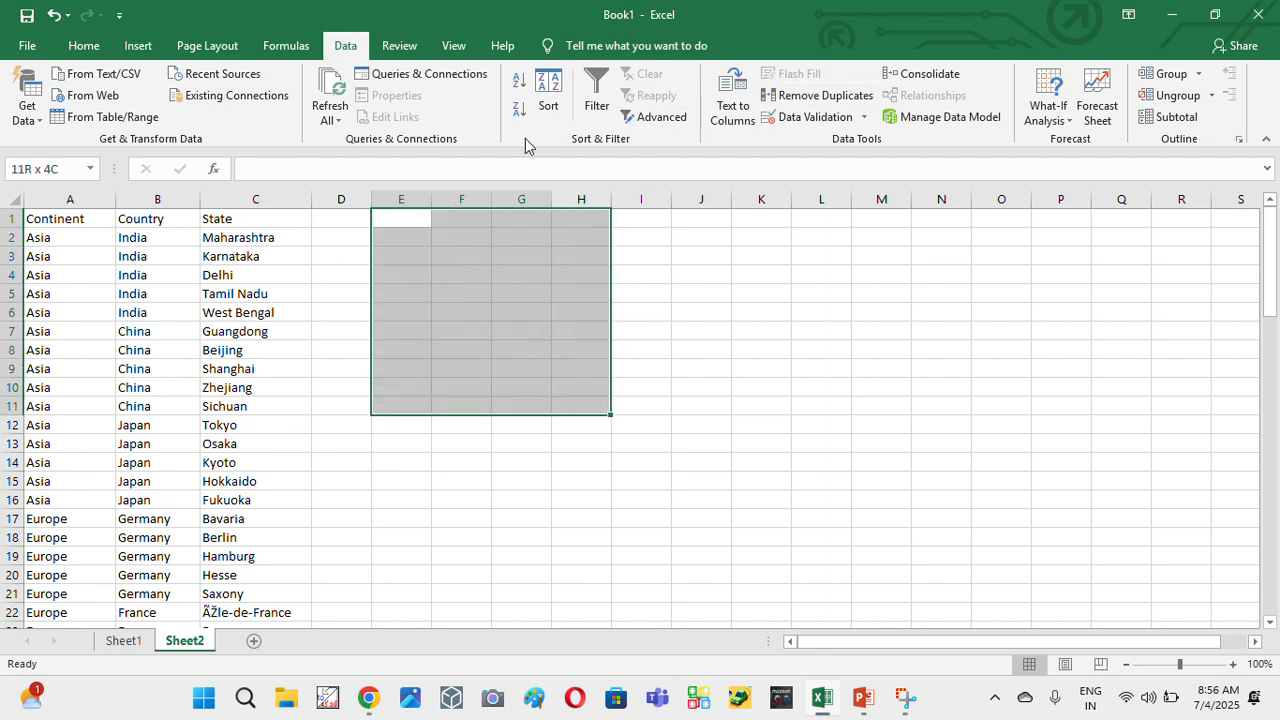
pyautogui.hotkey('shift', 'Left')
pyautogui.hotkey('alt', 'h')
pyautogui.press('b')
pyautogui.press('a')
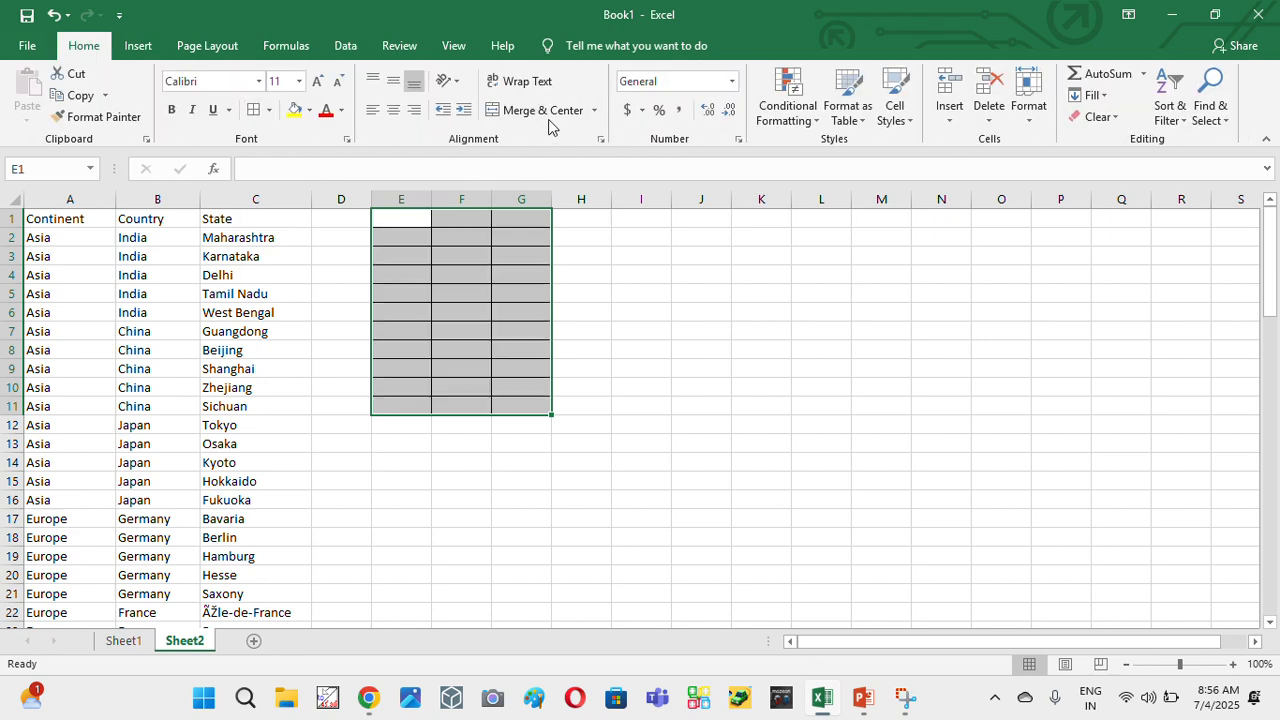
# - Apply a List data validation to E1:G11 using the Continent column =$A$1:$A$81 as the source
pyautogui.click(345, 46)
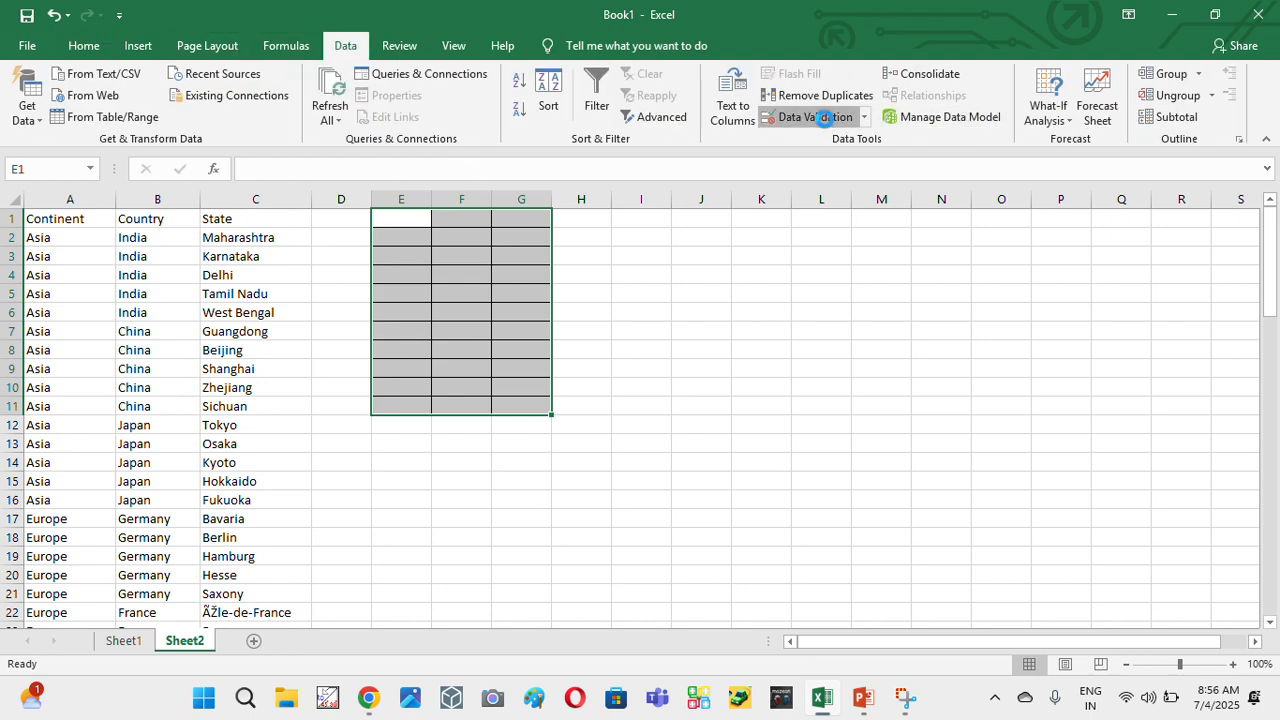
pyautogui.click(808, 117)
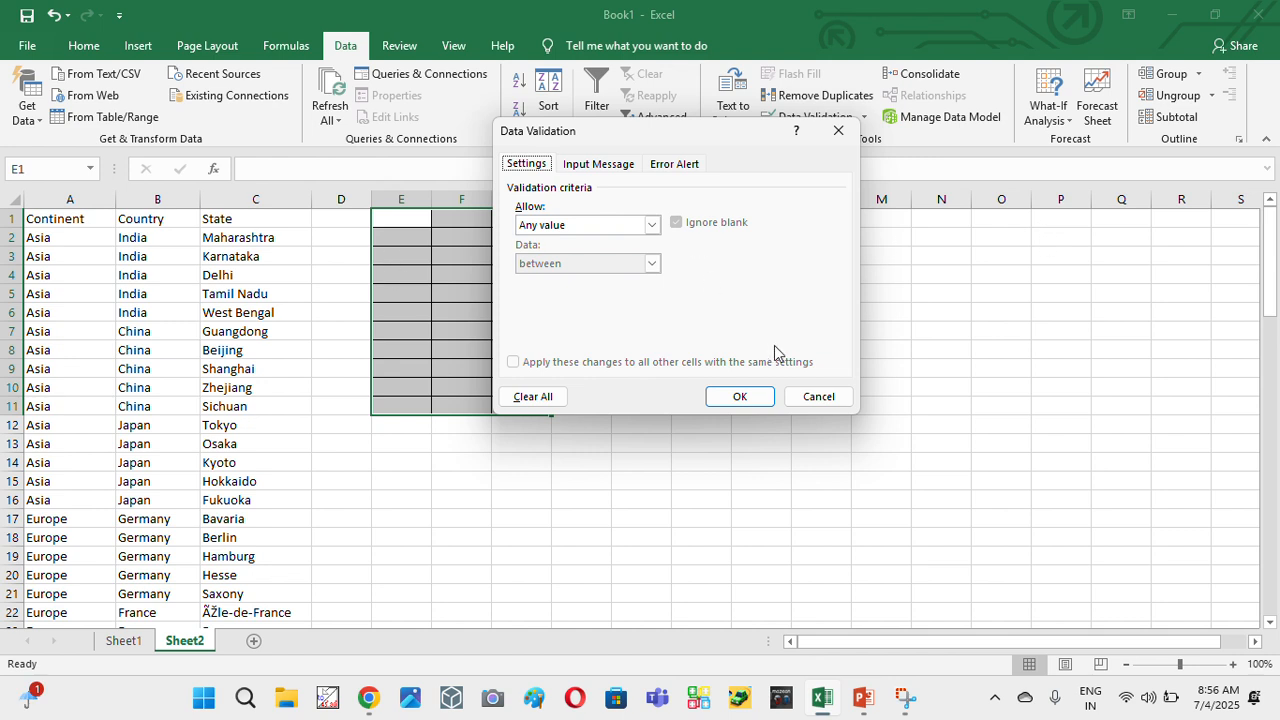
pyautogui.click(652, 225)
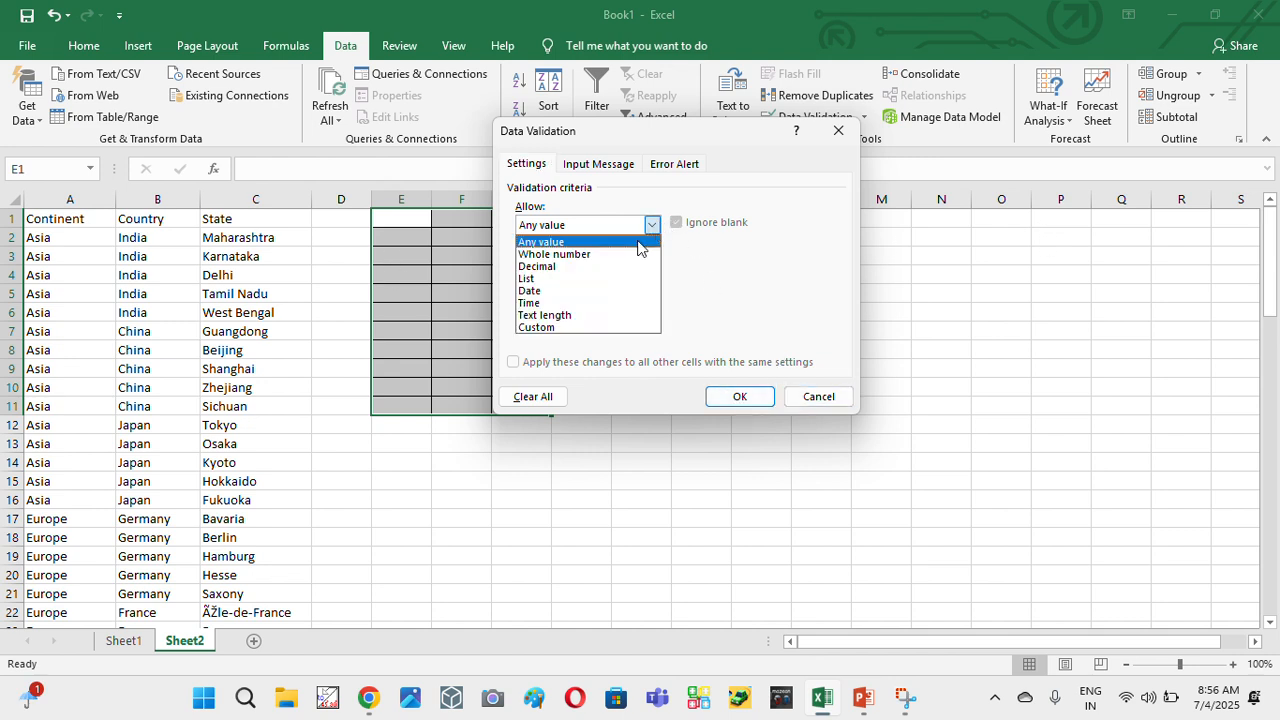
pyautogui.click(555, 279)
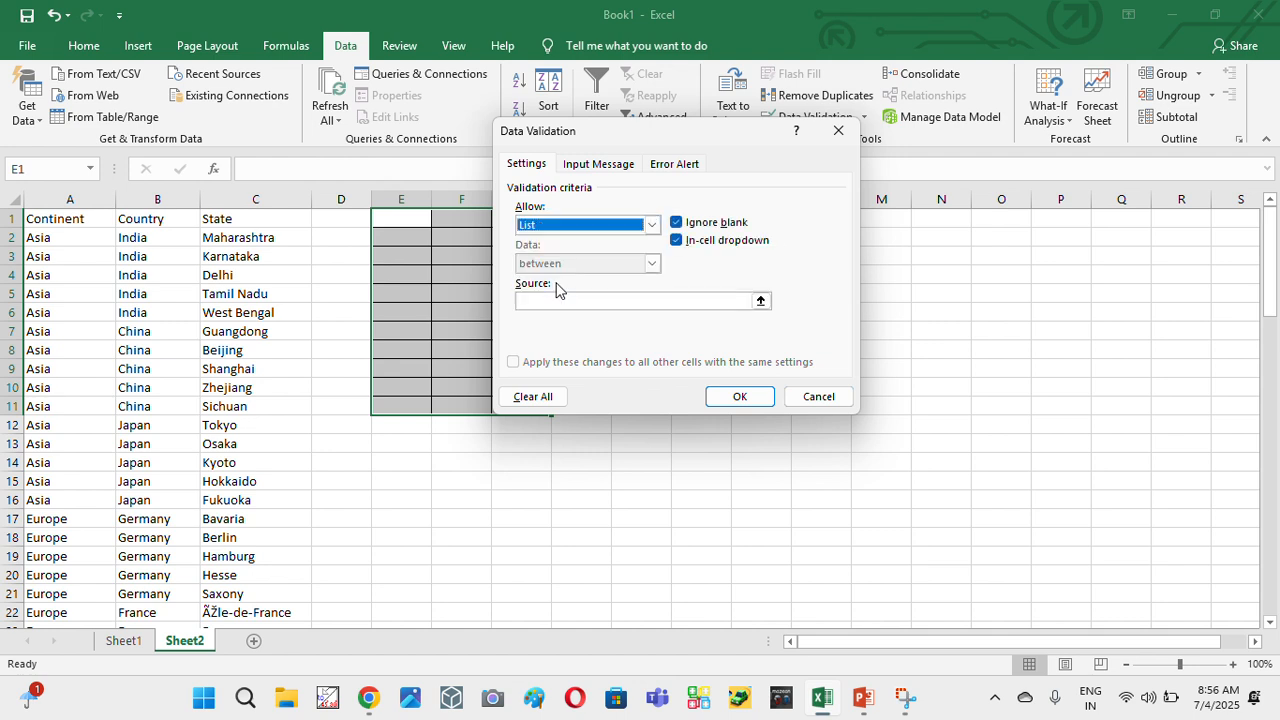
pyautogui.click(762, 302)
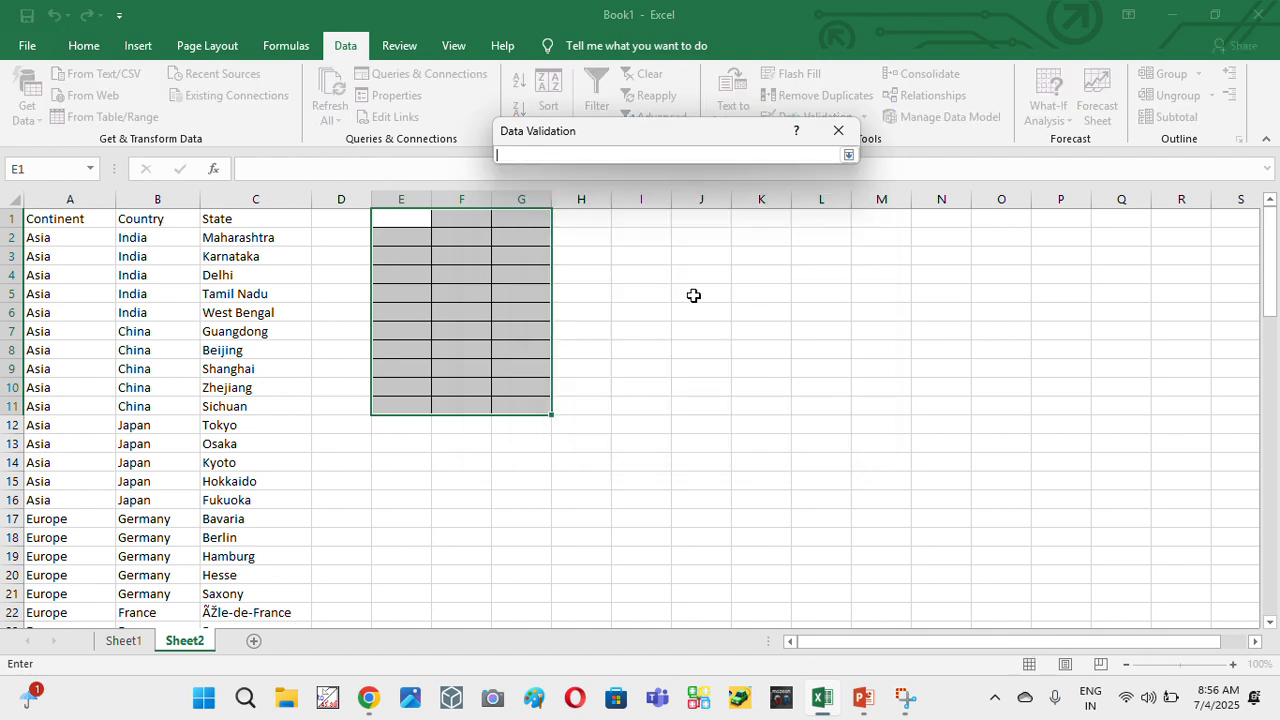
pyautogui.click(66, 218)
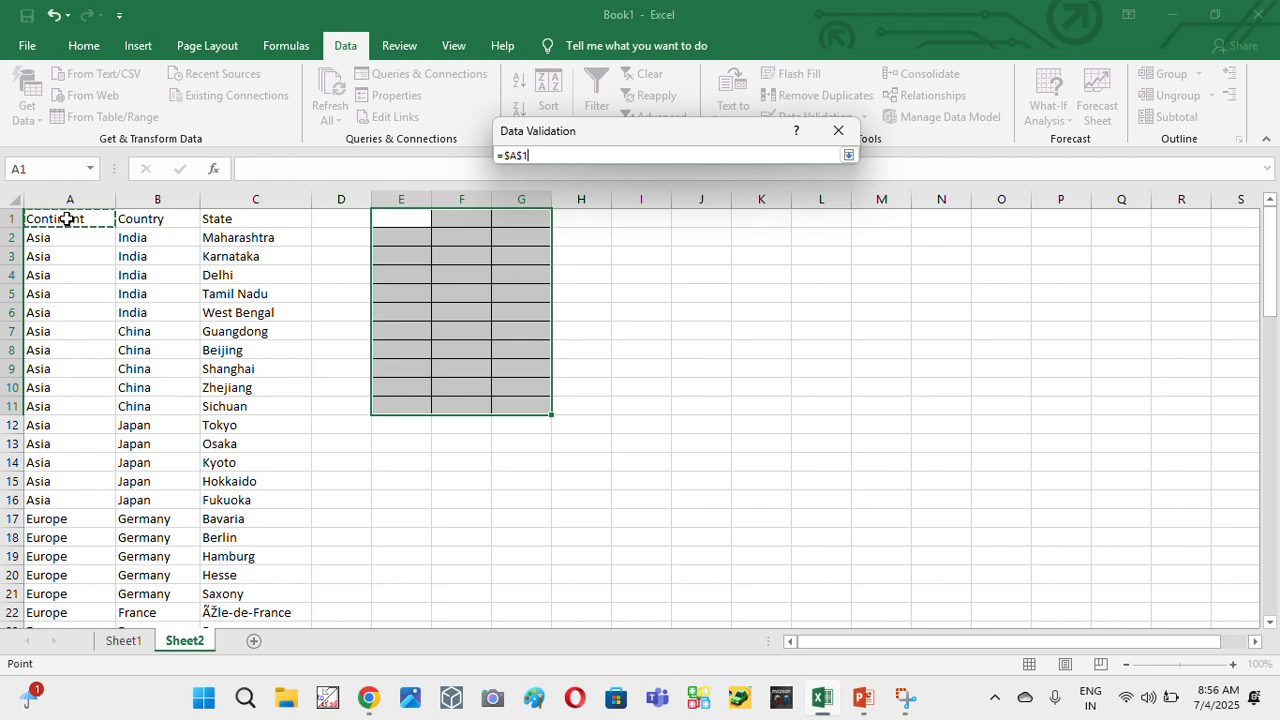
pyautogui.hotkey('ctrl', 'shift', 'Down')
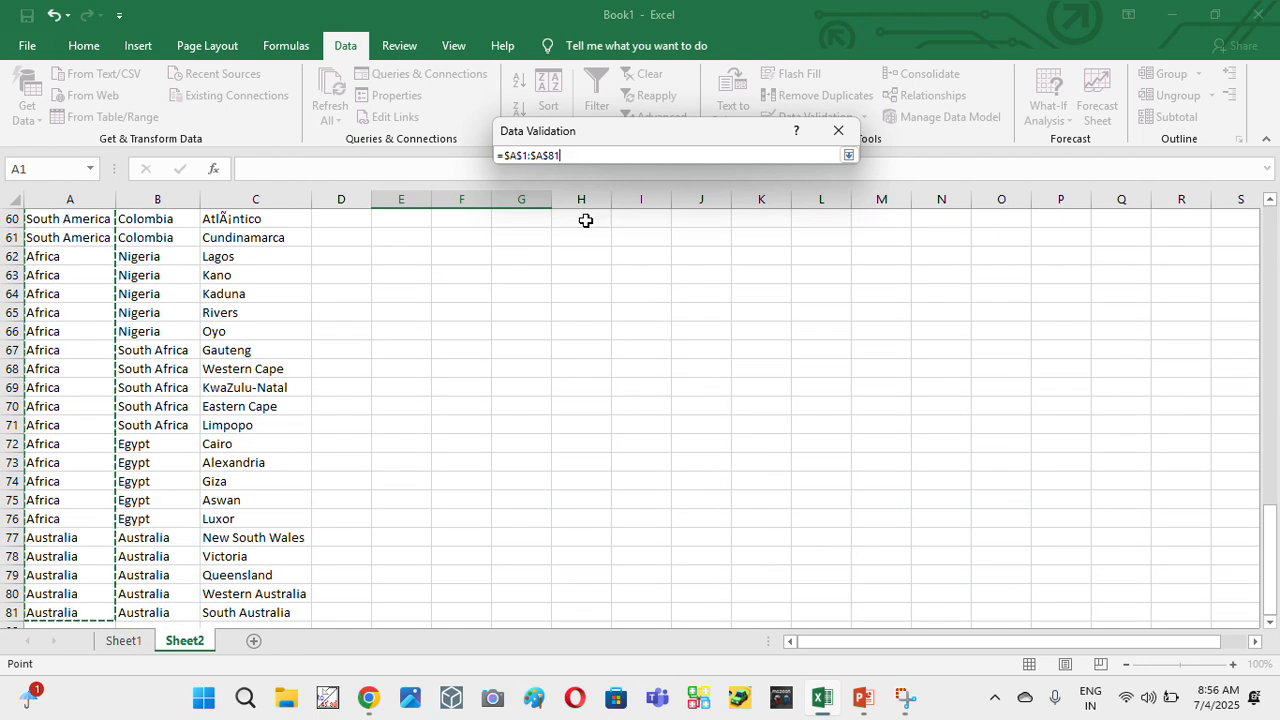
pyautogui.click(848, 155)
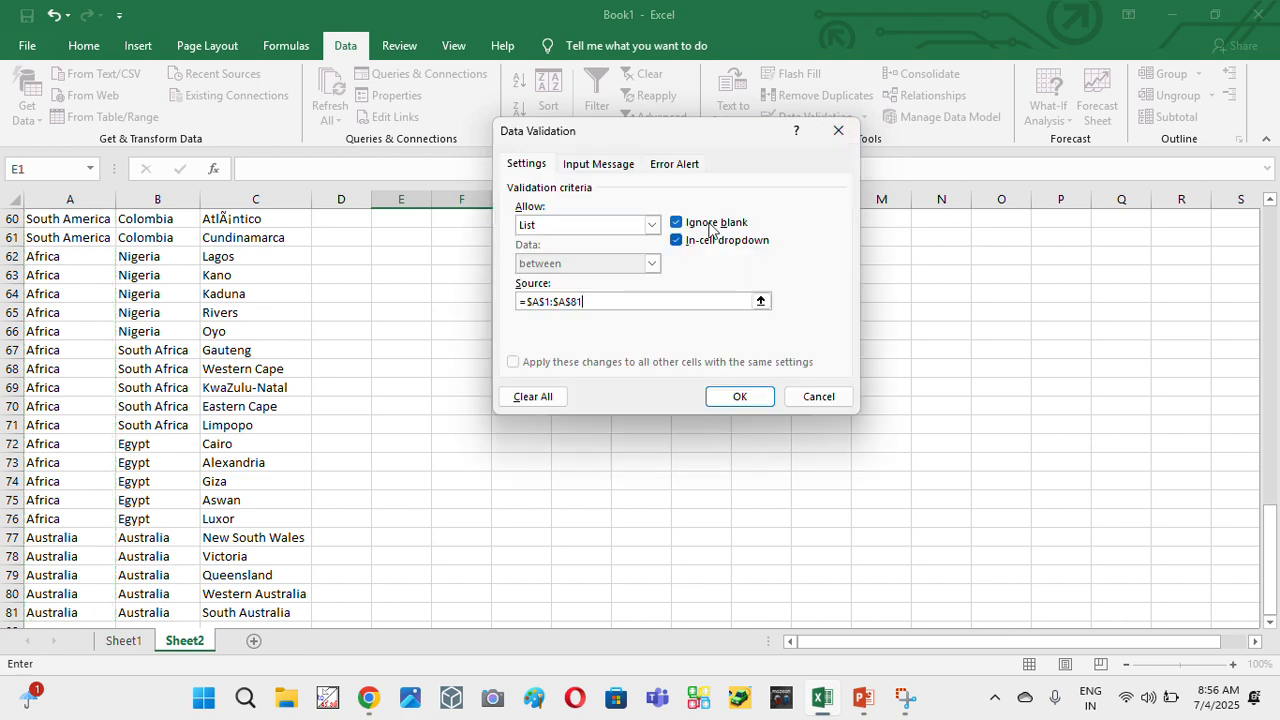
pyautogui.click(739, 396)
# - Browse the entire dropdown list in cell E1 for repeated continent entries without choosing a value
pyautogui.click(464, 347)
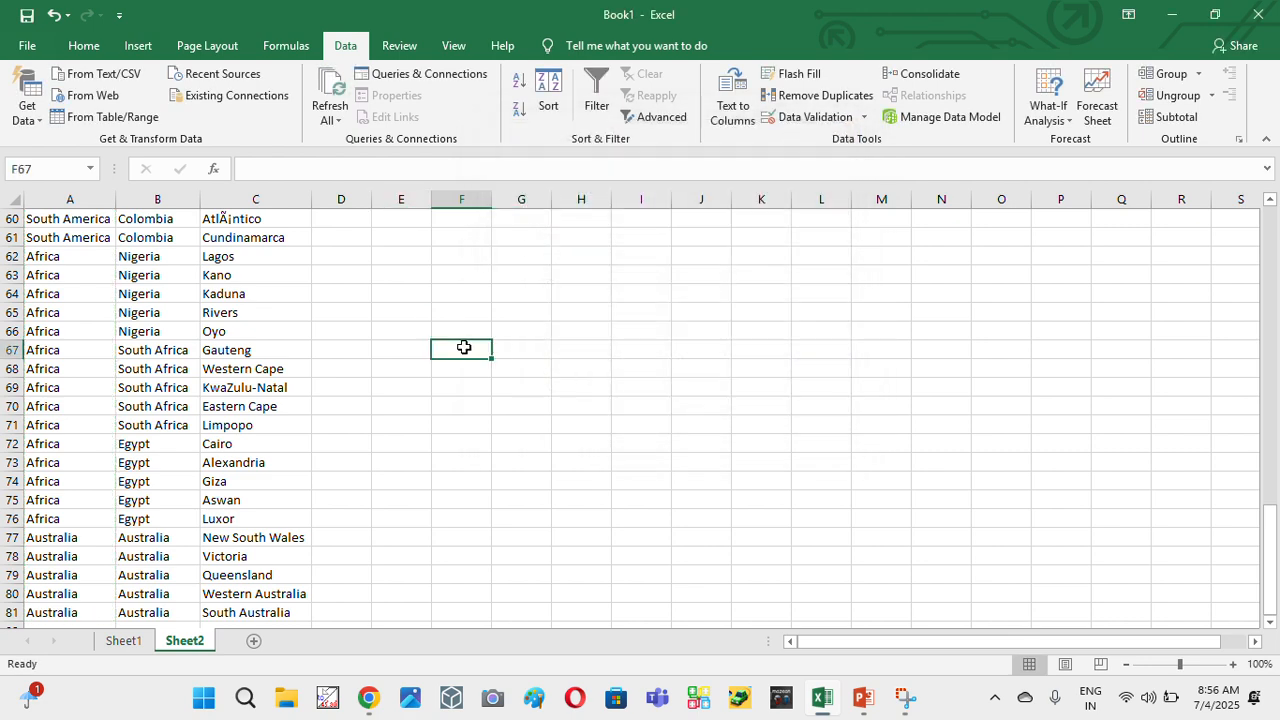
pyautogui.hotkey('ctrl', 'Up')
pyautogui.press('Down')
pyautogui.press('Left')
pyautogui.press('Up')
pyautogui.hotkey('alt', 'Down')
pyautogui.press('Down')
pyautogui.press('Down')
pyautogui.press('Down')
pyautogui.press('Down')
pyautogui.press('Down')
pyautogui.press('Down')
pyautogui.press('Down')
pyautogui.press('Down')
pyautogui.press('Down')
pyautogui.press('Down')
pyautogui.press('Down')
pyautogui.press('Down')
pyautogui.press('Down')
pyautogui.press('Down')
pyautogui.press('Down')
pyautogui.press('Down')
pyautogui.press('Down')
pyautogui.press('Down')
pyautogui.press('Down')
pyautogui.press('Down')
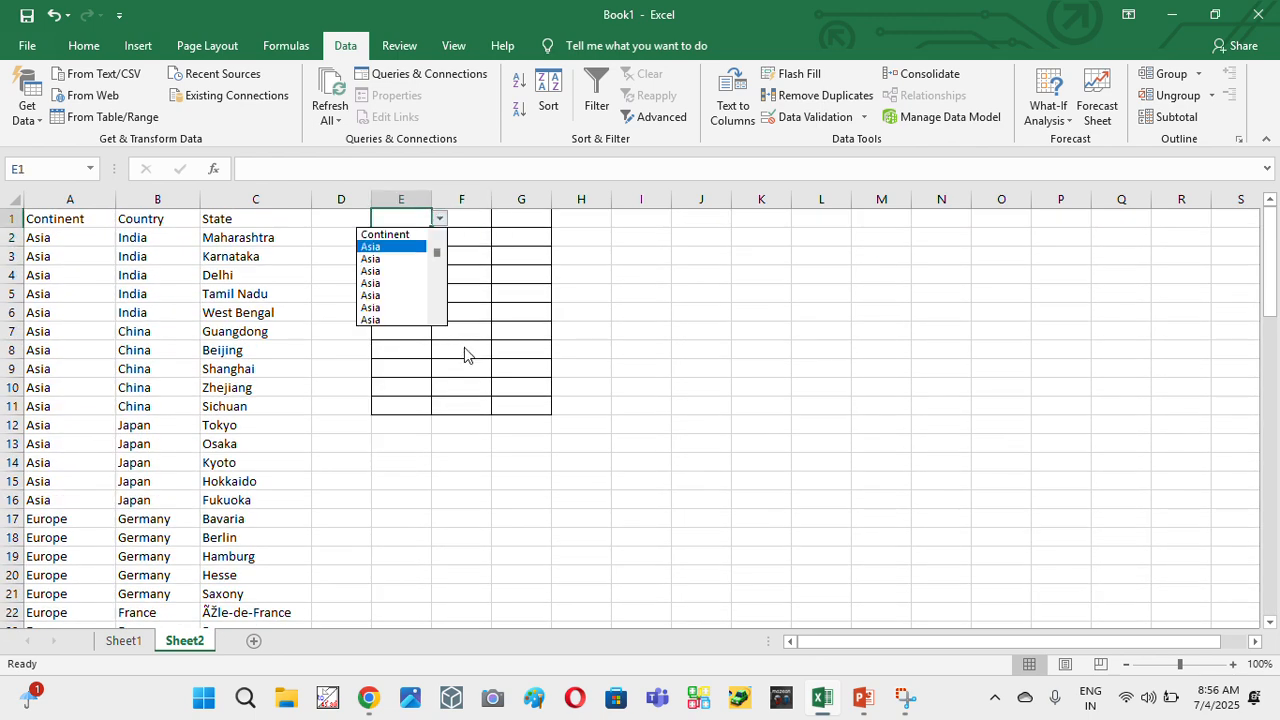
pyautogui.press('Down')
pyautogui.press('Down')
pyautogui.press('Down')
pyautogui.press('Down')
pyautogui.press('Down')
pyautogui.press('Down')
pyautogui.press('Down')
pyautogui.press('Down')
pyautogui.press('Down')
pyautogui.press('Down')
pyautogui.press('Down')
pyautogui.press('Down')
pyautogui.press('Down')
pyautogui.press('Down')
pyautogui.press('Down')
pyautogui.press('Down')
pyautogui.press('Down')
pyautogui.press('Down')
pyautogui.press('Down')
pyautogui.press('Down')
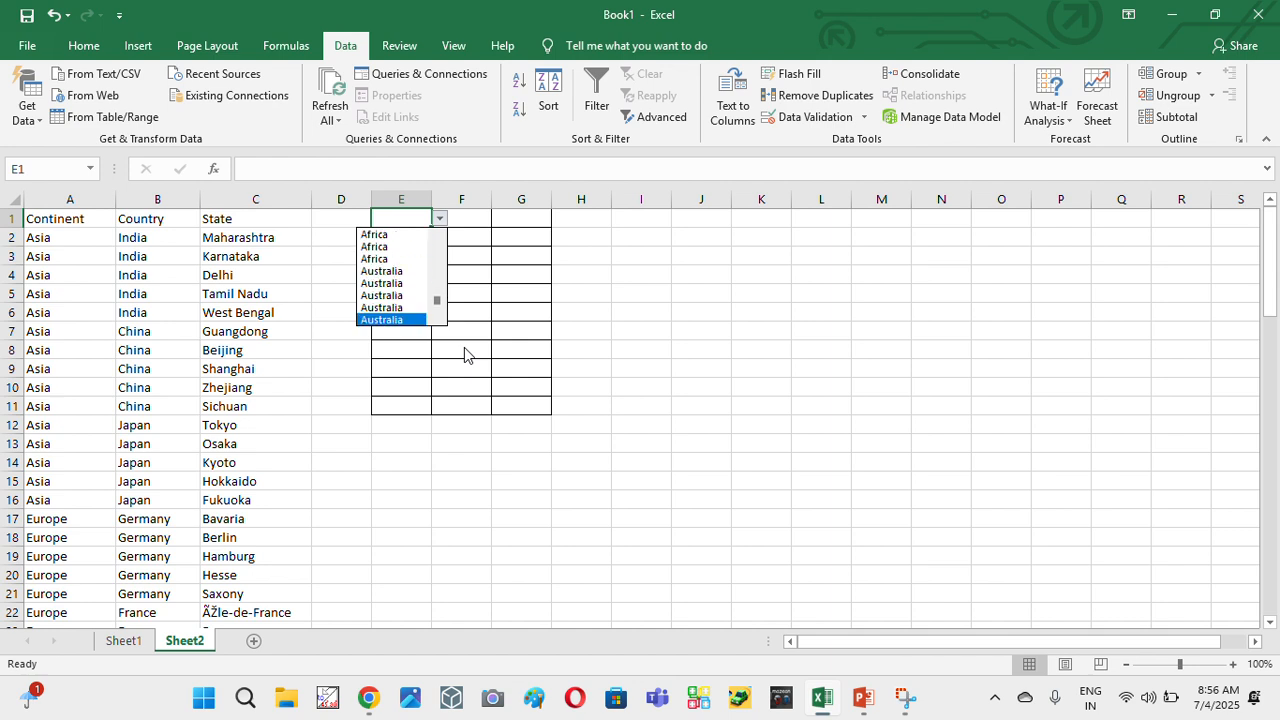
pyautogui.press('Up')
pyautogui.press('Up')
pyautogui.press('Up')
pyautogui.press('Up')
pyautogui.press('Up')
pyautogui.press('Up')
pyautogui.press('Up')
pyautogui.press('Up')
pyautogui.press('Up')
pyautogui.press('Up')
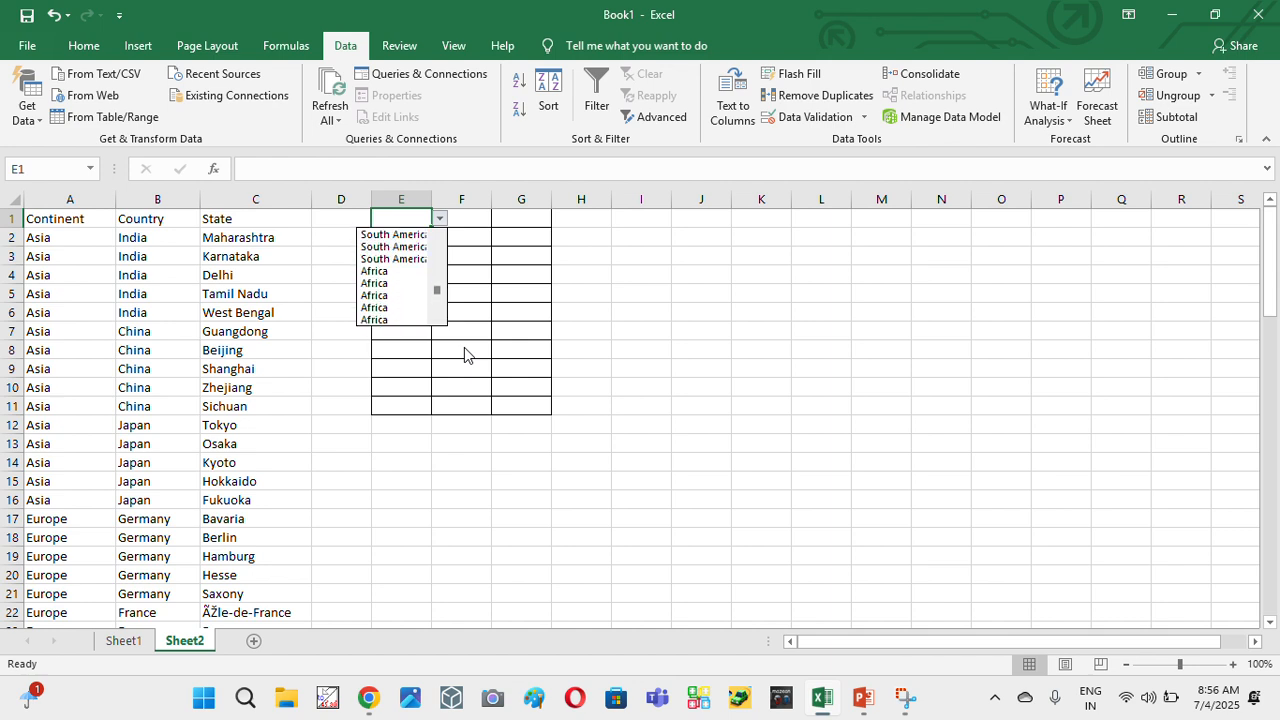
pyautogui.press('Up')
pyautogui.press('Up')
pyautogui.press('Up')
pyautogui.press('Up')
pyautogui.press('Up')
pyautogui.press('Up')
pyautogui.press('Up')
pyautogui.press('Up')
pyautogui.press('Up')
pyautogui.press('Up')
pyautogui.press('Up')
pyautogui.press('Up')
pyautogui.press('Up')
pyautogui.press('Up')
pyautogui.press('Up')
pyautogui.press('Up')
pyautogui.press('Up')
pyautogui.press('Up')
pyautogui.press('Up')
pyautogui.press('Up')
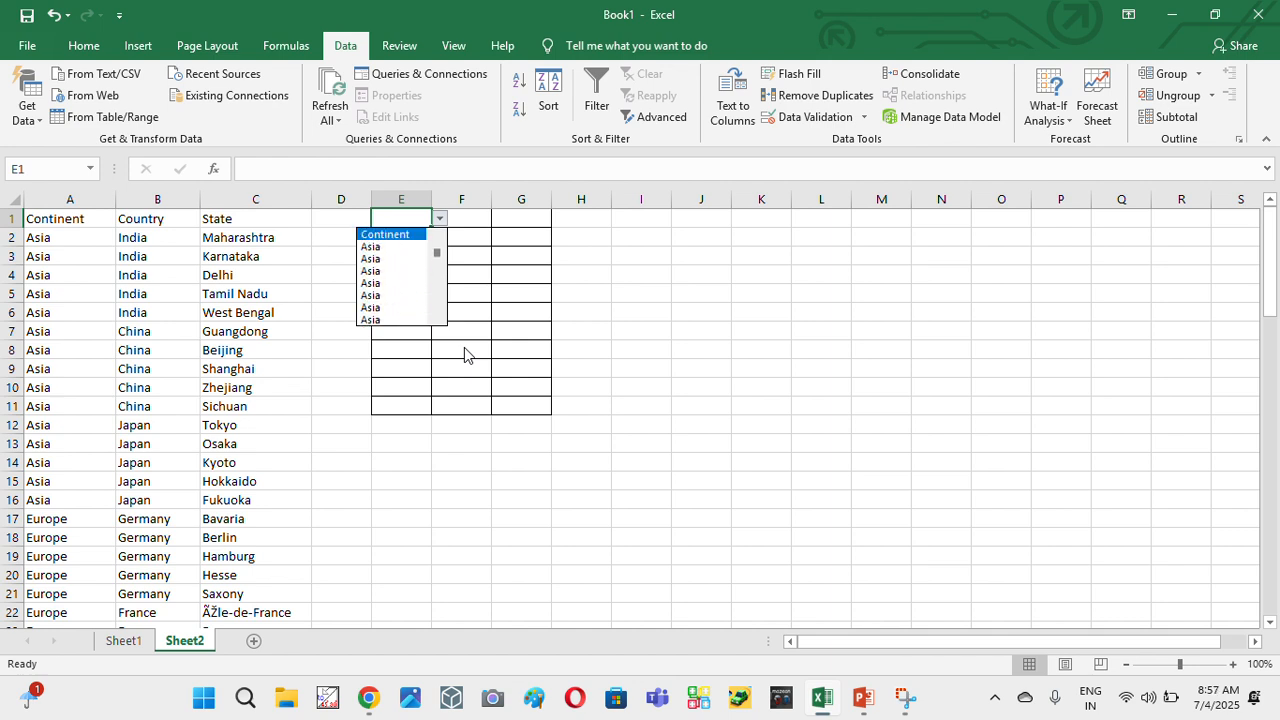
pyautogui.press('Escape')
pyautogui.hotkey('alt', 'Down')
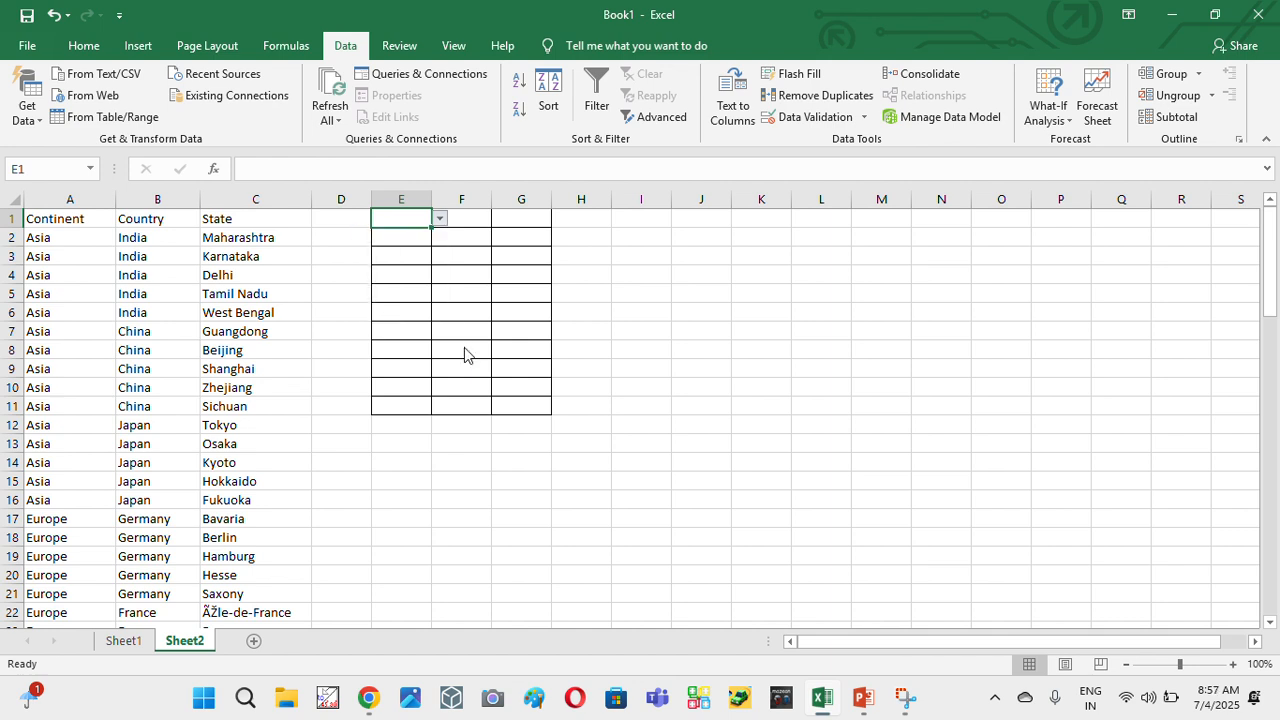
# - Review the continent entries in cell E1's dropdown again, leaving the cell empty
pyautogui.press('Down')
pyautogui.press('Down')
pyautogui.press('Down')
pyautogui.press('Down')
pyautogui.press('Down')
pyautogui.press('Down')
pyautogui.press('Down')
pyautogui.press('Down')
pyautogui.press('Down')
pyautogui.press('Down')
pyautogui.press('Down')
pyautogui.press('Down')
pyautogui.press('Down')
pyautogui.press('Down')
pyautogui.press('Down')
pyautogui.press('Down')
pyautogui.press('Down')
pyautogui.press('Down')
pyautogui.press('Down')
pyautogui.press('Down')
pyautogui.press('Up')
pyautogui.press('Up')
pyautogui.press('Up')
pyautogui.press('Up')
pyautogui.press('Up')
pyautogui.press('Up')
pyautogui.press('Up')
pyautogui.press('Up')
pyautogui.press('Up')
pyautogui.press('Up')
pyautogui.press('Up')
pyautogui.press('Up')
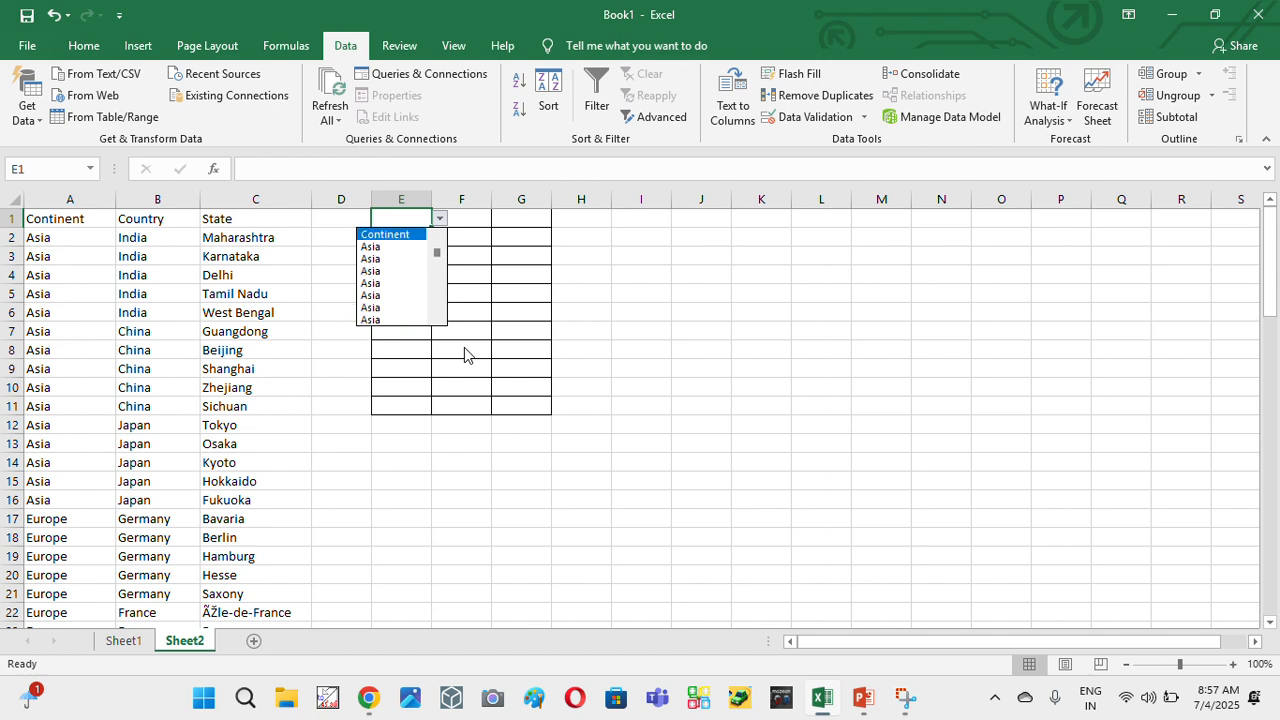
pyautogui.click(464, 350)
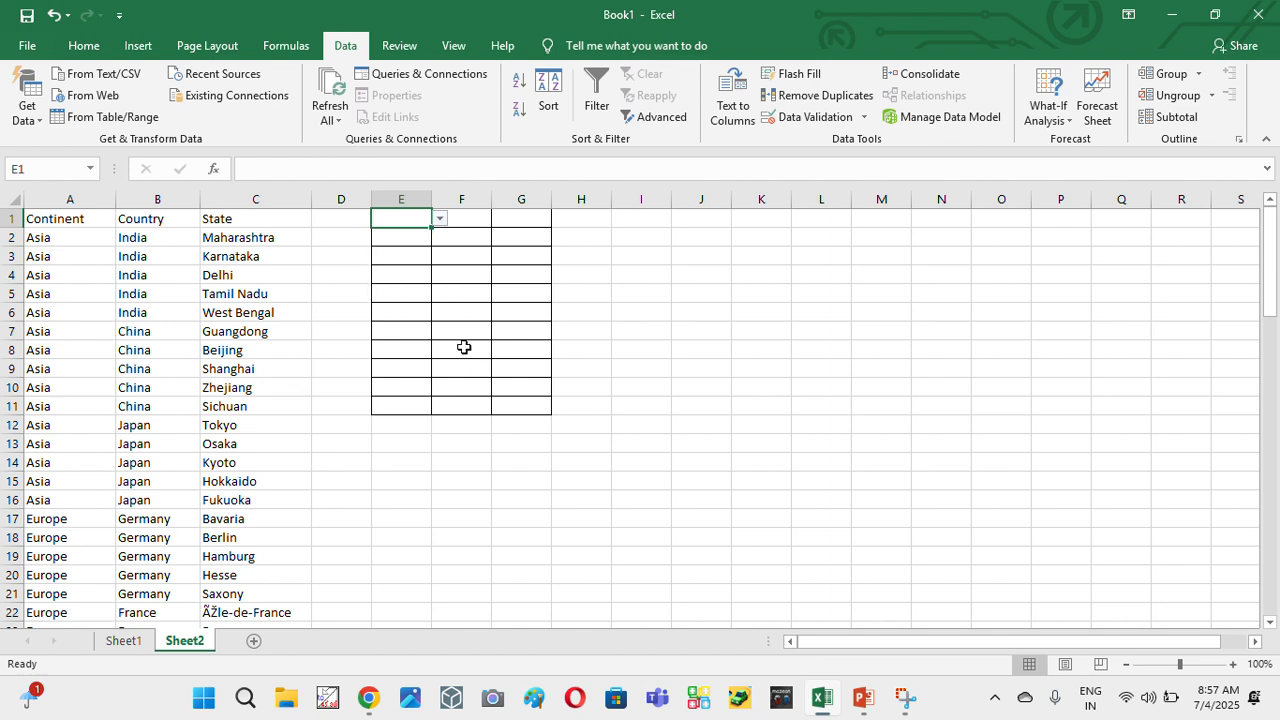
# - Copy the Continent header from A1 into cell E1 of the bordered table
pyautogui.press('Left')
pyautogui.press('Left')
pyautogui.press('Left')
pyautogui.press('Left')
pyautogui.hotkey('ctrl', 'c')
pyautogui.press('Right')
pyautogui.press('Right')
pyautogui.press('Right')
pyautogui.press('Right')
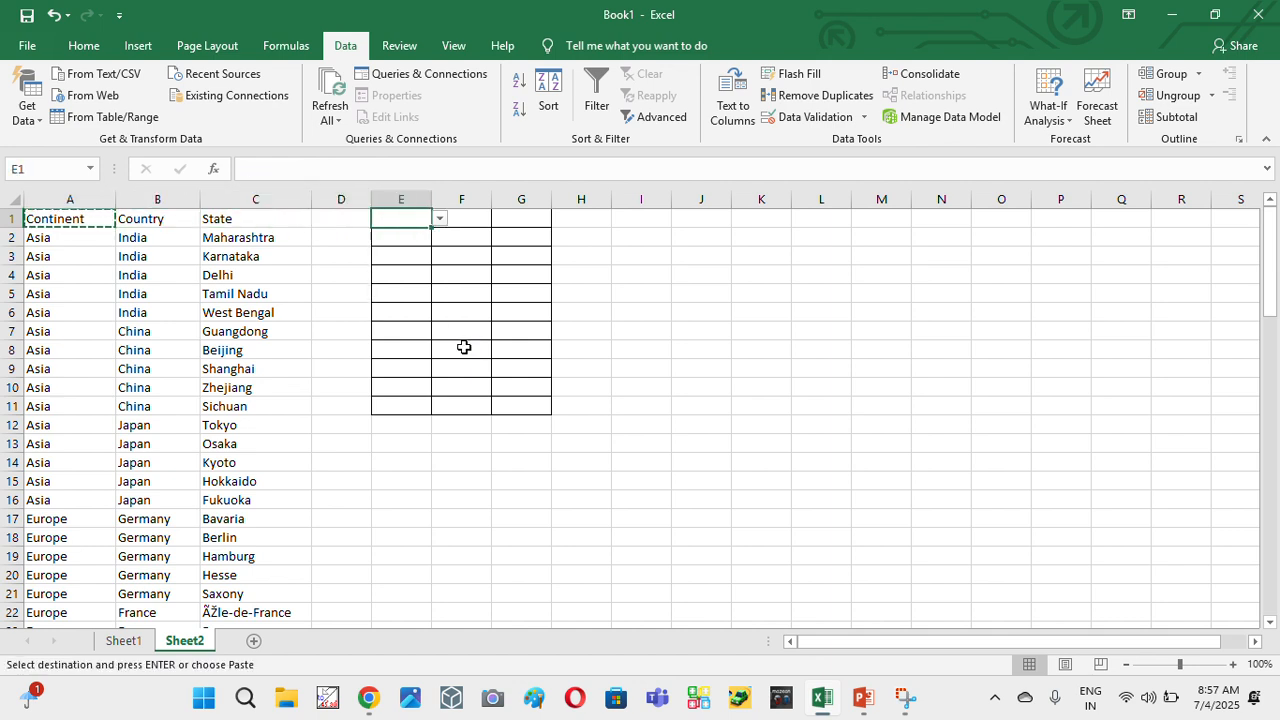
pyautogui.hotkey('ctrl', 'v')
# - Copy the Country header from B1 into cell F1 of the bordered table
pyautogui.press('Right')
pyautogui.press('Left')
pyautogui.press('Left')
pyautogui.press('Left')
pyautogui.press('Left')
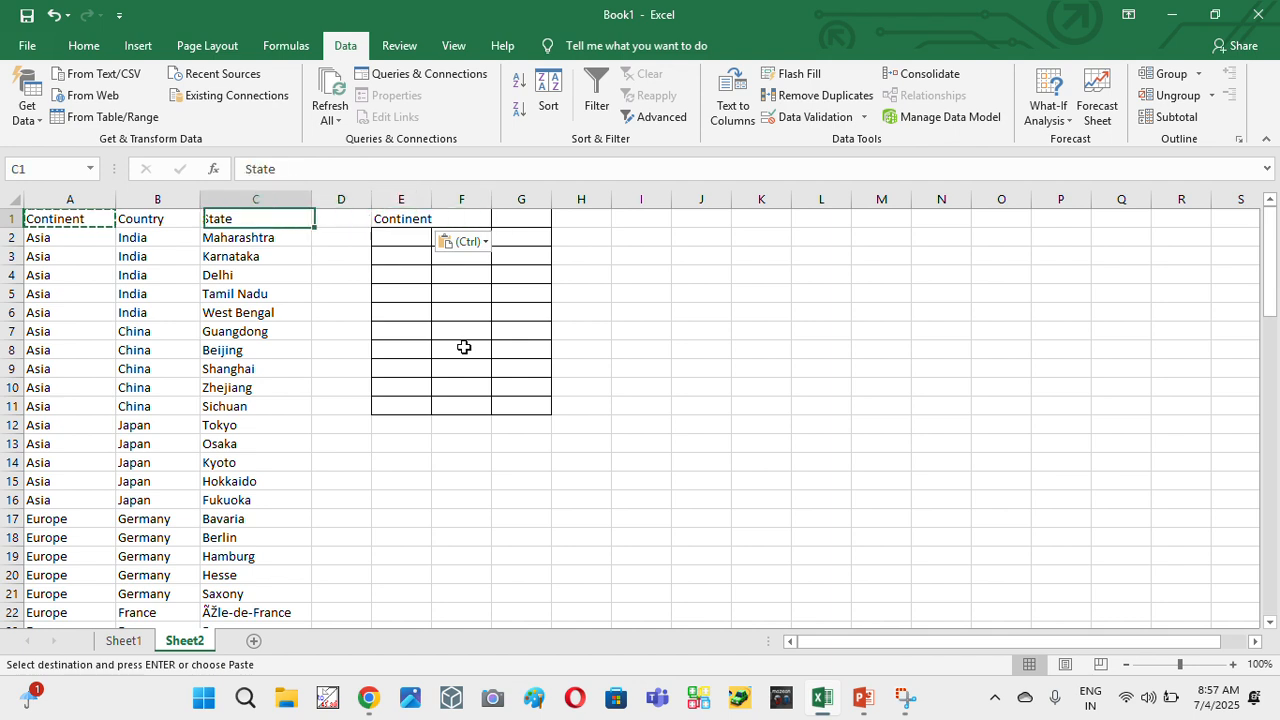
pyautogui.hotkey('ctrl', 'c')
pyautogui.press('Right')
pyautogui.press('Right')
pyautogui.press('Right')
pyautogui.press('Right')
pyautogui.hotkey('ctrl', 'v')
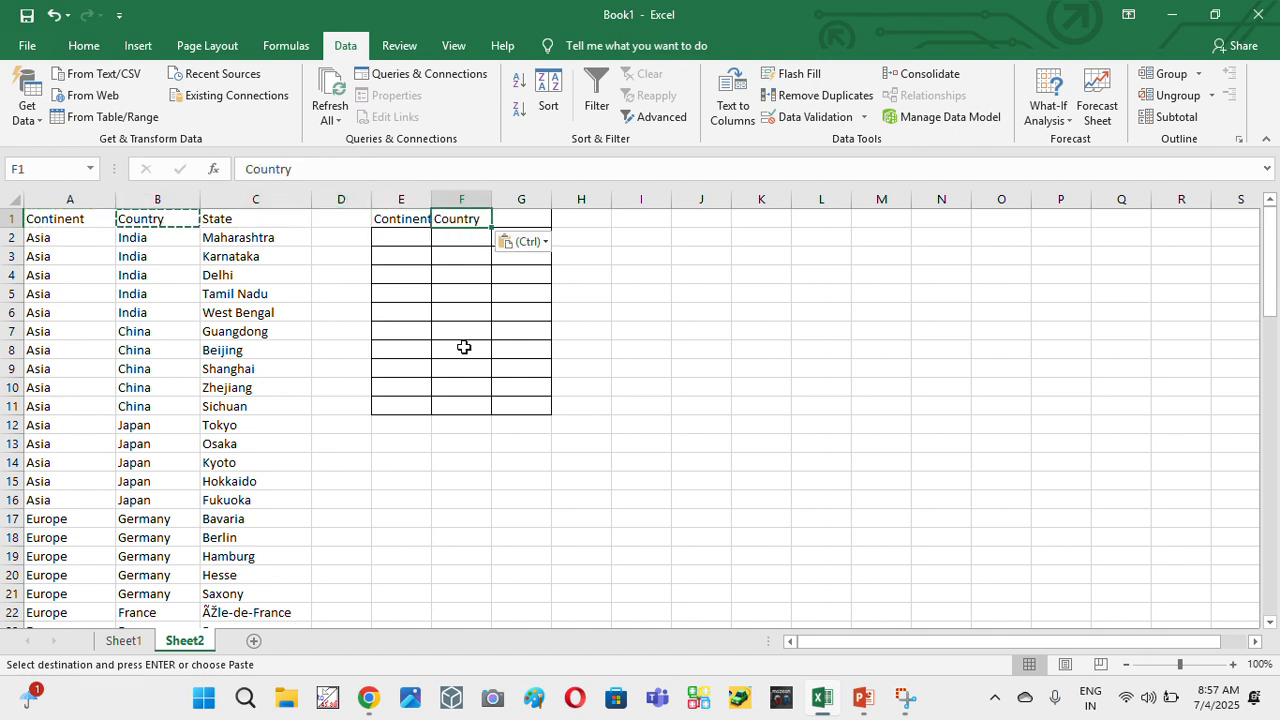
# - Copy the State header from C1 into cell G1 of the bordered table
pyautogui.press('Right')
pyautogui.press('Left')
pyautogui.press('Left')
pyautogui.press('Left')
pyautogui.press('Left')
pyautogui.hotkey('ctrl', 'c')
pyautogui.press('Right')
pyautogui.press('Right')
pyautogui.press('Right')
pyautogui.press('Right')
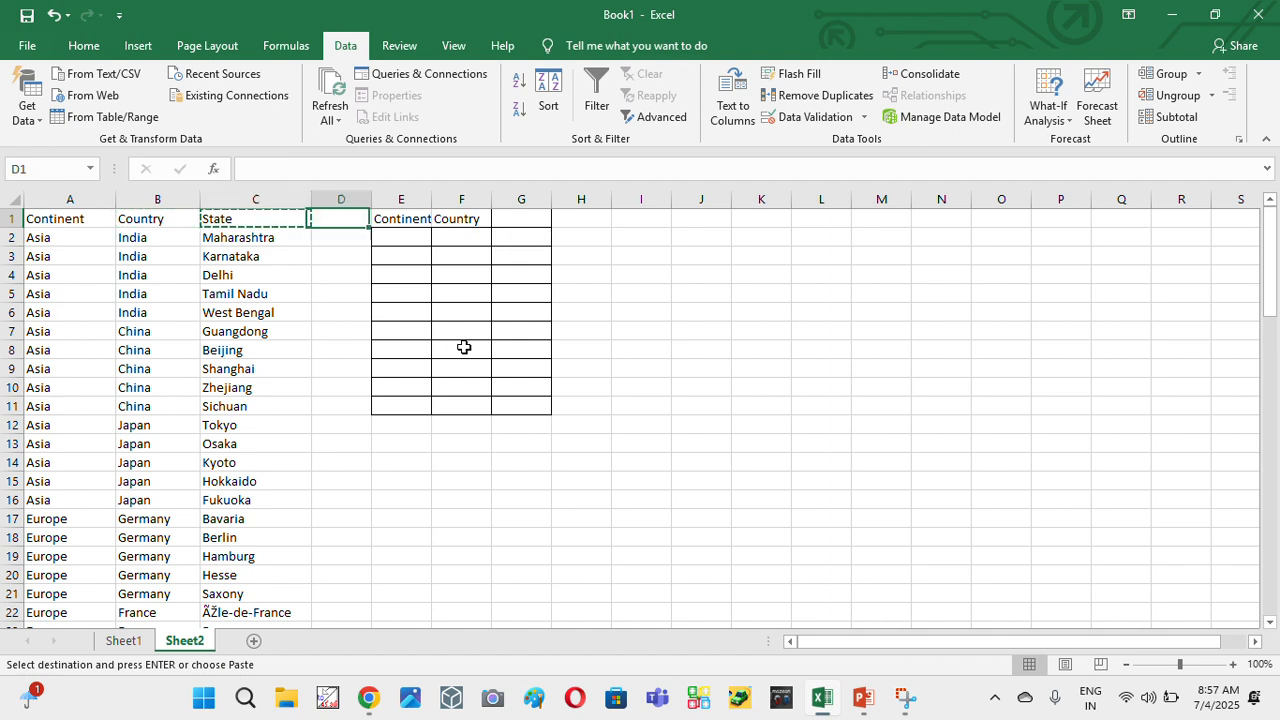
pyautogui.hotkey('ctrl', 'v')
# - Change the List data validation source for F2:F11 to the Country column, =$B$1:$B$81
pyautogui.press('Down')
pyautogui.press('Left')
pyautogui.press('ctrl')
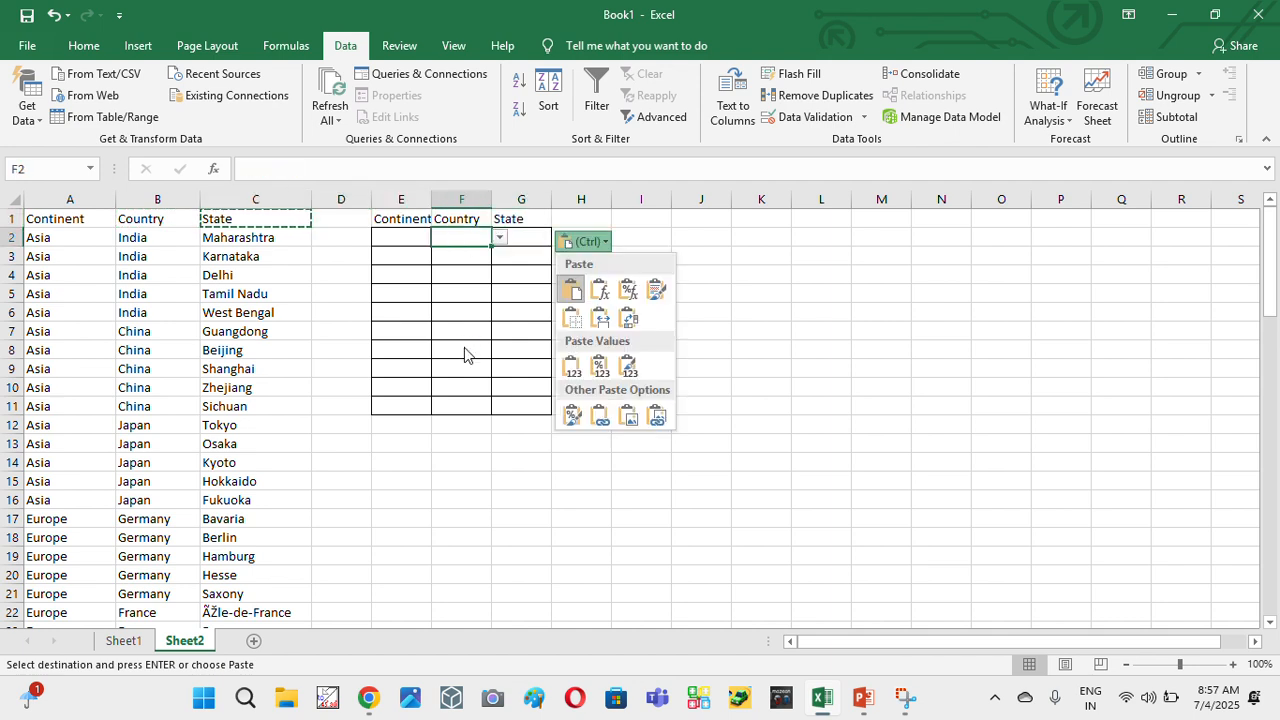
pyautogui.press('Escape')
pyautogui.hotkey('shift', 'Down')
pyautogui.hotkey('shift', 'Down')
pyautogui.hotkey('shift', 'Down')
pyautogui.hotkey('shift', 'Down')
pyautogui.hotkey('shift', 'Down')
pyautogui.hotkey('shift', 'Down')
pyautogui.hotkey('shift', 'Down')
pyautogui.hotkey('shift', 'Down')
pyautogui.hotkey('shift', 'Down')
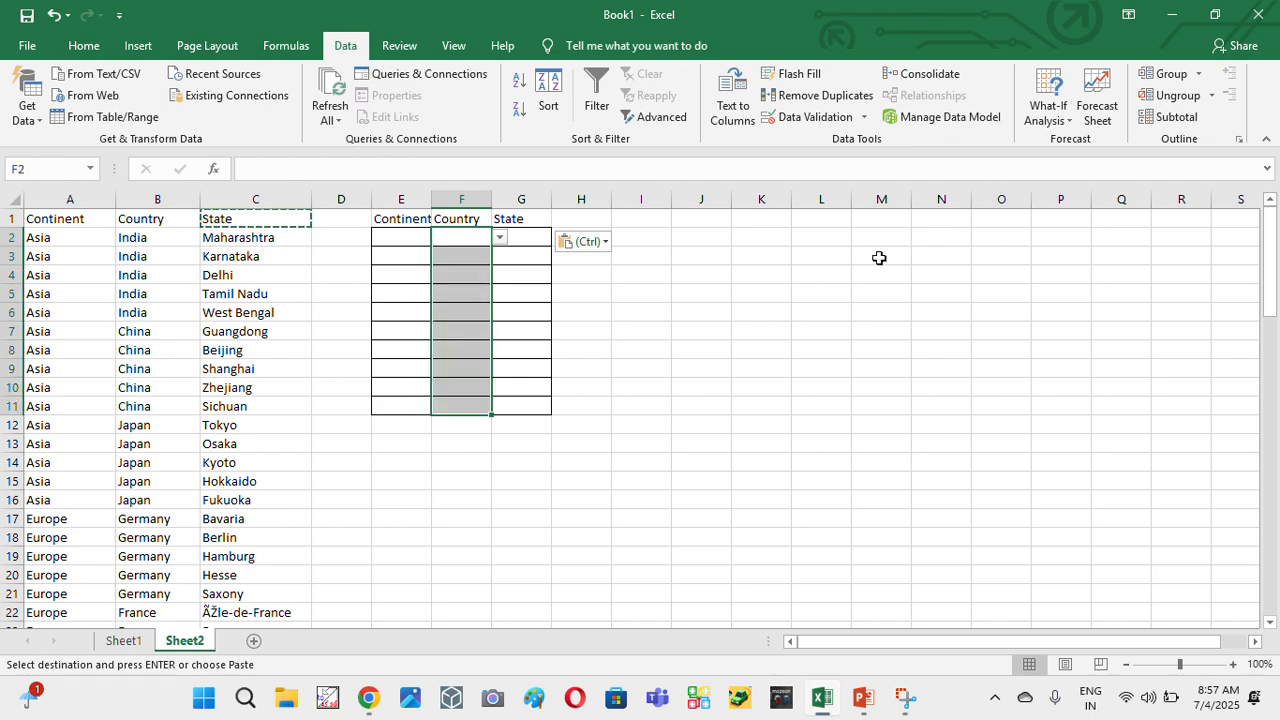
pyautogui.click(830, 117)
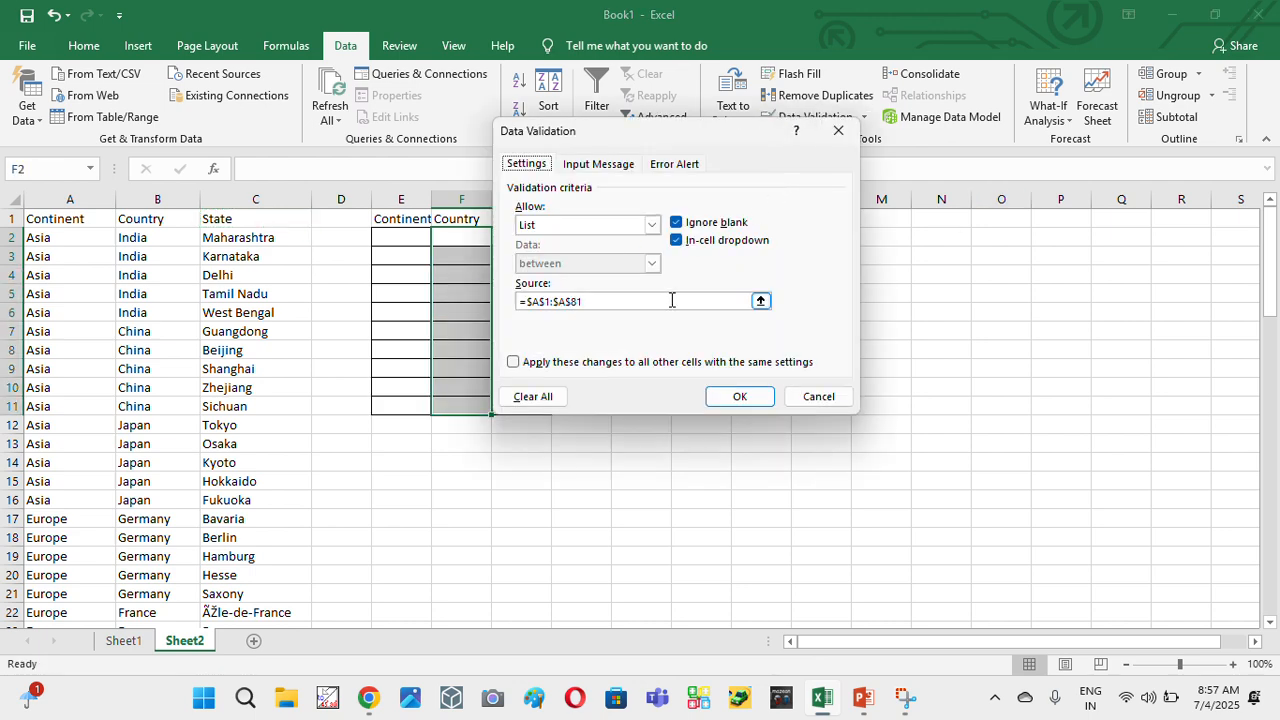
pyautogui.click(761, 302)
pyautogui.click(160, 214)
pyautogui.hotkey('ctrl', 'shift', 'Down')
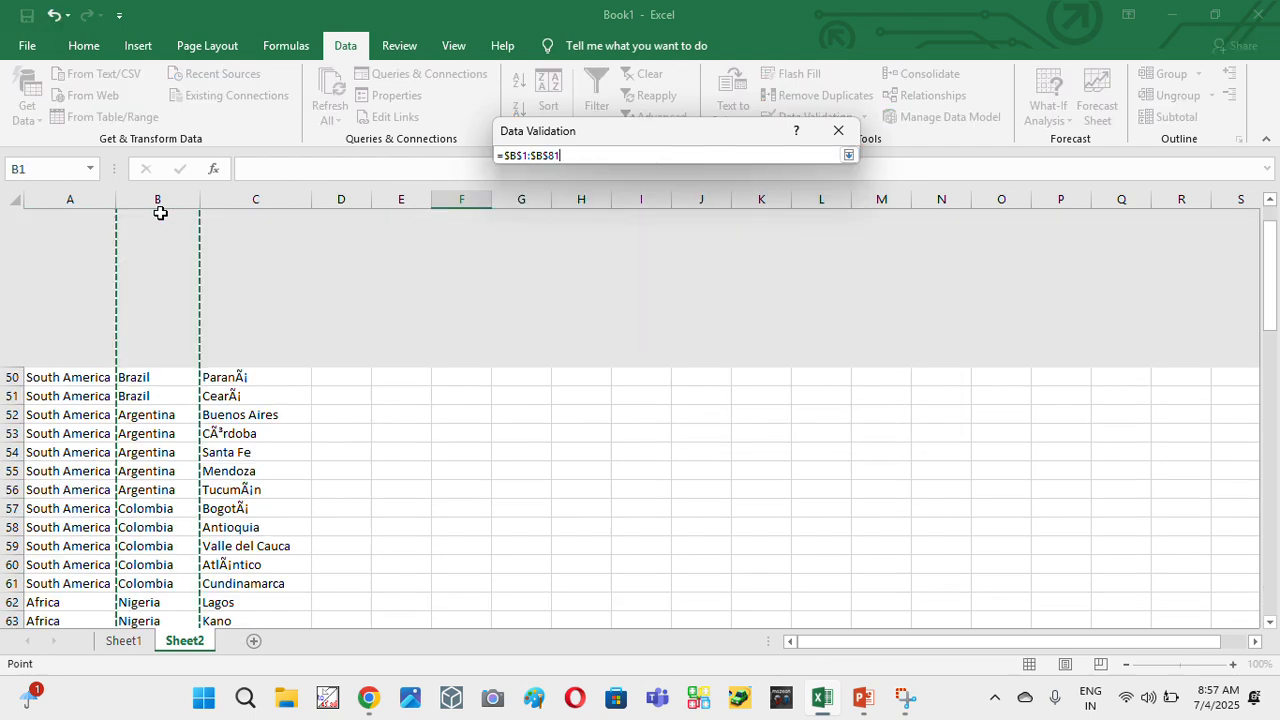
pyautogui.click(848, 155)
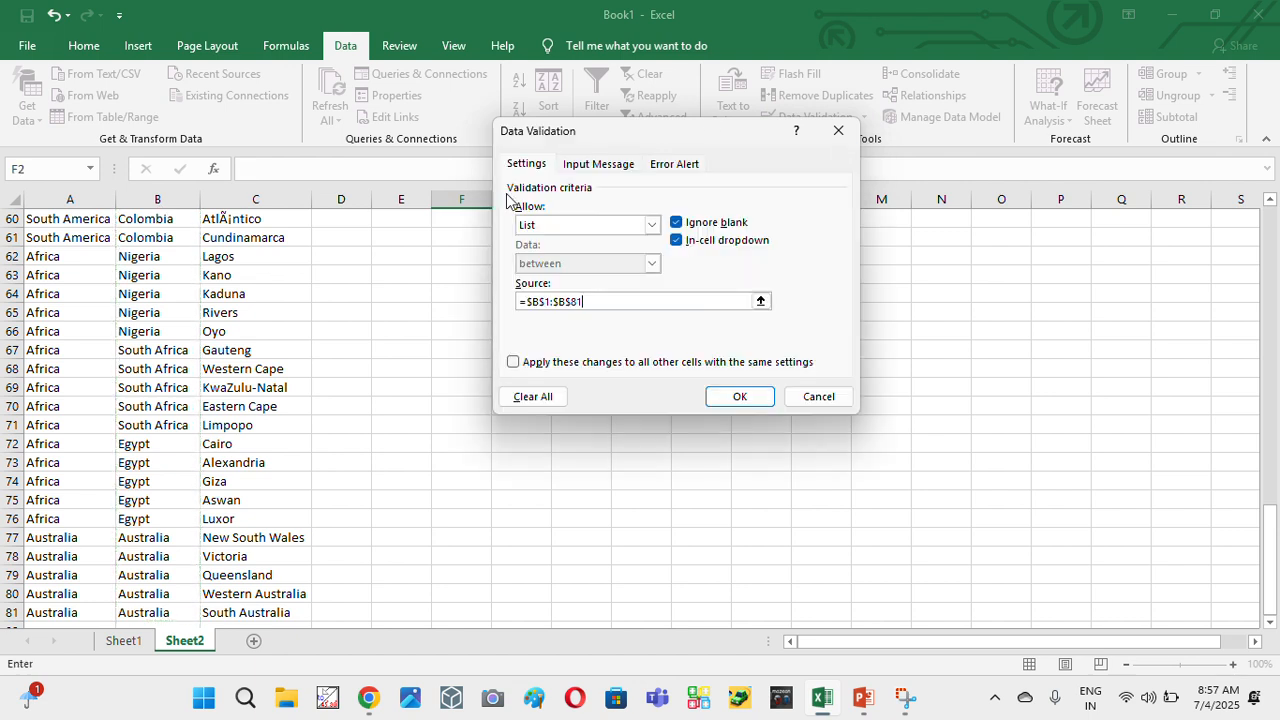
pyautogui.click(740, 396)
# - Examine the full country dropdown list in cell F2 for repeated entries without choosing a value
pyautogui.scroll(17, 452, 293)
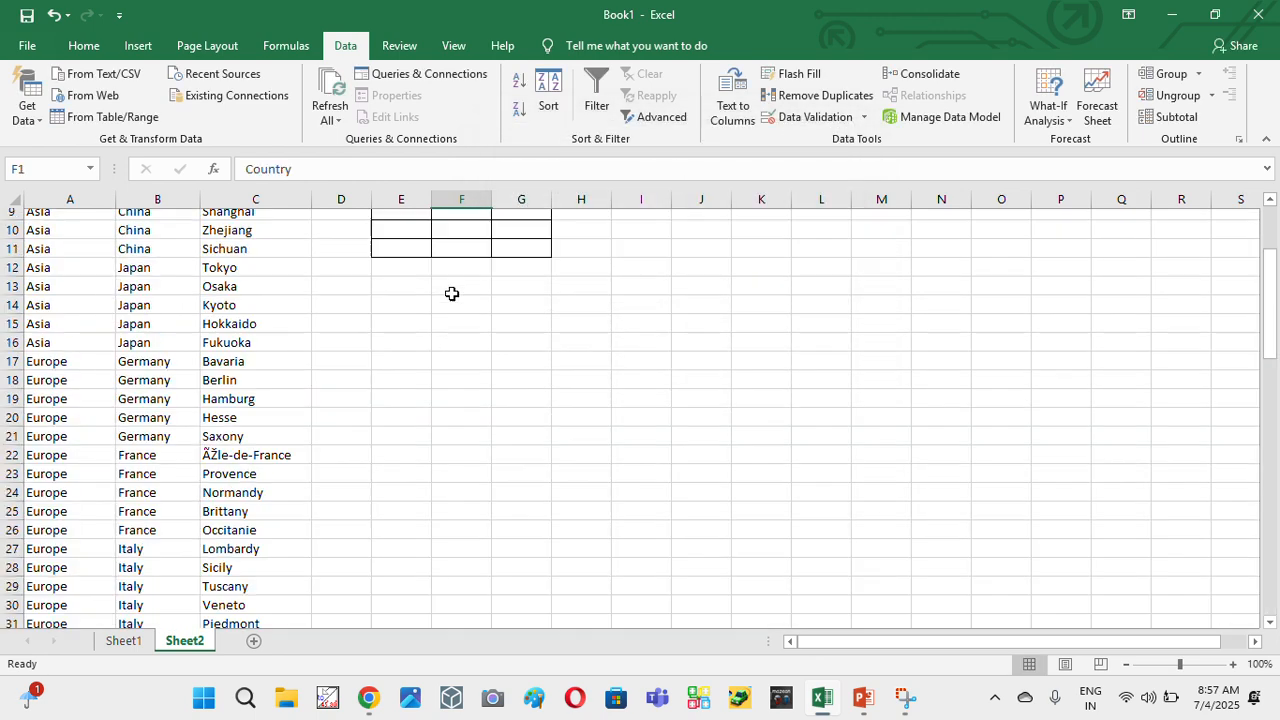
pyautogui.scroll(3, 452, 294)
pyautogui.press('Down')
pyautogui.hotkey('alt', 'Down')
pyautogui.press('Down')
pyautogui.press('Down')
pyautogui.press('Down')
pyautogui.press('Down')
pyautogui.press('Down')
pyautogui.press('Down')
pyautogui.press('Down')
pyautogui.press('Down')
pyautogui.press('Down')
pyautogui.press('Down')
pyautogui.press('Down')
pyautogui.press('Down')
pyautogui.press('Down')
pyautogui.press('Down')
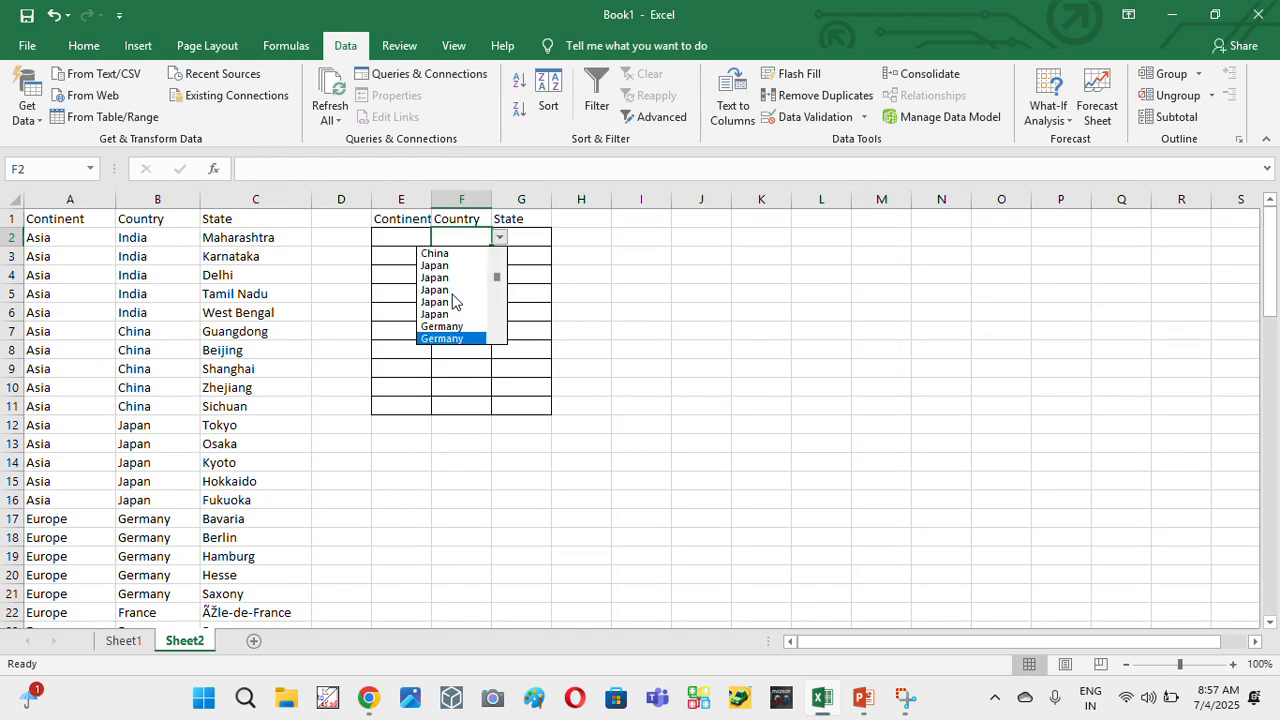
pyautogui.press('Down')
pyautogui.press('Down')
pyautogui.press('Down')
pyautogui.press('Down')
pyautogui.press('Down')
pyautogui.press('Down')
pyautogui.press('Down')
pyautogui.press('Down')
pyautogui.press('Down')
pyautogui.press('Down')
pyautogui.press('Down')
pyautogui.press('Down')
pyautogui.press('Down')
pyautogui.press('Down')
pyautogui.press('Down')
pyautogui.press('Down')
pyautogui.press('Down')
pyautogui.press('Down')
pyautogui.press('Down')
pyautogui.press('Down')
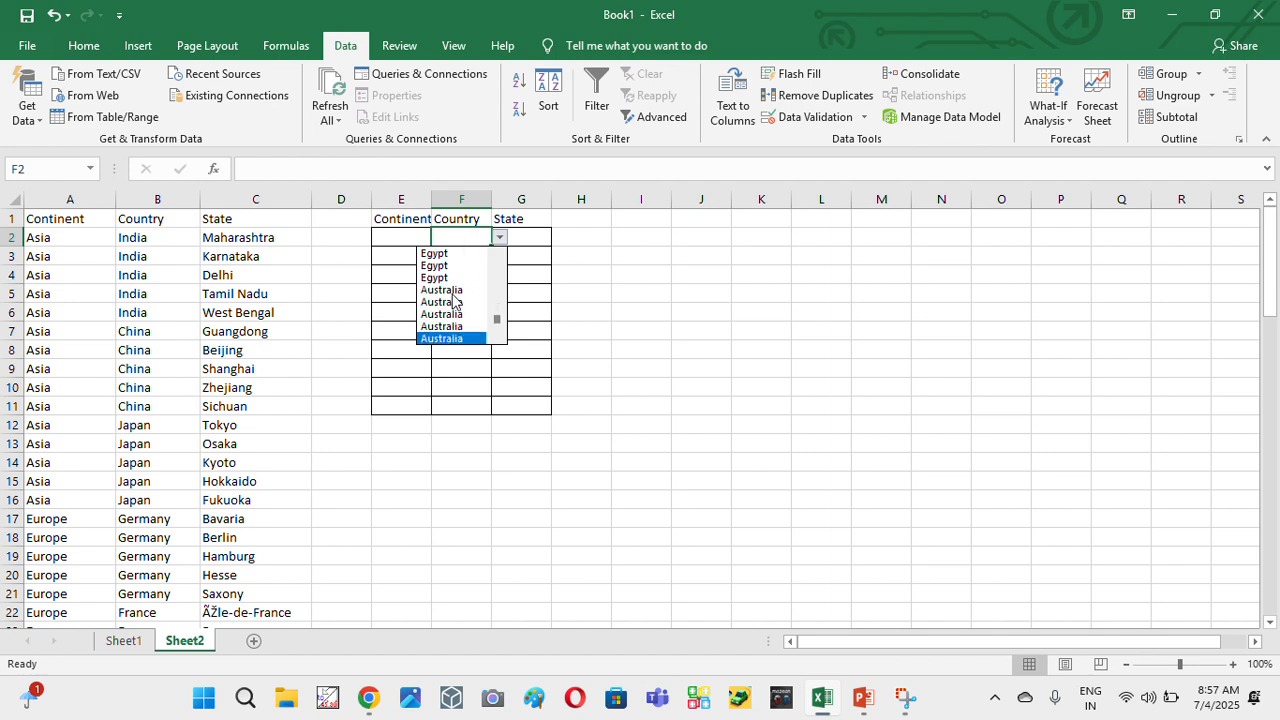
pyautogui.press('Escape')
# - Change the List data validation source for G2:G11 to the State column, =$C$1:$C$81
pyautogui.press('Right')
pyautogui.hotkey('shift', 'Down')
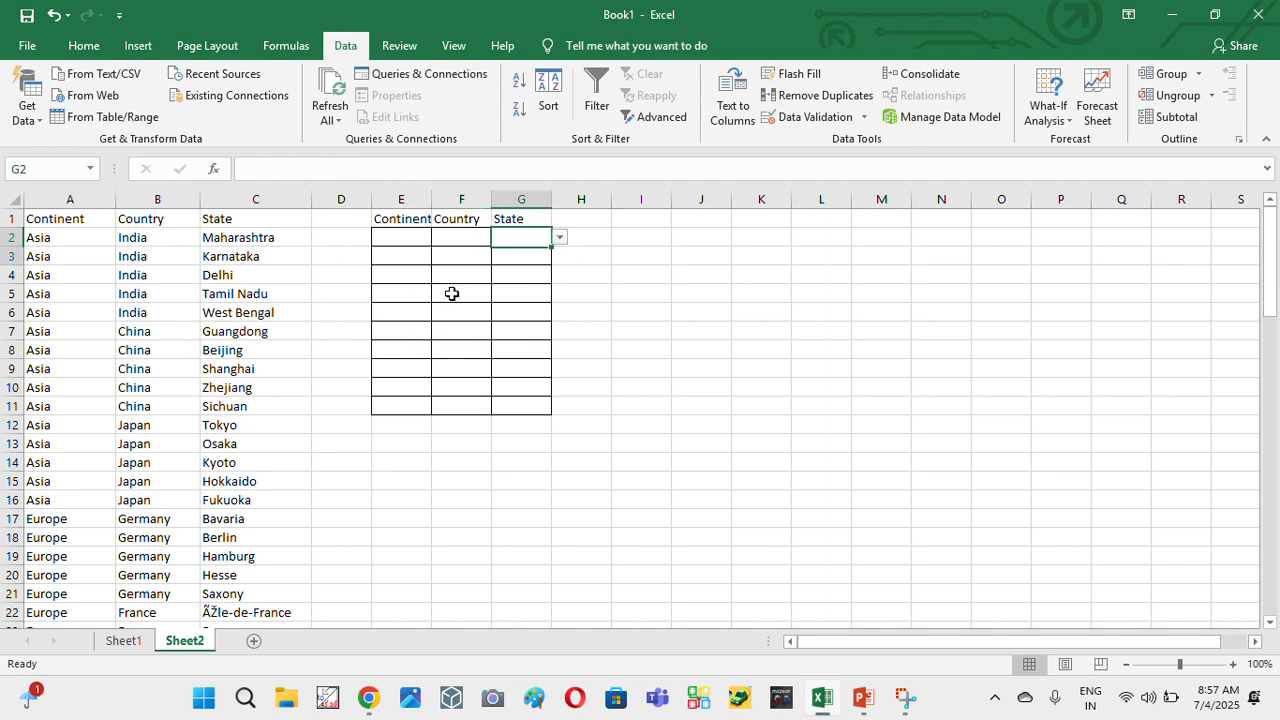
pyautogui.hotkey('shift', 'Down')
pyautogui.hotkey('shift', 'Down')
pyautogui.hotkey('shift', 'Down')
pyautogui.hotkey('shift', 'Down')
pyautogui.hotkey('shift', 'Down')
pyautogui.hotkey('shift', 'Down')
pyautogui.hotkey('shift', 'Down')
pyautogui.hotkey('shift', 'Down')
pyautogui.hotkey('shift', 'Down')
pyautogui.hotkey('shift', 'Up')
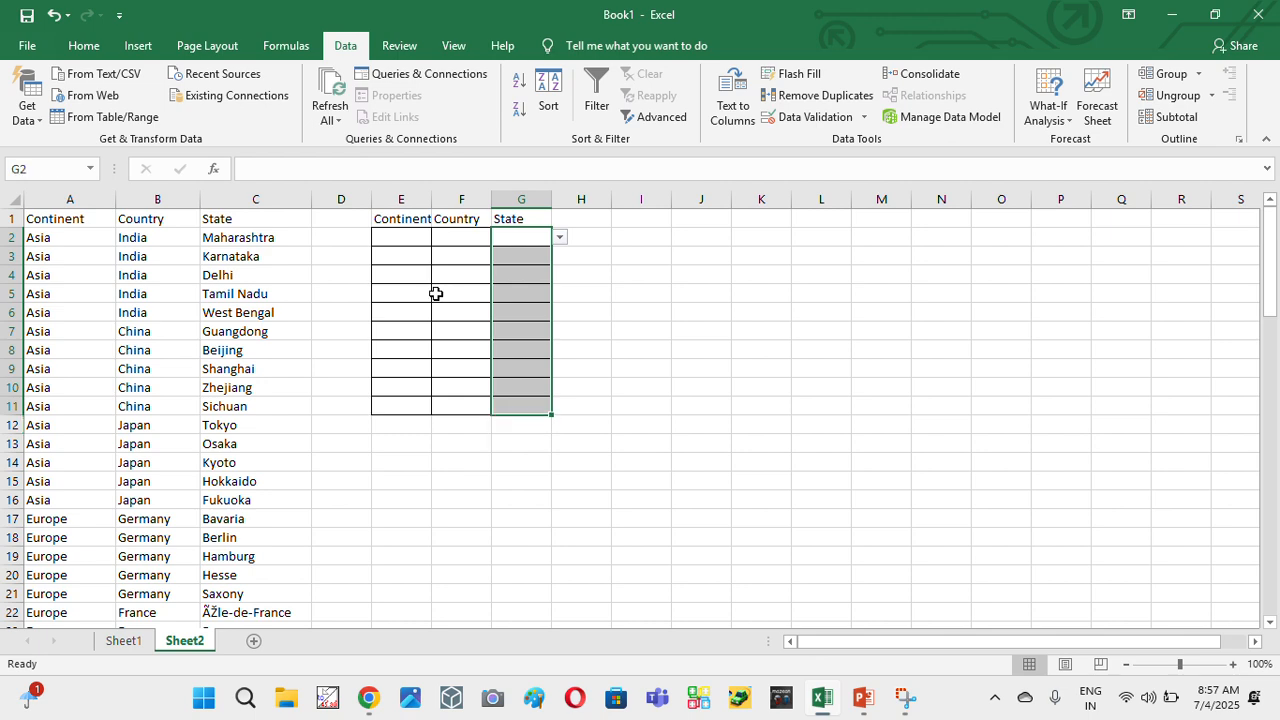
pyautogui.click(838, 118)
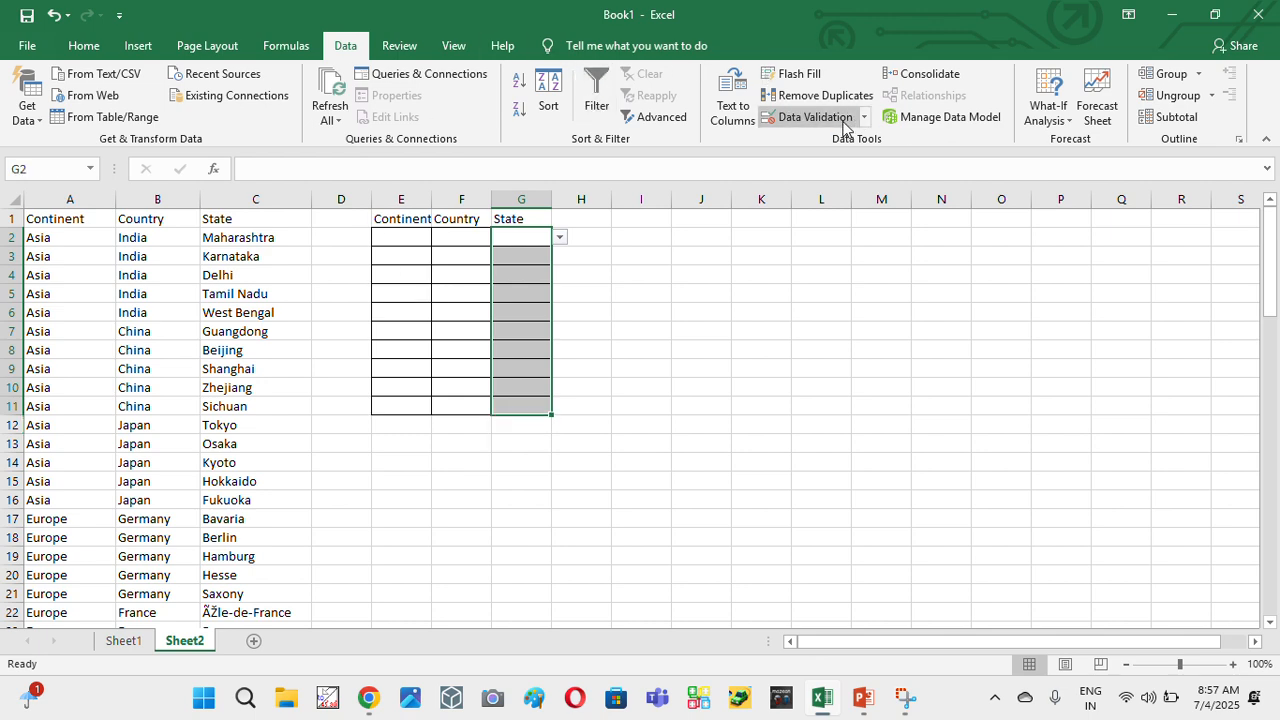
pyautogui.click(760, 301)
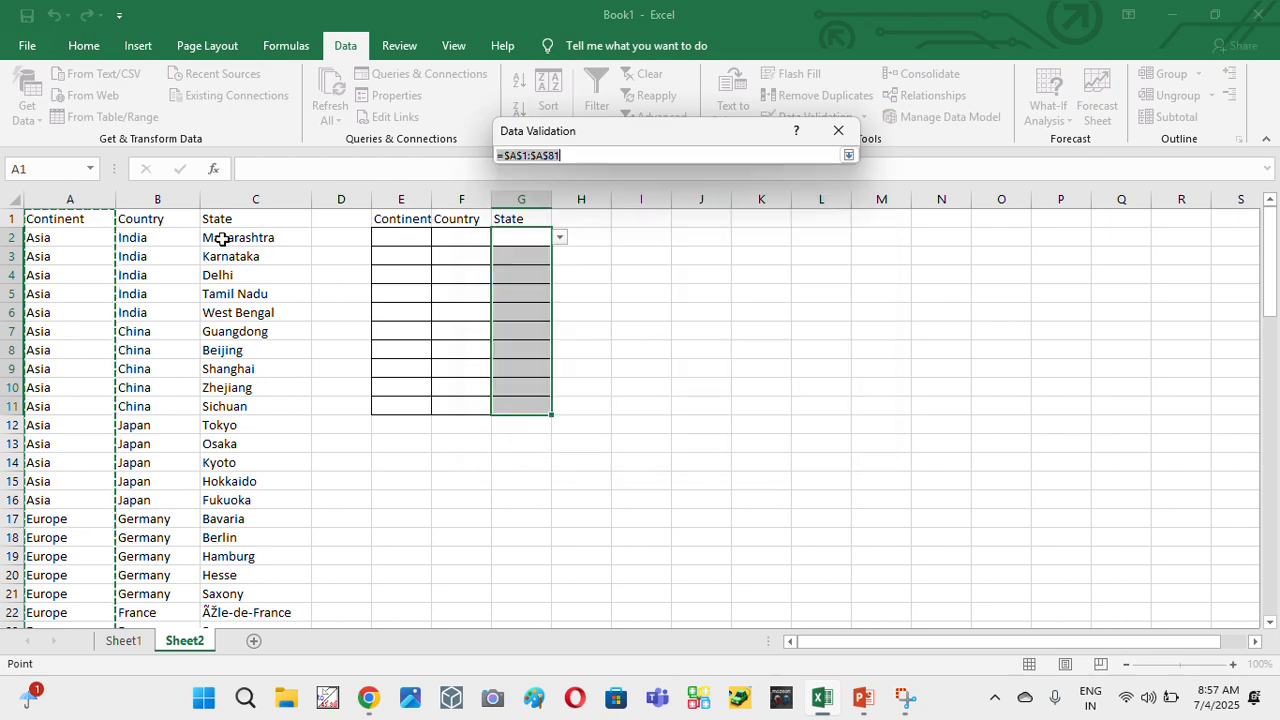
pyautogui.click(251, 220)
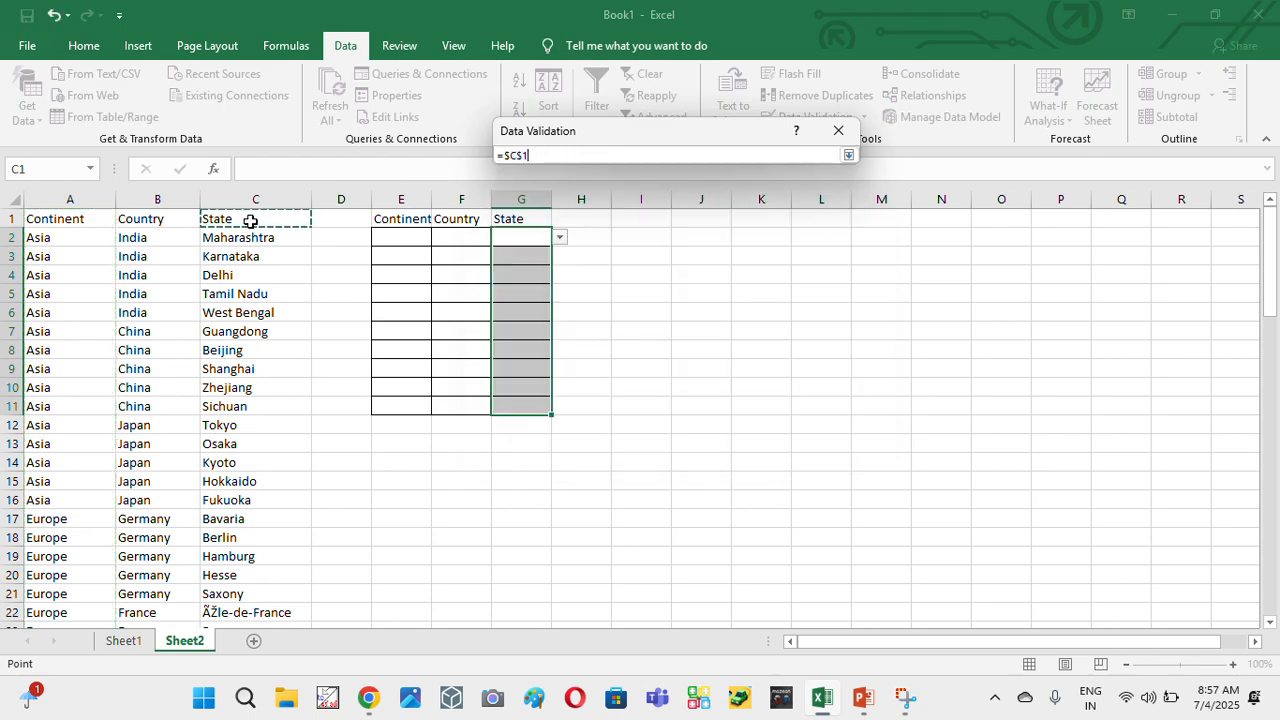
pyautogui.hotkey('ctrl', 'shift', 'Down')
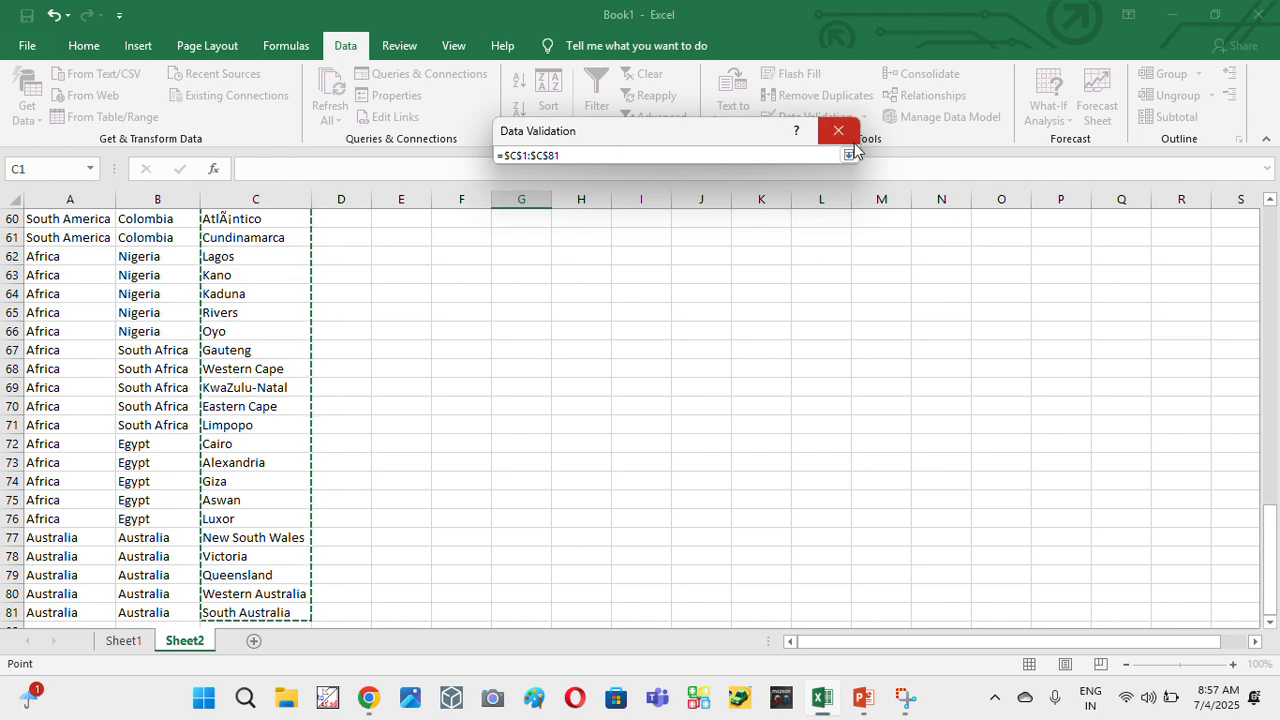
pyautogui.click(848, 155)
pyautogui.click(735, 394)
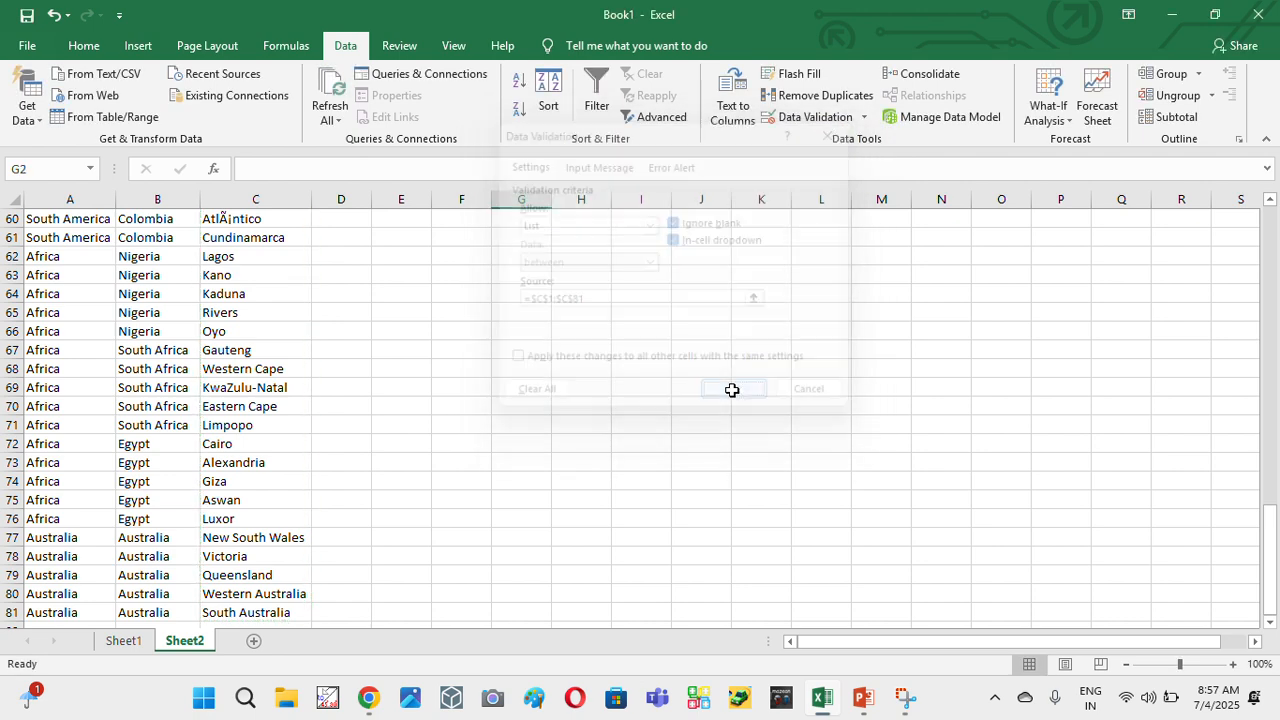
pyautogui.press('Down')
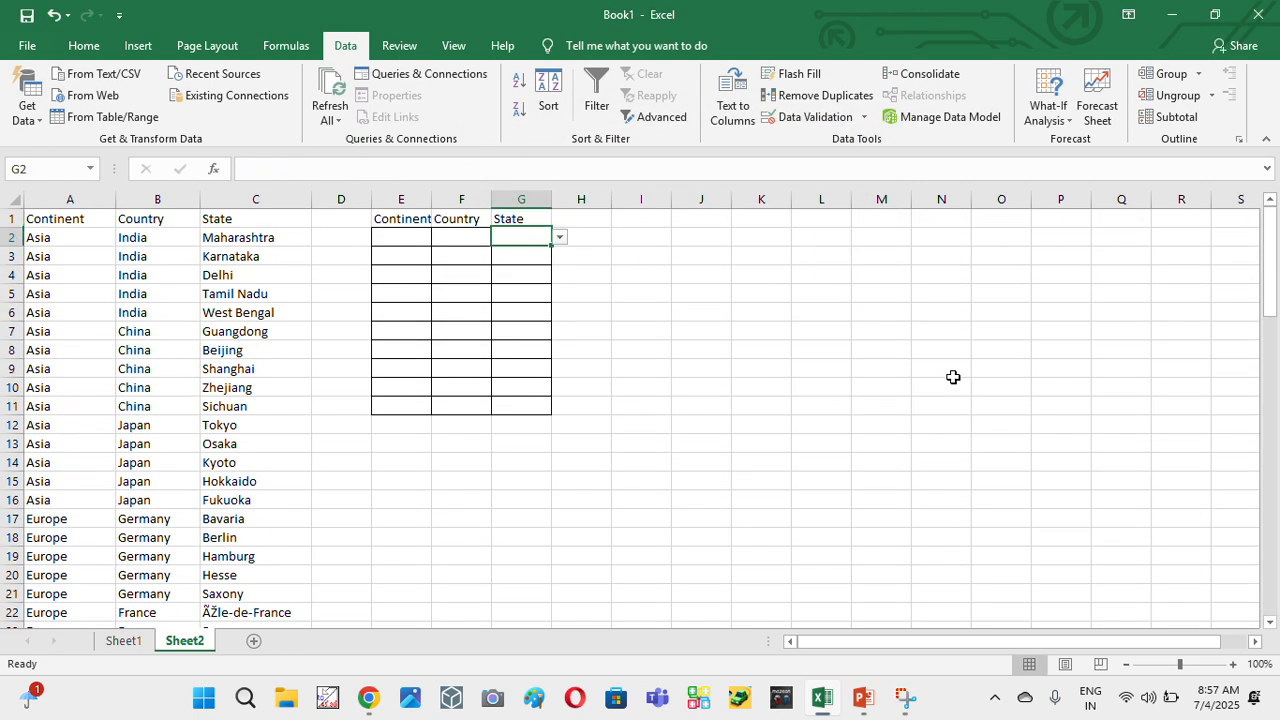
# - Choose Asia from the Continent dropdown in cell E2
pyautogui.press('Left')
pyautogui.press('Left')
pyautogui.hotkey('alt', 'Down')
pyautogui.press('Down')
pyautogui.press('Down')
pyautogui.press('Down')
pyautogui.press('Down')
pyautogui.press('Down')
pyautogui.press('Down')
pyautogui.press('Down')
pyautogui.press('Down')
pyautogui.press('Down')
pyautogui.press('Down')
pyautogui.press('Down')
pyautogui.press('Down')
pyautogui.press('Down')
pyautogui.press('Down')
pyautogui.press('Down')
pyautogui.press('Down')
pyautogui.press('Down')
pyautogui.press('Down')
pyautogui.press('Down')
pyautogui.press('Down')
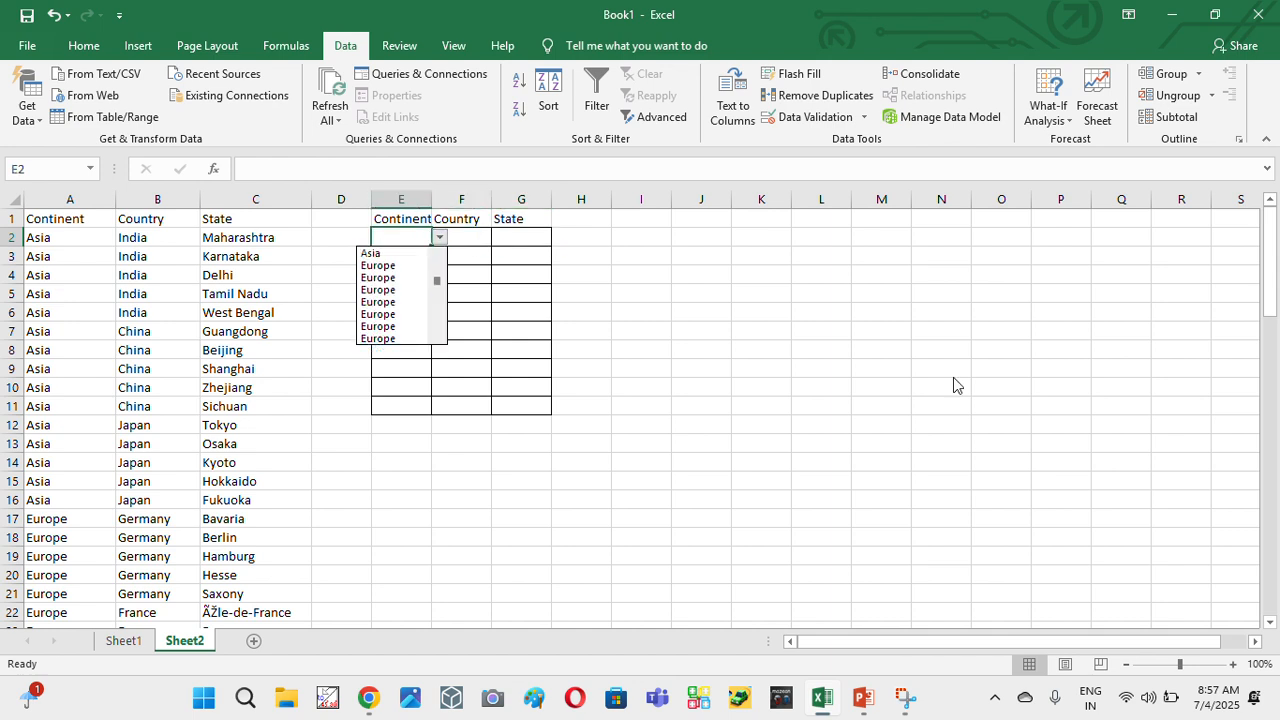
pyautogui.press('Return')
# - Look through the Country dropdown in F2 as far as the Australia entries, then close it without choosing a value
pyautogui.press('Right')
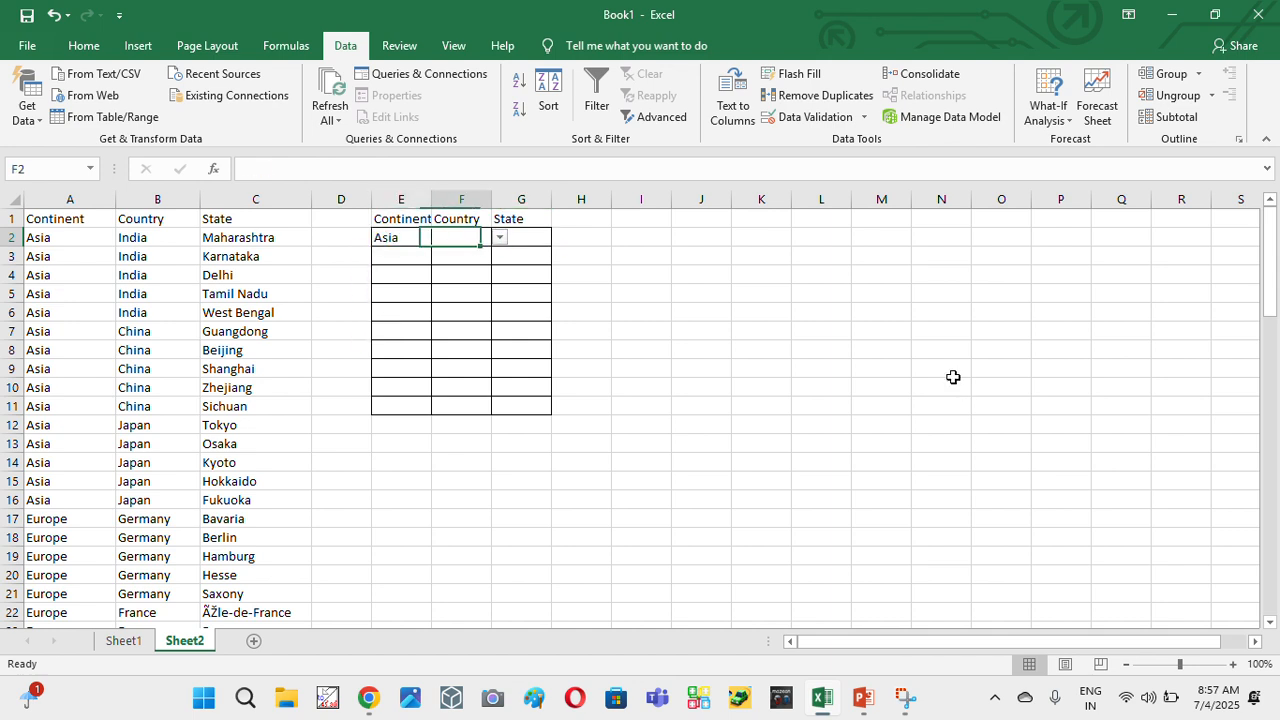
pyautogui.hotkey('alt', 'Down')
pyautogui.press('Down')
pyautogui.press('Down')
pyautogui.press('Down')
pyautogui.press('Down')
pyautogui.press('Down')
pyautogui.press('Down')
pyautogui.press('Down')
pyautogui.press('Down')
pyautogui.press('Down')
pyautogui.press('Down')
pyautogui.press('Down')
pyautogui.press('Down')
pyautogui.press('Down')
pyautogui.press('Down')
pyautogui.press('Down')
pyautogui.press('Down')
pyautogui.press('Down')
pyautogui.press('Down')
pyautogui.press('Down')
pyautogui.press('Down')
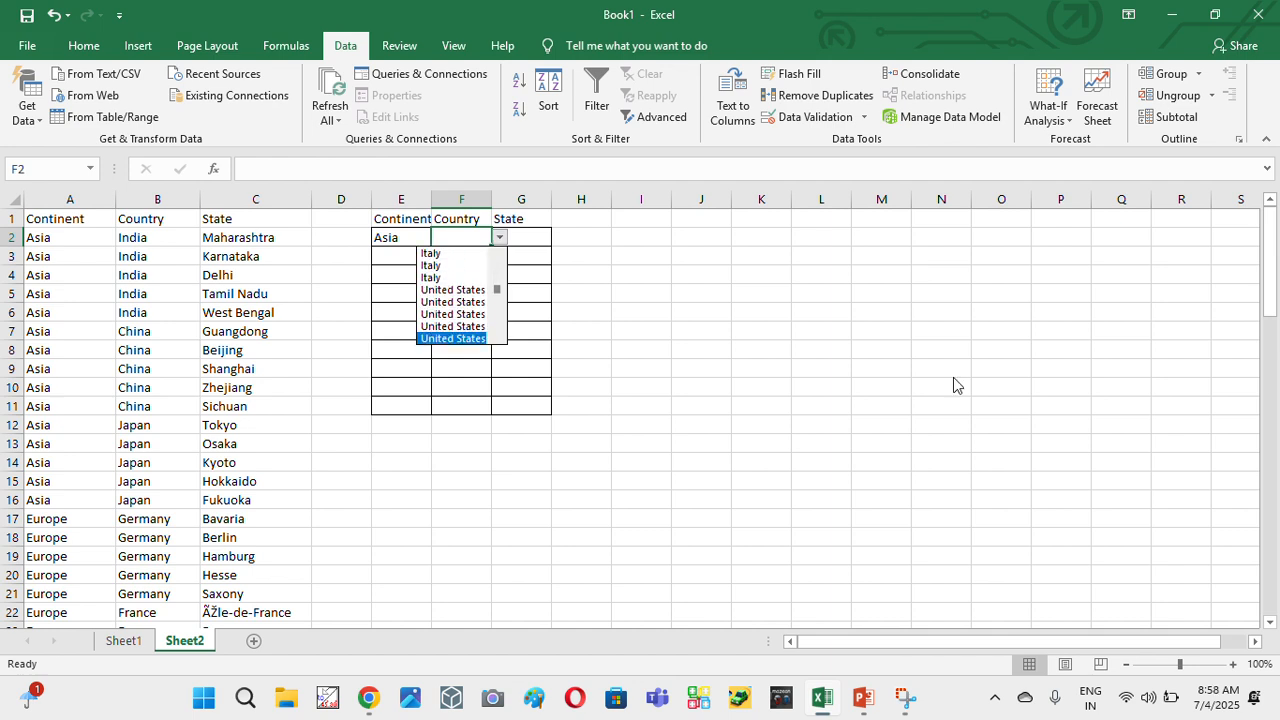
pyautogui.press('Down')
pyautogui.press('Down')
pyautogui.press('Down')
pyautogui.press('Down')
pyautogui.press('Down')
pyautogui.press('Down')
pyautogui.press('Down')
pyautogui.press('Down')
pyautogui.press('Down')
pyautogui.press('Down')
pyautogui.press('Down')
pyautogui.press('Down')
pyautogui.press('Down')
pyautogui.press('Down')
pyautogui.press('Down')
pyautogui.press('Down')
pyautogui.press('Down')
pyautogui.press('Down')
pyautogui.press('Down')
pyautogui.press('Down')
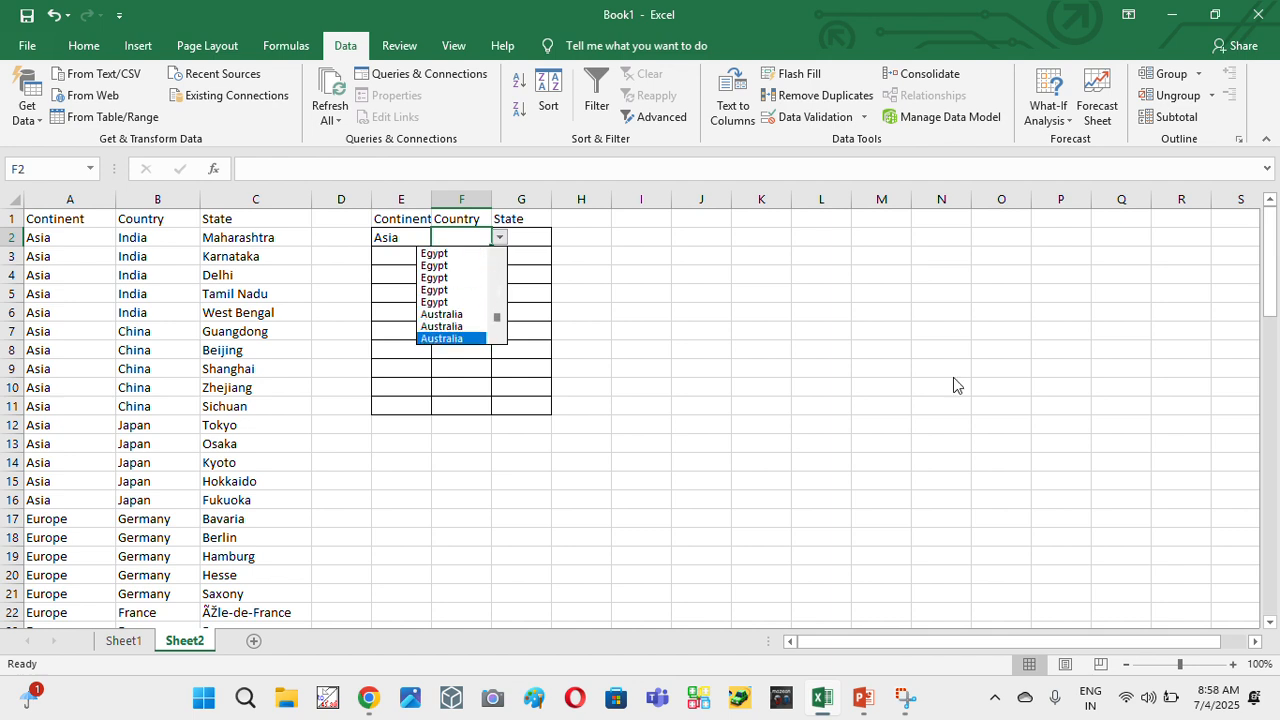
pyautogui.press('Up')
pyautogui.press('Up')
pyautogui.press('Escape')
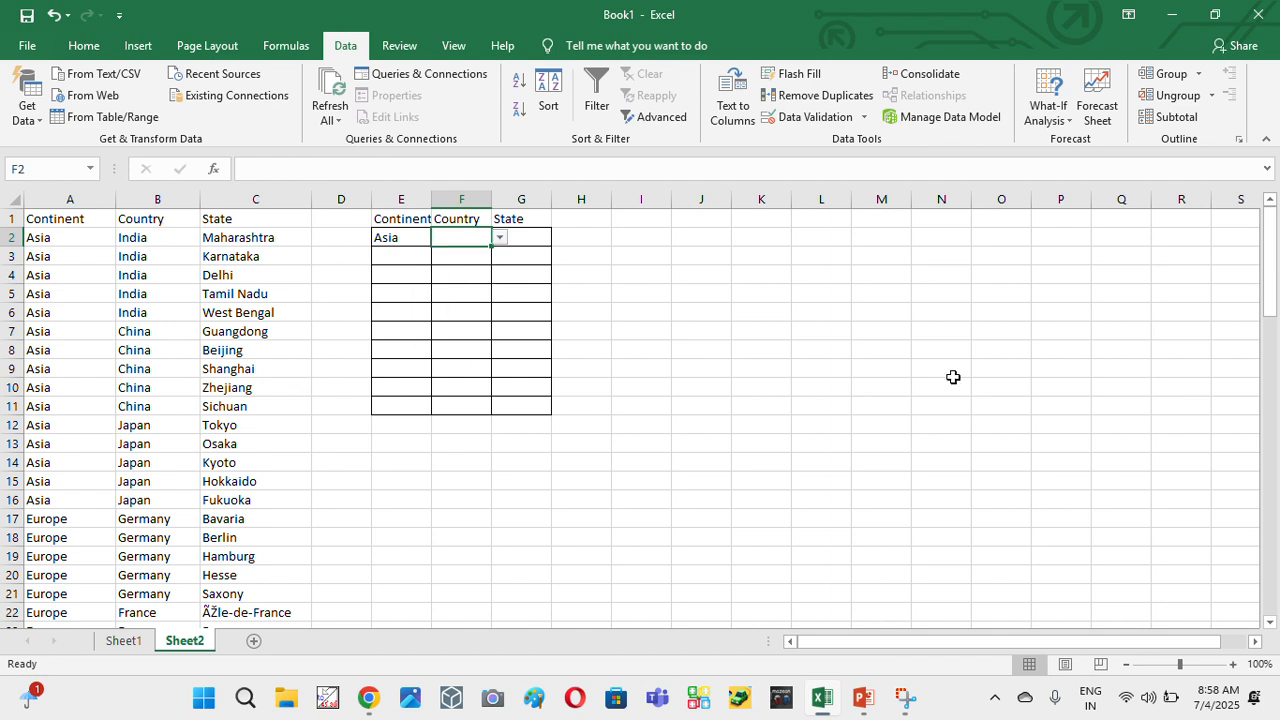
# - Review the country entries in F2's dropdown from Japan and the European countries through Mexico, checking whether they match the continent in E2
pyautogui.hotkey('alt', 'Down')
pyautogui.press('Down')
pyautogui.press('Down')
pyautogui.press('Down')
pyautogui.press('Down')
pyautogui.press('Down')
pyautogui.press('Down')
pyautogui.press('Down')
pyautogui.press('Down')
pyautogui.press('Down')
pyautogui.press('Down')
pyautogui.press('Down')
pyautogui.press('Down')
pyautogui.press('Down')
pyautogui.press('Down')
pyautogui.press('Down')
pyautogui.press('Down')
pyautogui.press('Down')
pyautogui.press('Down')
pyautogui.press('Down')
pyautogui.press('Down')
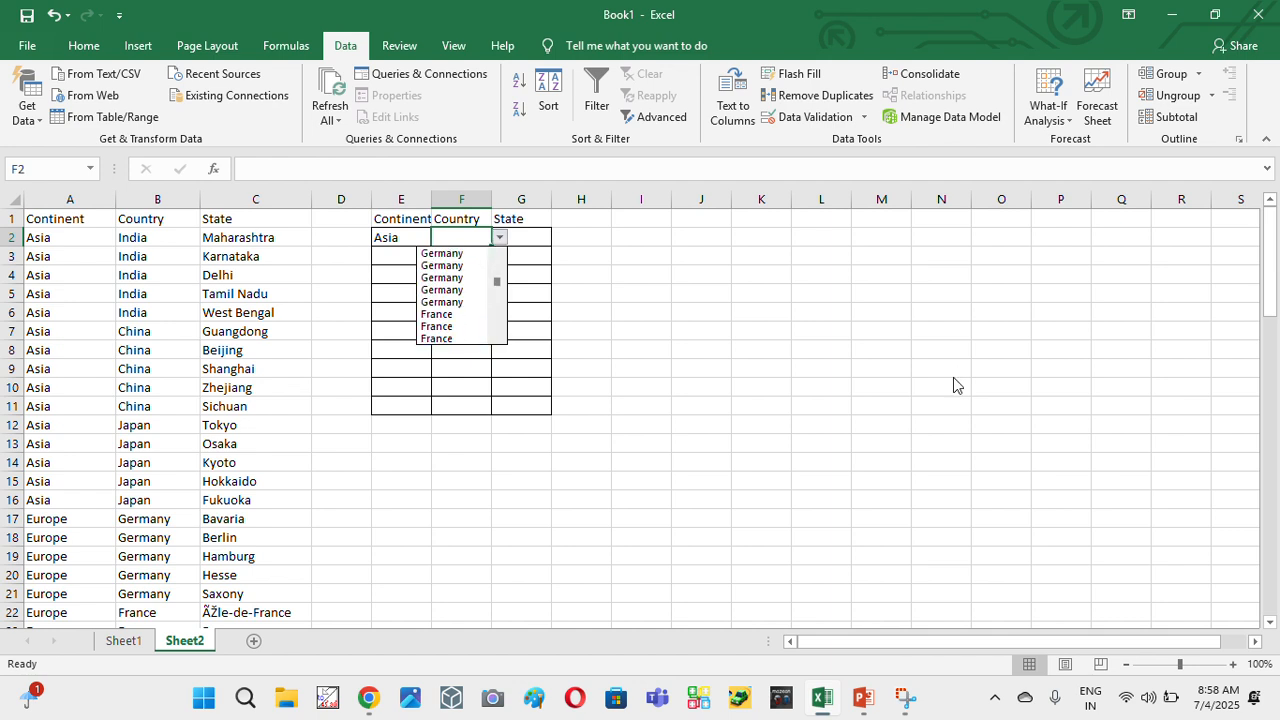
pyautogui.press('Up')
pyautogui.press('Up')
pyautogui.press('Up')
pyautogui.press('Up')
pyautogui.press('Up')
pyautogui.press('Up')
pyautogui.press('Up')
pyautogui.press('Up')
pyautogui.press('Up')
pyautogui.press('Up')
pyautogui.press('Up')
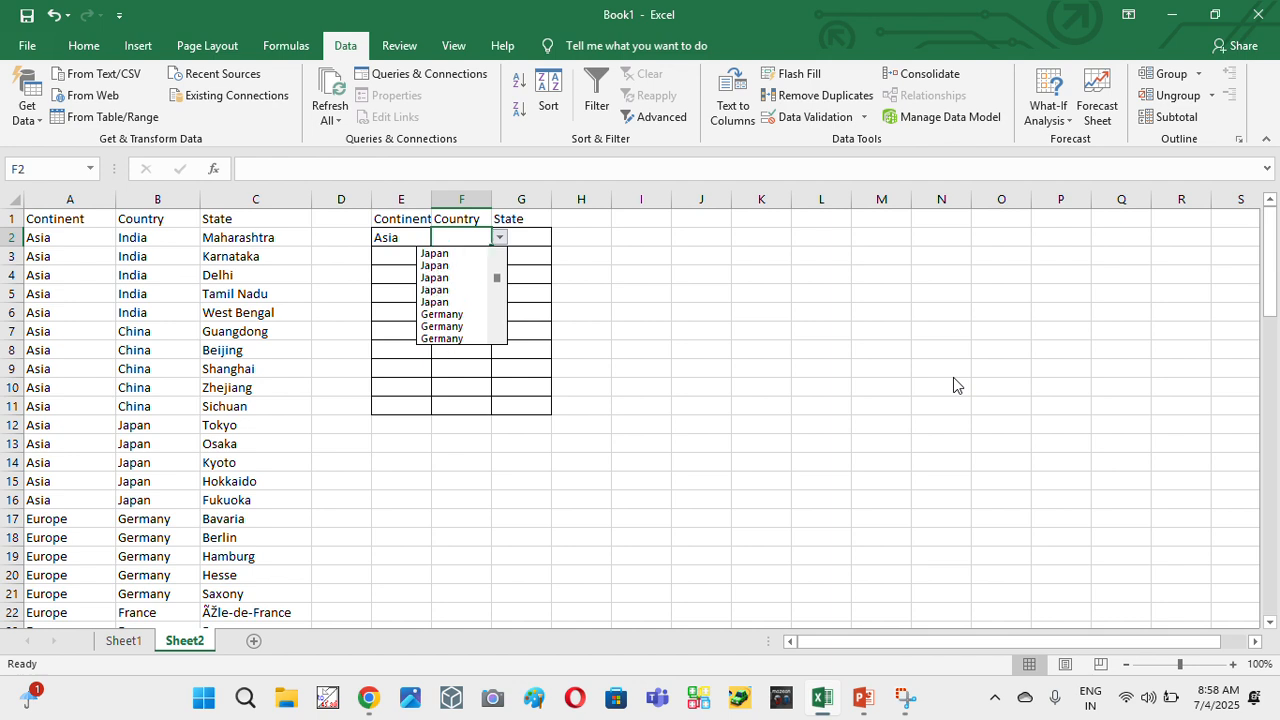
pyautogui.press('Down')
pyautogui.press('Down')
pyautogui.press('Down')
pyautogui.press('Down')
pyautogui.press('Down')
pyautogui.press('Down')
pyautogui.press('Down')
pyautogui.press('Down')
pyautogui.press('Down')
pyautogui.press('Down')
pyautogui.press('Down')
pyautogui.press('Down')
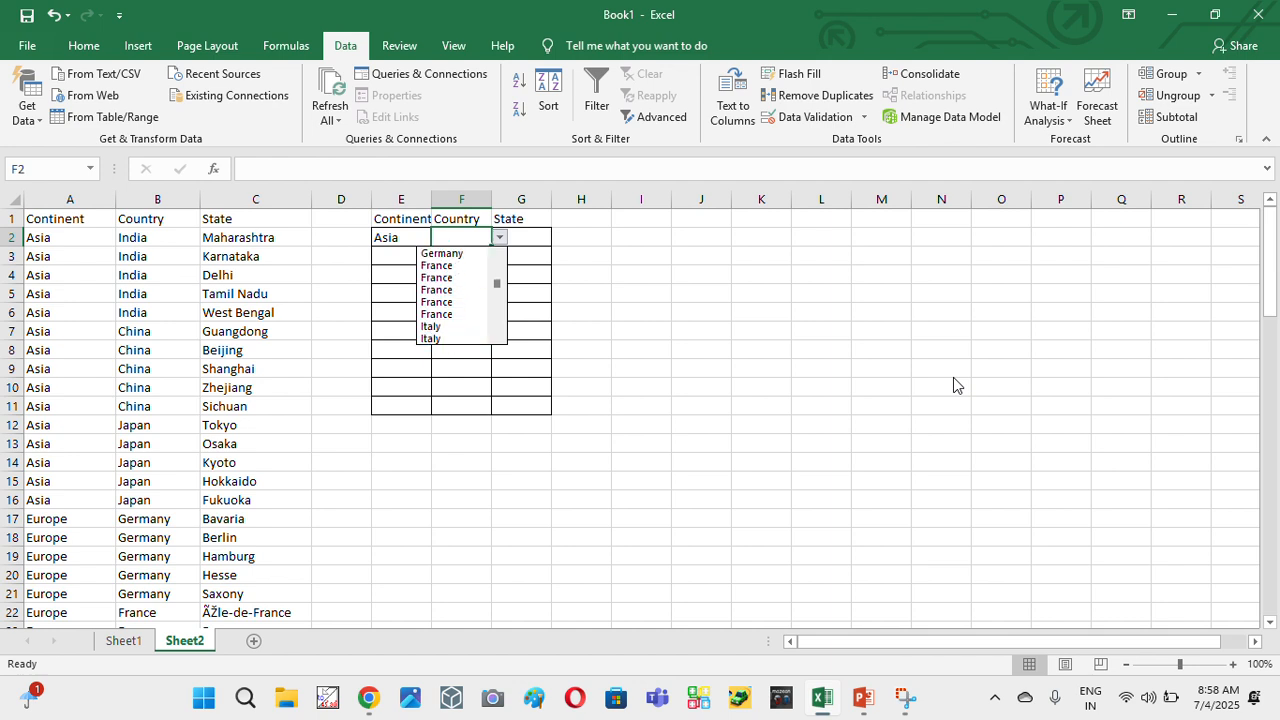
pyautogui.press('Down')
pyautogui.press('Down')
pyautogui.press('Down')
pyautogui.press('Down')
pyautogui.press('Down')
pyautogui.press('Down')
pyautogui.press('Up')
pyautogui.press('Up')
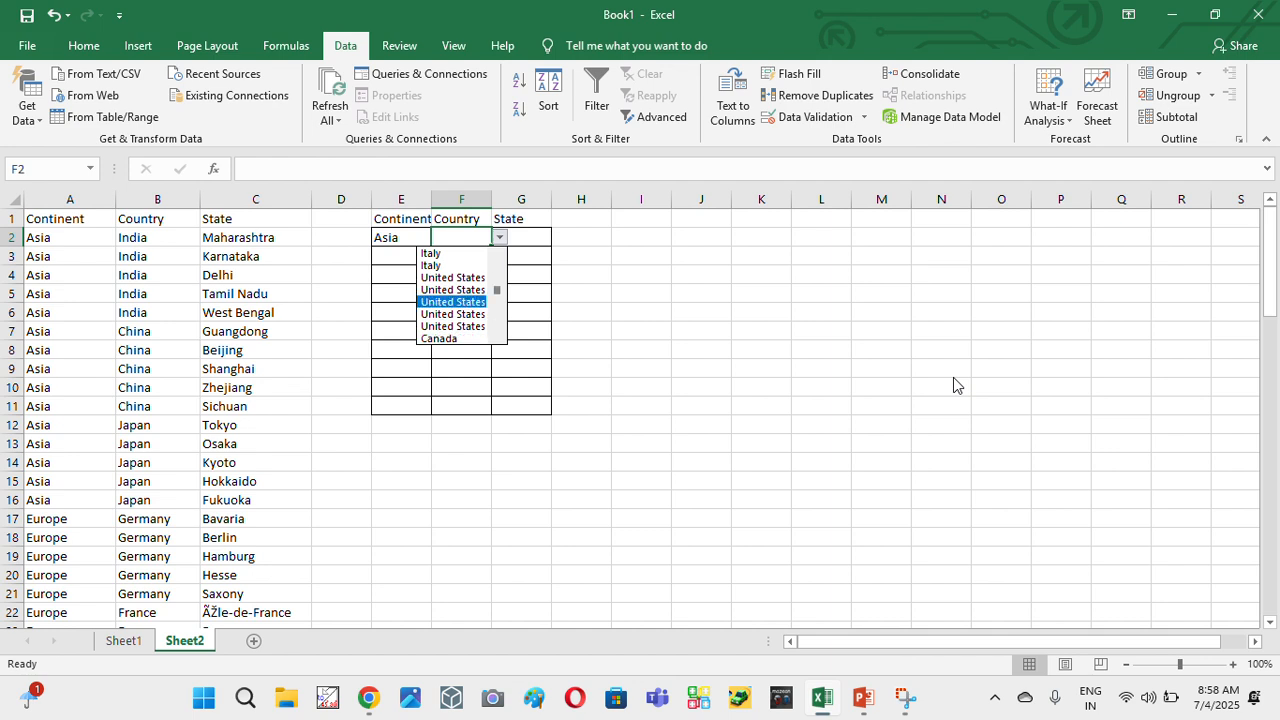
pyautogui.press('Down')
pyautogui.press('Down')
pyautogui.press('Down')
pyautogui.press('Down')
pyautogui.press('Down')
pyautogui.press('Down')
pyautogui.press('Down')
pyautogui.press('Down')
pyautogui.press('Down')
pyautogui.press('Down')
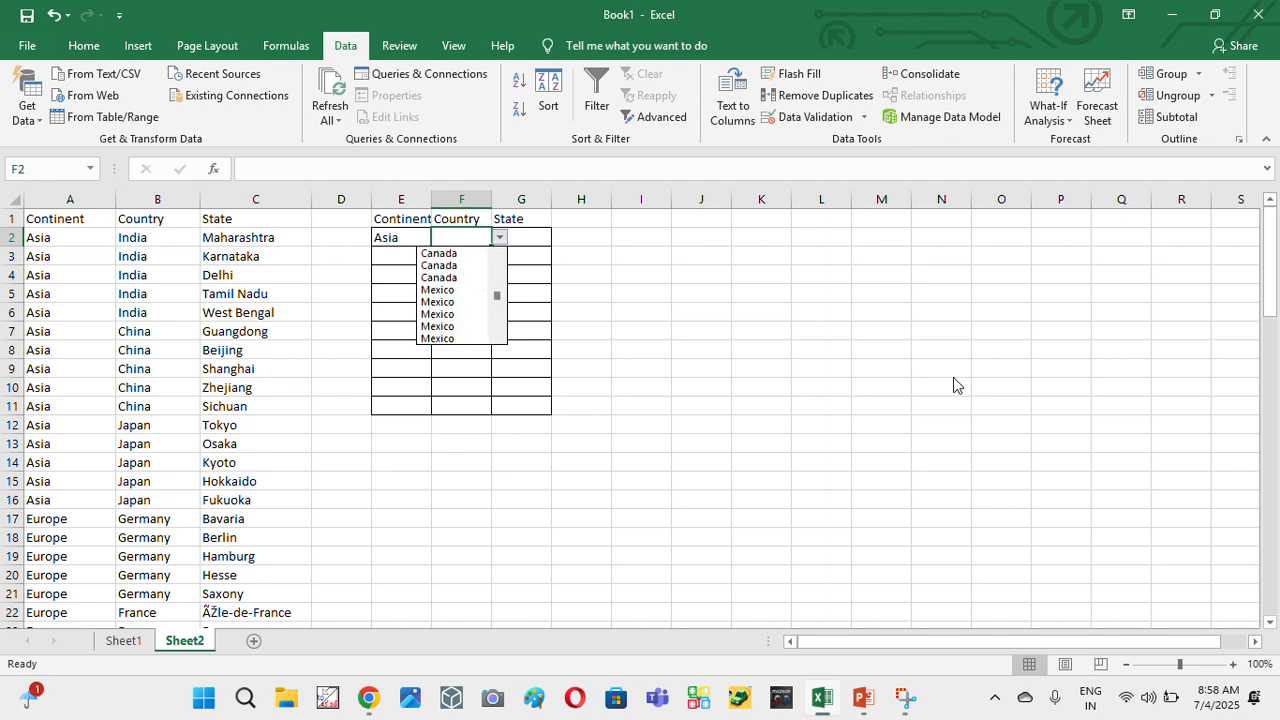
# - Choose China as the country in cell F2 and move on to the State cell G2
pyautogui.press('Up')
pyautogui.press('Up')
pyautogui.press('Up')
pyautogui.press('Up')
pyautogui.press('Up')
pyautogui.press('Up')
pyautogui.press('Up')
pyautogui.press('Up')
pyautogui.press('Up')
pyautogui.press('Up')
pyautogui.press('Up')
pyautogui.press('Up')
pyautogui.press('Up')
pyautogui.press('Up')
pyautogui.press('Up')
pyautogui.press('Up')
pyautogui.press('Up')
pyautogui.press('Up')
pyautogui.press('Up')
pyautogui.press('Up')
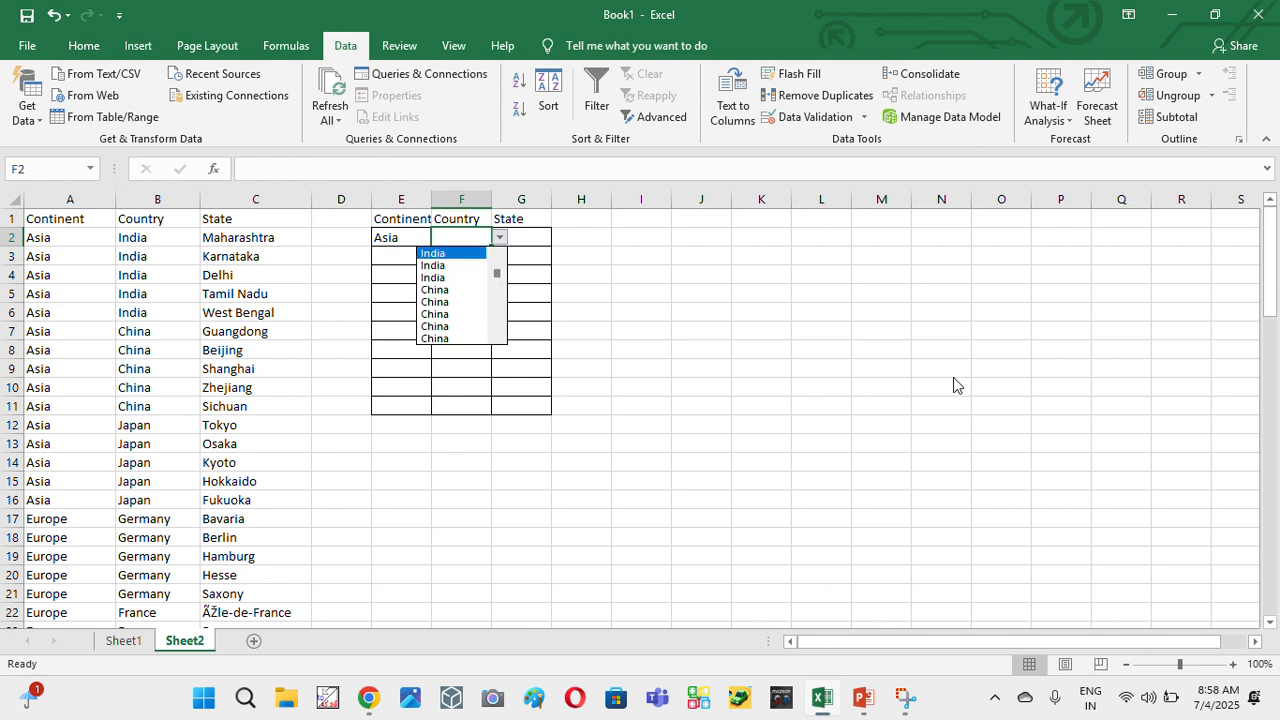
pyautogui.press('Down')
pyautogui.press('Down')
pyautogui.press('Down')
pyautogui.press('Down')
pyautogui.press('Down')
pyautogui.press('Down')
pyautogui.press('Return')
pyautogui.press('Right')
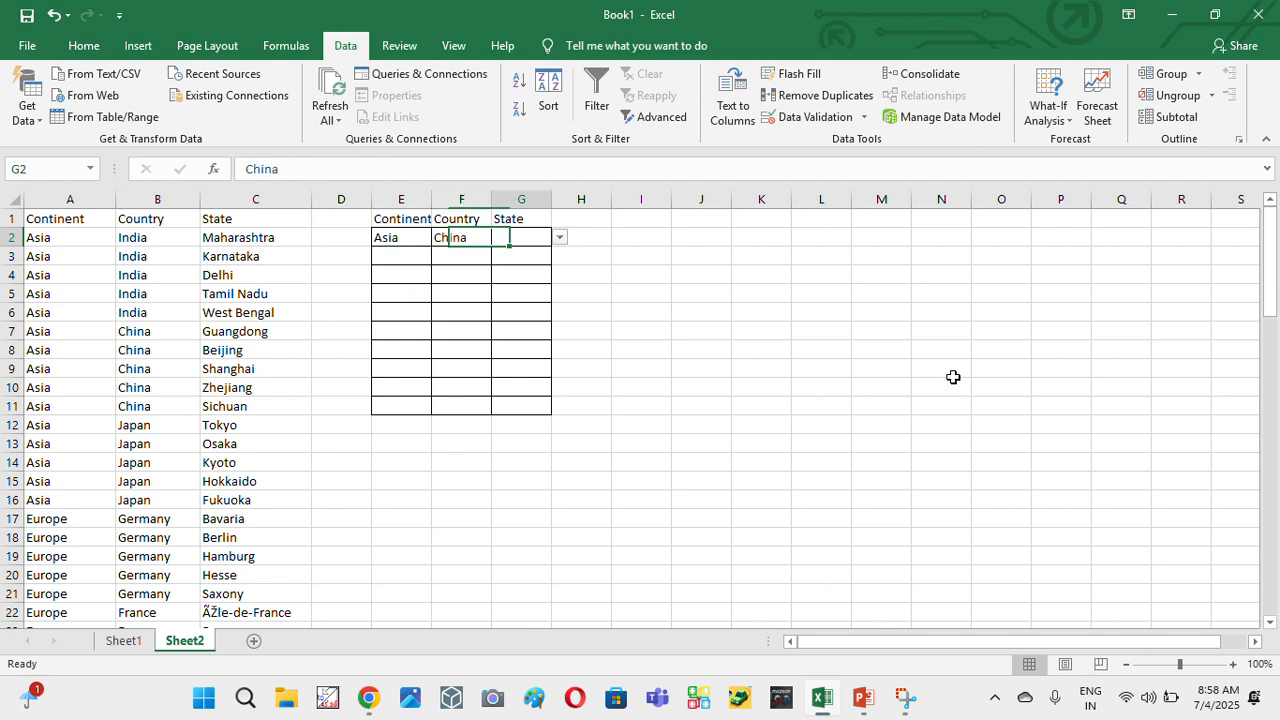
# - Examine the State dropdown in G2, checking whether its entries are limited to the country chosen in F2
pyautogui.hotkey('alt', 'Down')
pyautogui.press('Down')
pyautogui.press('Down')
pyautogui.press('Down')
pyautogui.press('Down')
pyautogui.press('Down')
pyautogui.press('Down')
pyautogui.press('Down')
pyautogui.press('Down')
pyautogui.press('Down')
pyautogui.press('Down')
pyautogui.press('Down')
pyautogui.press('Down')
pyautogui.press('Down')
pyautogui.press('Down')
pyautogui.press('Down')
pyautogui.press('Down')
pyautogui.press('Down')
pyautogui.press('Down')
pyautogui.press('Down')
pyautogui.press('Down')
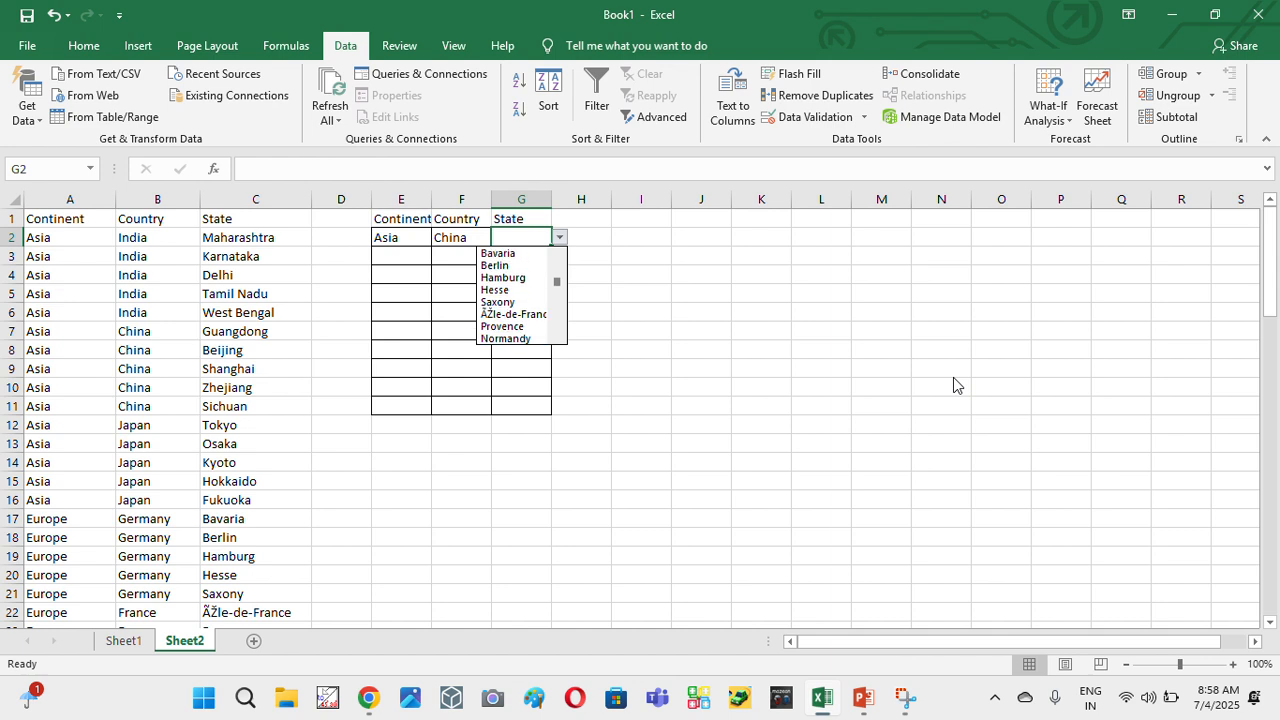
pyautogui.press('Up')
pyautogui.press('Up')
pyautogui.press('Up')
pyautogui.press('Up')
pyautogui.press('Up')
pyautogui.press('Up')
pyautogui.press('Up')
pyautogui.press('Up')
pyautogui.press('Up')
pyautogui.press('Up')
pyautogui.press('Up')
pyautogui.press('Up')
pyautogui.press('Up')
pyautogui.press('Up')
pyautogui.press('Up')
pyautogui.press('Up')
pyautogui.press('Up')
pyautogui.press('Up')
pyautogui.press('Up')
pyautogui.press('Up')
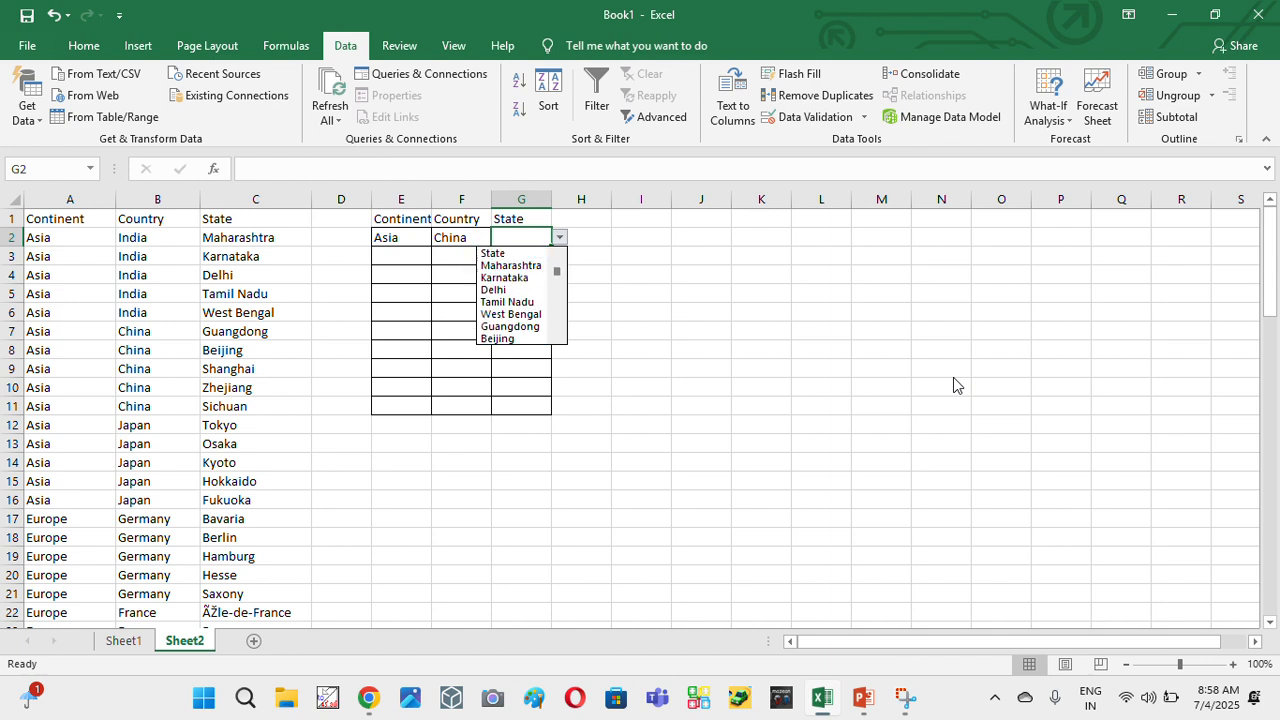
# - Choose Delhi as the state in cell G2 and return to the Country cell F2
pyautogui.press('Down')
pyautogui.press('Down')
pyautogui.press('Return')
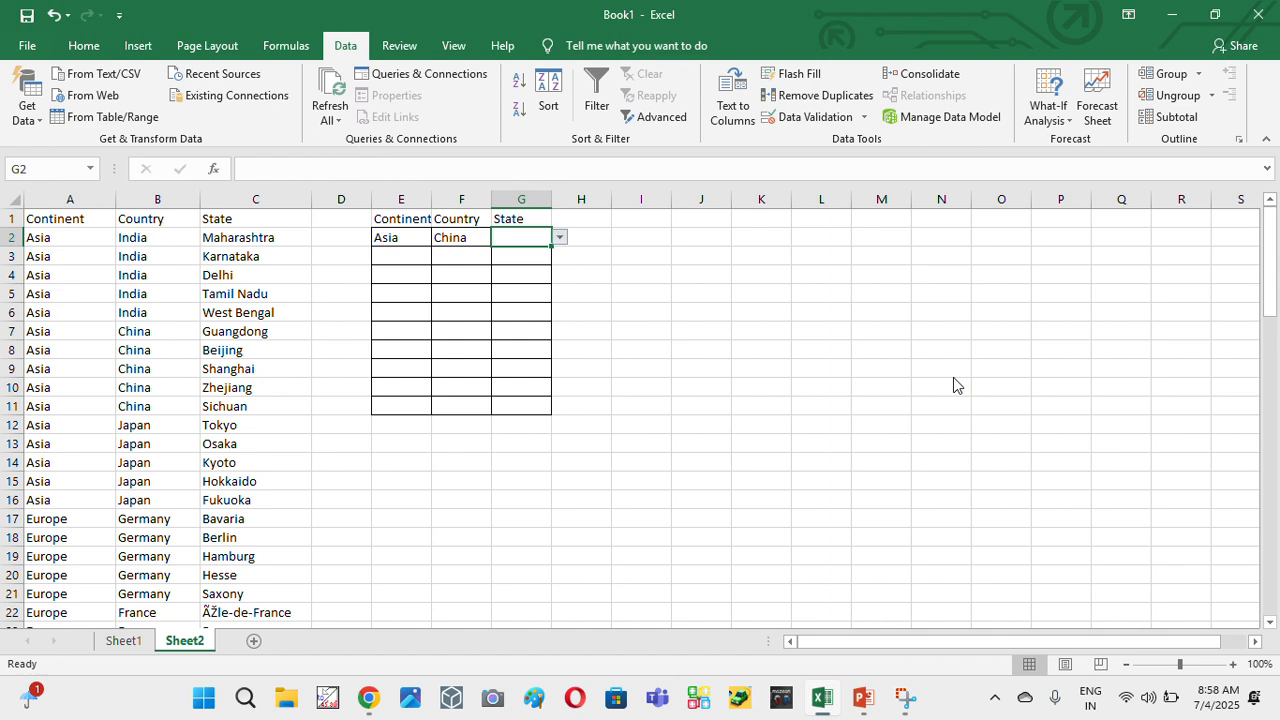
pyautogui.press('Left')
pyautogui.press('Left')
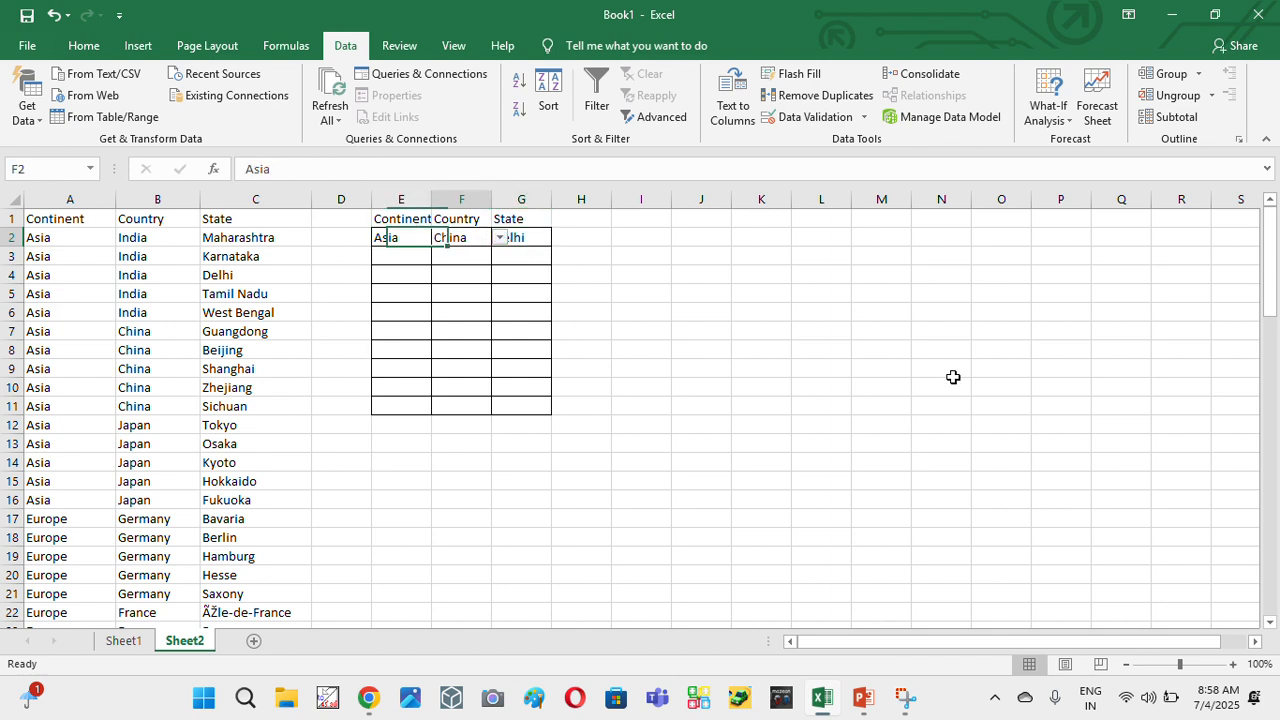
# - Change the country in cell F2 to Canada using its dropdown
pyautogui.press('Right')
pyautogui.hotkey('alt', 'Down')
pyautogui.press('Down')
pyautogui.press('Down')
pyautogui.press('Down')
pyautogui.press('Down')
pyautogui.press('Down')
pyautogui.press('Down')
pyautogui.press('Down')
pyautogui.press('Down')
pyautogui.press('Down')
pyautogui.press('Down')
pyautogui.press('Down')
pyautogui.press('Down')
pyautogui.press('Down')
pyautogui.press('Down')
pyautogui.press('Down')
pyautogui.press('Down')
pyautogui.press('Down')
pyautogui.press('Down')
pyautogui.press('Down')
pyautogui.press('Down')
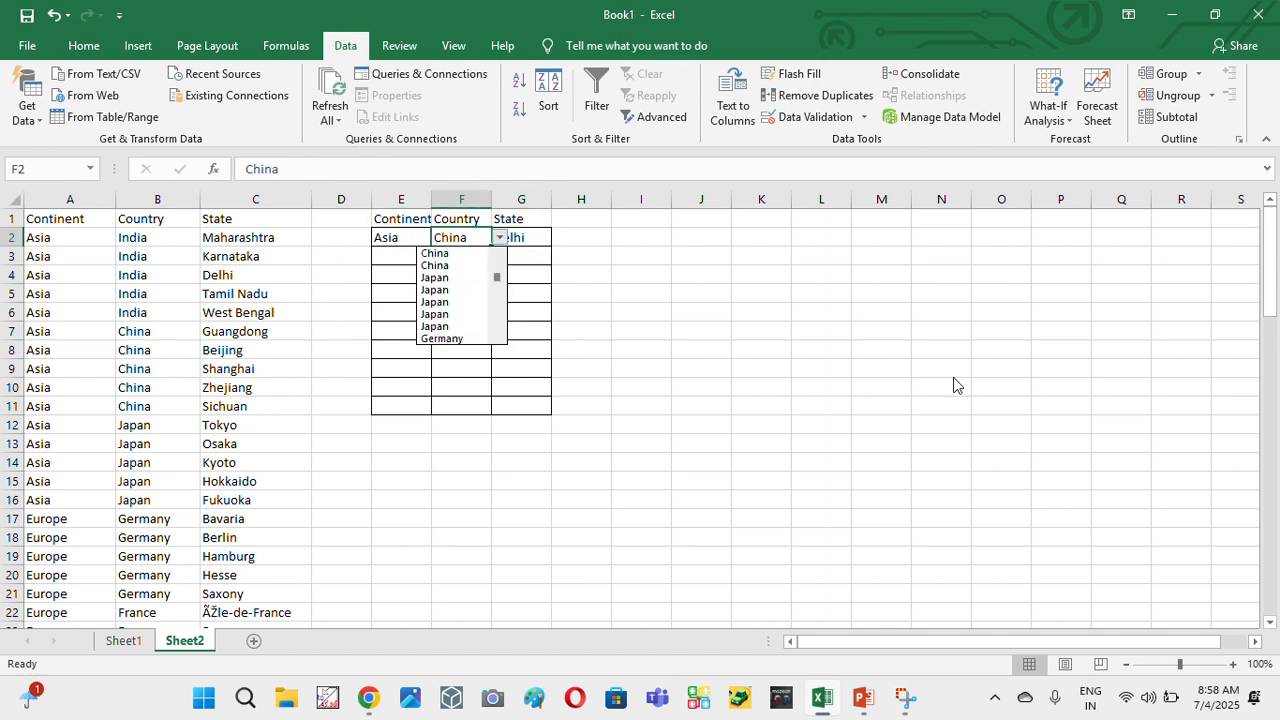
pyautogui.press('Escape')
pyautogui.press('Right')
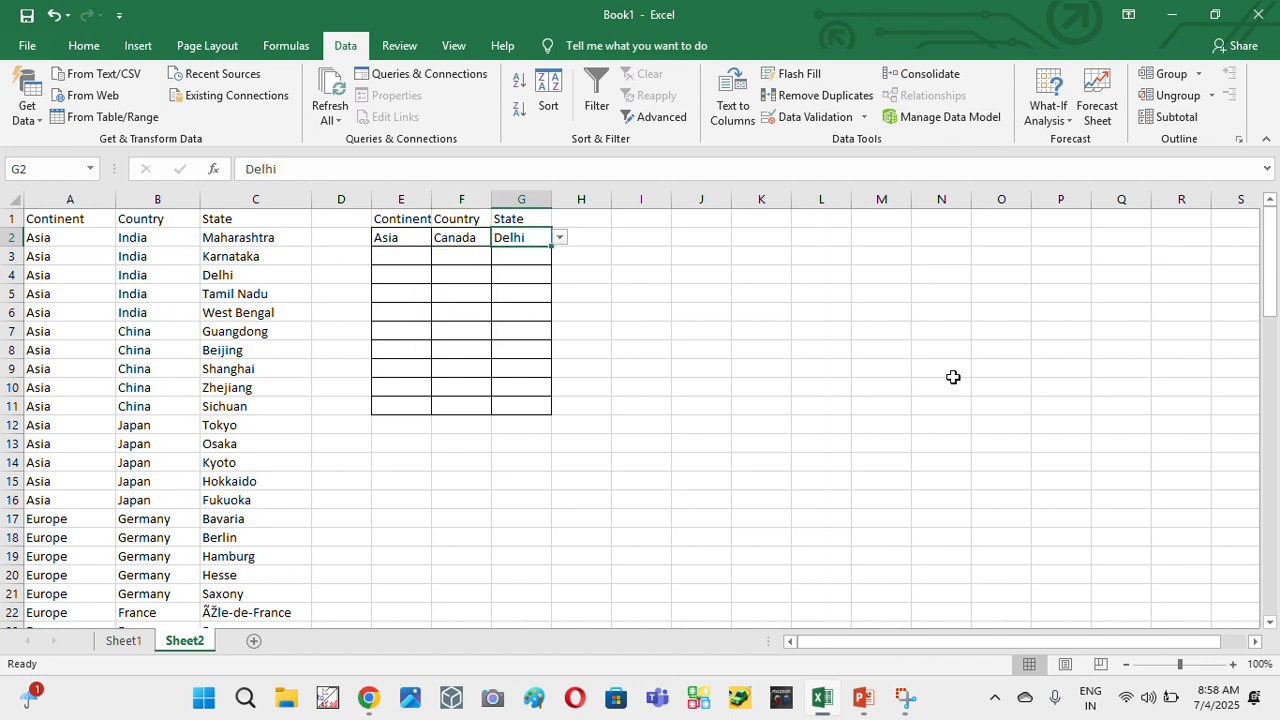
# - Select the Continent, Country and State entries in E2:G2 to review the combination
pyautogui.press('Left')
pyautogui.press('Left')
pyautogui.hotkey('shift', 'Right')
pyautogui.hotkey('shift', 'Right')
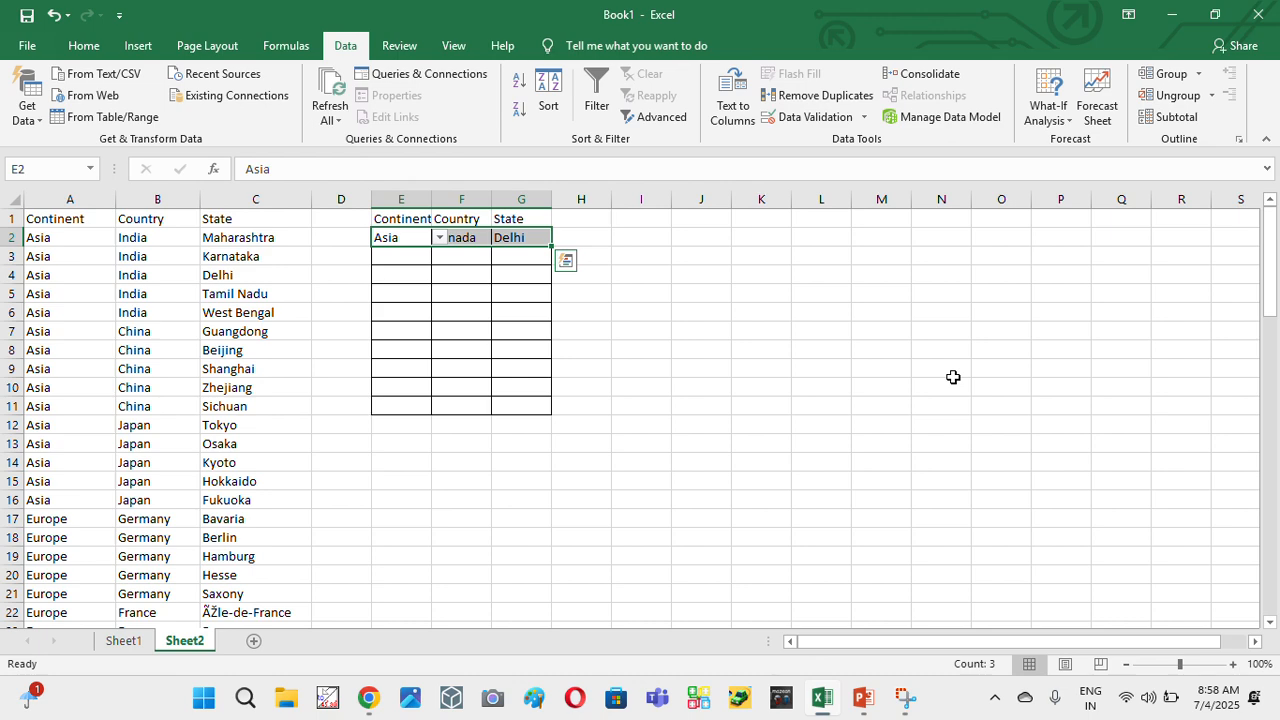
# - Copy the whole Continent column from A1 down to A81 and paste it starting at cell M1
pyautogui.hotkey('ctrl', 'Left')
pyautogui.hotkey('ctrl', 'Left')
pyautogui.hotkey('ctrl', 'Up')
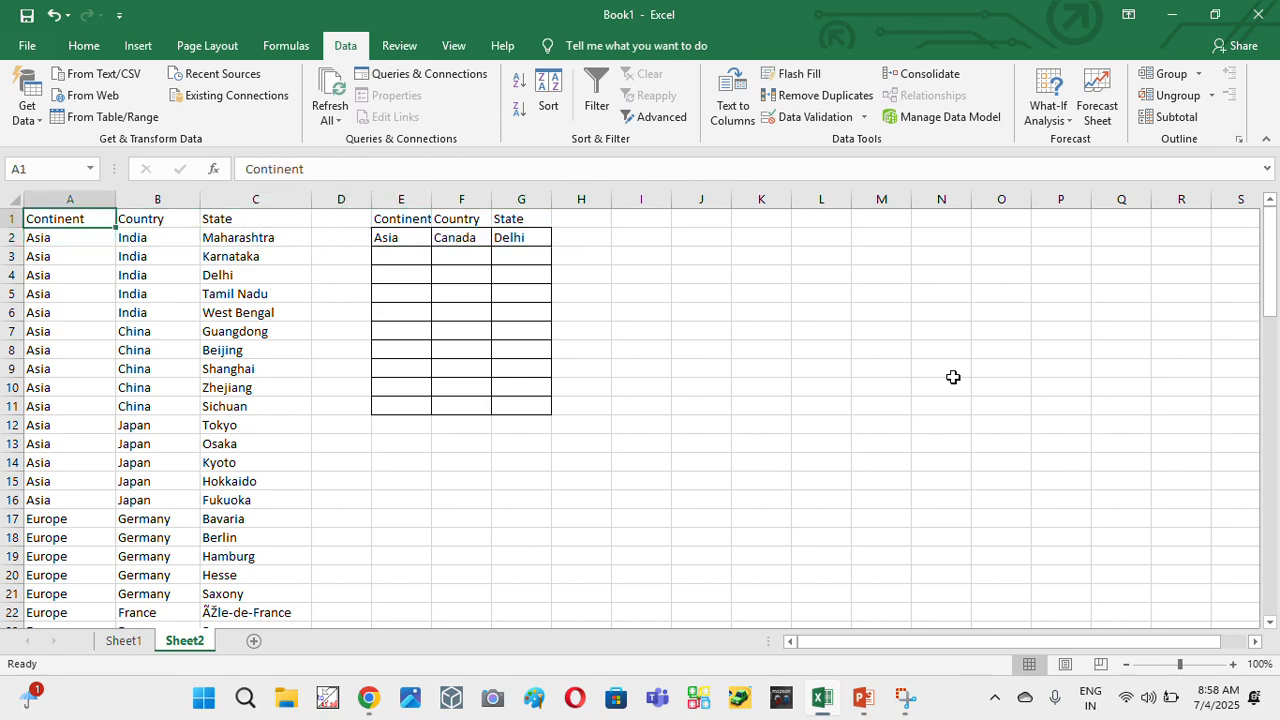
pyautogui.hotkey('ctrl', 'shift', 'Down')
pyautogui.hotkey('ctrl', 'c')
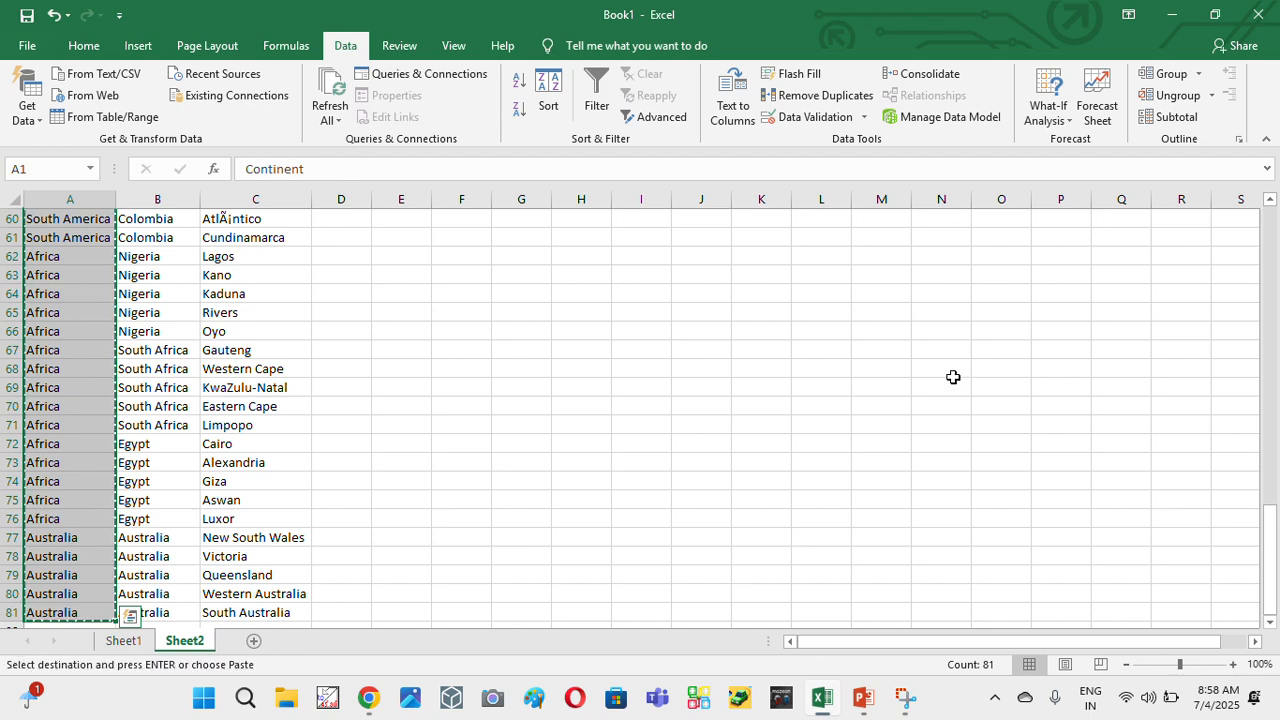
pyautogui.hotkey('ctrl', 'Up')
pyautogui.press('Right')
pyautogui.press('Right')
pyautogui.press('Right')
pyautogui.press('Right')
pyautogui.press('Right')
pyautogui.press('Right')
pyautogui.press('Right')
pyautogui.press('Right')
pyautogui.press('Right')
pyautogui.press('Right')
pyautogui.press('Right')
pyautogui.press('Right')
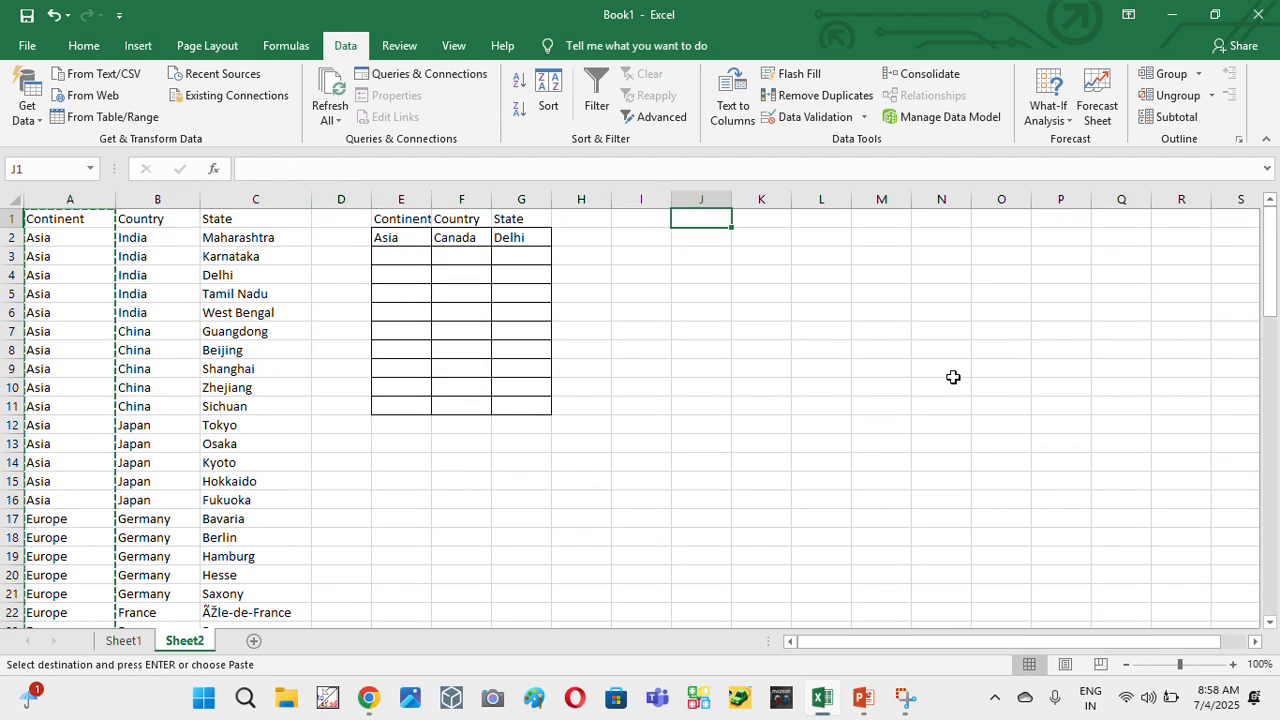
pyautogui.hotkey('ctrl', 'v')
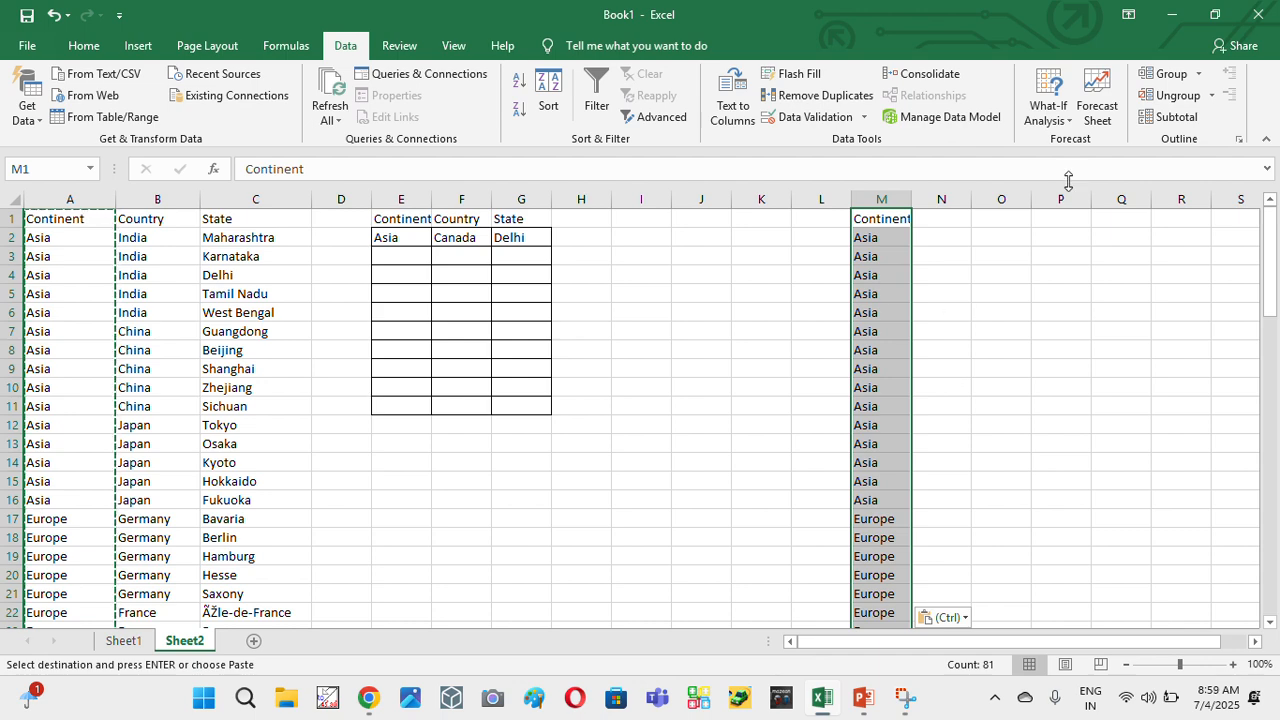
# - Remove the duplicate values from the pasted continent list in column M
pyautogui.click(84, 47)
pyautogui.click(138, 46)
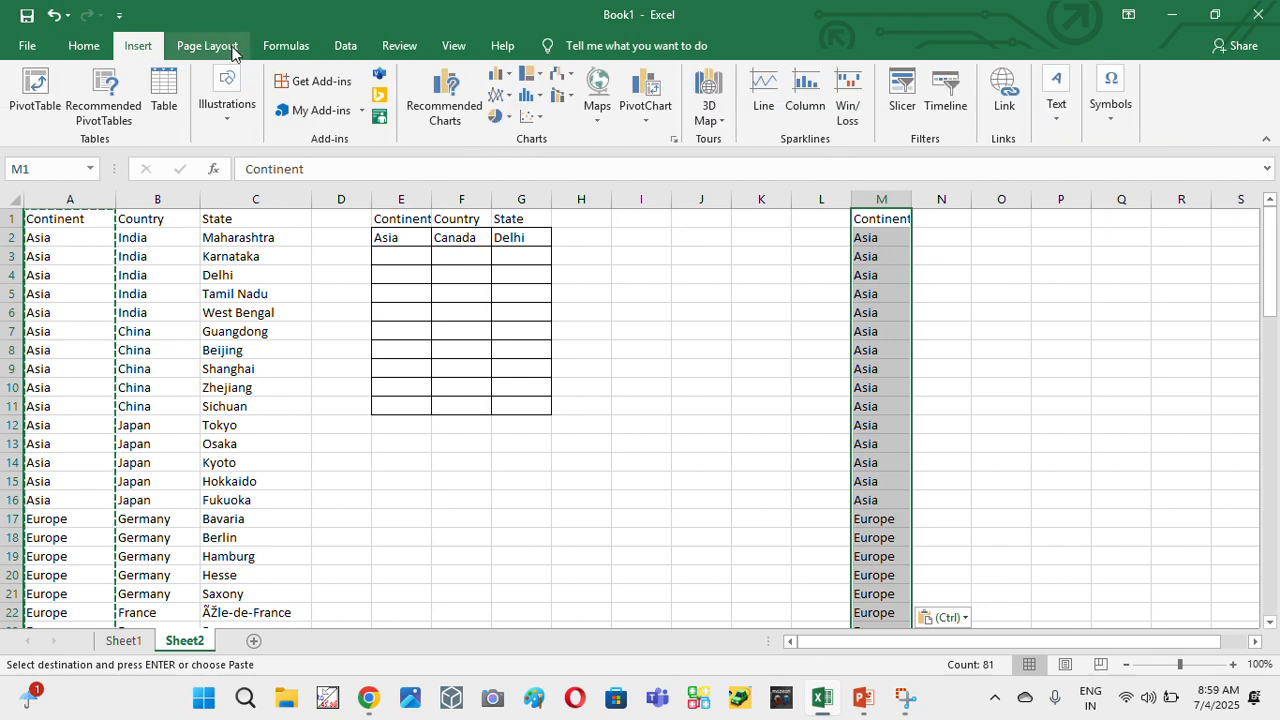
pyautogui.click(286, 46)
pyautogui.click(360, 46)
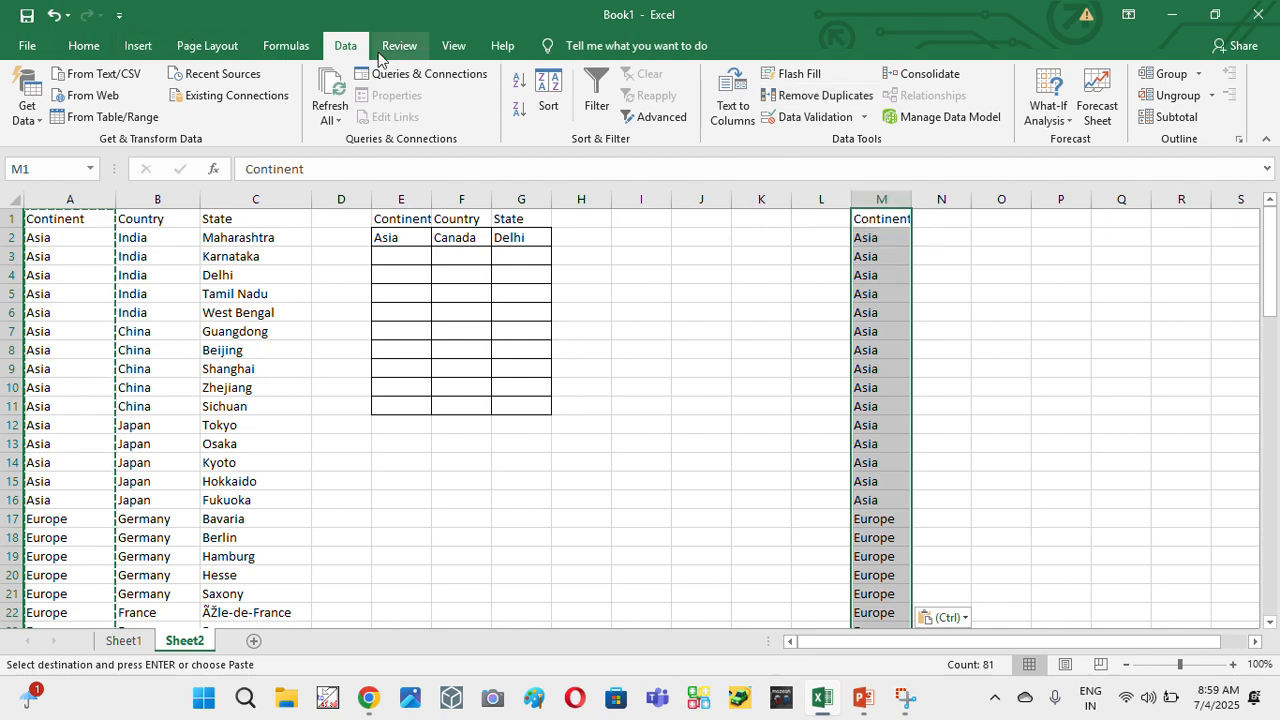
pyautogui.click(818, 95)
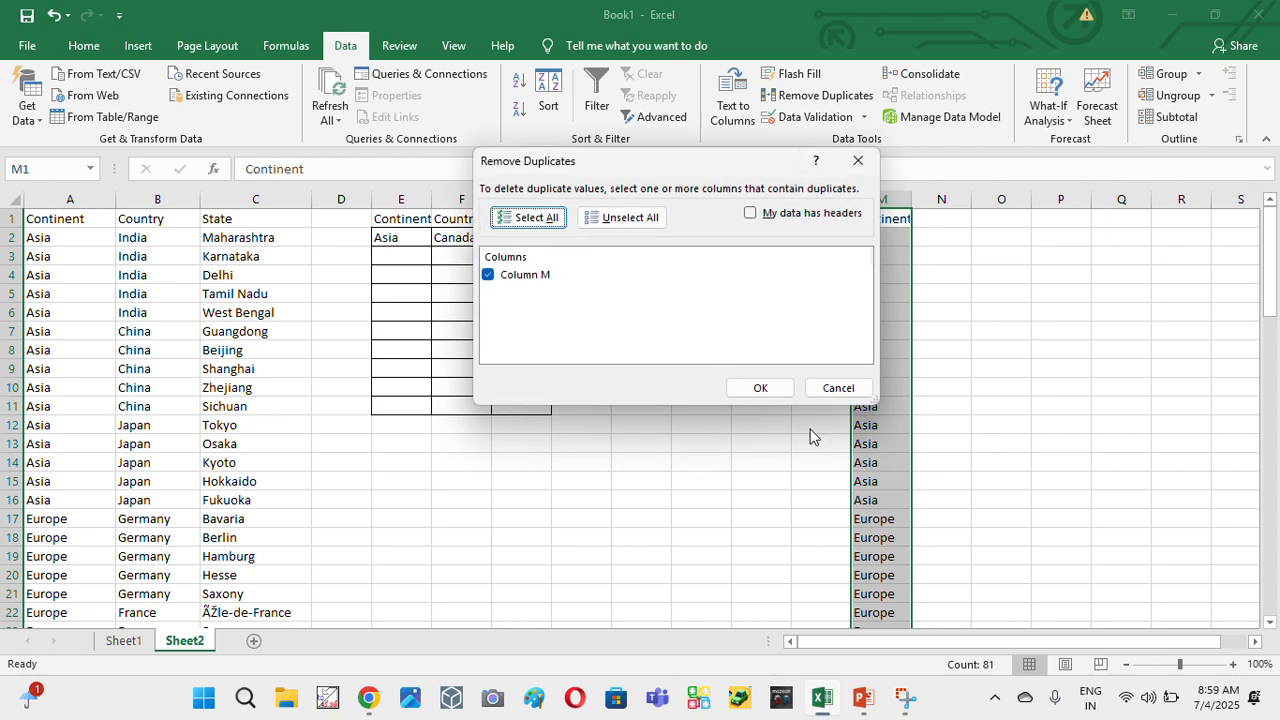
pyautogui.click(775, 391)
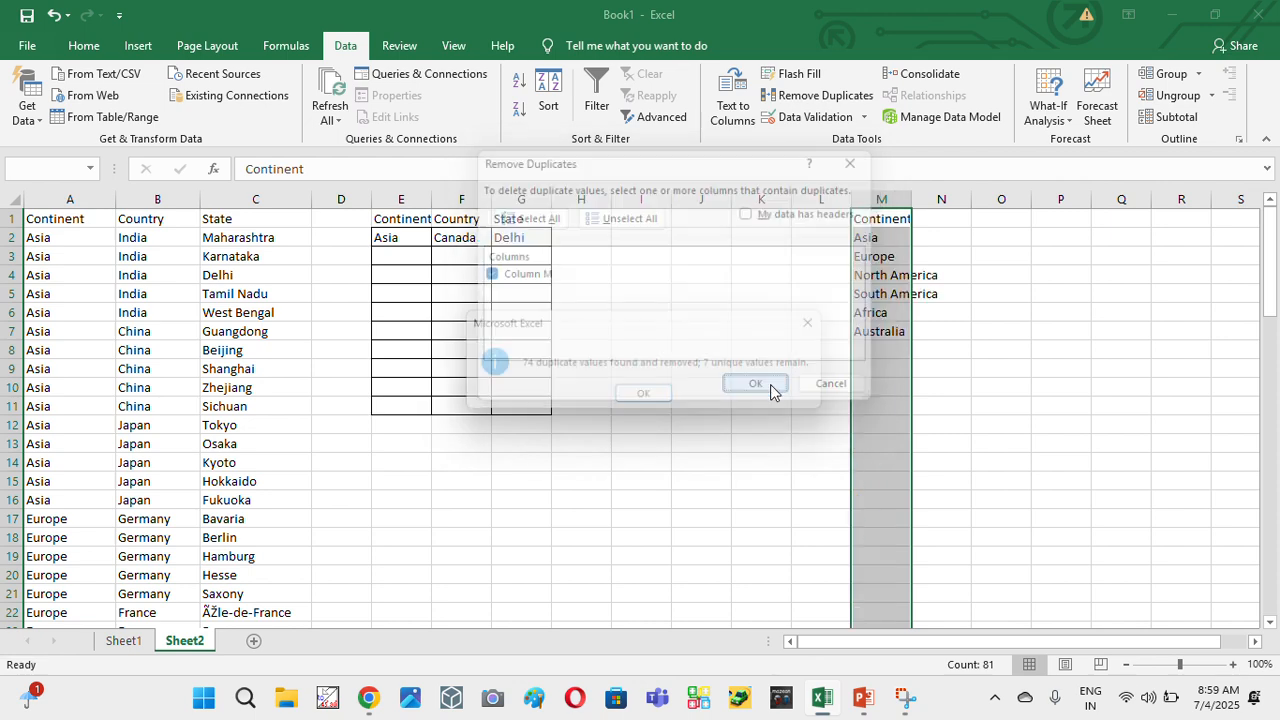
pyautogui.click(648, 398)
# - Try to copy the continent list with its header, M1:M7, and paste it transposed at I1
pyautogui.press('Down')
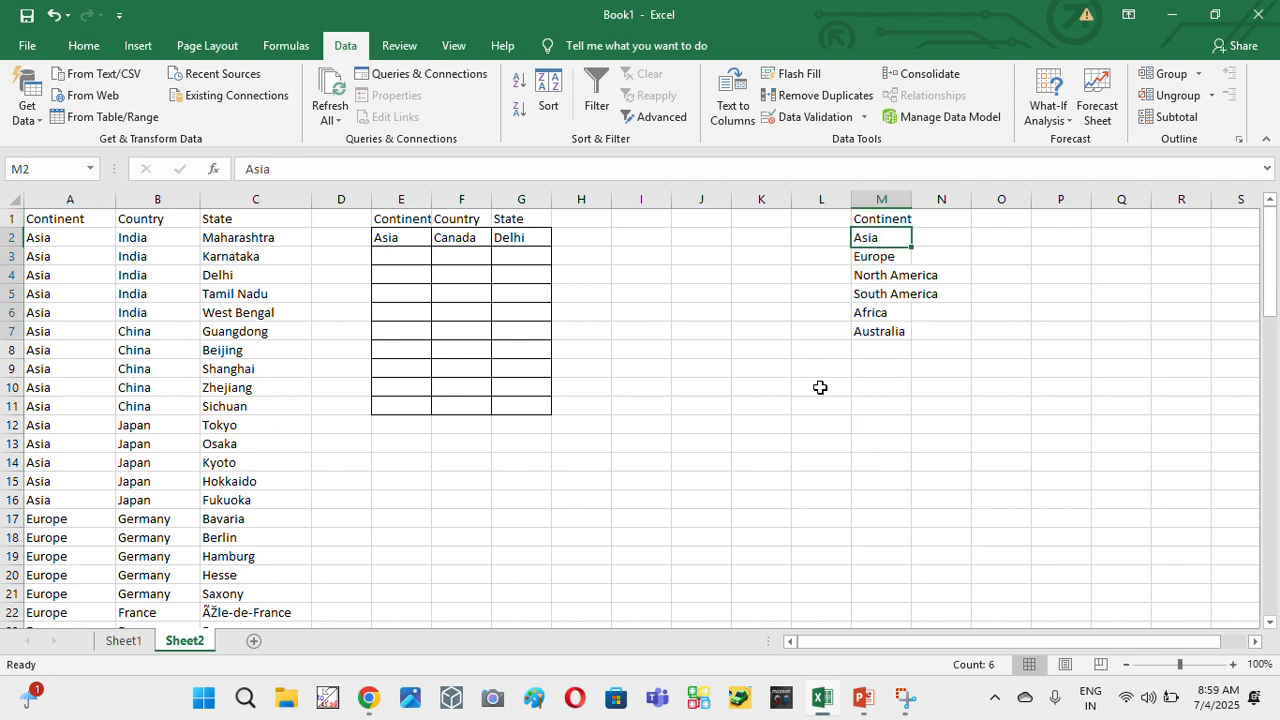
pyautogui.hotkey('ctrl', 'shift', 'Down')
pyautogui.press('Up')
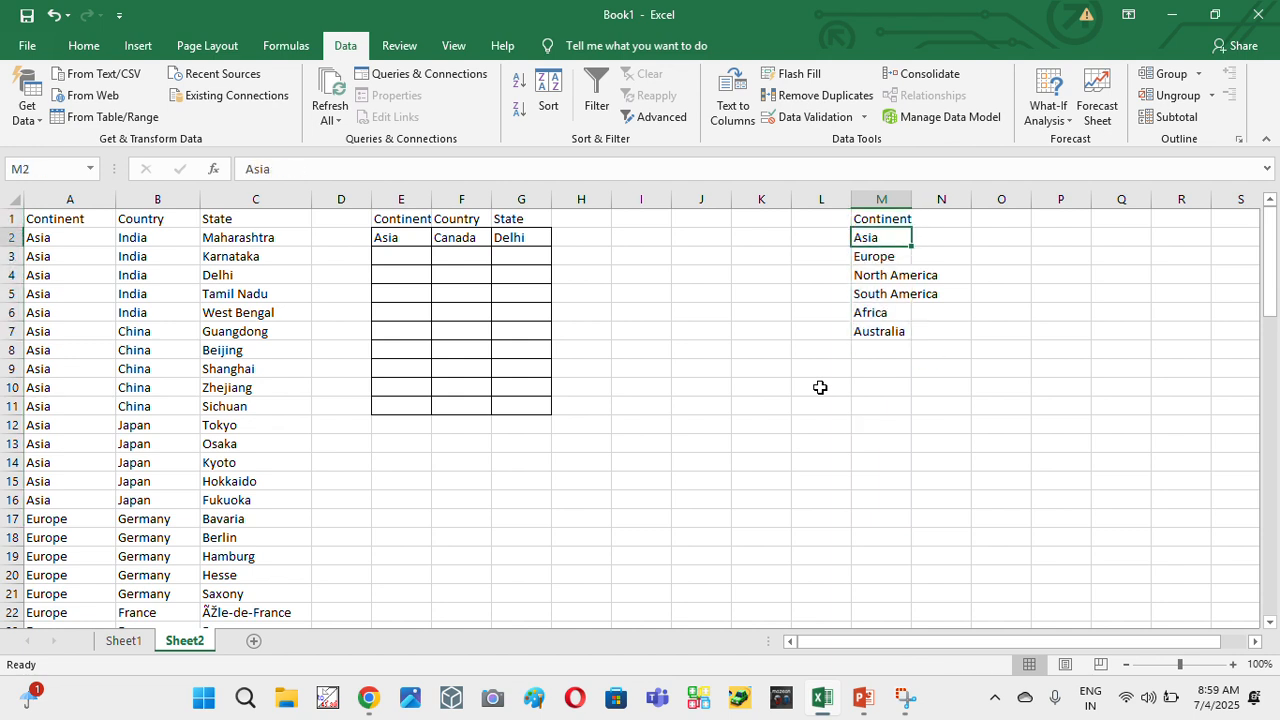
pyautogui.hotkey('ctrl', 'shift', 'Down')
pyautogui.press('Up')
pyautogui.hotkey('ctrl', 'shift', 'Down')
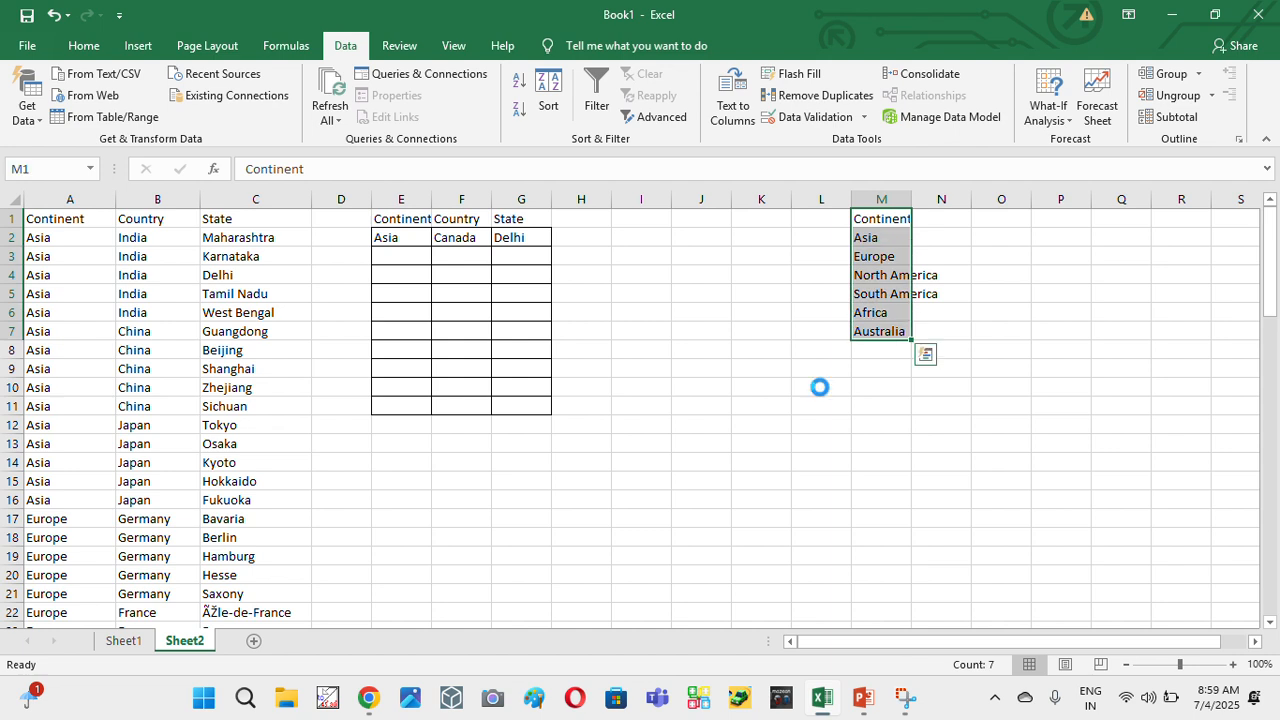
pyautogui.hotkey('ctrl', 'c')
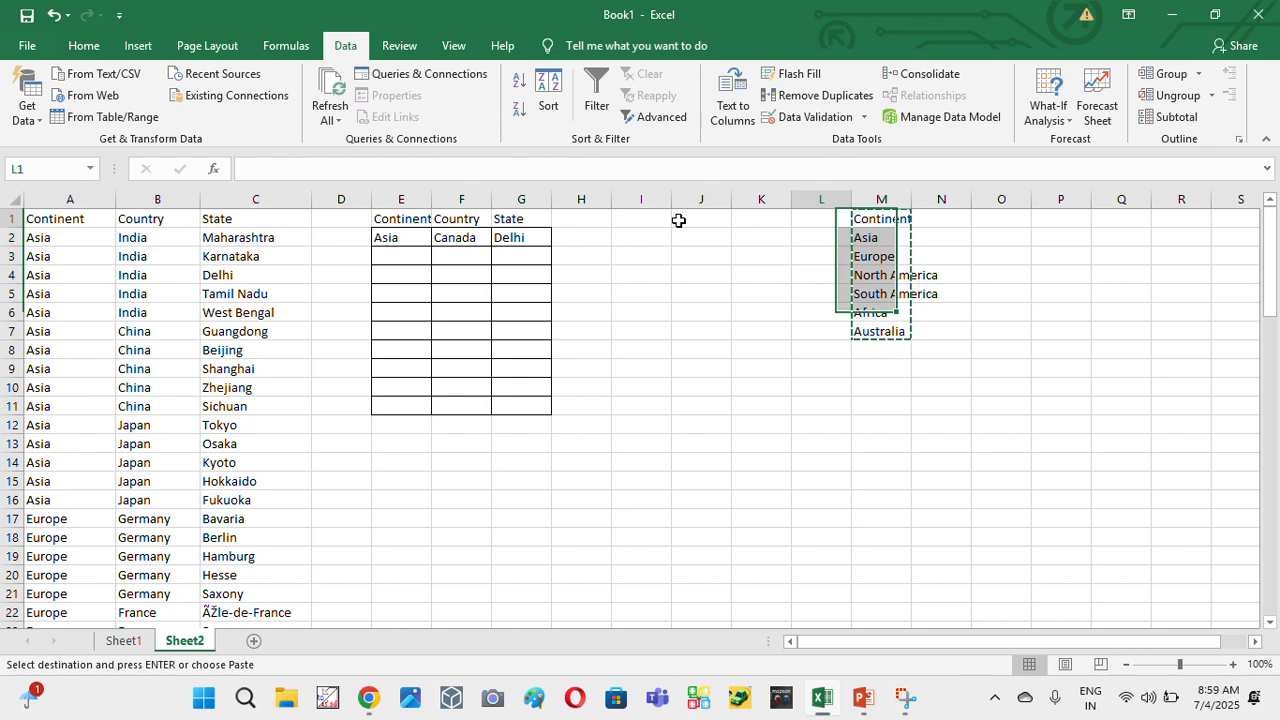
pyautogui.press('Left')
pyautogui.press('Left')
pyautogui.press('Left')
pyautogui.press('Left')
pyautogui.hotkey('ctrl', 'alt', 'v')
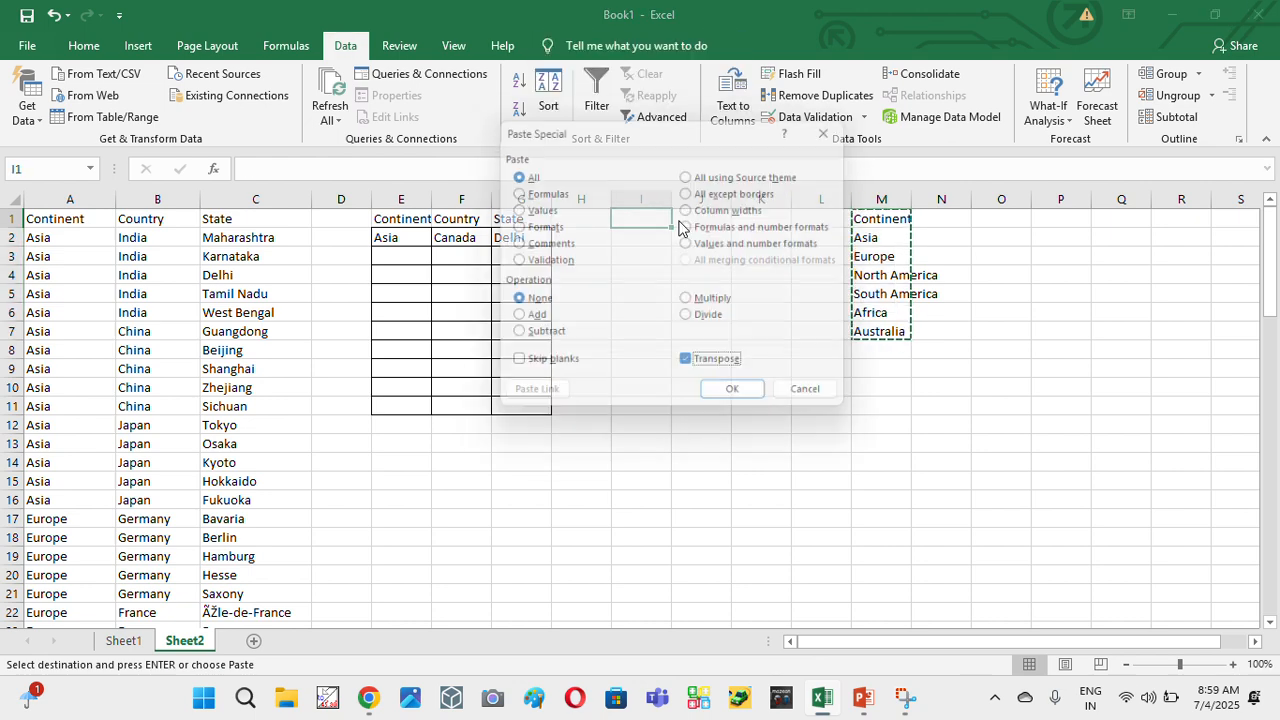
pyautogui.hotkey('alt', 'e')
pyautogui.press('Return')
pyautogui.press('Return')
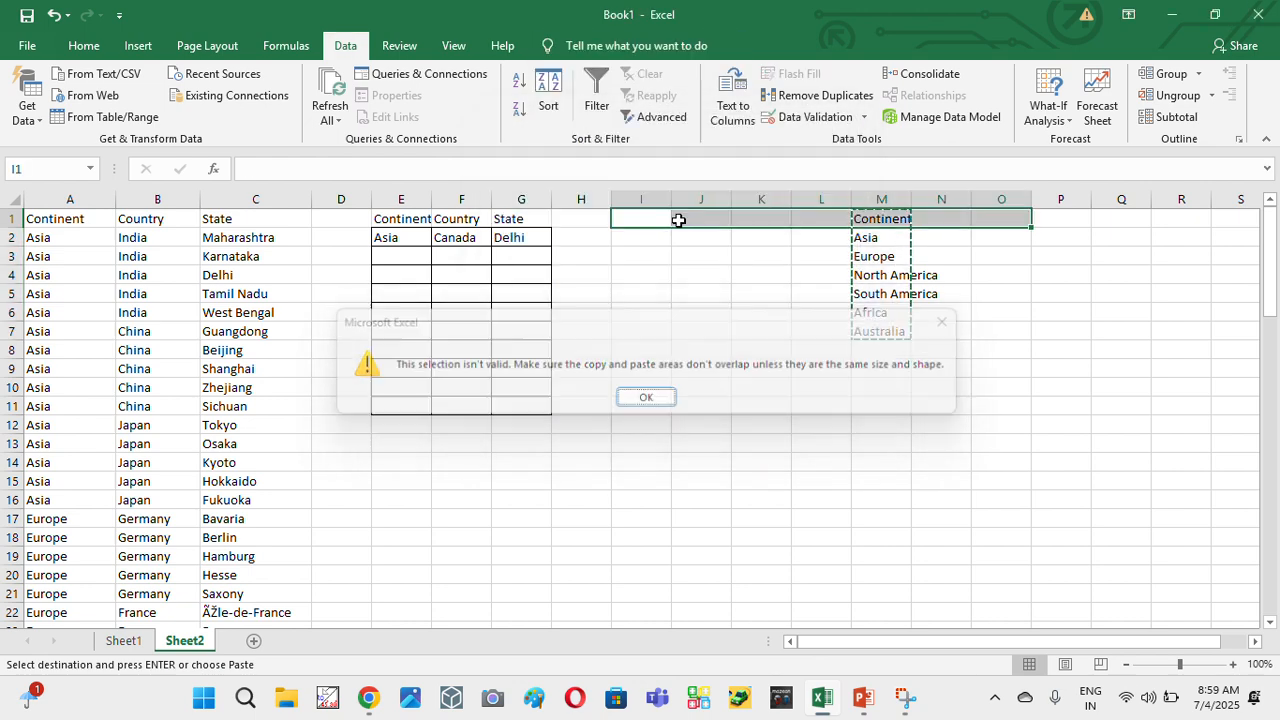
# - Paste the six continent names from M2:M7, without the header, transposed across row 1 starting at I1
pyautogui.press('Down')
pyautogui.press('Right')
pyautogui.press('Right')
pyautogui.press('Right')
pyautogui.press('Right')
pyautogui.hotkey('ctrl', 'shift', 'Down')
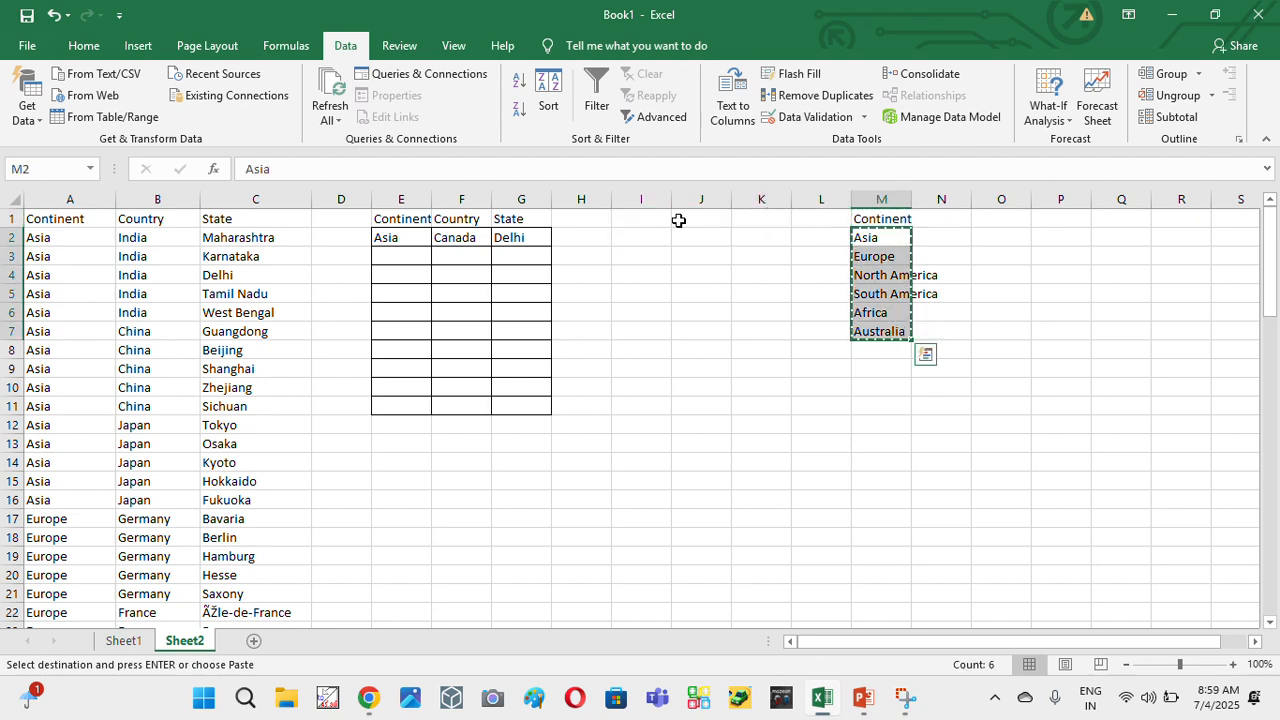
pyautogui.press('Left')
pyautogui.press('Left')
pyautogui.press('Left')
pyautogui.press('Left')
pyautogui.press('Up')
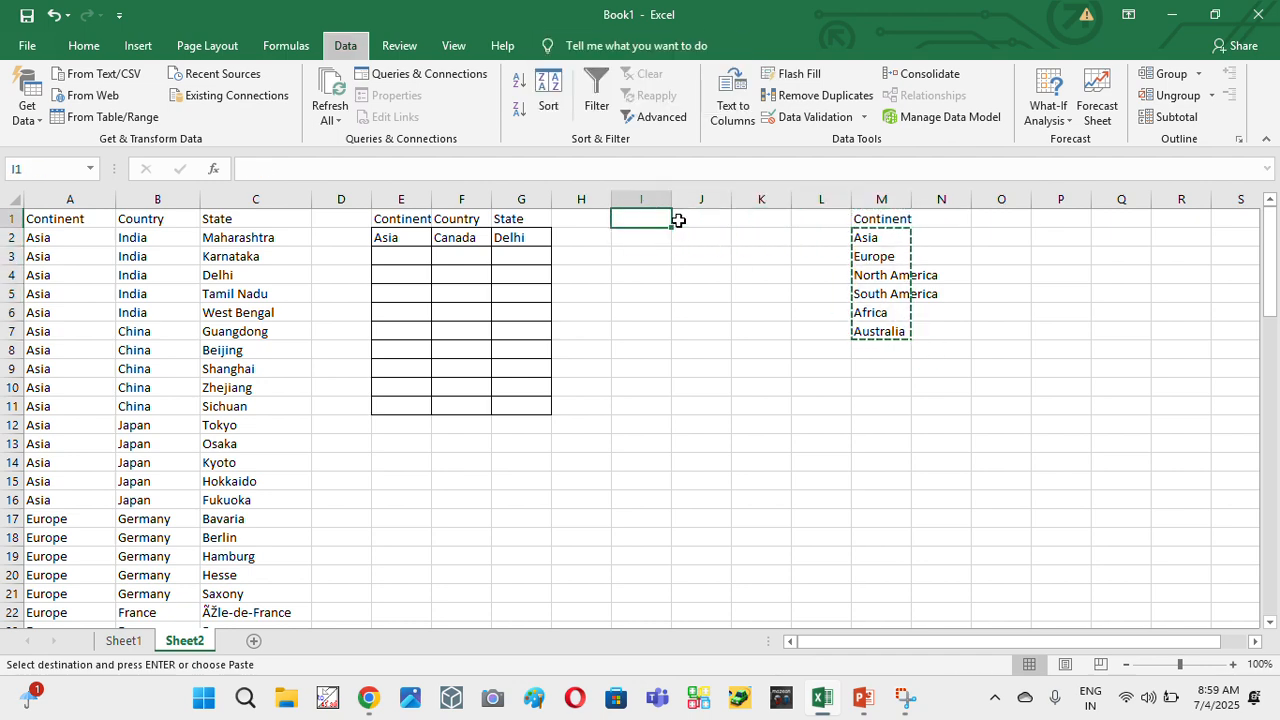
pyautogui.hotkey('ctrl', 'alt', 'v')
pyautogui.press('Return')
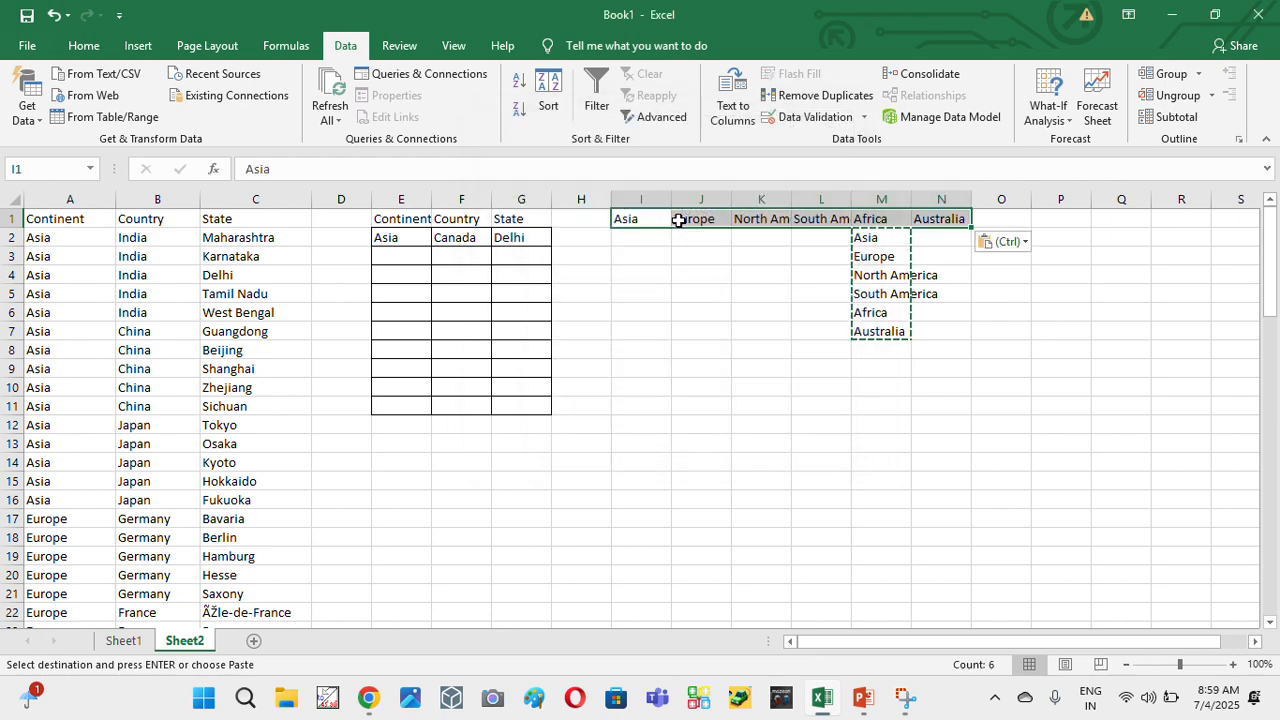
# - Clear the leftover vertical continent list in M2:M7
pyautogui.press('Right')
pyautogui.press('Right')
pyautogui.press('Right')
pyautogui.press('Right')
pyautogui.press('Down')
pyautogui.hotkey('shift', 'Down')
pyautogui.hotkey('shift', 'Down')
pyautogui.hotkey('shift', 'Down')
pyautogui.hotkey('shift', 'Down')
pyautogui.hotkey('shift', 'Down')
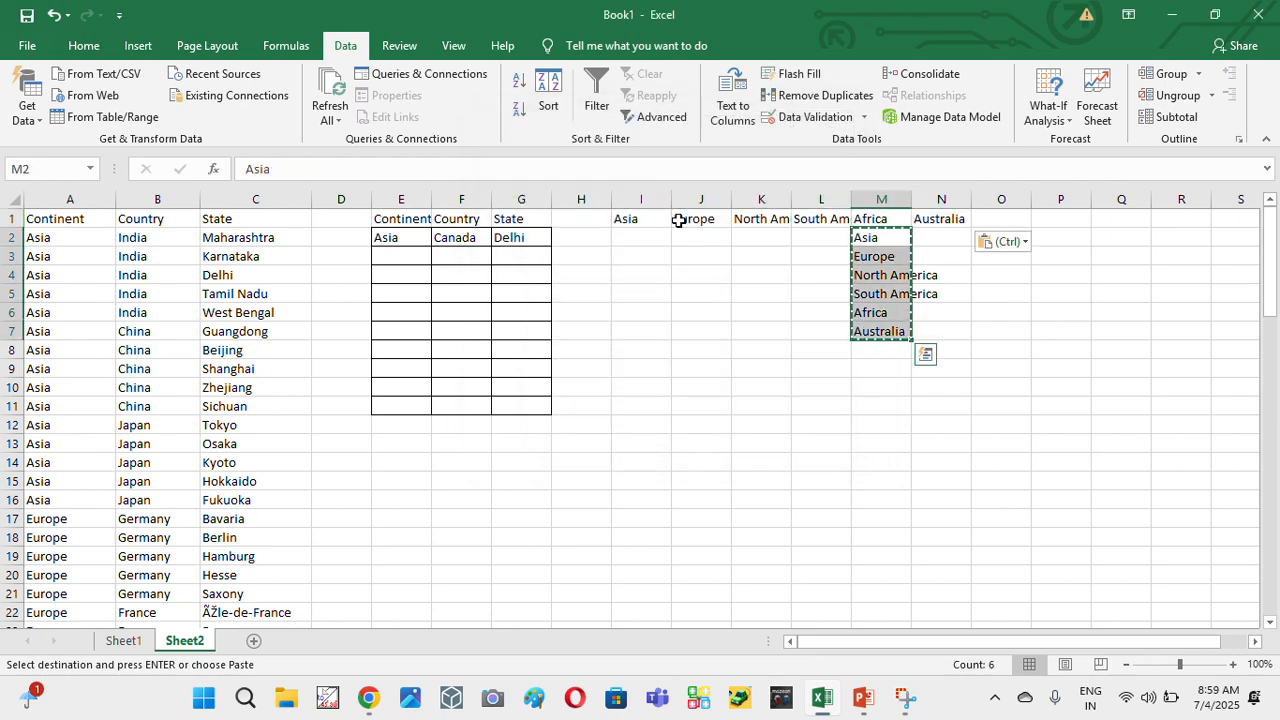
pyautogui.press('Delete')
# - Turn on filtering for the Continent, Country and State header row of the source data in A1:C1
pyautogui.press('Up')
pyautogui.press('Left')
pyautogui.press('Left')
pyautogui.press('Left')
pyautogui.press('Left')
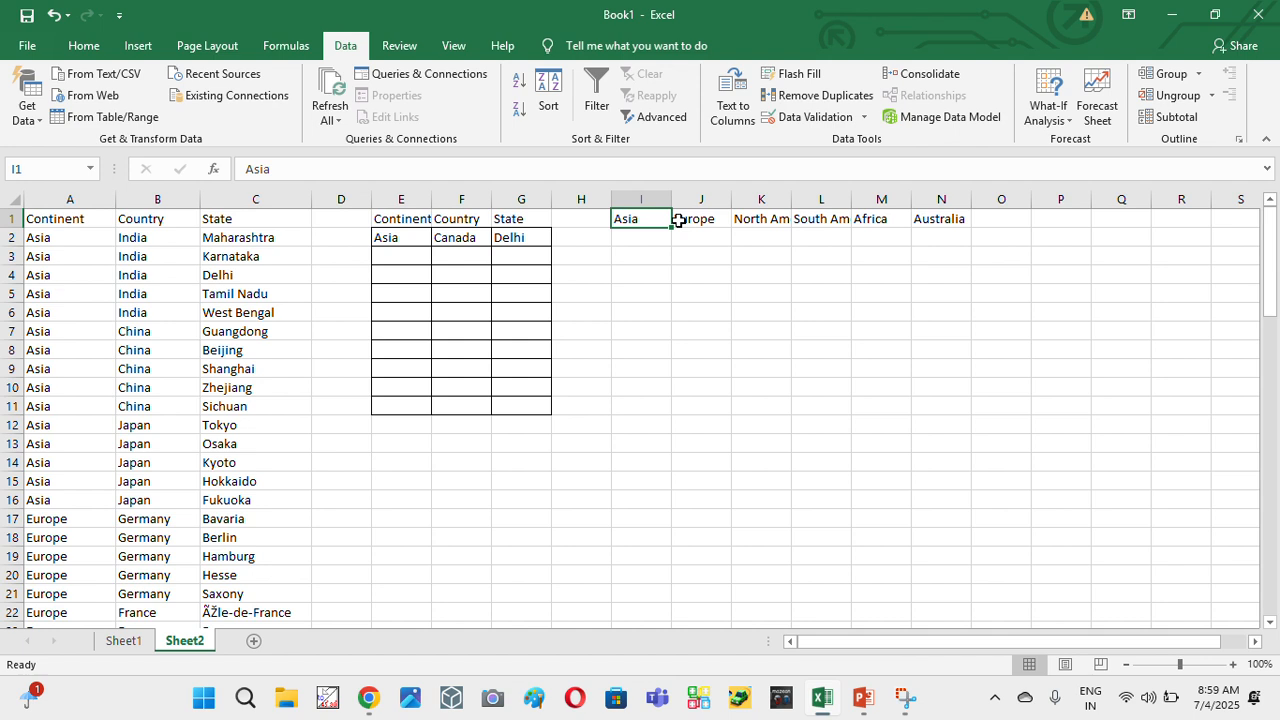
pyautogui.press('Left')
pyautogui.press('Left')
pyautogui.press('Left')
pyautogui.press('Left')
pyautogui.press('Left')
pyautogui.press('Left')
pyautogui.press('Left')
pyautogui.press('Left')
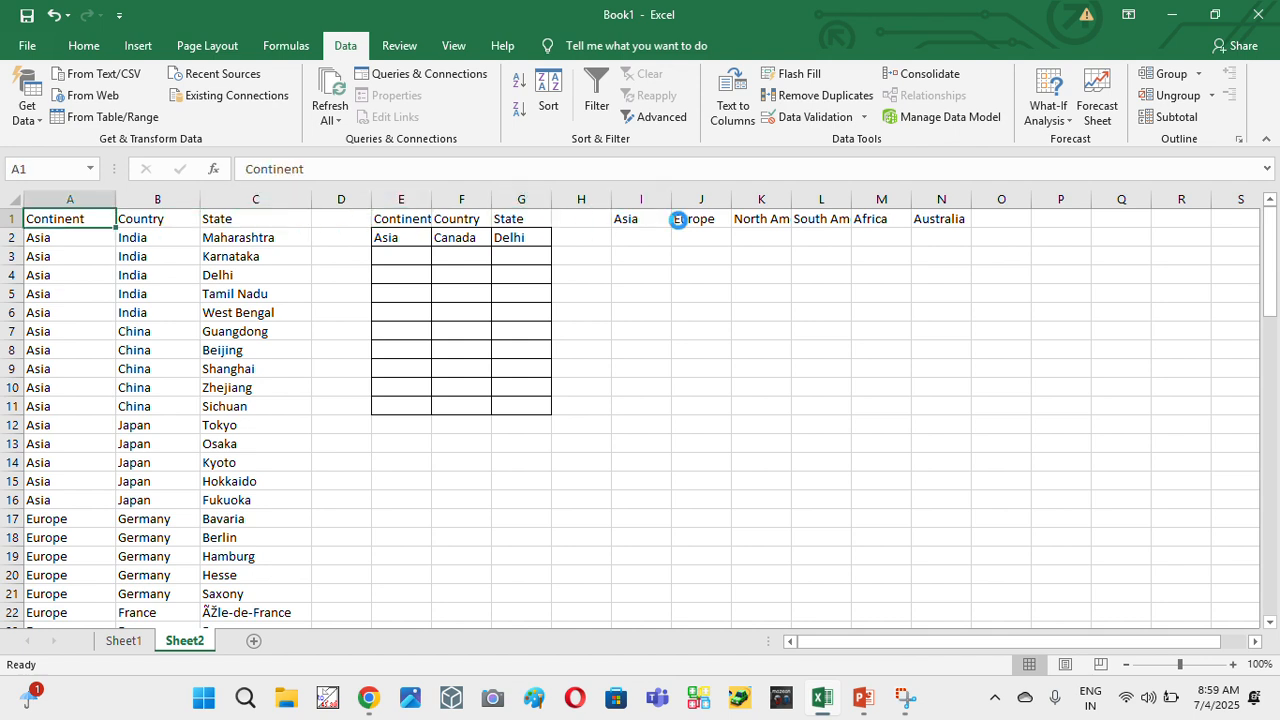
pyautogui.hotkey('ctrl', 'shift', 'l')
pyautogui.press('Right')
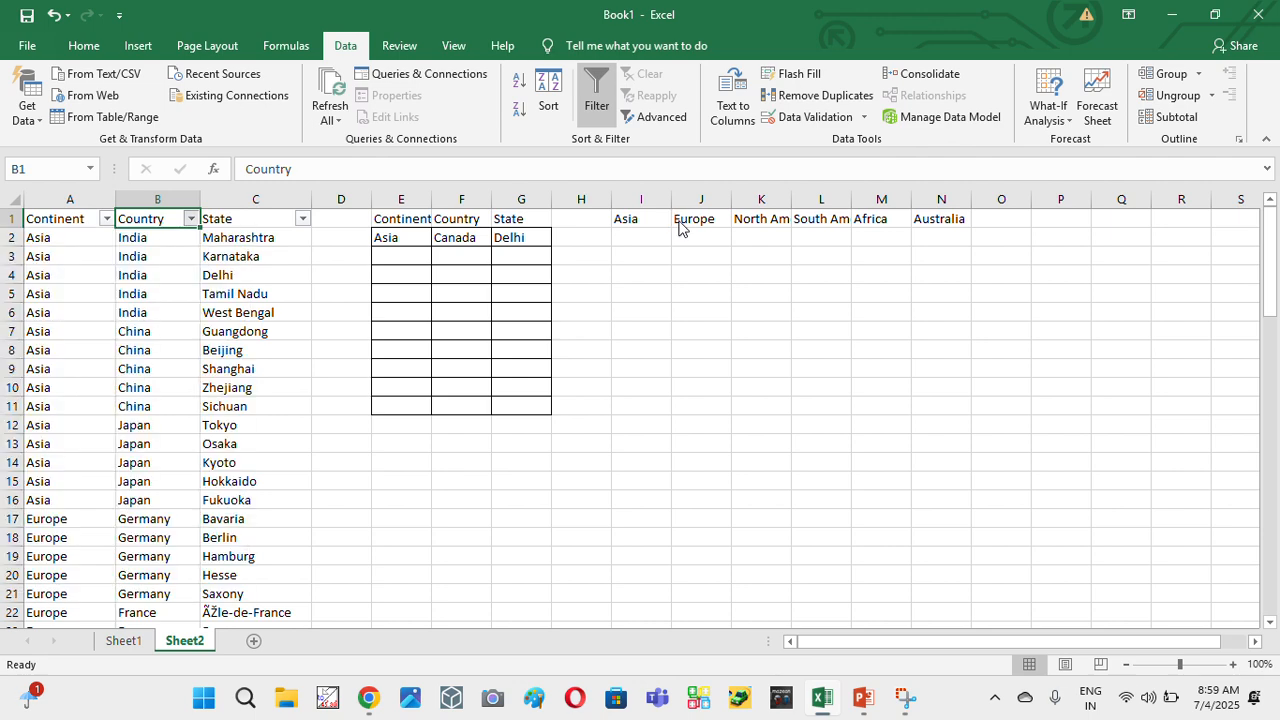
# - Filter the source data's Continent column to show only Asia
pyautogui.press('Left')
pyautogui.hotkey('alt', 'Down')
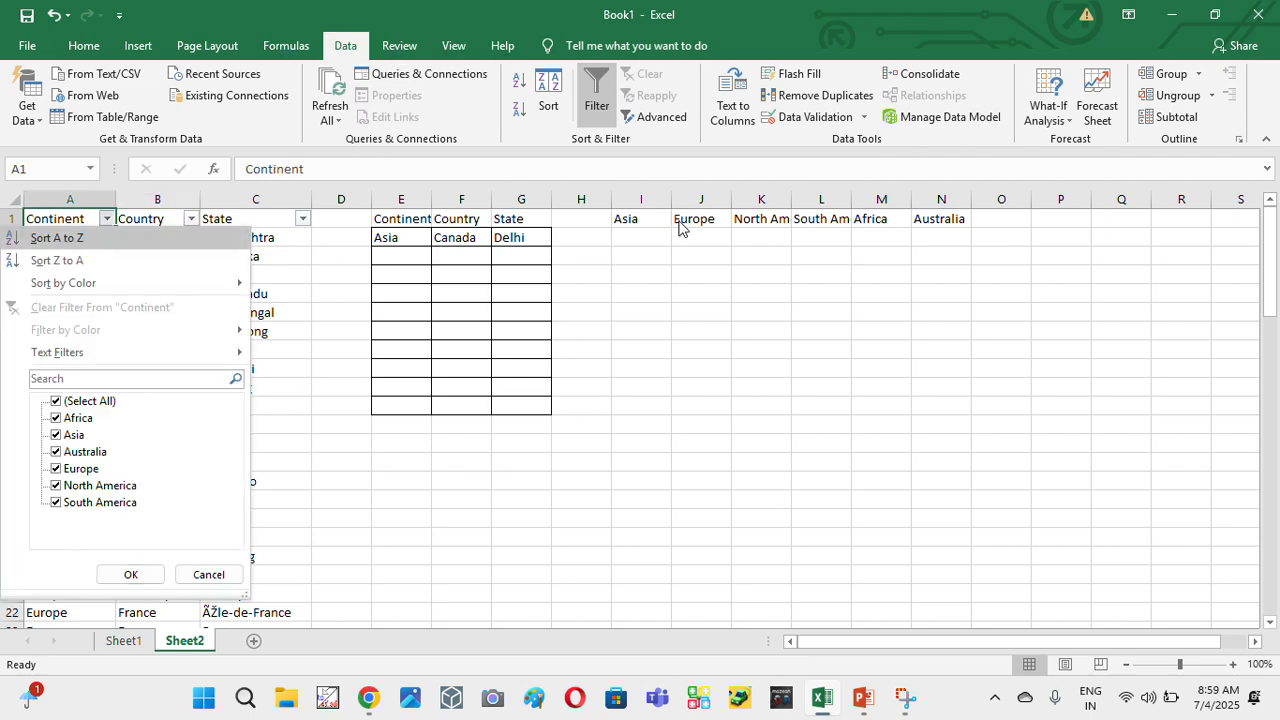
pyautogui.press('space')
pyautogui.press('Down')
pyautogui.press('Down')
pyautogui.press('space')
pyautogui.press('Down')
pyautogui.press('Up')
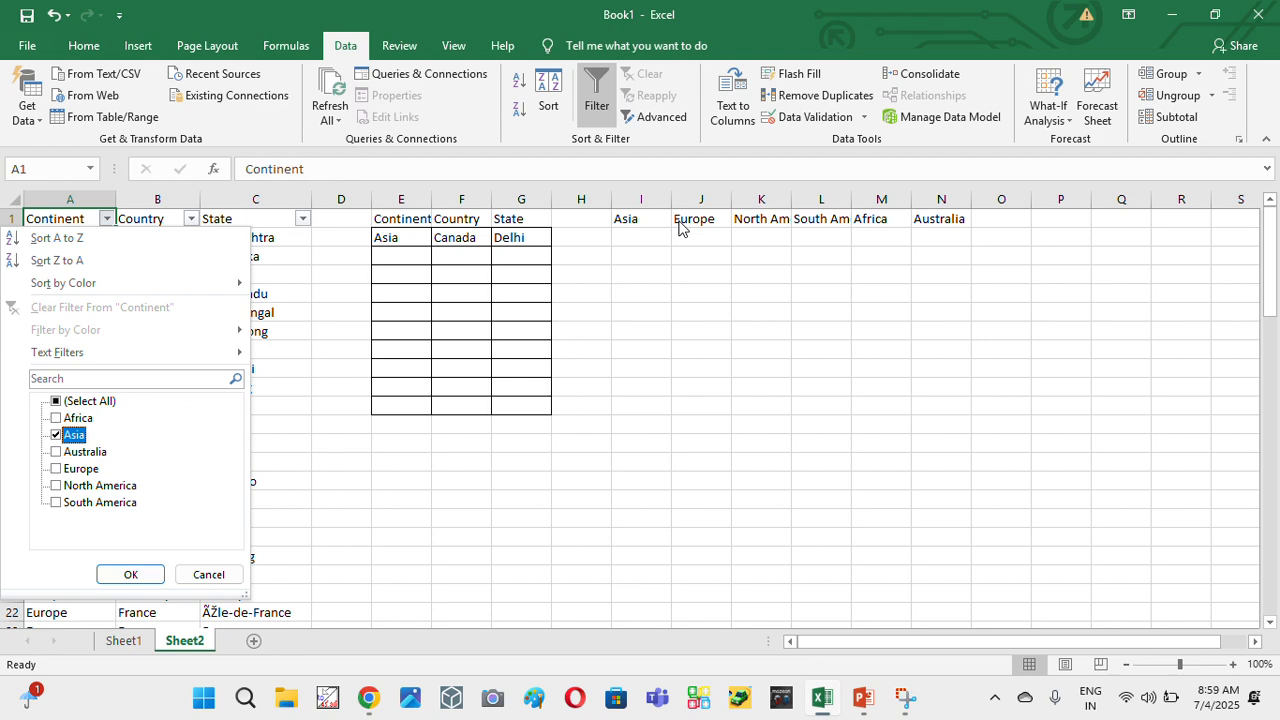
pyautogui.press('Return')
# - Copy the filtered Asian country entries B2:B16 and paste them under the Asia header starting at I2
pyautogui.press('Down')
pyautogui.press('Right')
pyautogui.hotkey('ctrl', 'shift', 'Down')
pyautogui.hotkey('ctrl', 'c')
pyautogui.press('Right')
pyautogui.press('Right')
pyautogui.press('Right')
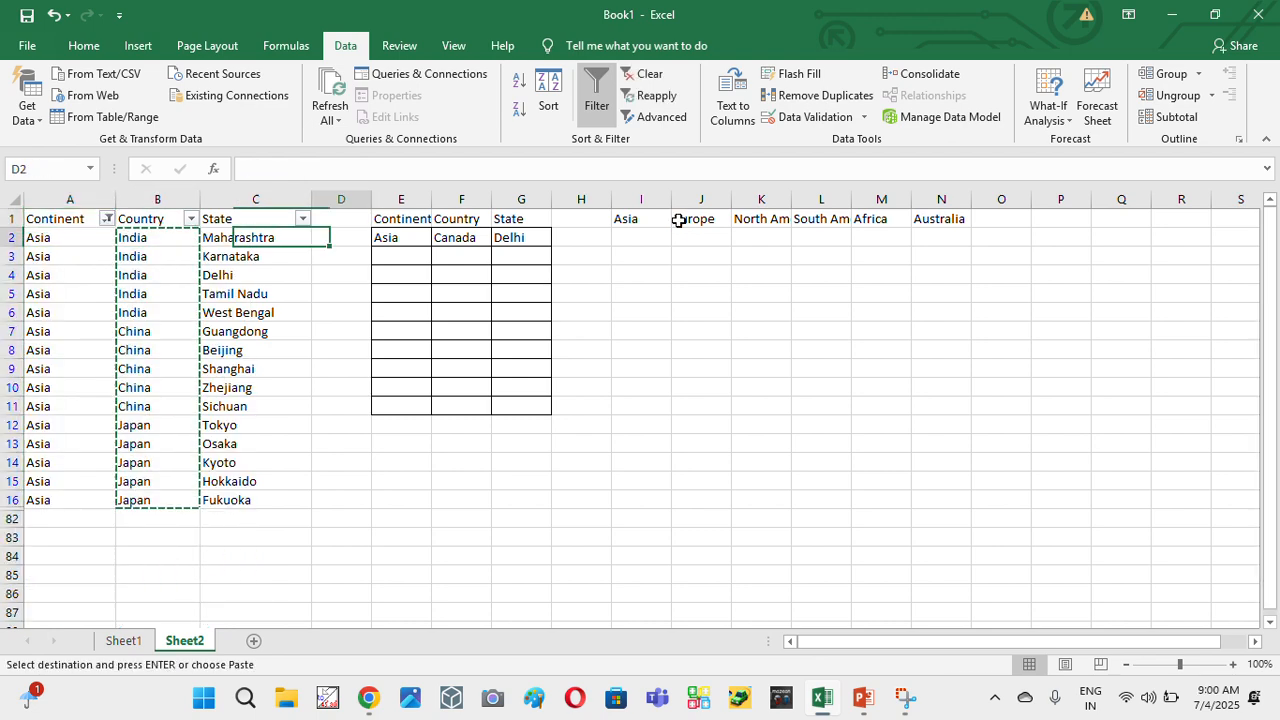
pyautogui.press('Right')
pyautogui.press('Right')
pyautogui.press('Right')
pyautogui.press('Right')
pyautogui.hotkey('ctrl', 'v')
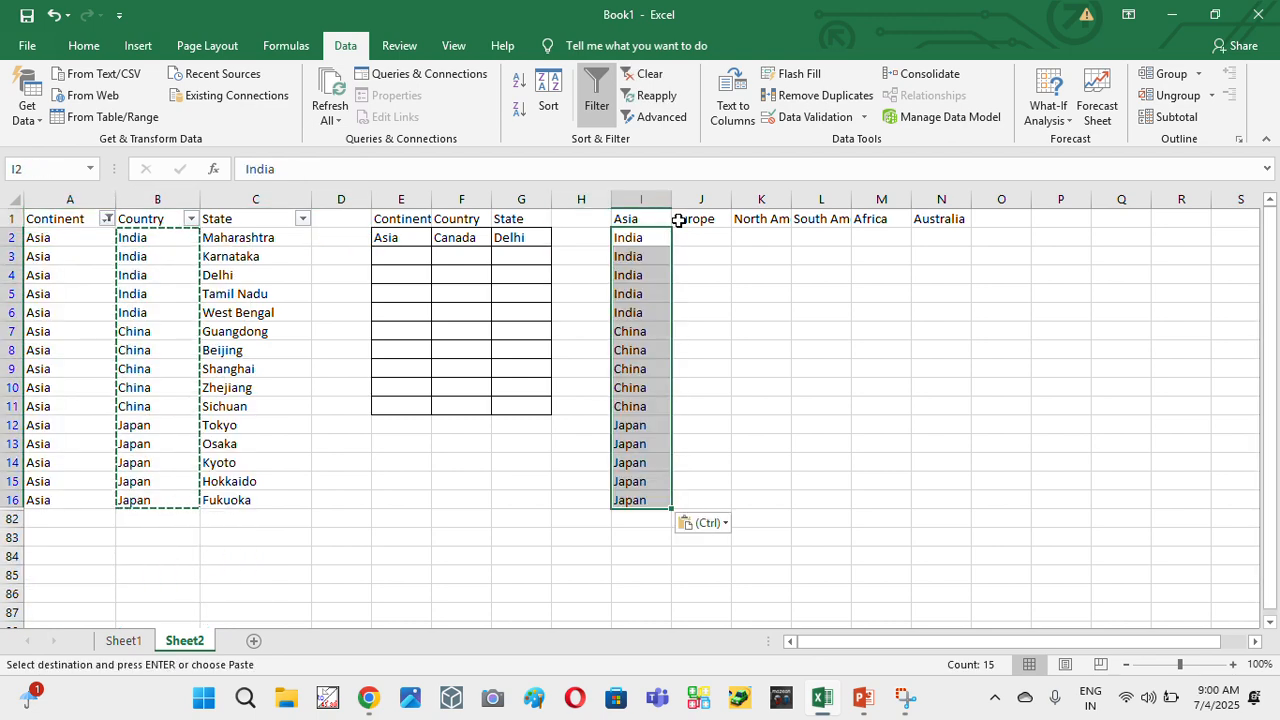
# - Change the Continent column filter from Asia to show only Australia
pyautogui.press('Left')
pyautogui.press('Left')
pyautogui.press('Left')
pyautogui.press('Right')
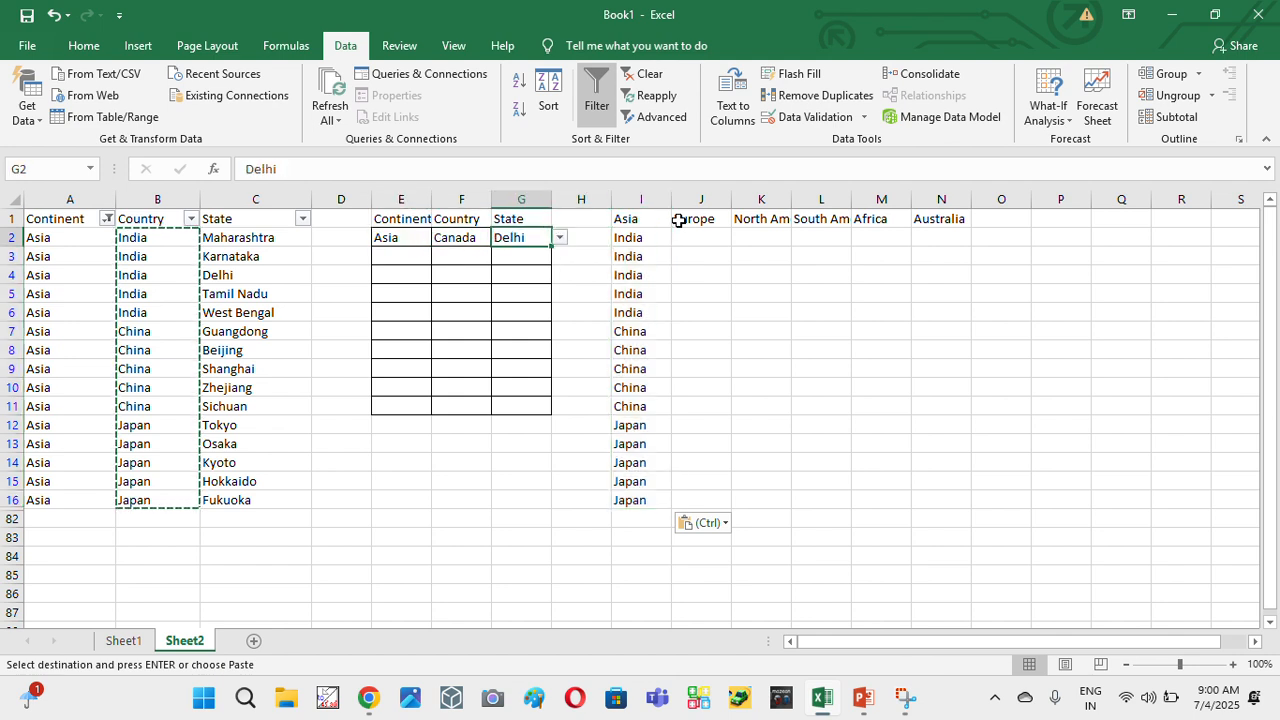
pyautogui.press('Left')
pyautogui.press('Left')
pyautogui.press('Left')
pyautogui.press('Left')
pyautogui.press('Left')
pyautogui.press('Up')
pyautogui.press('Left')
pyautogui.hotkey('alt', 'Down')
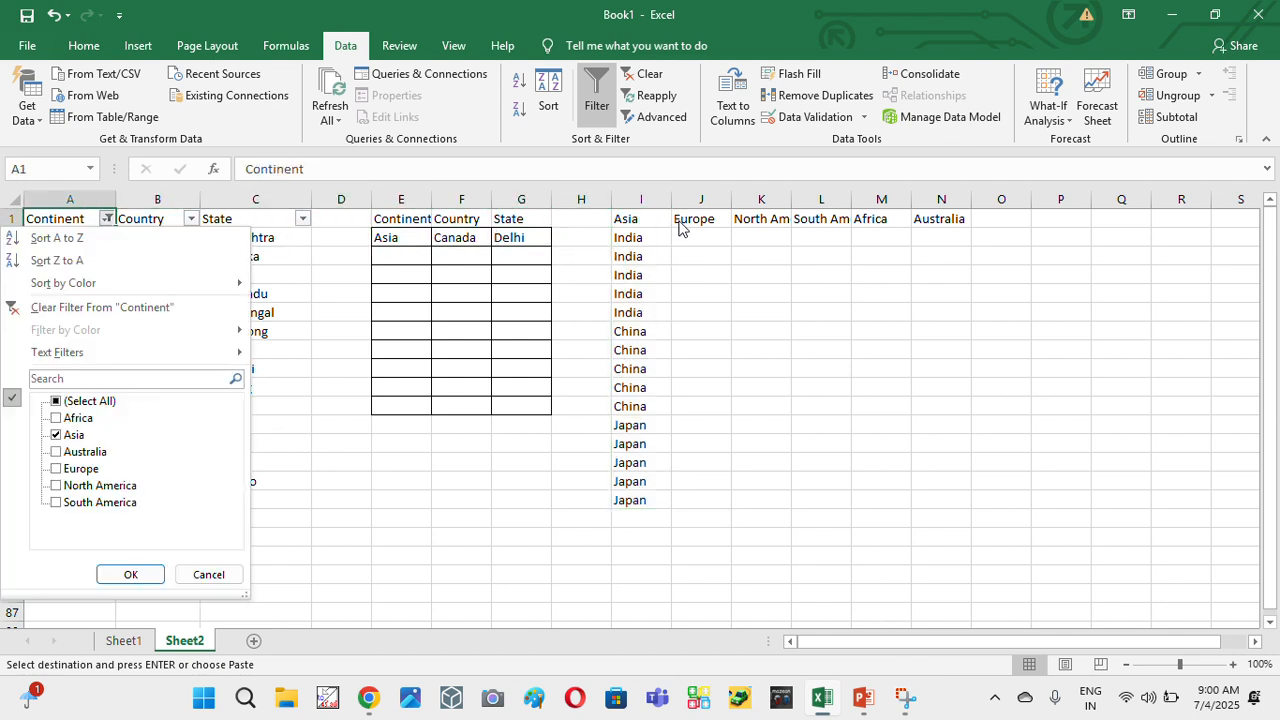
pyautogui.press('Down')
pyautogui.press('Down')
pyautogui.press('Down')
pyautogui.press('Down')
pyautogui.press('Down')
pyautogui.press('Down')
pyautogui.press('Down')
pyautogui.press('Down')
pyautogui.press('Down')
pyautogui.press('Down')
pyautogui.press('Down')
pyautogui.press('Down')
pyautogui.press('Up')
pyautogui.press('Up')
pyautogui.press('space')
pyautogui.press('Down')
pyautogui.press('space')
pyautogui.press('Return')
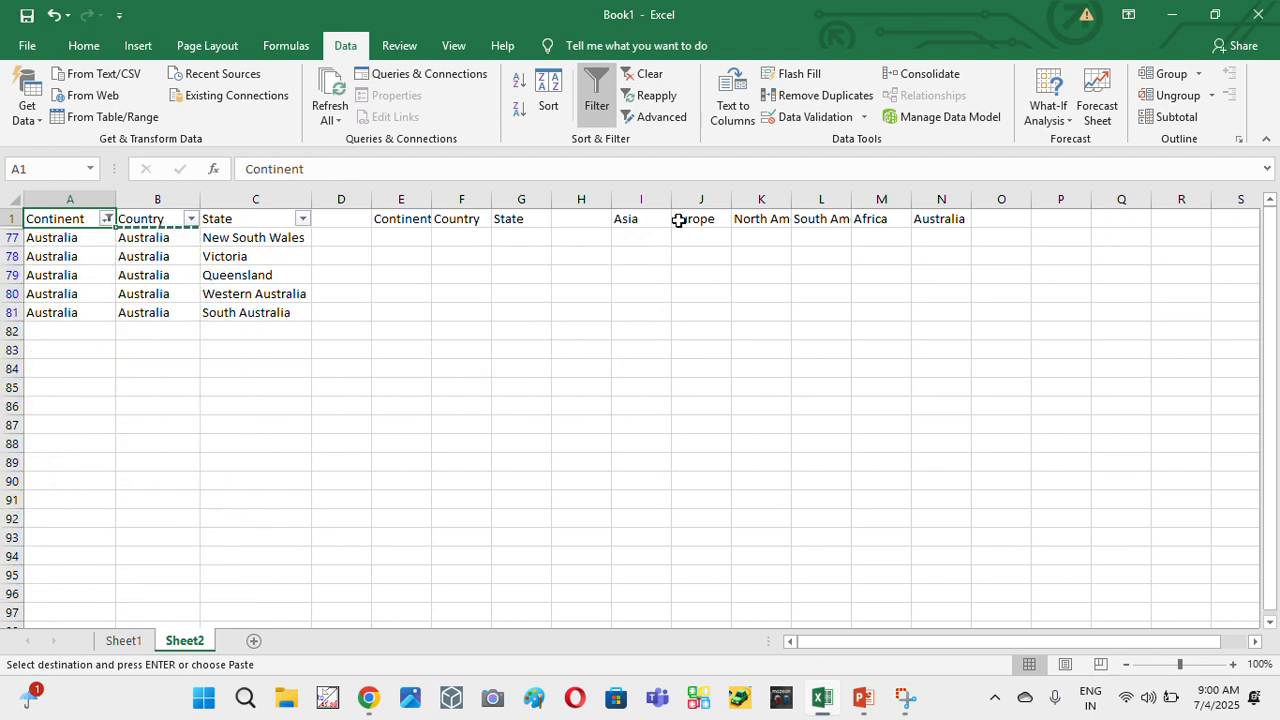
# - Copy the filtered country entries B77:B81 and paste them under the Australia header starting at N77
pyautogui.press('Down')
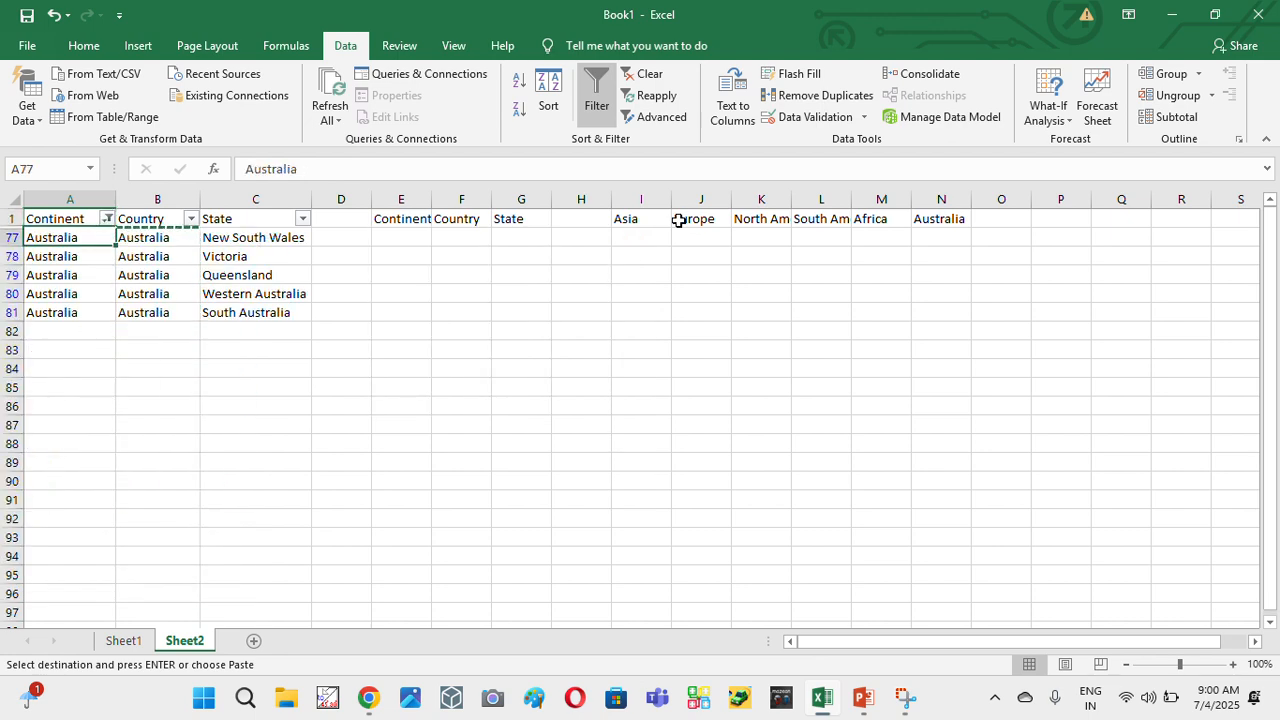
pyautogui.press('Right')
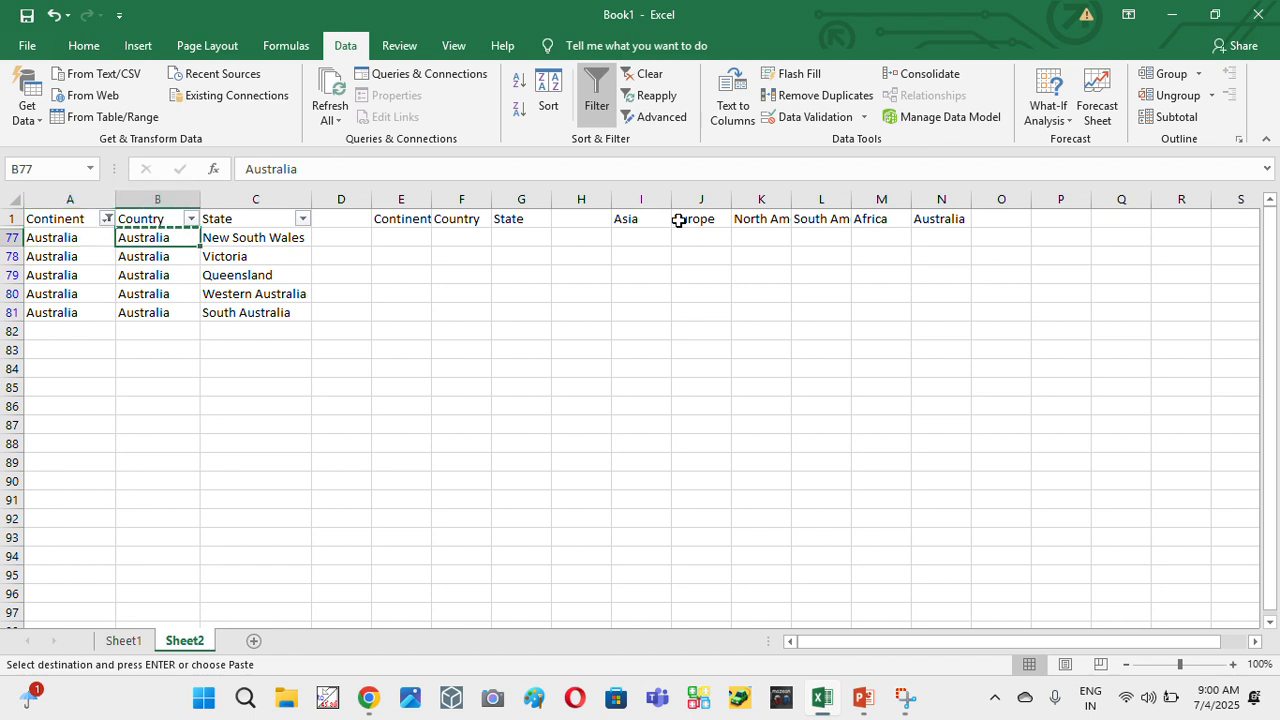
pyautogui.hotkey('ctrl', 'shift', 'Down')
pyautogui.hotkey('ctrl', 'v')
pyautogui.press('Up')
pyautogui.press('Right')
pyautogui.press('Right')
pyautogui.press('Right')
pyautogui.press('Right')
pyautogui.press('Right')
pyautogui.press('Right')
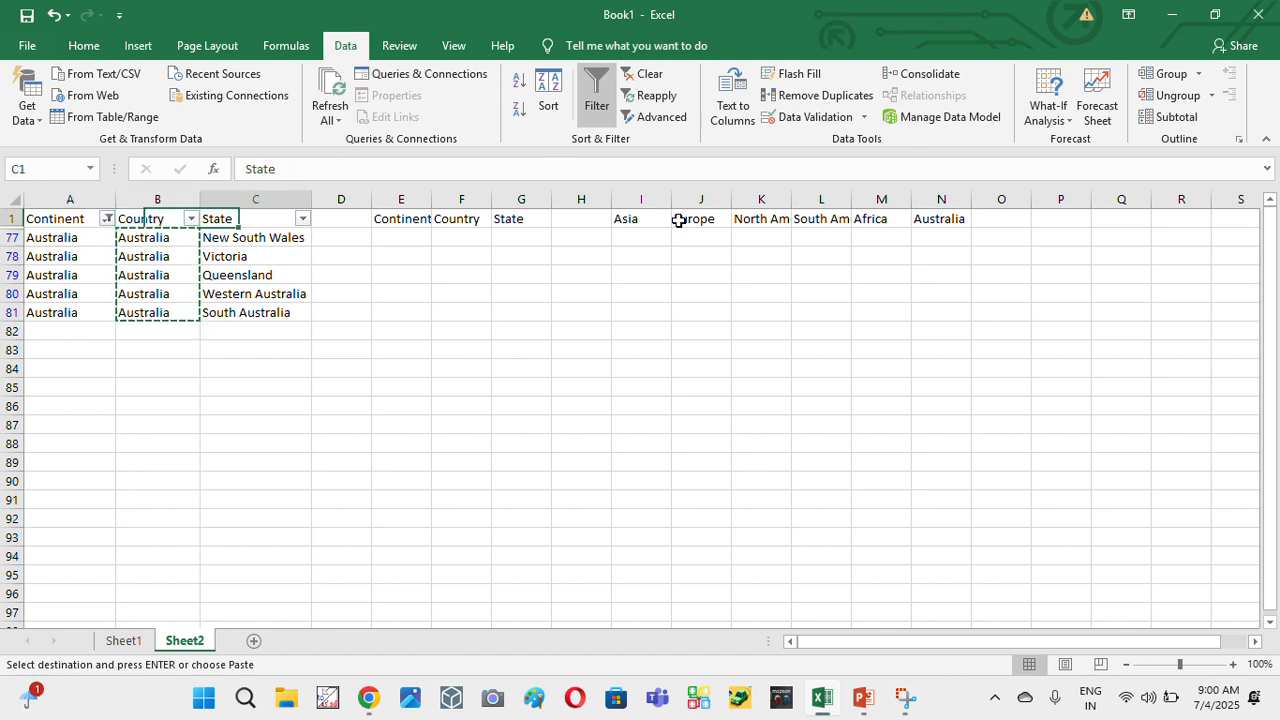
pyautogui.press('Right')
pyautogui.press('Right')
pyautogui.press('Right')
pyautogui.press('Right')
pyautogui.press('Right')
pyautogui.press('Right')
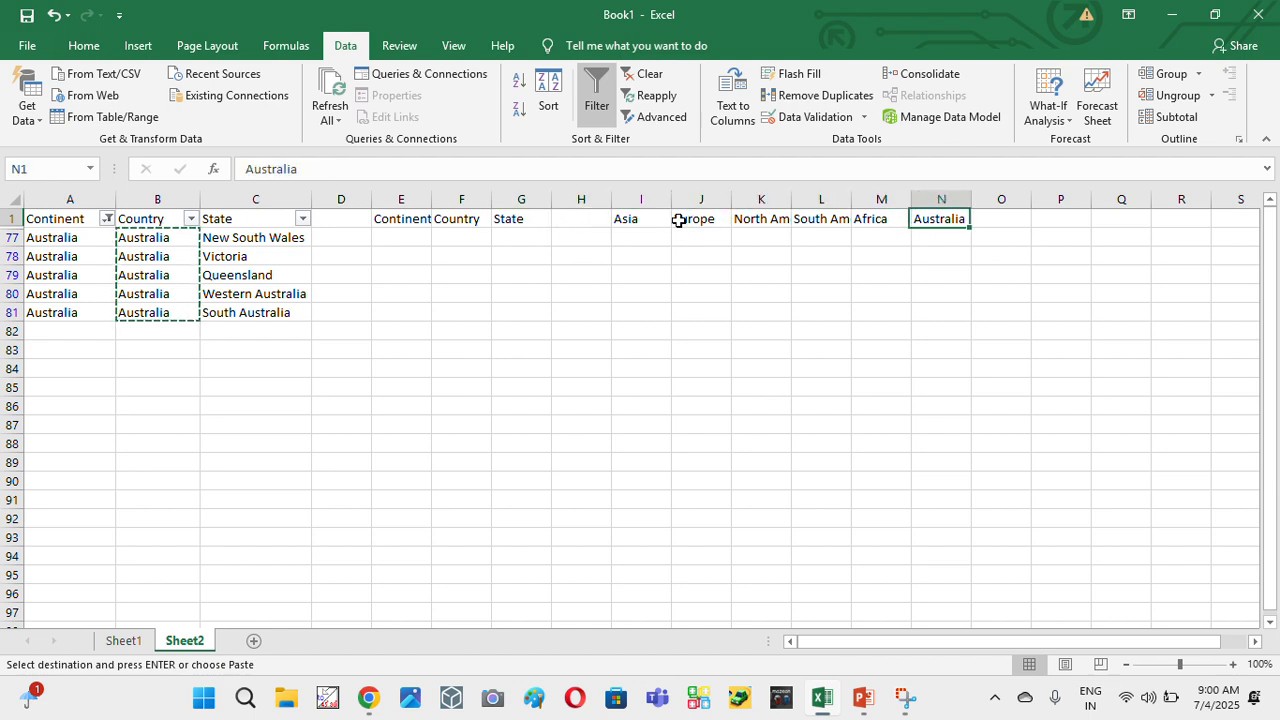
pyautogui.press('Down')
pyautogui.hotkey('ctrl', 'v')
# - Change the Continent column filter from Australia to show only Europe
pyautogui.press('Up')
pyautogui.press('Left')
pyautogui.press('Left')
pyautogui.press('Left')
pyautogui.press('Left')
pyautogui.press('Left')
pyautogui.press('Left')
pyautogui.press('Left')
pyautogui.press('Left')
pyautogui.press('Left')
pyautogui.press('Left')
pyautogui.press('Left')
pyautogui.press('Left')
pyautogui.press('Left')
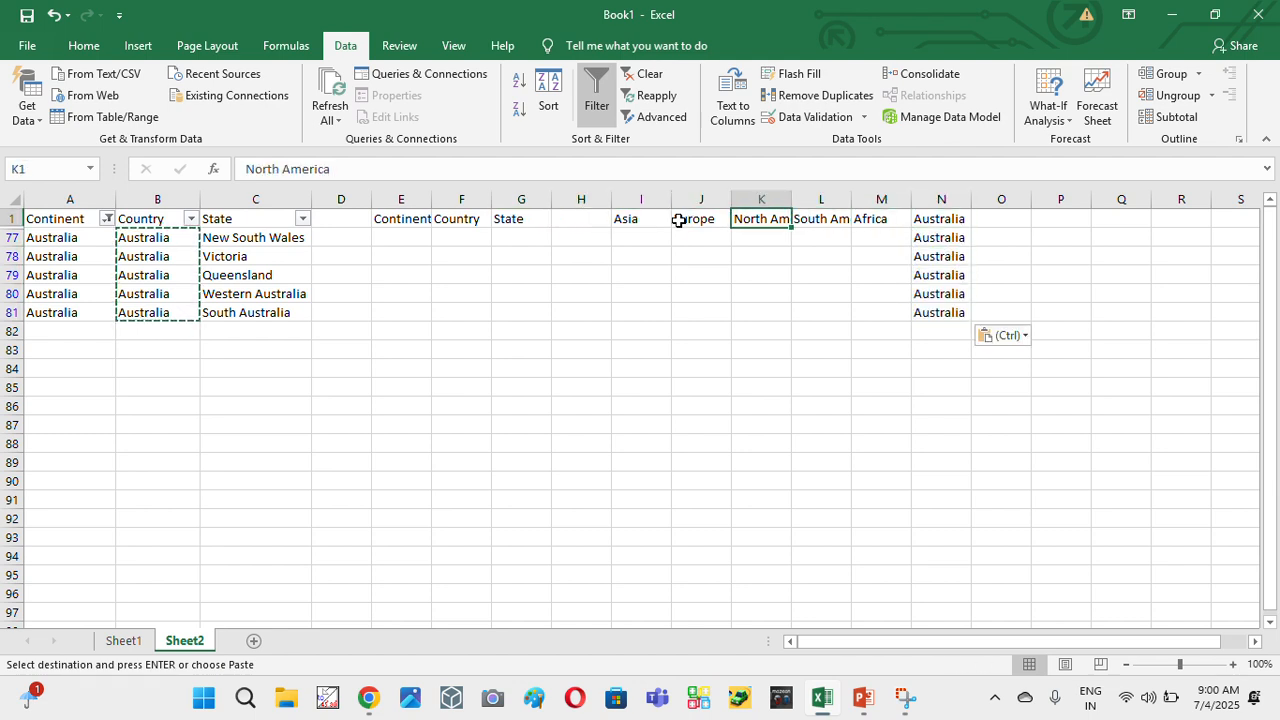
pyautogui.hotkey('alt', 'Down')
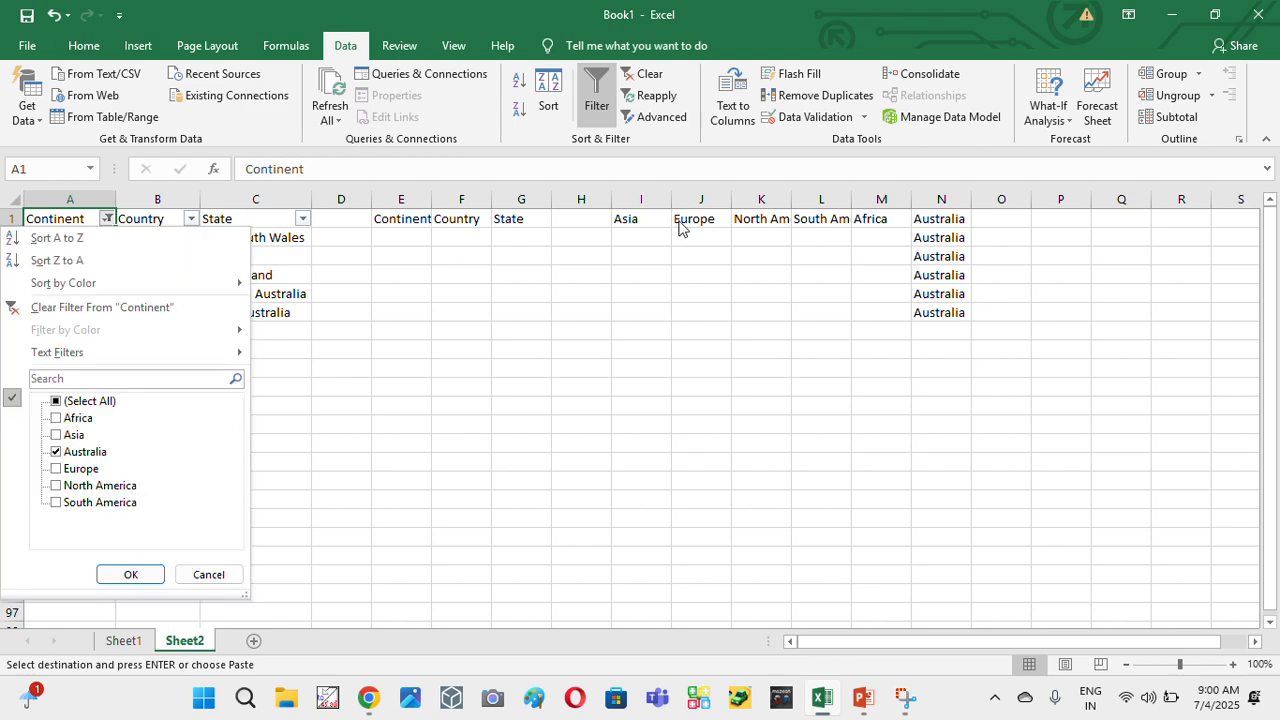
pyautogui.press('Down')
pyautogui.press('Down')
pyautogui.press('Down')
pyautogui.press('Down')
pyautogui.press('Down')
pyautogui.press('Down')
pyautogui.press('Down')
pyautogui.press('Down')
pyautogui.press('Down')
pyautogui.press('Down')
pyautogui.press('Down')
pyautogui.press('space')
pyautogui.press('Down')
pyautogui.press('space')
pyautogui.press('Return')
# - Copy the filtered European country entries B17:B31 and paste them under the Europe header starting at J17
pyautogui.press('Down')
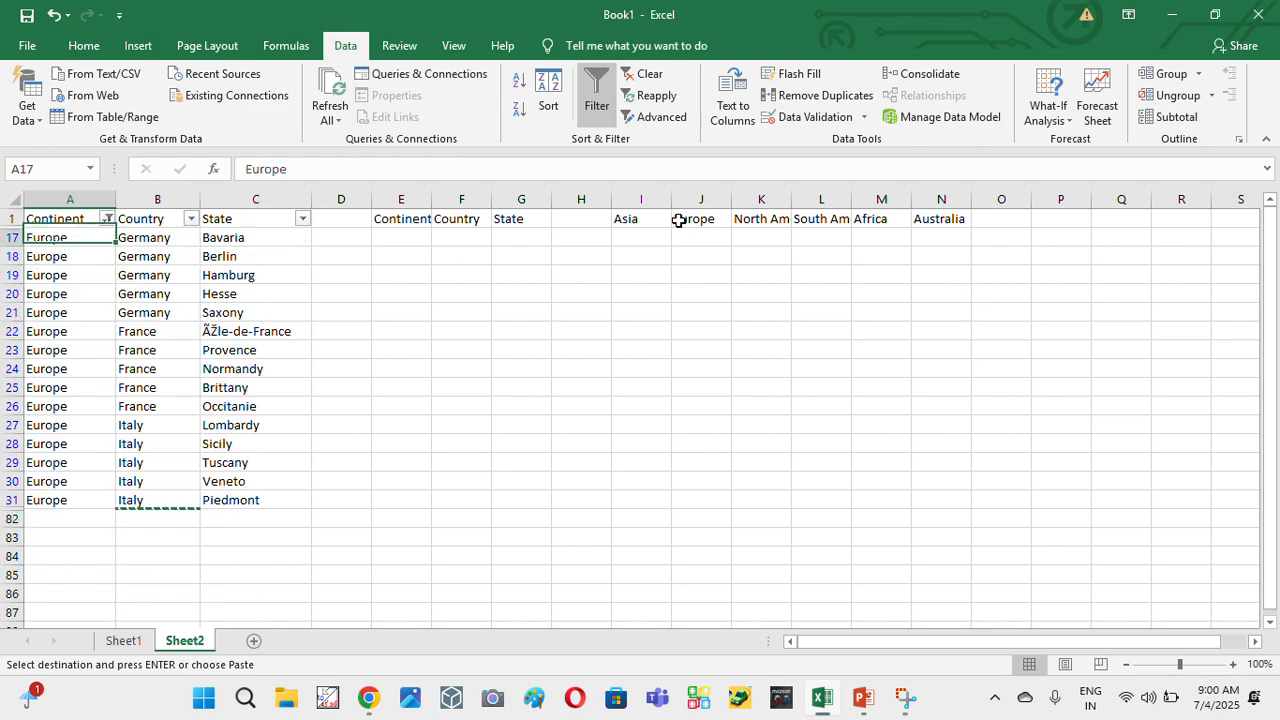
pyautogui.press('Right')
pyautogui.hotkey('ctrl', 'shift', 'Down')
pyautogui.hotkey('ctrl', 'c')
pyautogui.press('Right')
pyautogui.press('Right')
pyautogui.press('Right')
pyautogui.press('Right')
pyautogui.press('Right')
pyautogui.press('Right')
pyautogui.press('Right')
pyautogui.press('Right')
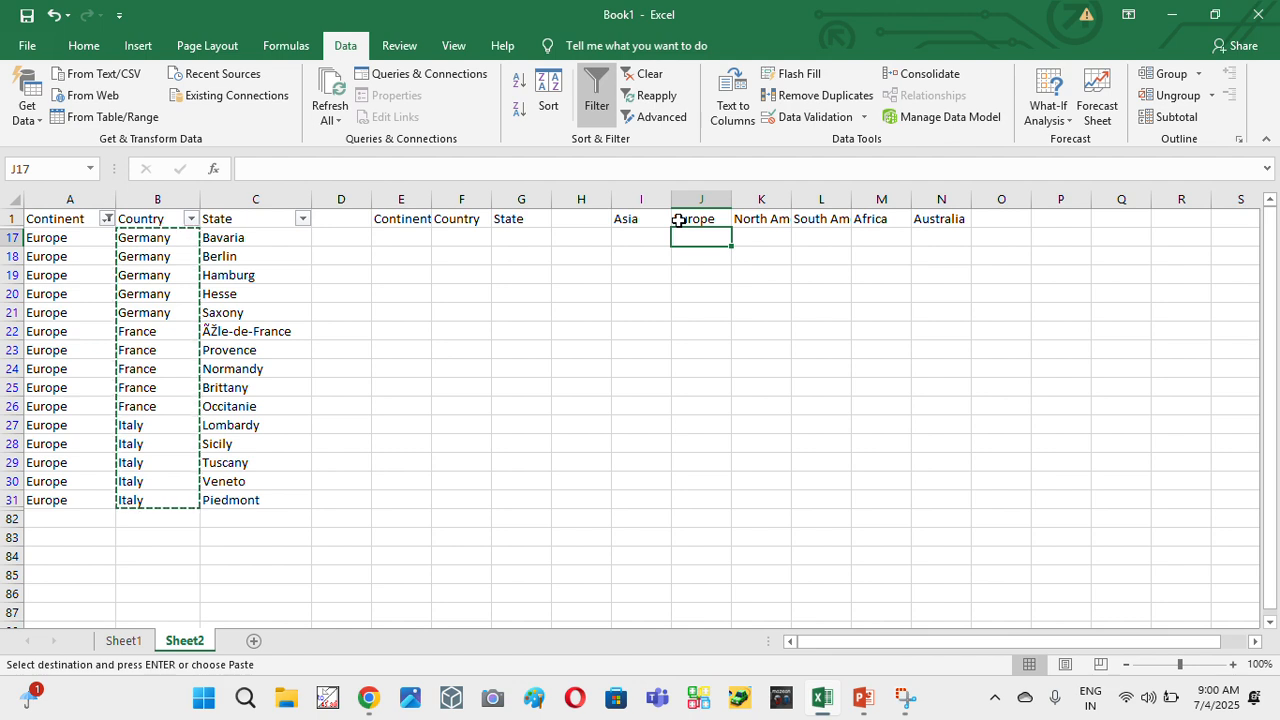
pyautogui.hotkey('ctrl', 'v')
# - Change the Continent column filter from Europe to show only North America
pyautogui.press('Left')
pyautogui.press('Left')
pyautogui.press('Left')
pyautogui.press('Left')
pyautogui.press('Left')
pyautogui.press('Left')
pyautogui.press('Left')
pyautogui.press('Left')
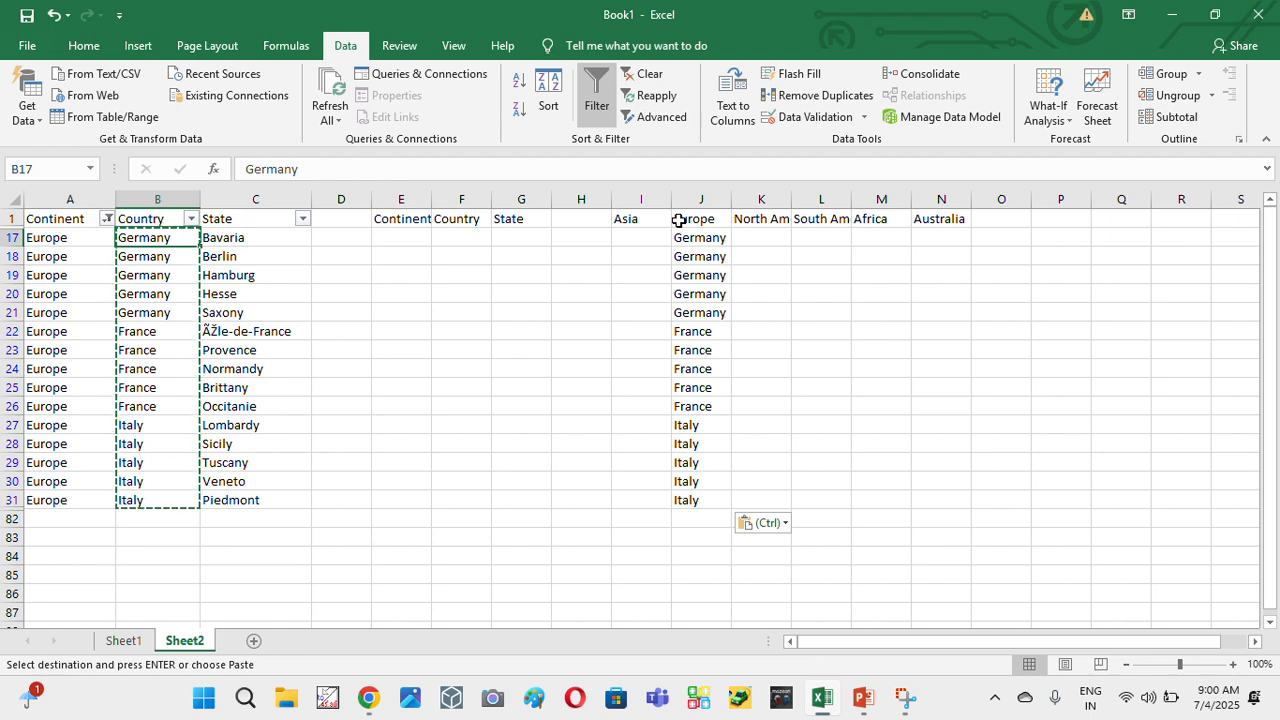
pyautogui.press('Up')
pyautogui.press('Left')
pyautogui.hotkey('alt', 'Down')
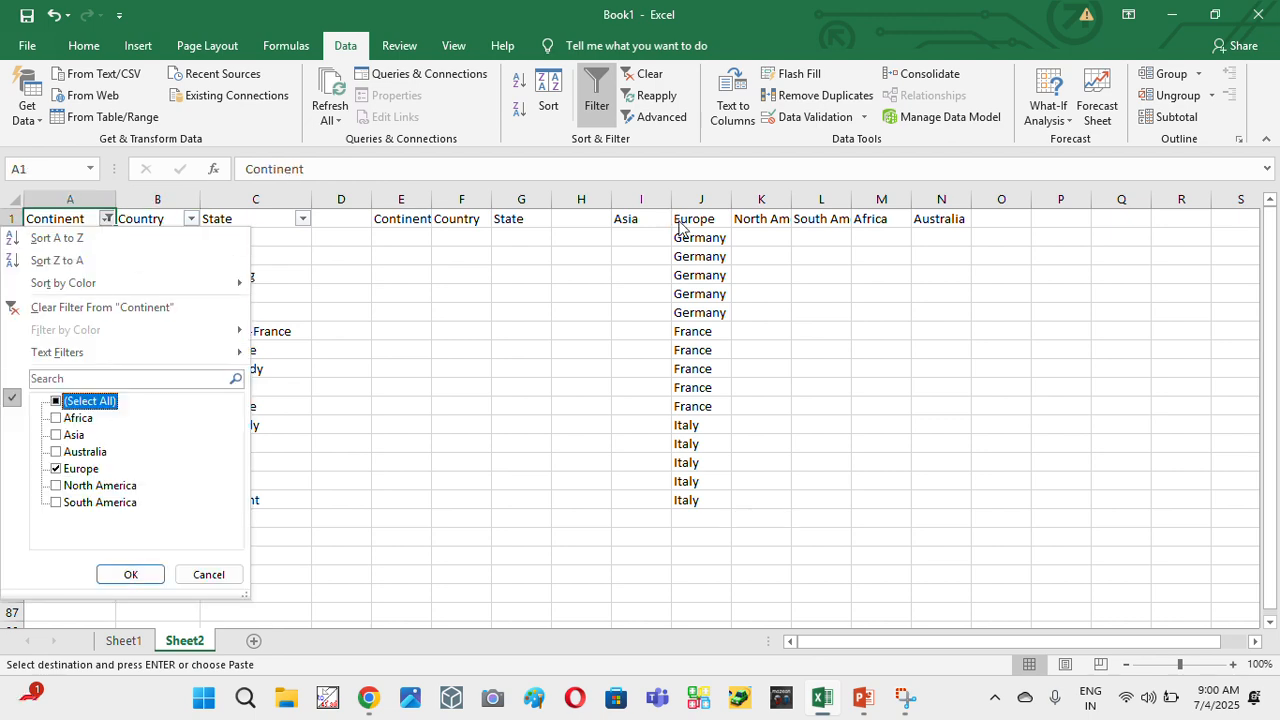
pyautogui.press('Return')
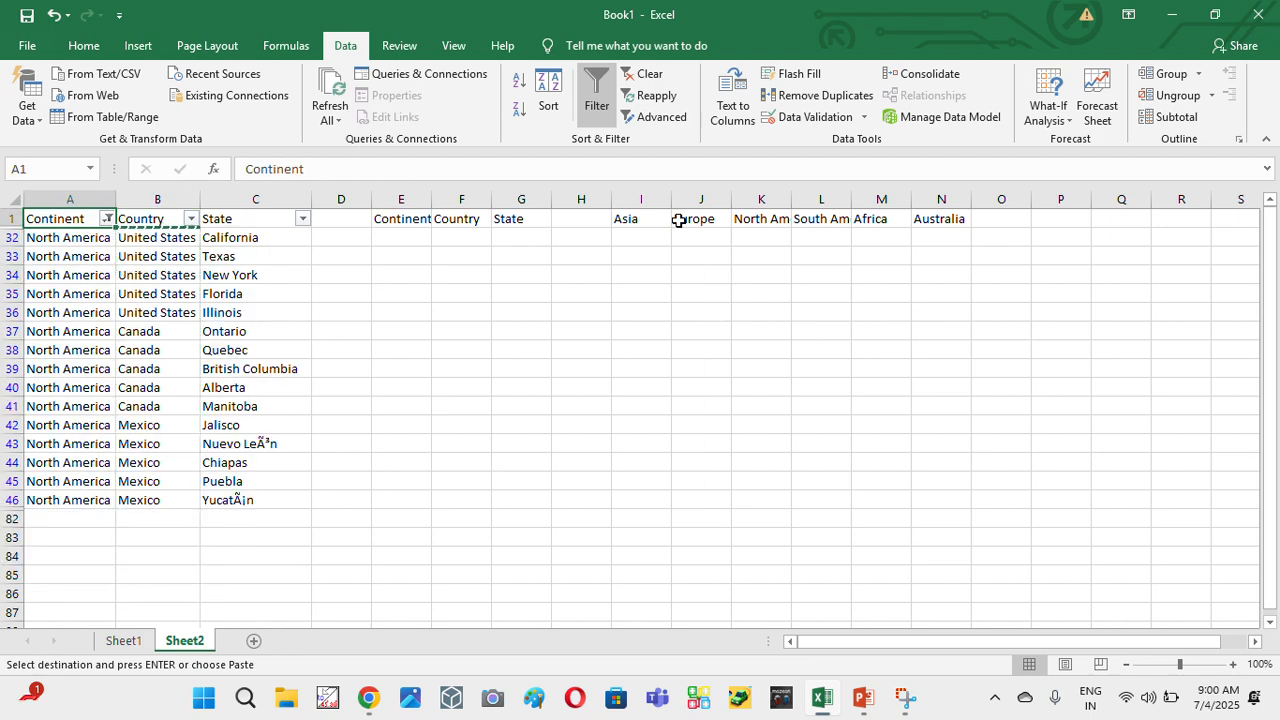
# - Copy the filtered country entries B32:B46 and paste them under the North America header starting at K32
pyautogui.press('Down')
pyautogui.press('Right')
pyautogui.hotkey('ctrl', 'shift', 'Down')
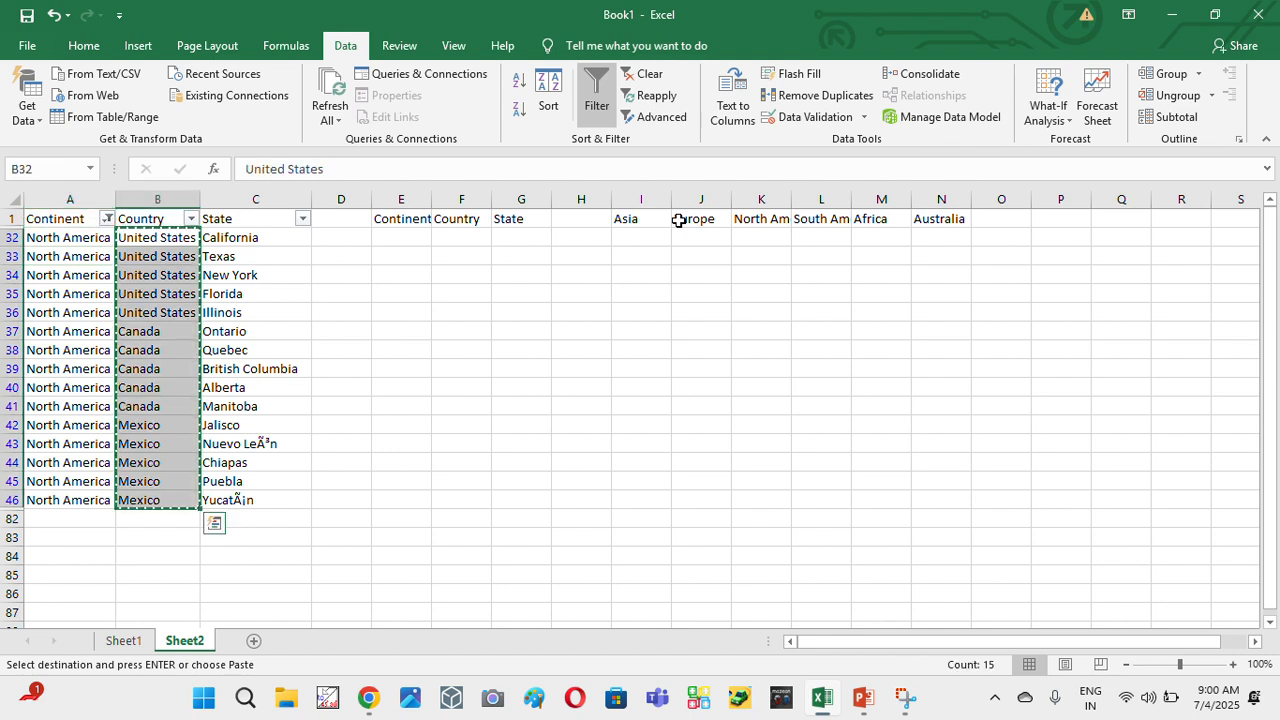
pyautogui.press('Right')
pyautogui.press('Right')
pyautogui.press('Right')
pyautogui.press('Right')
pyautogui.press('Right')
pyautogui.press('Right')
pyautogui.press('Right')
pyautogui.press('Right')
pyautogui.press('Right')
pyautogui.hotkey('ctrl', 'v')
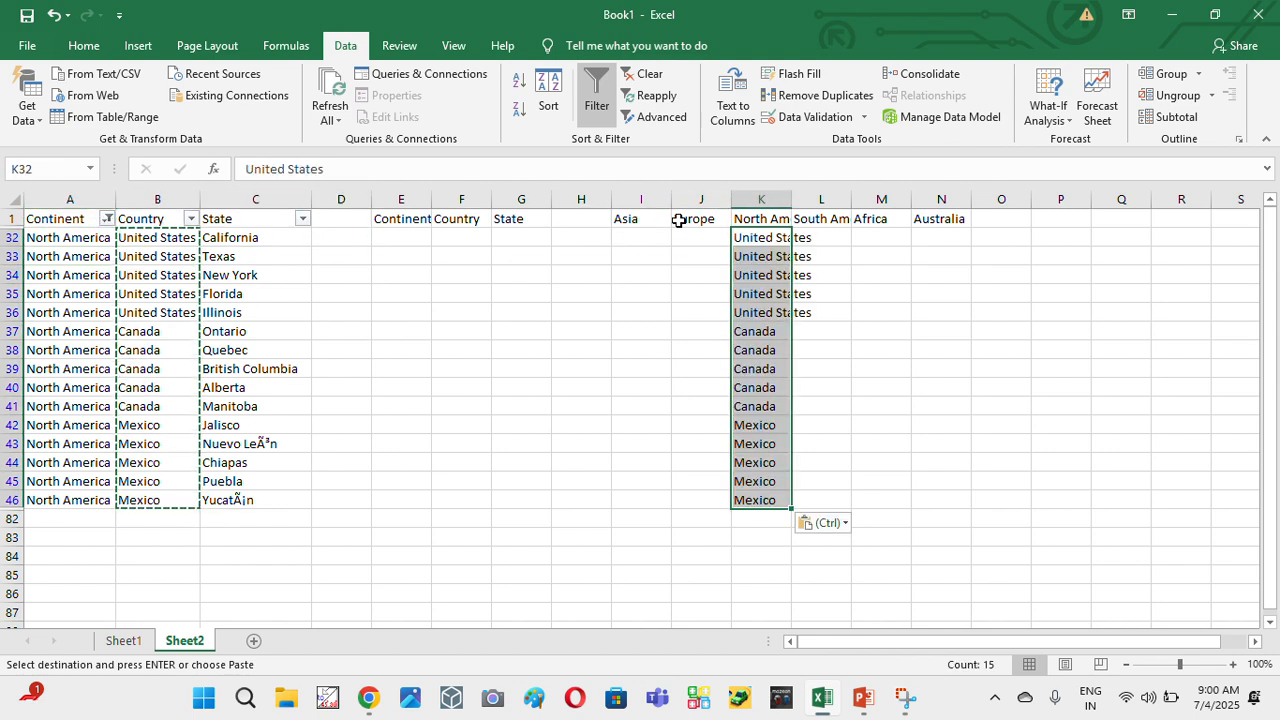
# - Set the Continent column filter to show only South America
pyautogui.press('Left')
pyautogui.press('Left')
pyautogui.press('Left')
pyautogui.press('Left')
pyautogui.press('Left')
pyautogui.press('Left')
pyautogui.press('Left')
pyautogui.press('Left')
pyautogui.press('Left')
pyautogui.press('Left')
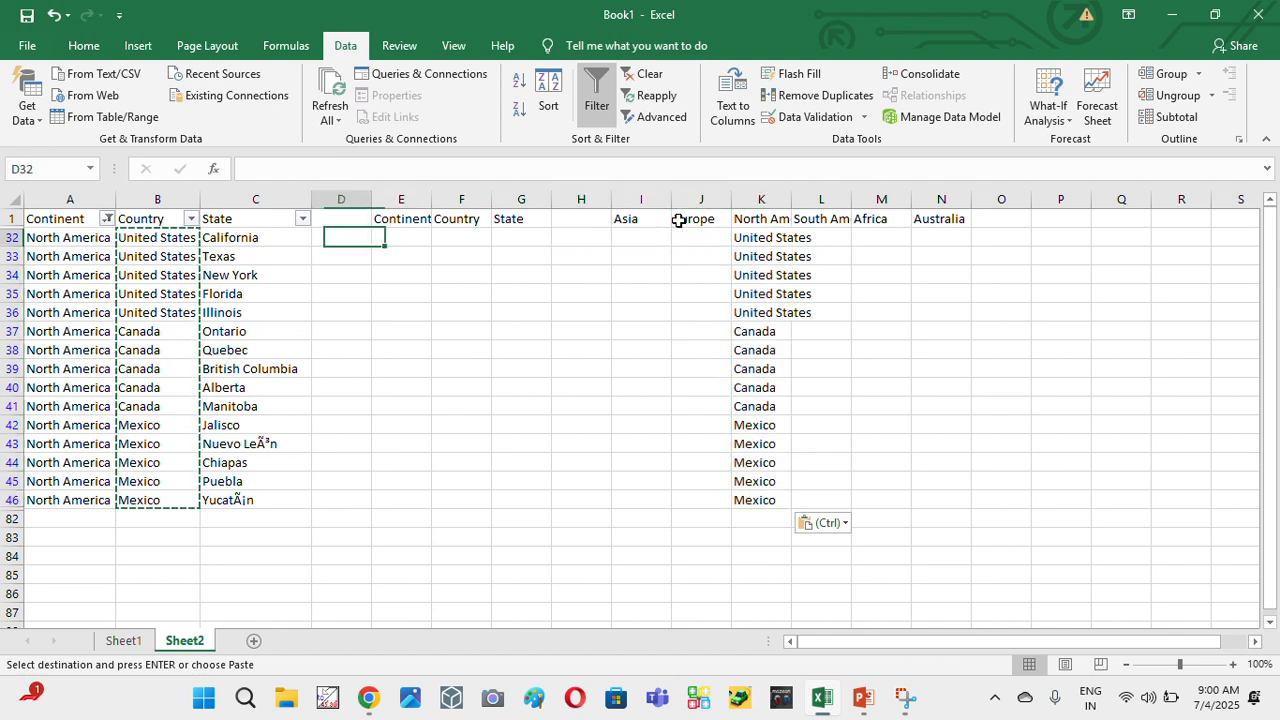
pyautogui.press('Up')
pyautogui.press('Right')
pyautogui.press('Left')
pyautogui.hotkey('alt', 'Down')
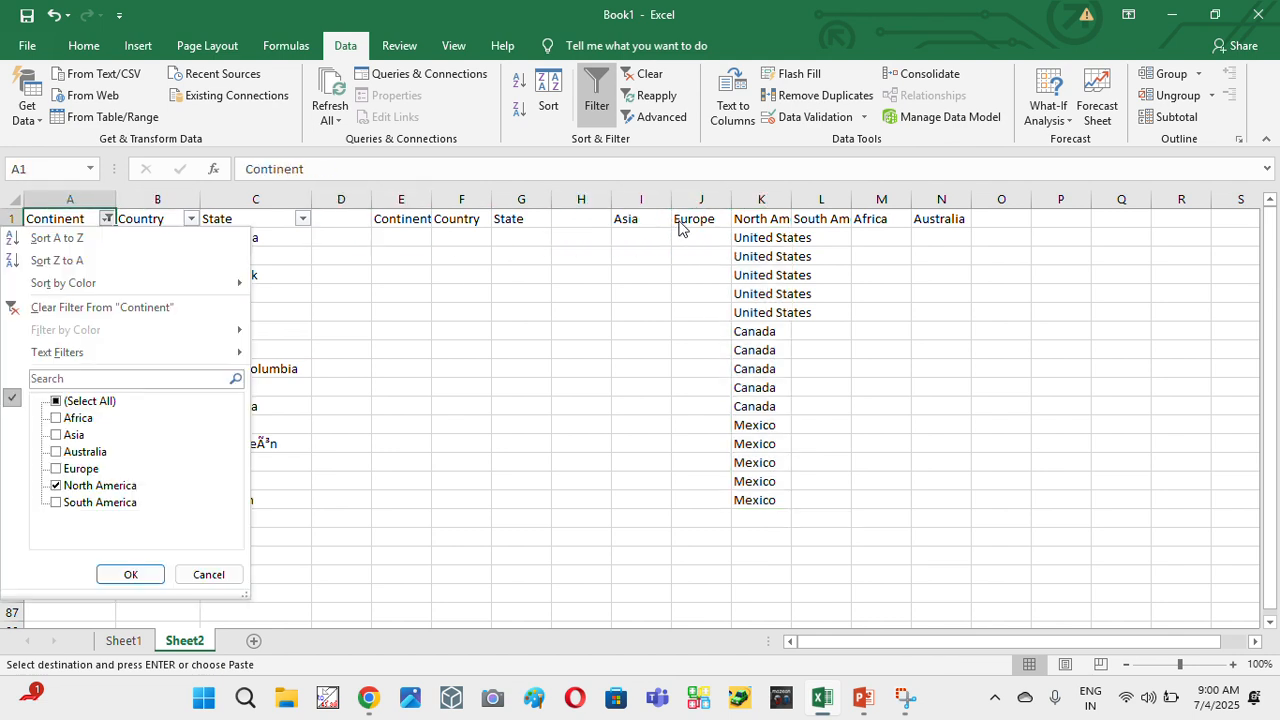
pyautogui.press('Down')
pyautogui.press('Down')
pyautogui.press('Down')
pyautogui.press('Down')
pyautogui.press('Down')
pyautogui.press('Down')
pyautogui.press('Down')
pyautogui.press('Down')
pyautogui.press('Down')
pyautogui.press('Down')
pyautogui.press('Return')
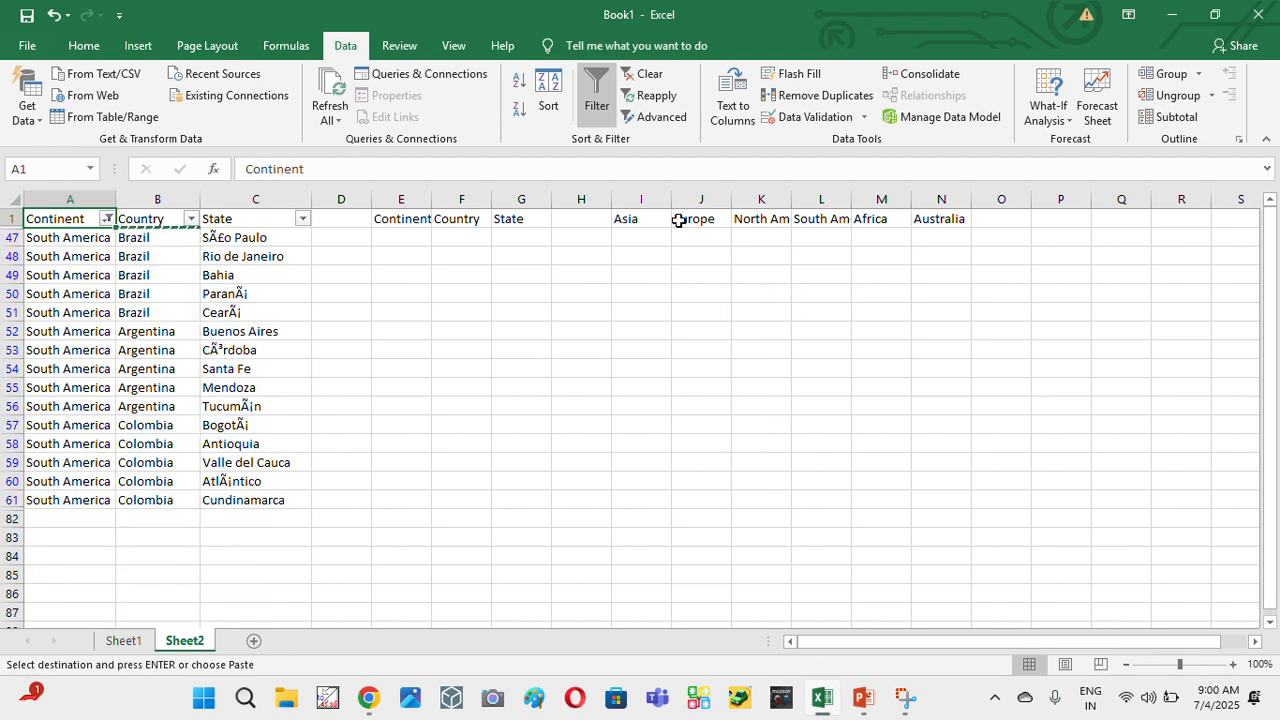
# - Copy the filtered South American country entries B47:B61 and paste them under the South America header starting at L47
pyautogui.press('Down')
pyautogui.press('Right')
pyautogui.hotkey('ctrl', 'shift', 'Down')
pyautogui.hotkey('ctrl', 'c')
pyautogui.press('Right')
pyautogui.hotkey('shift', 'Down')
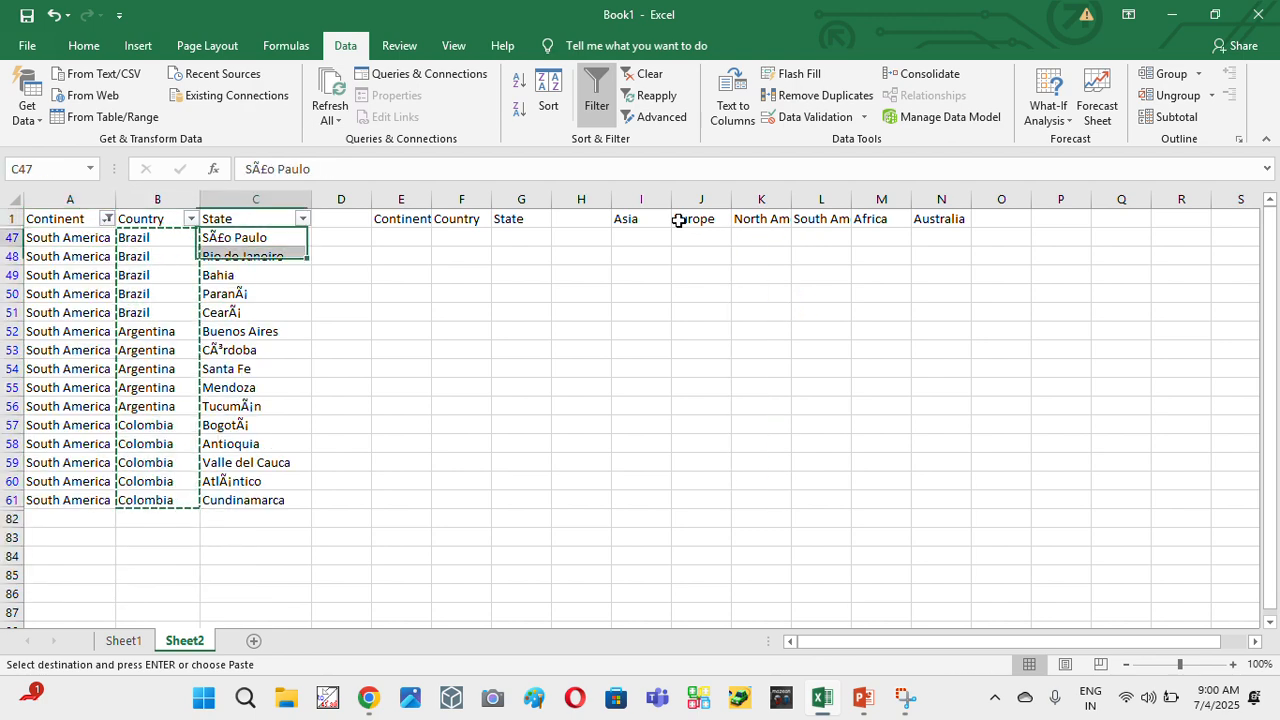
pyautogui.press('Right')
pyautogui.press('Right')
pyautogui.press('Right')
pyautogui.press('Right')
pyautogui.press('Right')
pyautogui.press('Right')
pyautogui.press('Right')
pyautogui.press('Right')
pyautogui.press('Right')
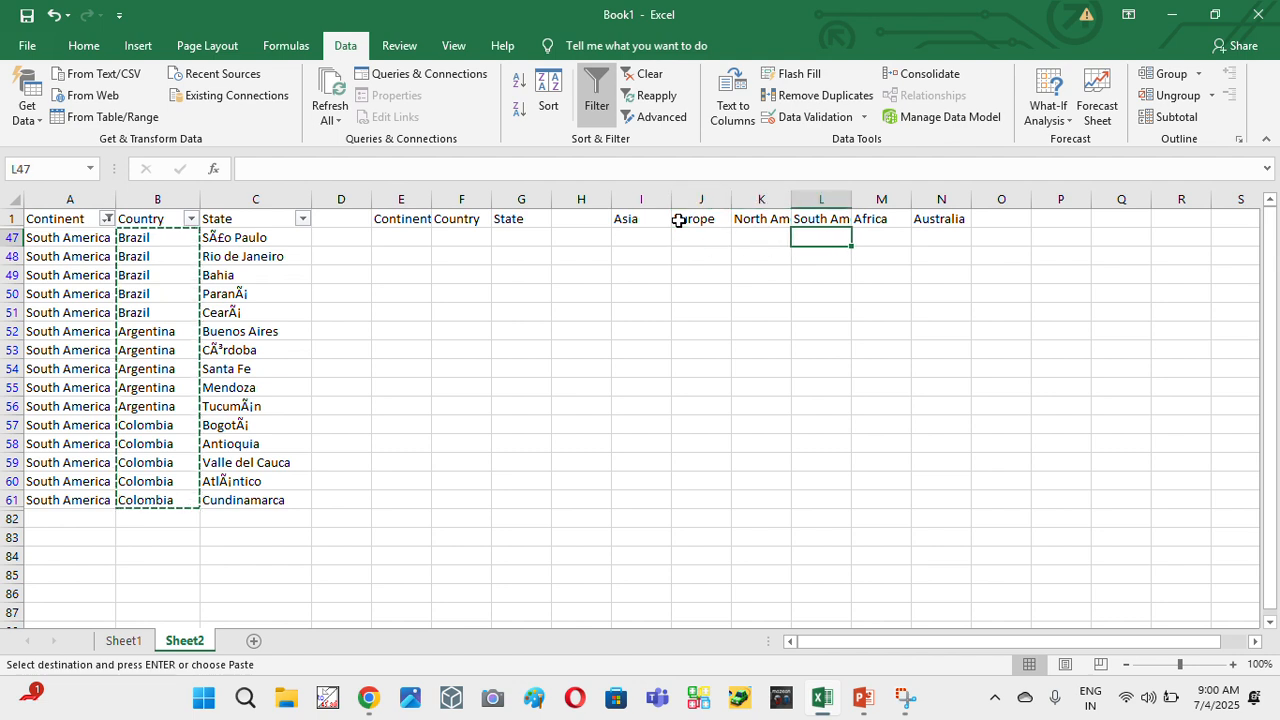
pyautogui.hotkey('ctrl', 'v')
pyautogui.hotkey('ctrl', 'Up')
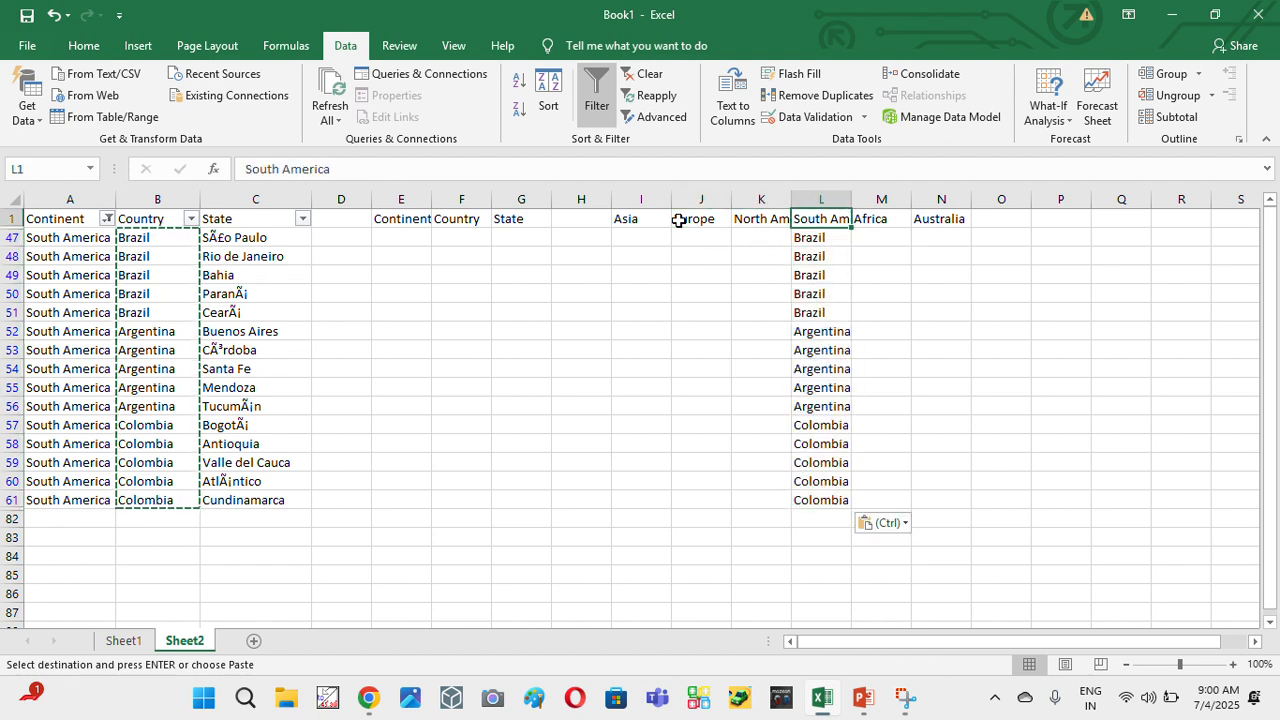
pyautogui.press('Down')
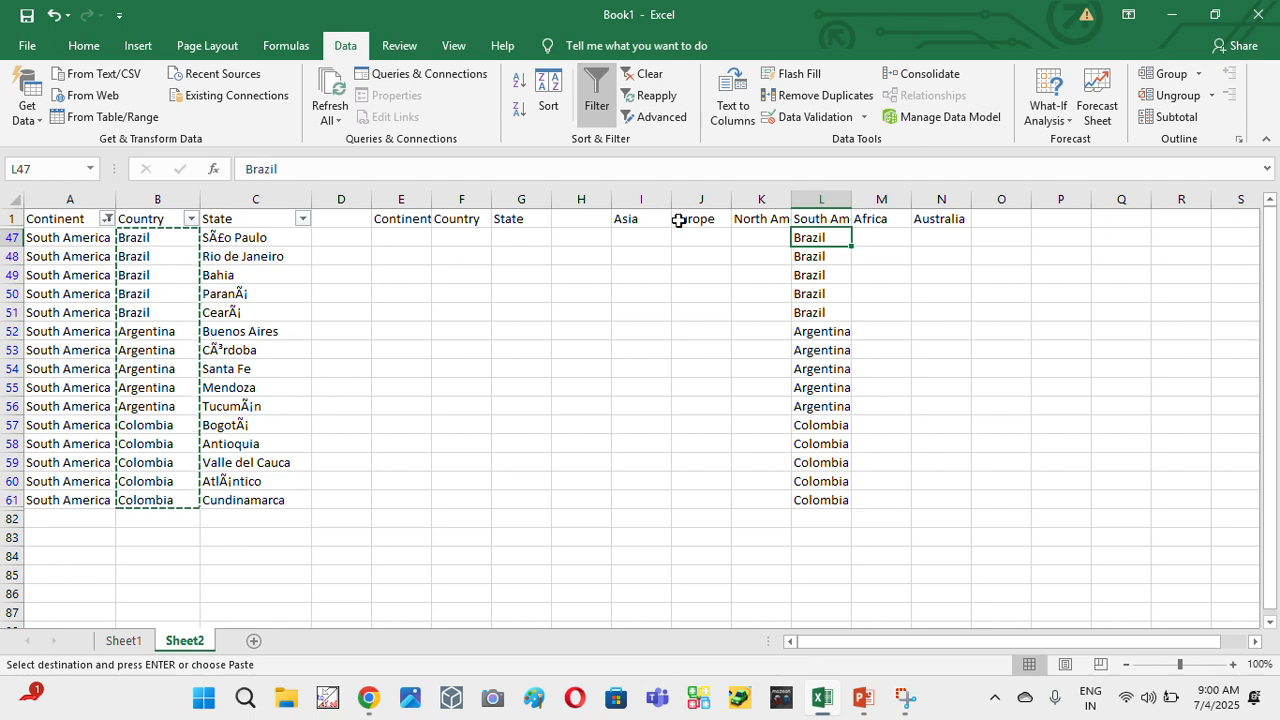
# - Undo the South America paste and the recent filter changes, and turn off filtering on the Continent, Country and State headers
pyautogui.hotkey('ctrl', 'z')
pyautogui.hotkey('ctrl', 'z')
pyautogui.hotkey('ctrl', 'z')
pyautogui.hotkey('ctrl', 'z')
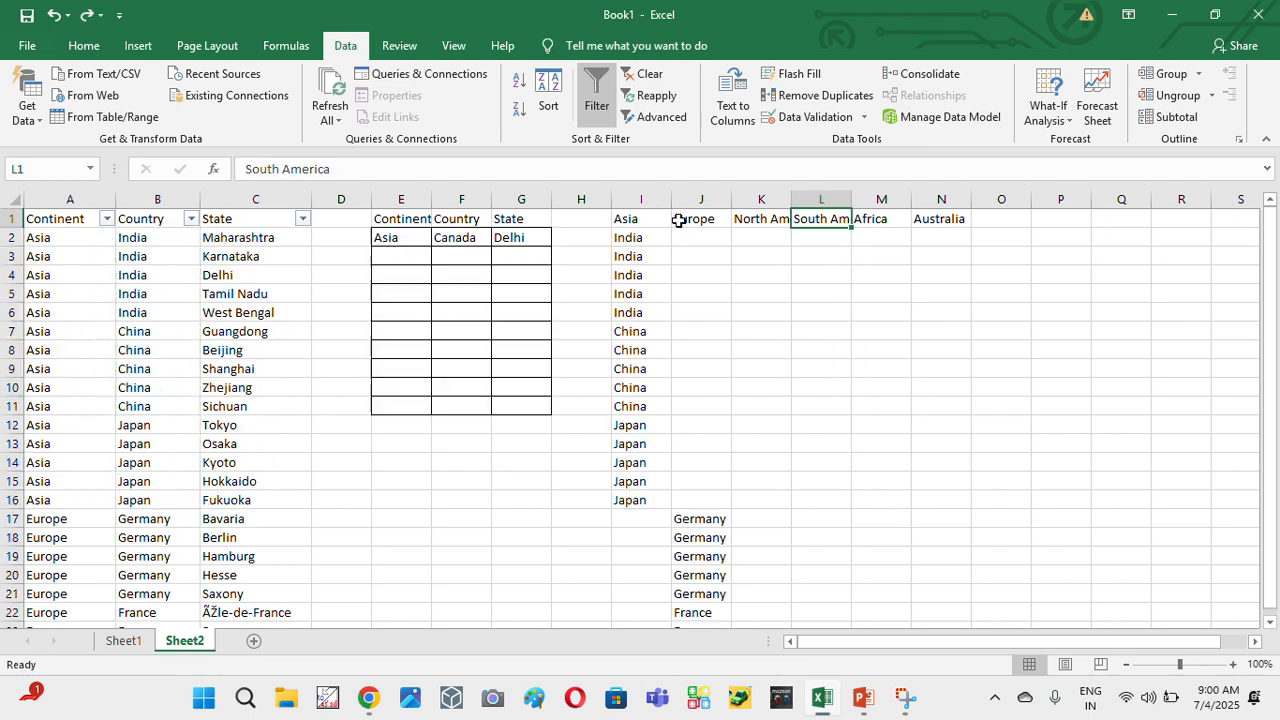
pyautogui.hotkey('ctrl', 'shift', 'l')
# - Copy the European country entries J17:J31 and paste them directly below the Europe header starting at J2
pyautogui.press('Down')
pyautogui.press('Down')
pyautogui.press('Down')
pyautogui.press('Down')
pyautogui.press('Down')
pyautogui.press('Down')
pyautogui.press('Down')
pyautogui.press('Down')
pyautogui.press('Down')
pyautogui.press('Down')
pyautogui.press('Down')
pyautogui.press('Down')
pyautogui.press('Down')
pyautogui.press('Down')
pyautogui.press('Down')
pyautogui.press('Down')
pyautogui.press('Down')
pyautogui.press('Down')
pyautogui.press('Down')
pyautogui.press('Down')
pyautogui.press('Left')
pyautogui.press('Left')
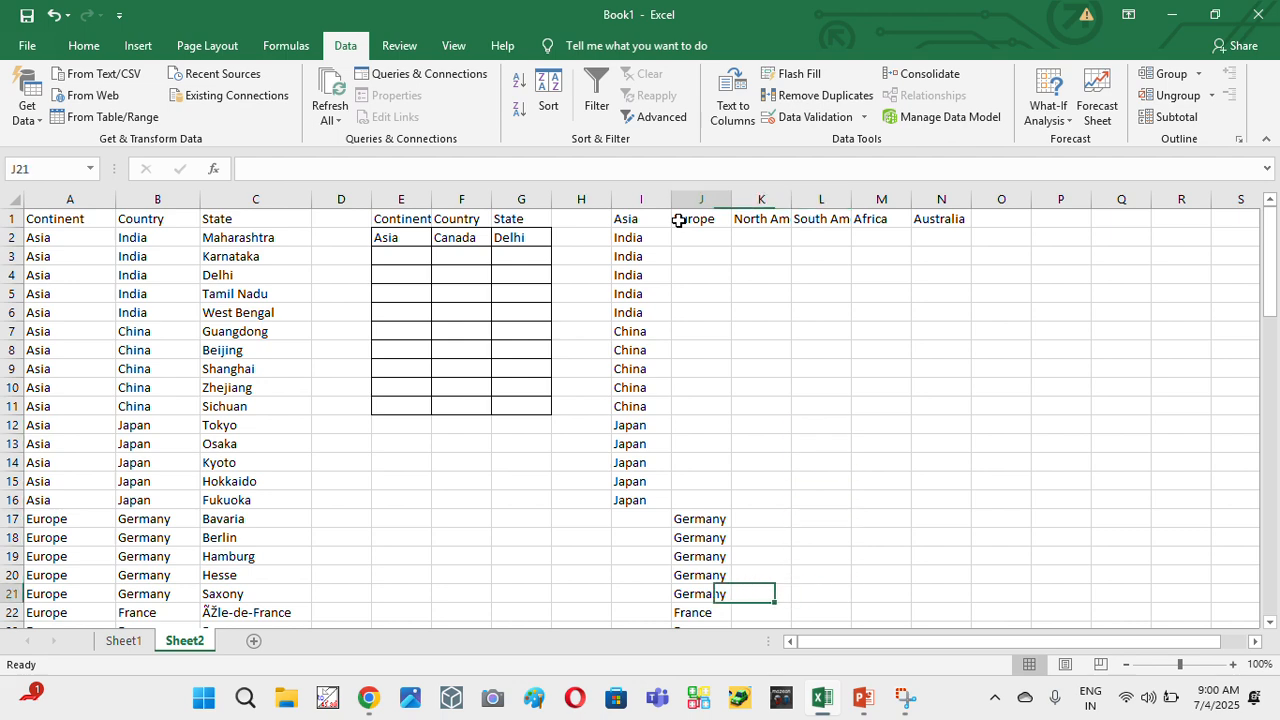
pyautogui.press('Up')
pyautogui.press('Up')
pyautogui.press('Up')
pyautogui.press('Up')
pyautogui.hotkey('shift', 'Down')
pyautogui.hotkey('shift', 'Down')
pyautogui.hotkey('shift', 'Down')
pyautogui.hotkey('shift', 'Down')
pyautogui.hotkey('shift', 'Down')
pyautogui.hotkey('shift', 'Down')
pyautogui.hotkey('shift', 'Down')
pyautogui.hotkey('shift', 'Down')
pyautogui.hotkey('shift', 'Down')
pyautogui.hotkey('shift', 'Down')
pyautogui.hotkey('shift', 'Down')
pyautogui.hotkey('shift', 'Down')
pyautogui.hotkey('shift', 'Down')
pyautogui.hotkey('shift', 'Down')
pyautogui.hotkey('ctrl', 'c')
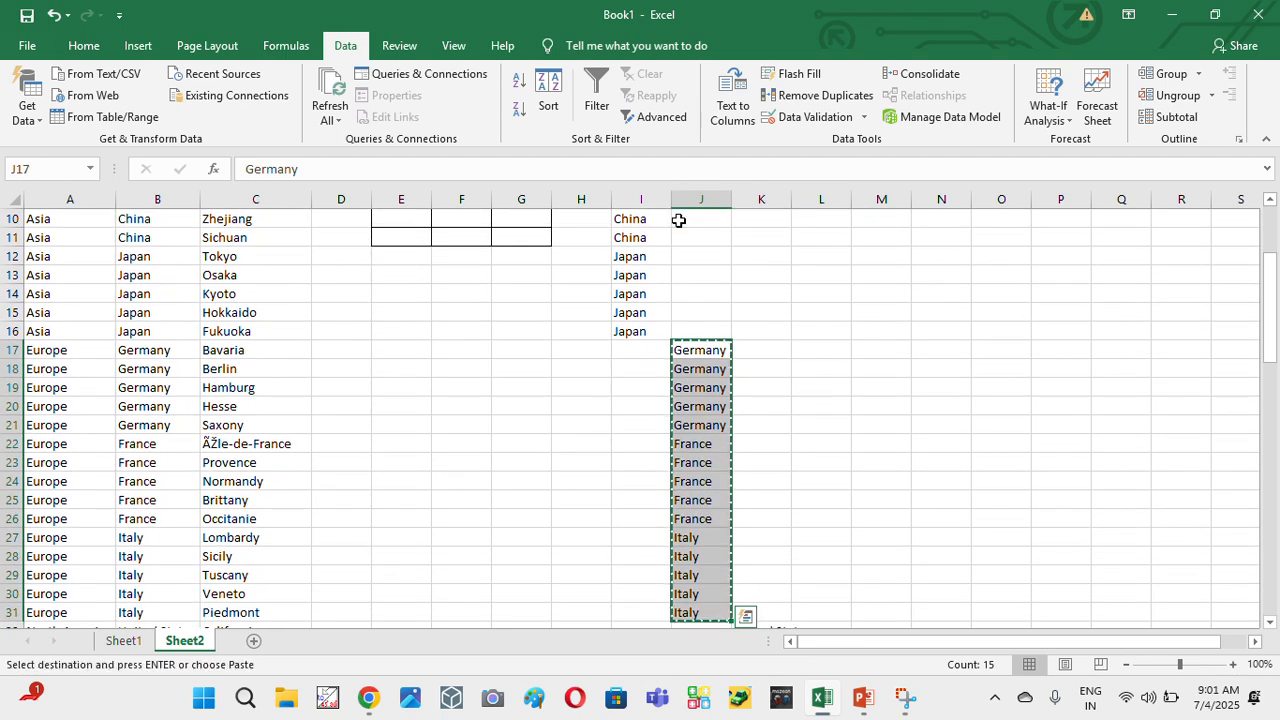
pyautogui.hotkey('ctrl', 'Up')
pyautogui.press('Down')
pyautogui.hotkey('ctrl', 'v')
# - Delete the duplicate European country entries in J17:J31
pyautogui.press('Down')
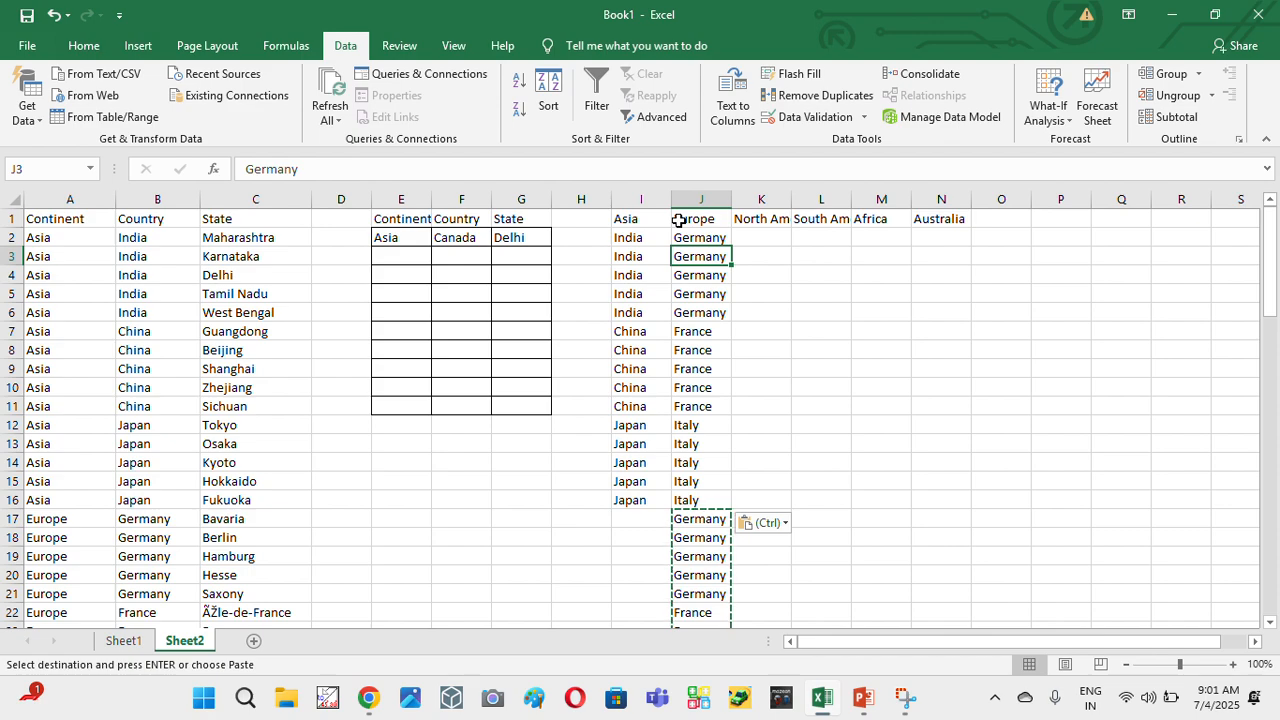
pyautogui.press('Down')
pyautogui.press('Down')
pyautogui.press('Down')
pyautogui.press('Down')
pyautogui.press('Down')
pyautogui.press('Down')
pyautogui.press('Down')
pyautogui.press('Down')
pyautogui.press('Down')
pyautogui.press('Down')
pyautogui.press('Down')
pyautogui.press('Down')
pyautogui.press('Down')
pyautogui.press('Down')
pyautogui.hotkey('shift', 'Down')
pyautogui.hotkey('shift', 'Down')
pyautogui.hotkey('shift', 'Down')
pyautogui.hotkey('shift', 'Down')
pyautogui.hotkey('shift', 'Down')
pyautogui.hotkey('shift', 'Down')
pyautogui.hotkey('shift', 'Down')
pyautogui.hotkey('shift', 'Down')
pyautogui.hotkey('shift', 'Down')
pyautogui.hotkey('shift', 'Down')
pyautogui.hotkey('shift', 'Down')
pyautogui.hotkey('shift', 'Down')
pyautogui.hotkey('shift', 'Down')
pyautogui.hotkey('shift', 'Down')
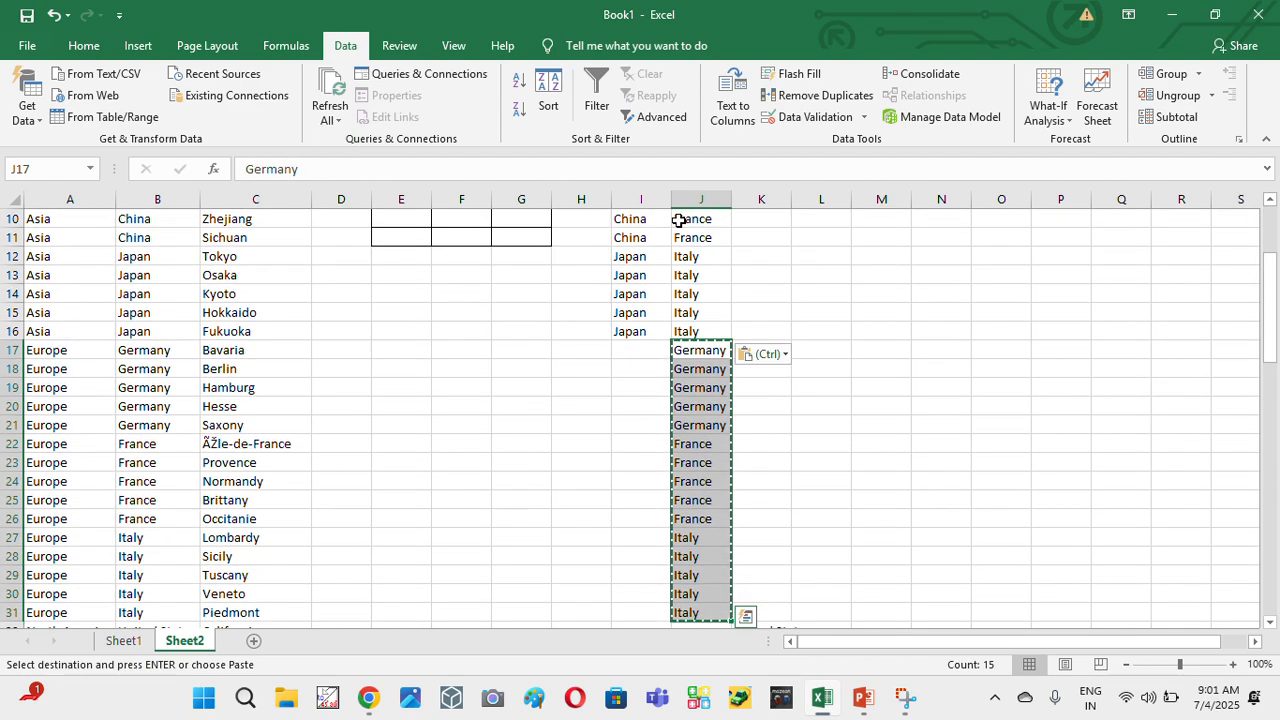
pyautogui.press('super+shift+s')
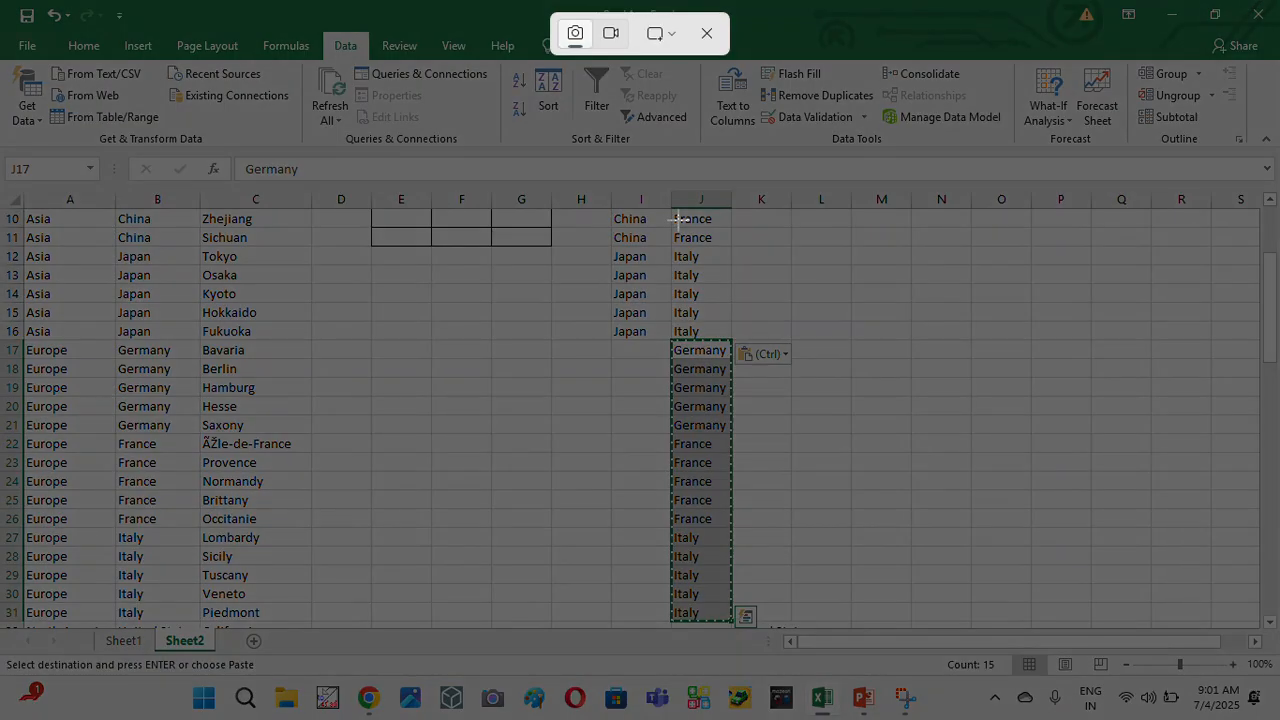
pyautogui.click(710, 36)
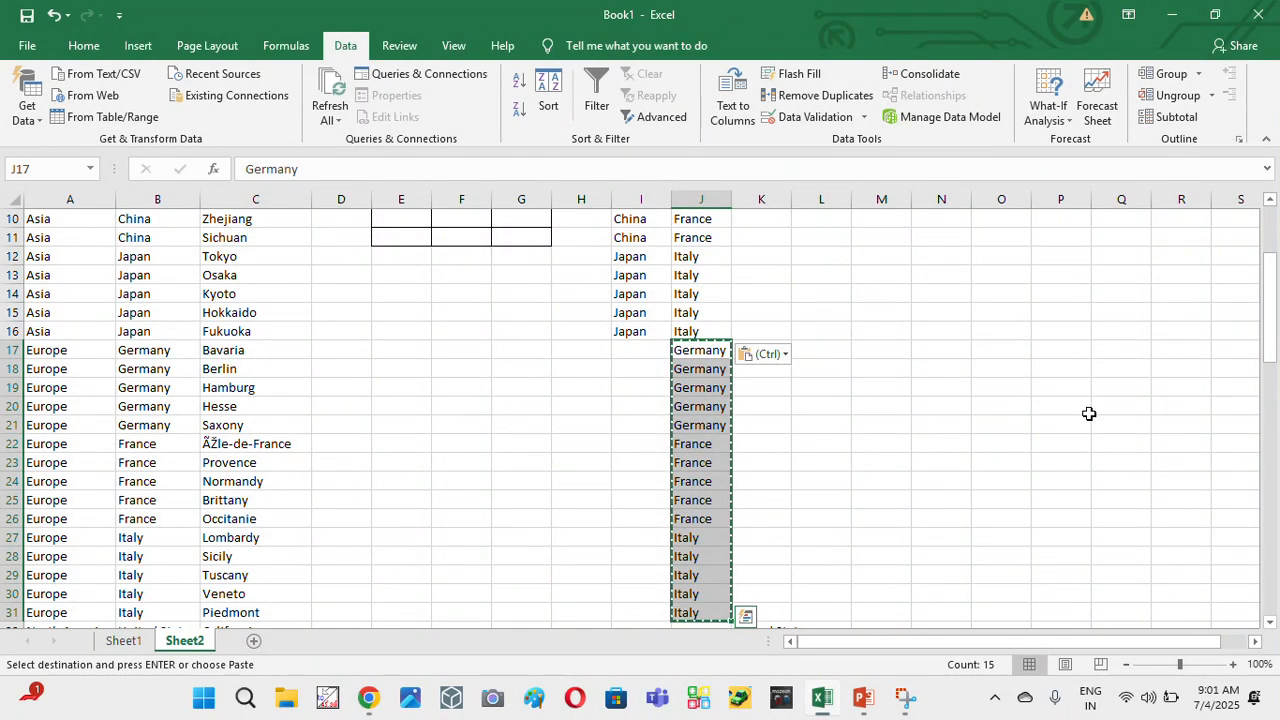
pyautogui.press('Delete')
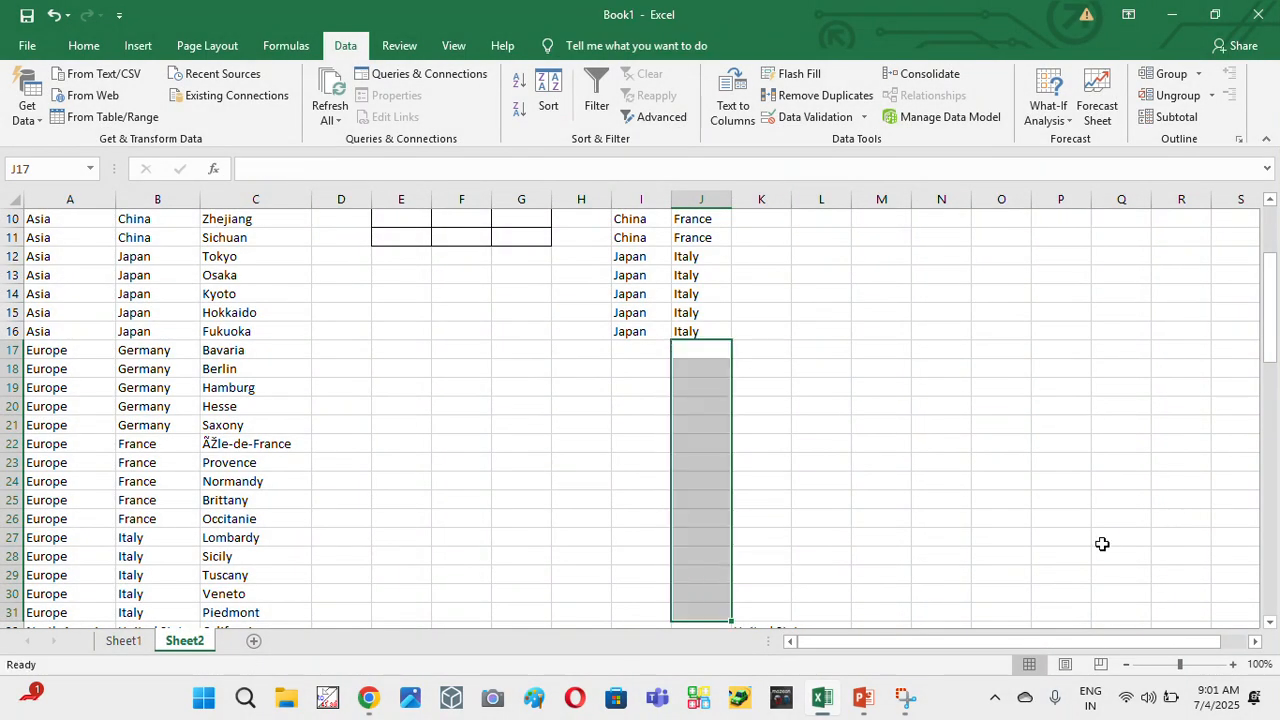
# - Copy the North American country entries K32:K46 and paste them directly below the North America header starting at K2
pyautogui.press('Down')
pyautogui.press('Down')
pyautogui.press('Right')
pyautogui.hotkey('ctrl', 'Down')
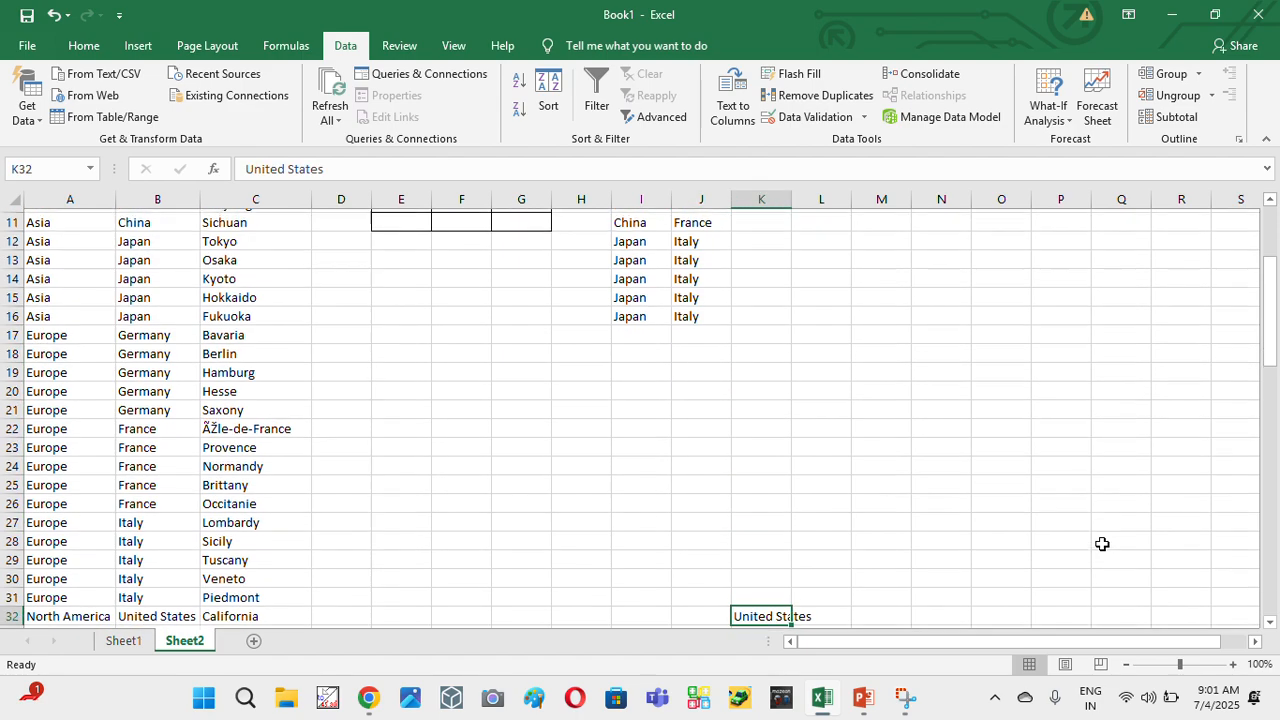
pyautogui.hotkey('ctrl', 'shift', 'Down')
pyautogui.hotkey('ctrl', 'c')
pyautogui.hotkey('ctrl', 'Up')
pyautogui.press('Down')
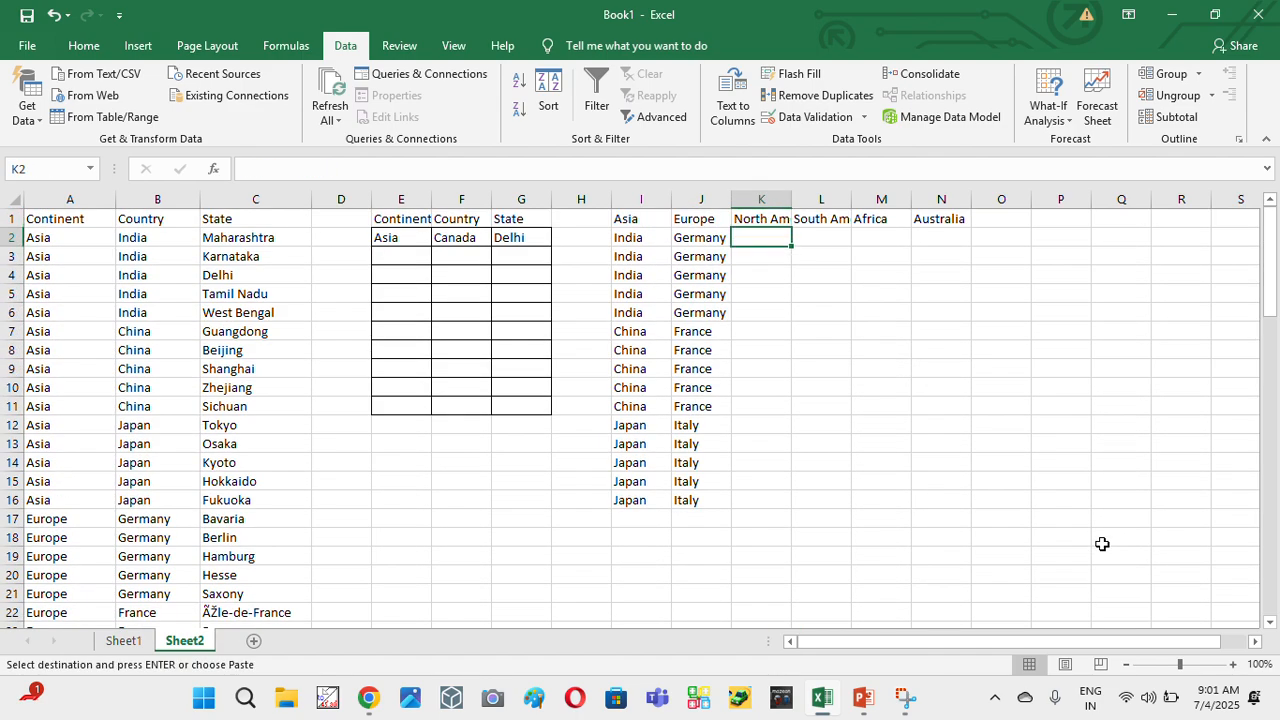
pyautogui.hotkey('ctrl', 'v')
# - Delete the duplicate North American country entries in K32:K46
pyautogui.hotkey('ctrl', 'Down')
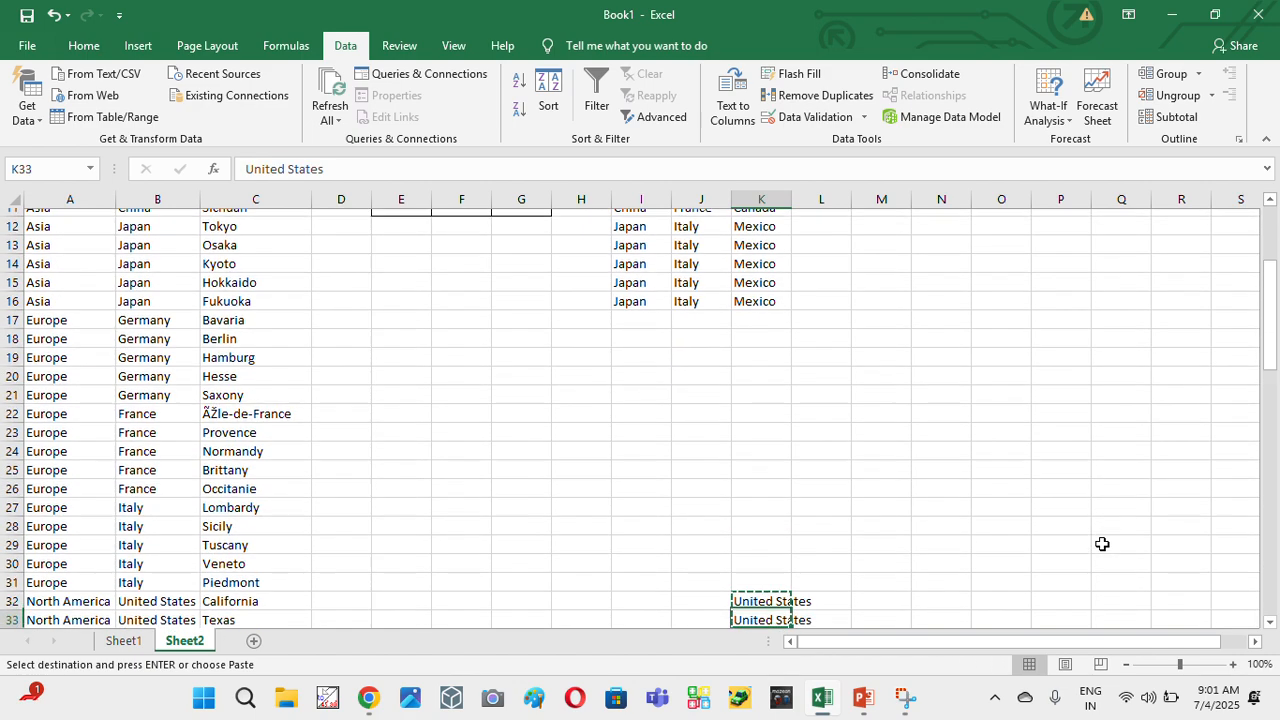
pyautogui.hotkey('ctrl', 'shift', 'Down')
pyautogui.press('Delete')
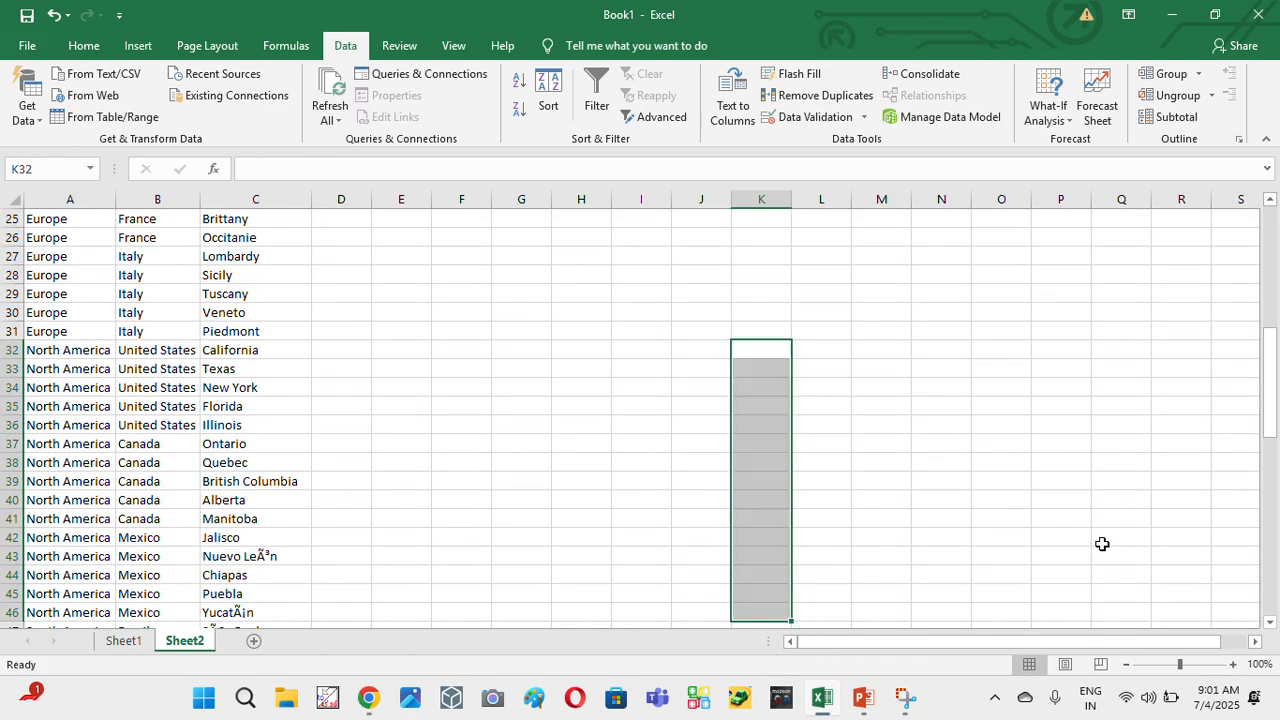
pyautogui.hotkey('ctrl', 'Up')
pyautogui.hotkey('ctrl', 'Up')
pyautogui.press('Down')
pyautogui.press('Right')
pyautogui.press('Right')
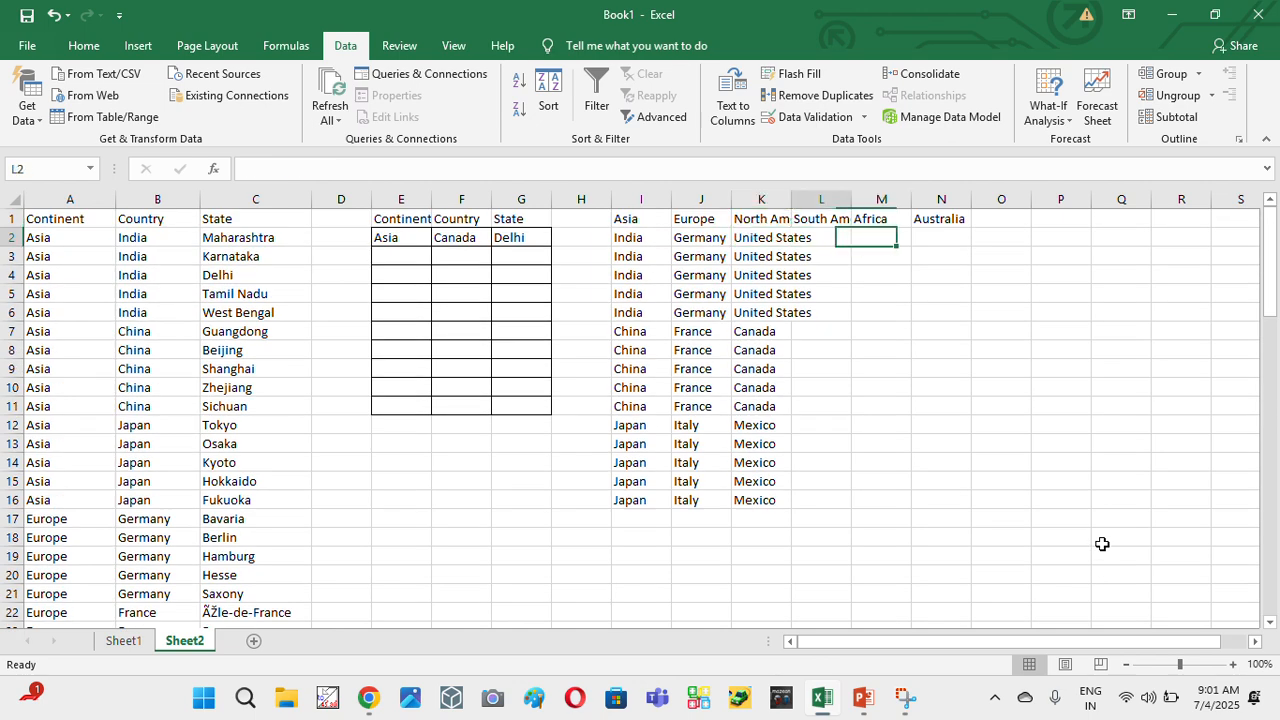
pyautogui.press('Left')
pyautogui.press('Left')
pyautogui.press('Down')
pyautogui.press('Right')
pyautogui.press('Up')
pyautogui.press('Up')
pyautogui.press('Down')
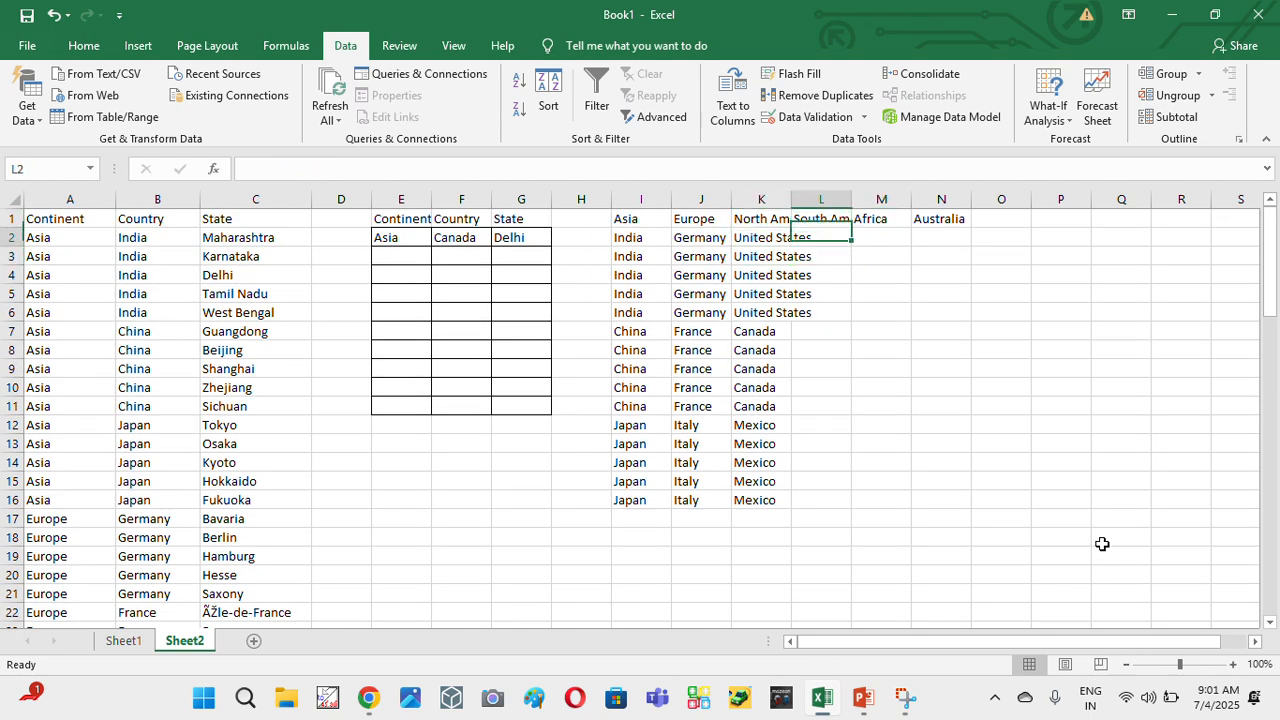
pyautogui.hotkey('ctrl', 'Down')
pyautogui.hotkey('ctrl', 'Up')
pyautogui.press('Down')
pyautogui.press('Down')
pyautogui.press('Left')
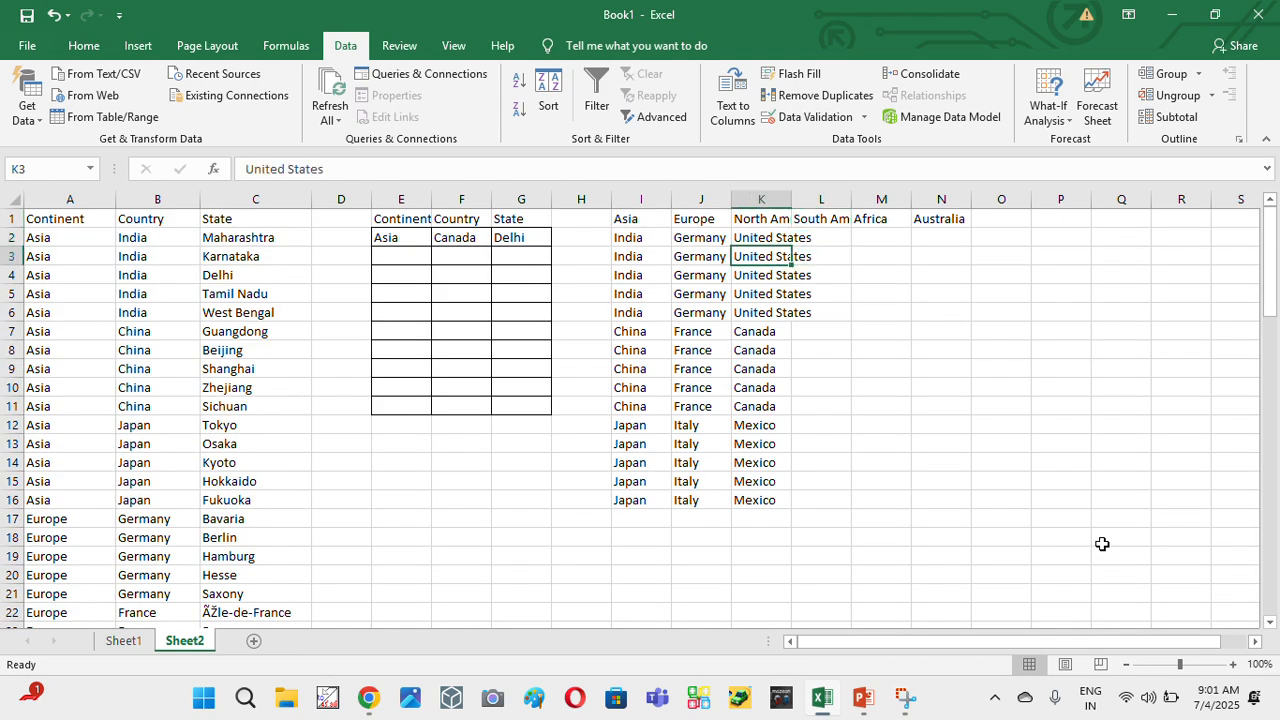
# - Look through the African rows near the end of the Country column and return to the Continent header
pyautogui.hotkey('ctrl', 'Left')
pyautogui.hotkey('ctrl', 'Left')
pyautogui.hotkey('ctrl', 'Left')
pyautogui.hotkey('ctrl', 'Down')
pyautogui.press('Right')
pyautogui.press('Up')
pyautogui.press('Up')
pyautogui.press('Up')
pyautogui.press('Up')
pyautogui.press('Up')
pyautogui.press('Up')
pyautogui.press('Up')
pyautogui.press('Up')
pyautogui.press('Up')
pyautogui.press('Up')
pyautogui.press('Up')
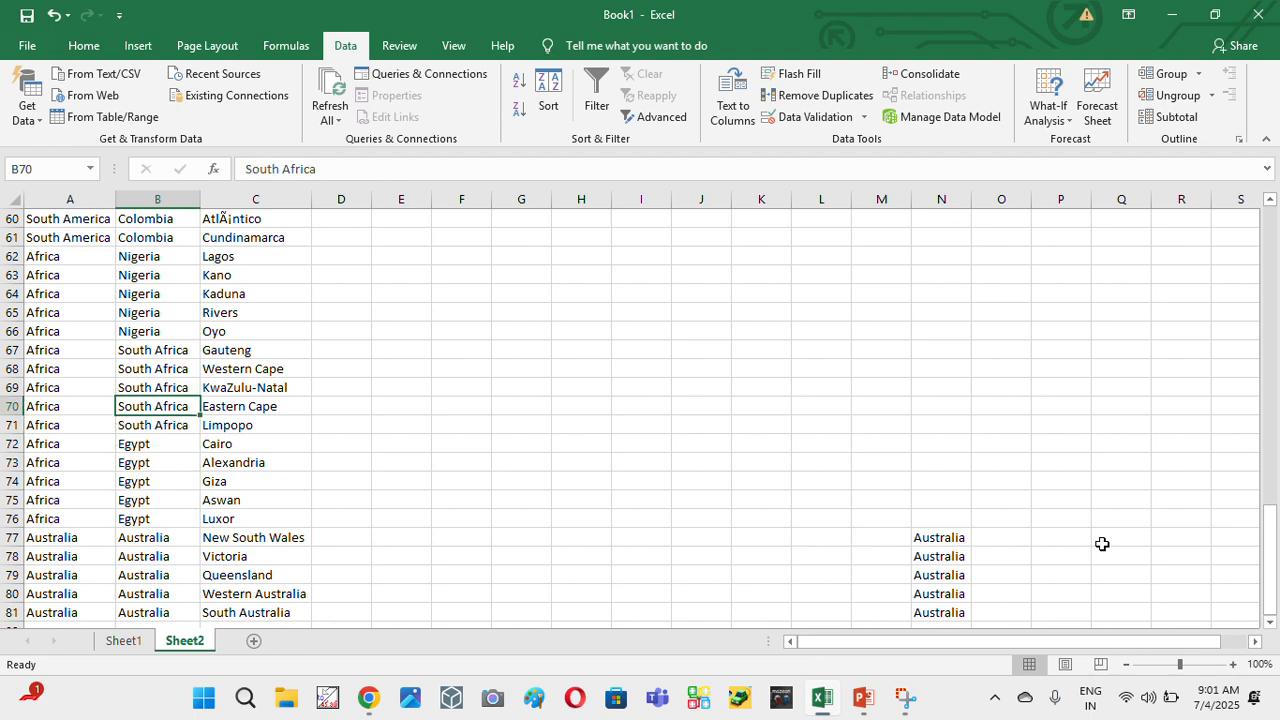
pyautogui.hotkey('ctrl', 'Up')
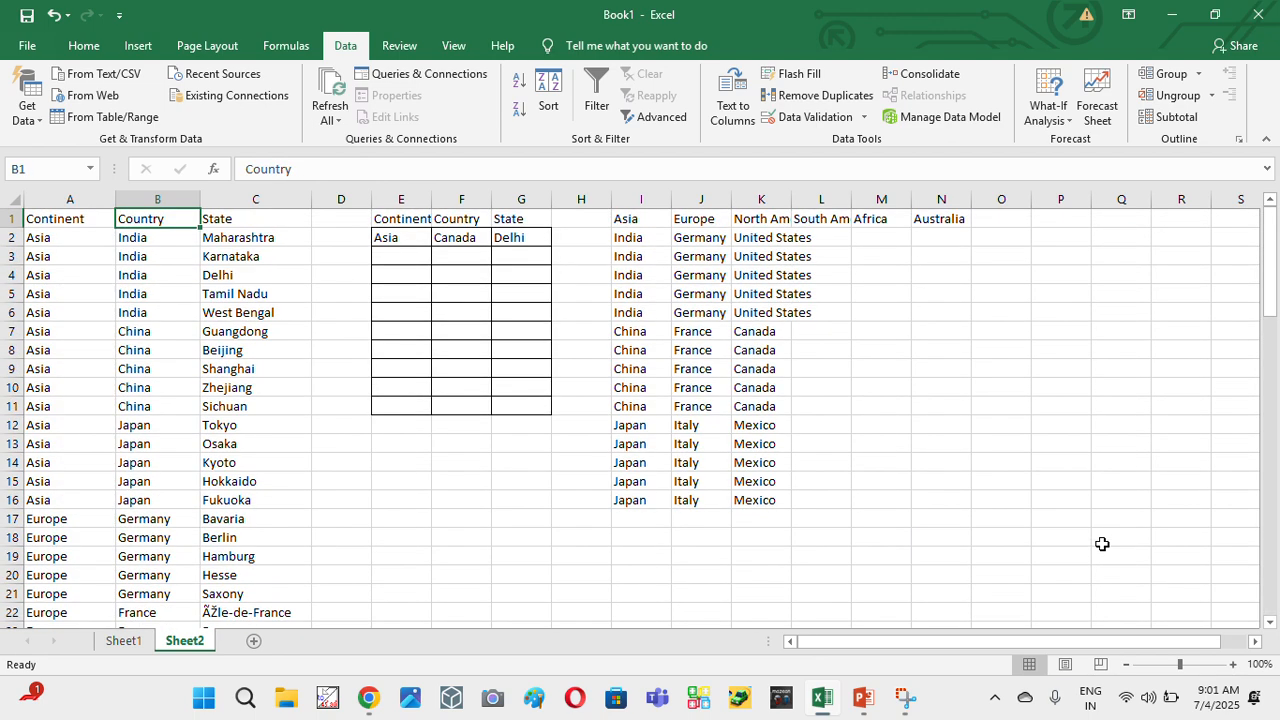
pyautogui.press('Left')
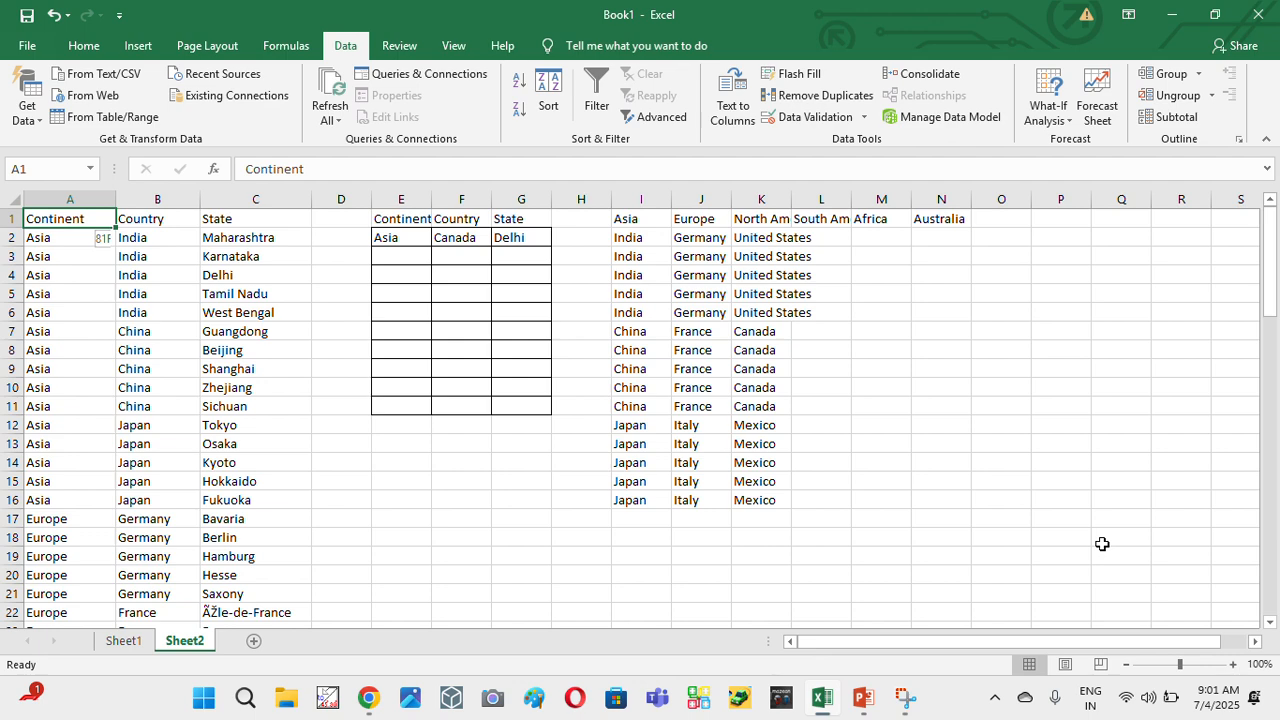
# - Filter the Continent column to show only the Africa rows
pyautogui.hotkey('ctrl', 'shift', 'l')
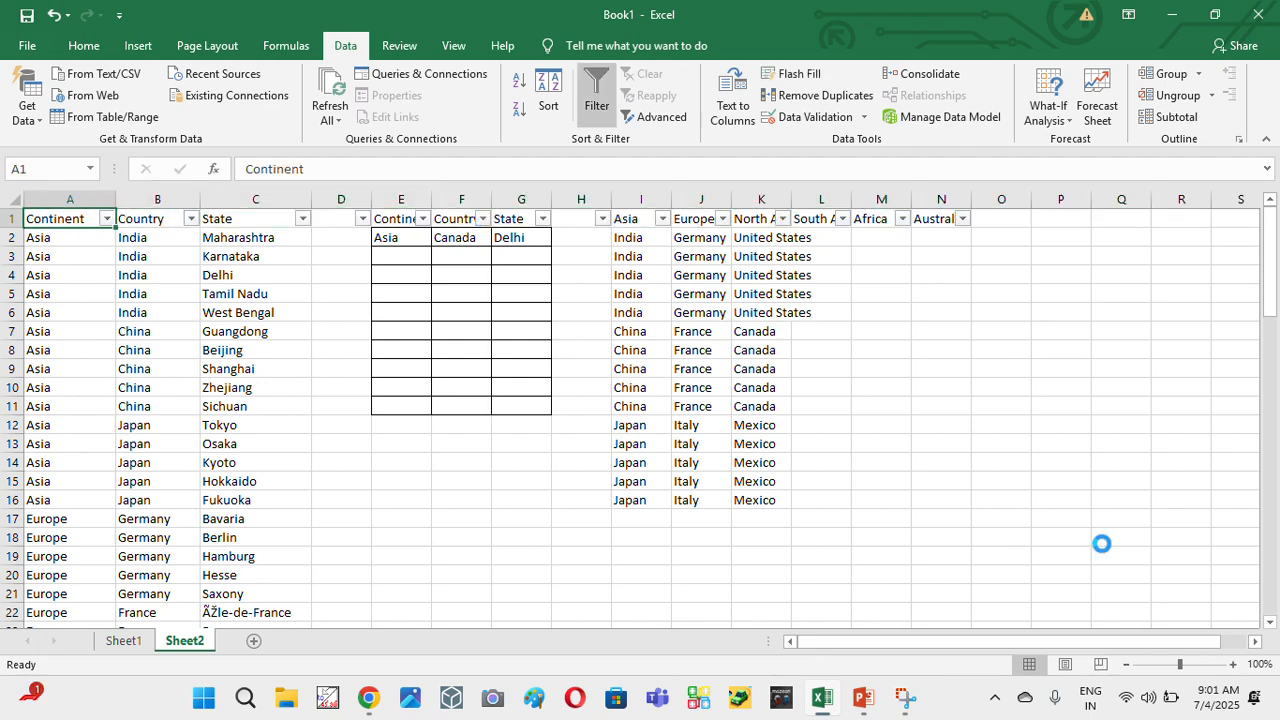
pyautogui.hotkey('alt', 'Down')
pyautogui.press('Down')
pyautogui.press('Down')
pyautogui.press('Down')
pyautogui.press('Down')
pyautogui.press('Down')
pyautogui.press('Down')
pyautogui.press('Down')
pyautogui.press('space')
pyautogui.press('Down')
pyautogui.press('space')
pyautogui.press('Return')
pyautogui.press('Down')
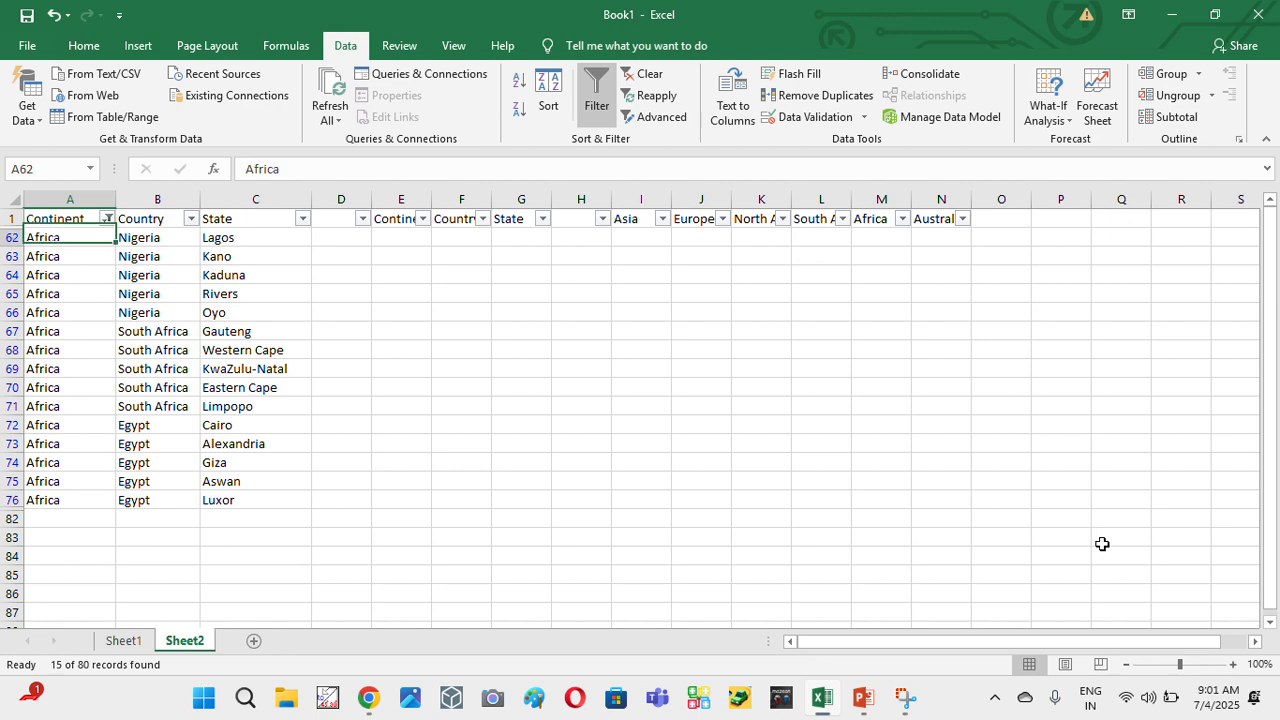
# - Copy the filtered African country entries in B62:B76
pyautogui.press('Right')
pyautogui.hotkey('ctrl', 'shift', 'Down')
pyautogui.hotkey('ctrl', 'c')
pyautogui.hotkey('ctrl', 'Up')
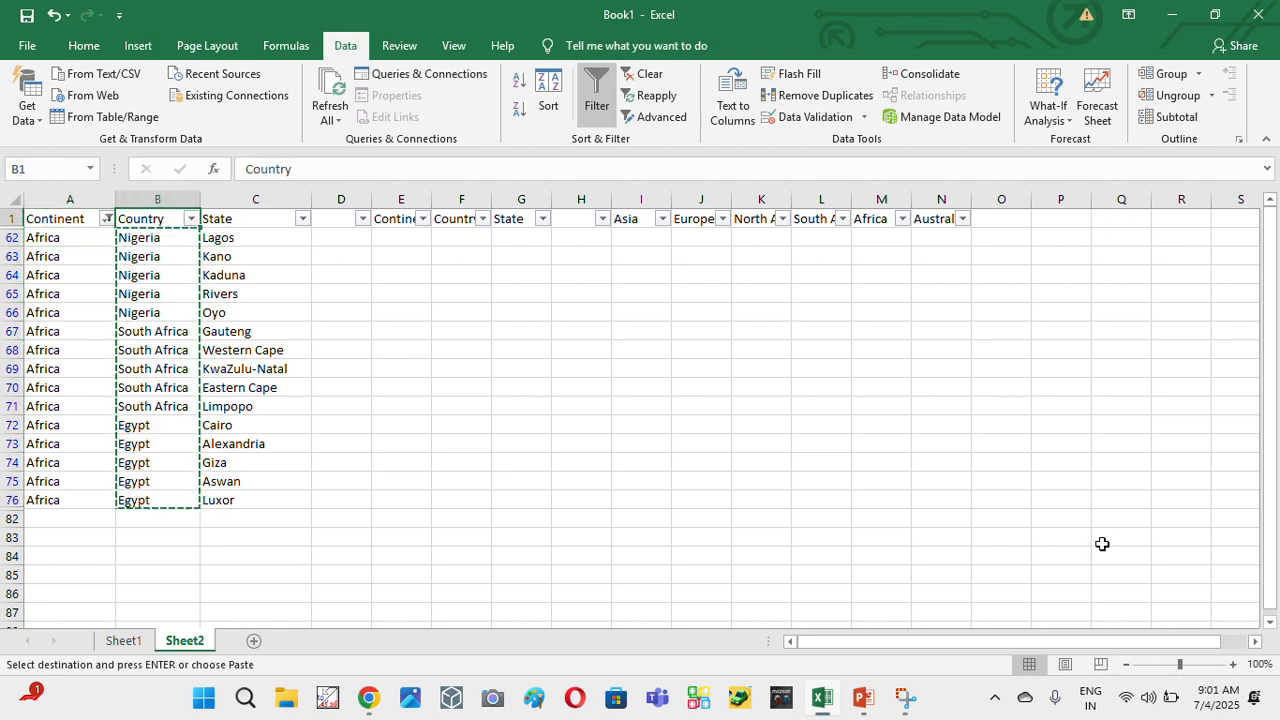
# - Remove the filter from the data and select cell M2 below the Africa header
pyautogui.hotkey('ctrl', 'shift', 'l')
pyautogui.press('Right')
pyautogui.press('Right')
pyautogui.press('Right')
pyautogui.press('Right')
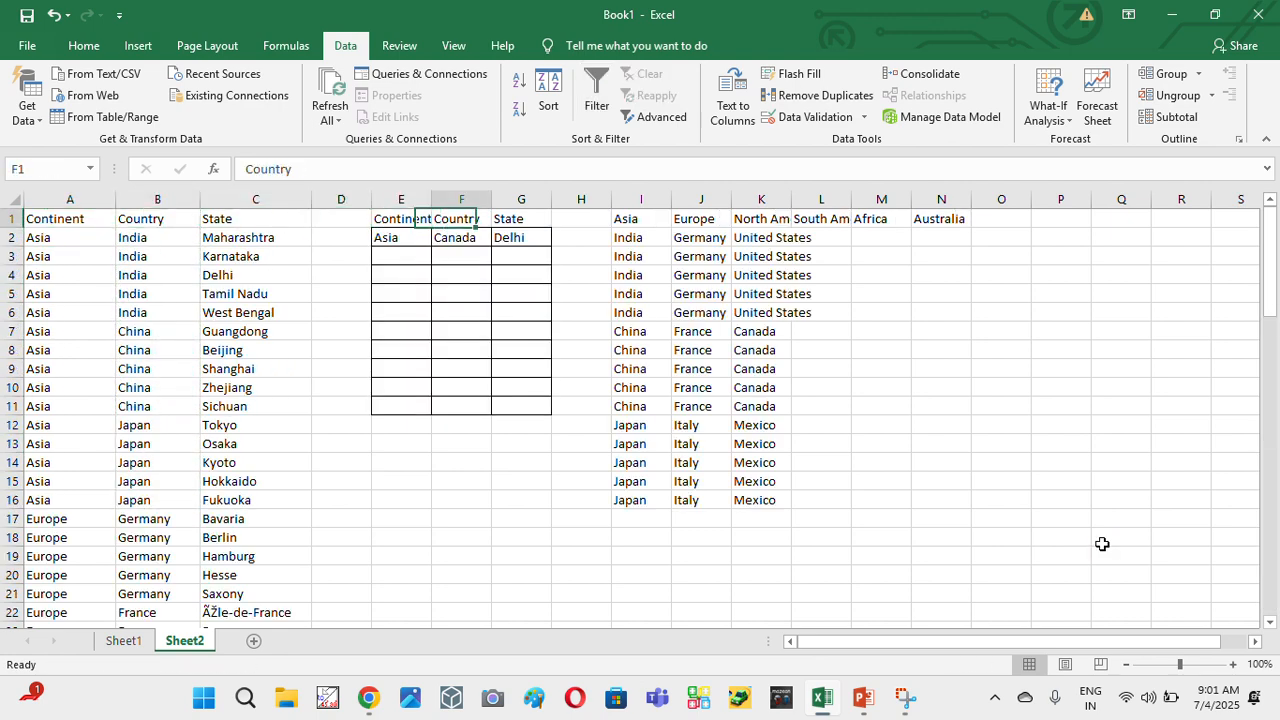
pyautogui.press('Right')
pyautogui.press('Right')
pyautogui.press('Right')
pyautogui.press('Right')
pyautogui.press('Right')
pyautogui.press('Right')
pyautogui.press('Right')
pyautogui.press('Down')
pyautogui.press('Up')
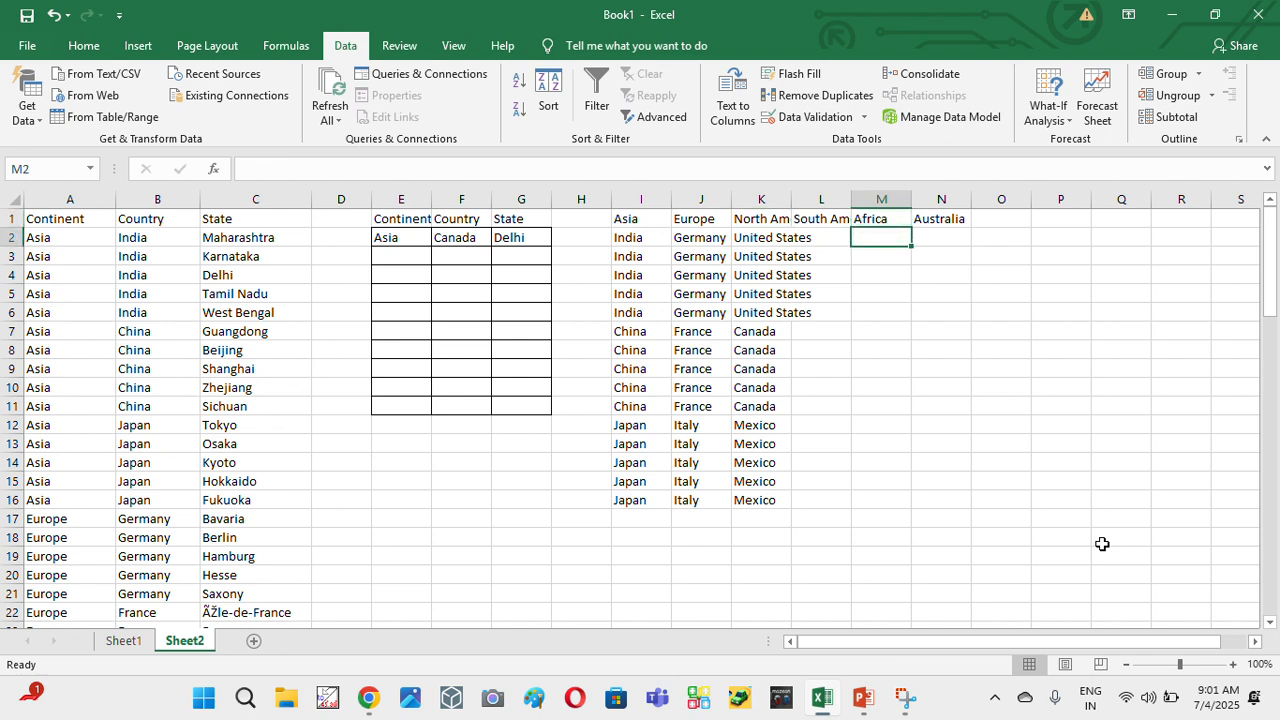
# - Copy the country entries from the first Nigeria row through the first Australia row, B62:B77
pyautogui.press('Left')
pyautogui.press('Left')
pyautogui.press('Left')
pyautogui.press('Left')
pyautogui.press('Home')
pyautogui.press('Down')
pyautogui.press('Down')
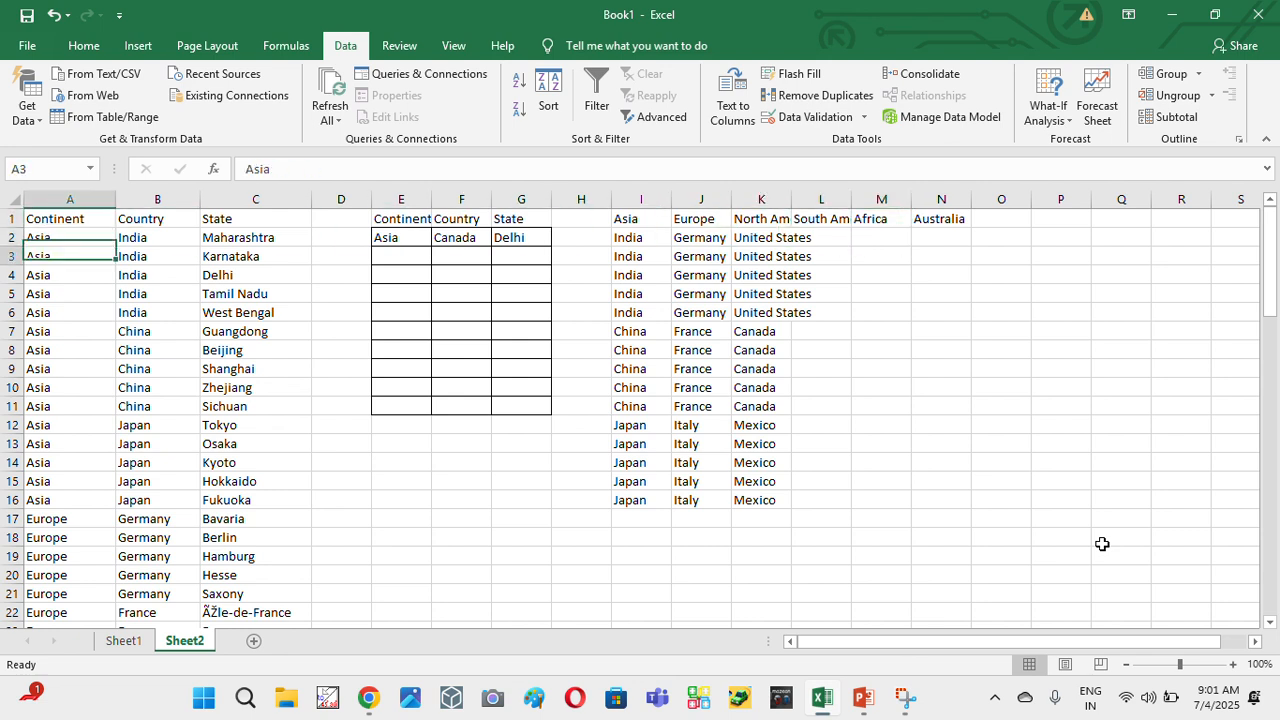
pyautogui.press('Down')
pyautogui.press('Down')
pyautogui.press('Down')
pyautogui.press('Down')
pyautogui.press('Down')
pyautogui.press('Down')
pyautogui.press('Down')
pyautogui.press('Down')
pyautogui.press('Down')
pyautogui.press('Down')
pyautogui.press('Down')
pyautogui.press('Down')
pyautogui.press('Down')
pyautogui.press('Down')
pyautogui.press('Down')
pyautogui.press('Down')
pyautogui.press('Down')
pyautogui.press('Down')
pyautogui.press('Down')
pyautogui.press('Down')
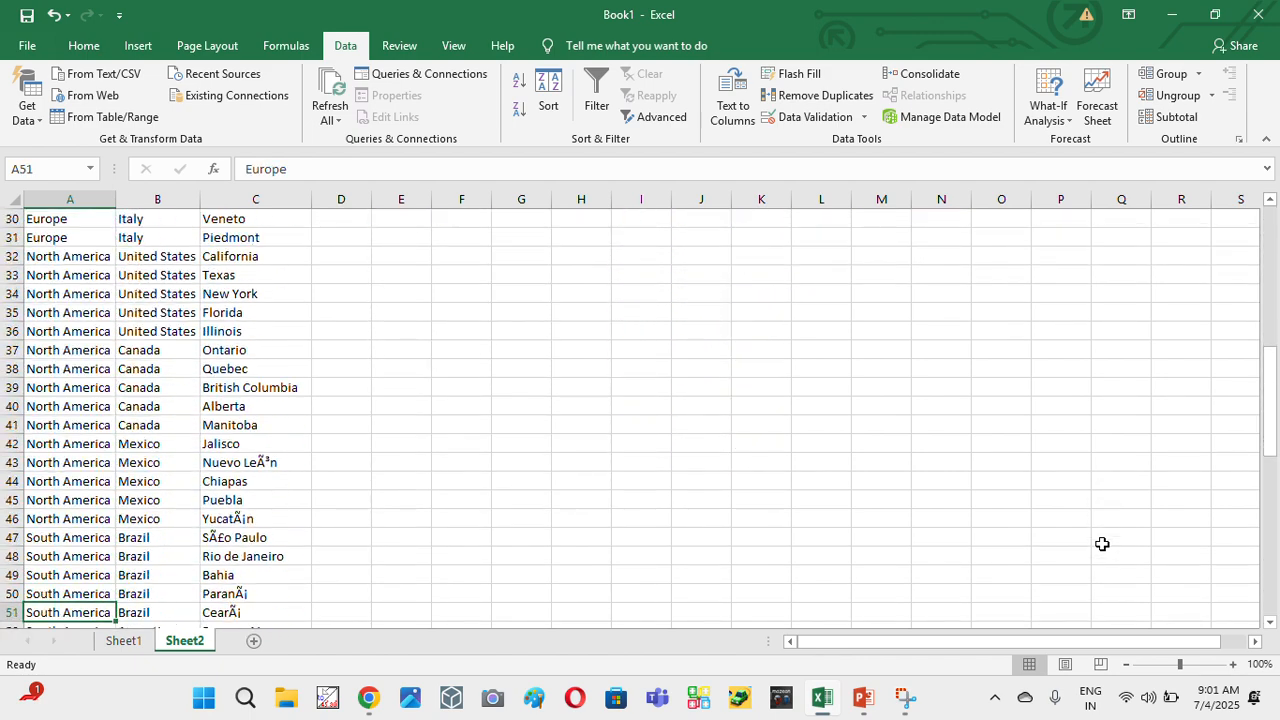
pyautogui.press('Down')
pyautogui.press('Up')
pyautogui.press('Up')
pyautogui.press('Up')
pyautogui.press('Up')
pyautogui.press('Up')
pyautogui.press('Up')
pyautogui.press('Right')
pyautogui.press('Down')
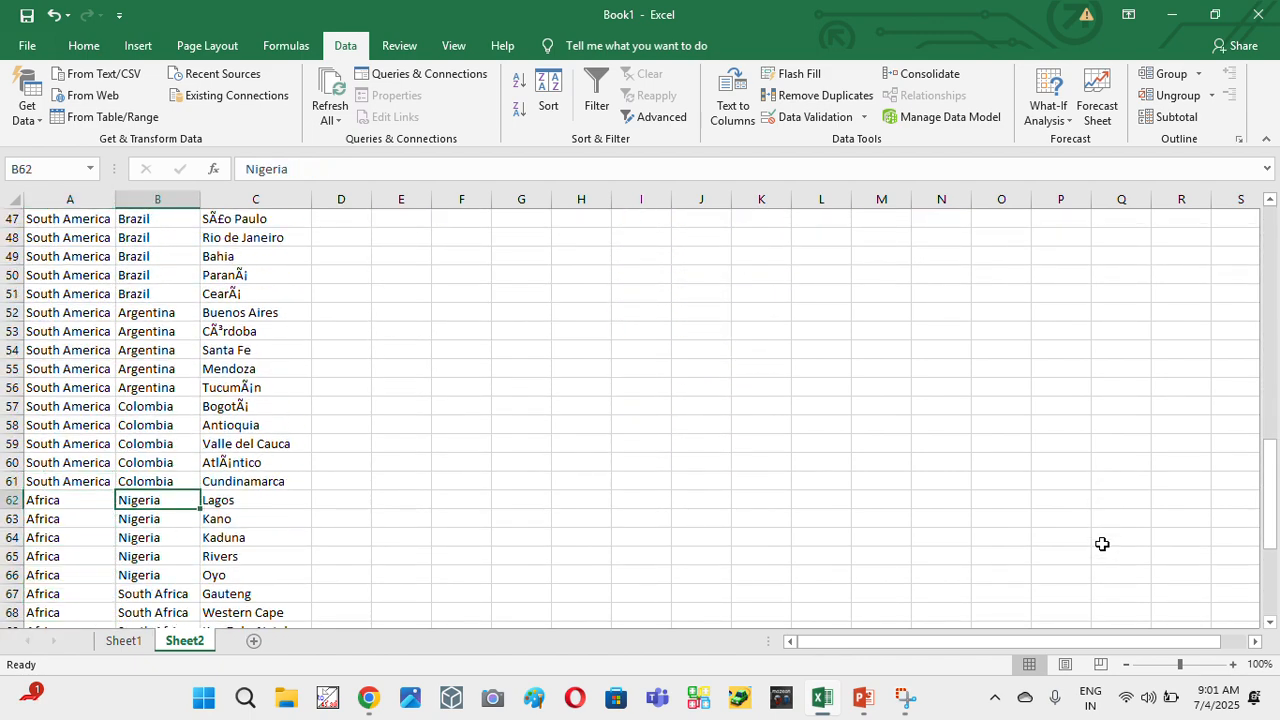
pyautogui.hotkey('shift', 'Down')
pyautogui.hotkey('shift', 'Down')
pyautogui.hotkey('shift', 'Down')
pyautogui.hotkey('shift', 'Down')
pyautogui.hotkey('shift', 'Down')
pyautogui.hotkey('shift', 'Down')
pyautogui.hotkey('shift', 'Down')
pyautogui.hotkey('shift', 'Down')
pyautogui.hotkey('shift', 'Down')
pyautogui.hotkey('shift', 'Down')
pyautogui.hotkey('shift', 'Down')
pyautogui.hotkey('shift', 'Down')
pyautogui.hotkey('shift', 'Down')
pyautogui.hotkey('shift', 'Down')
pyautogui.hotkey('shift', 'Down')
pyautogui.hotkey('shift', 'Down')
pyautogui.hotkey('shift', 'Down')
pyautogui.hotkey('shift', 'Down')
pyautogui.hotkey('shift', 'Down')
pyautogui.hotkey('shift', 'Up')
pyautogui.hotkey('shift', 'Up')
pyautogui.hotkey('shift', 'Up')
pyautogui.hotkey('shift', 'Up')
pyautogui.hotkey('shift', 'Up')
pyautogui.hotkey('shift', 'Up')
pyautogui.hotkey('shift', 'Up')
pyautogui.hotkey('shift', 'Down')
pyautogui.hotkey('shift', 'Down')
pyautogui.hotkey('shift', 'Down')
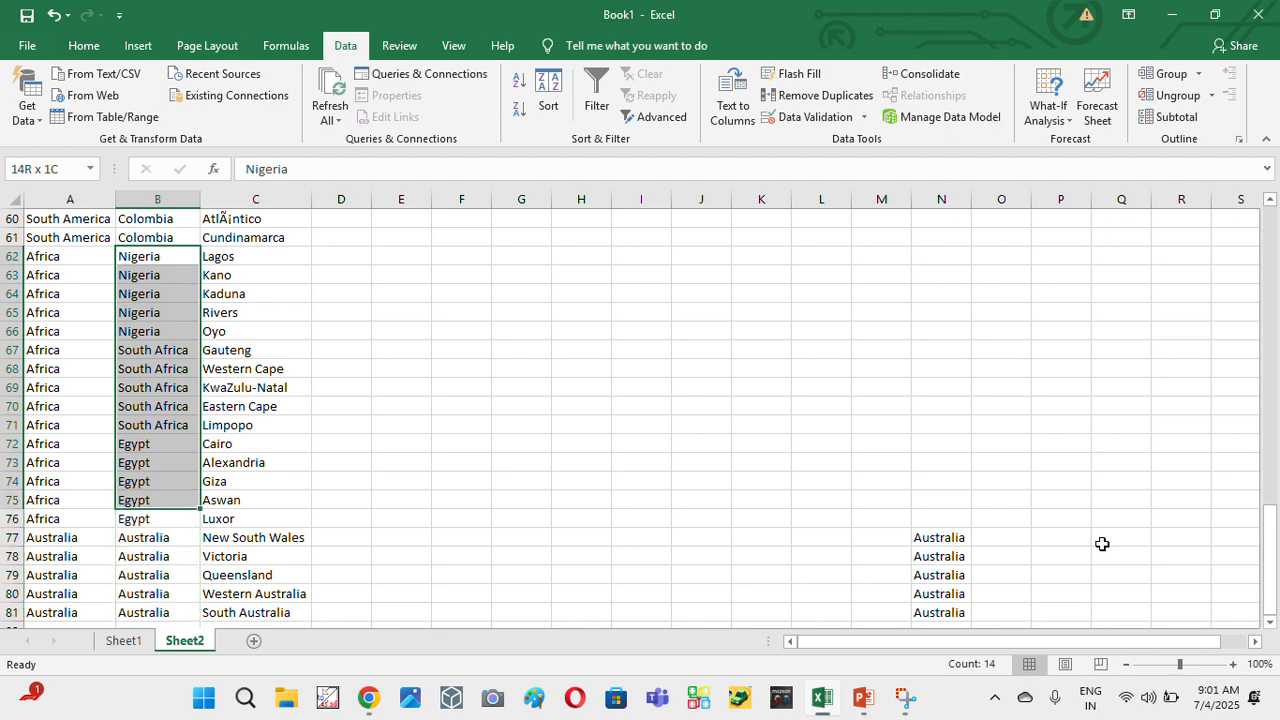
pyautogui.hotkey('ctrl', 'c')
# - Paste the copied country entries directly below the Africa header starting at M2
pyautogui.hotkey('ctrl', 'Up')
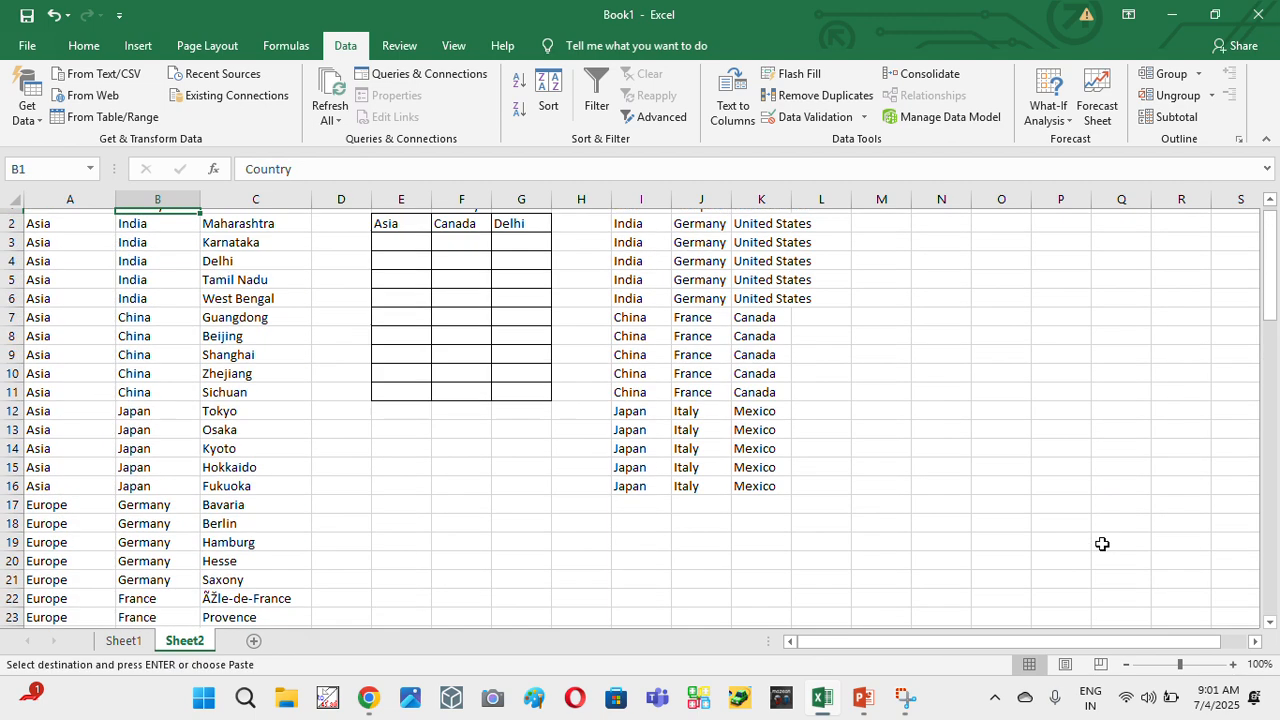
pyautogui.press('Right')
pyautogui.press('Right')
pyautogui.press('Right')
pyautogui.press('Right')
pyautogui.press('Right')
pyautogui.press('Right')
pyautogui.press('Right')
pyautogui.press('Right')
pyautogui.press('Right')
pyautogui.press('Right')
pyautogui.press('Right')
pyautogui.press('Right')
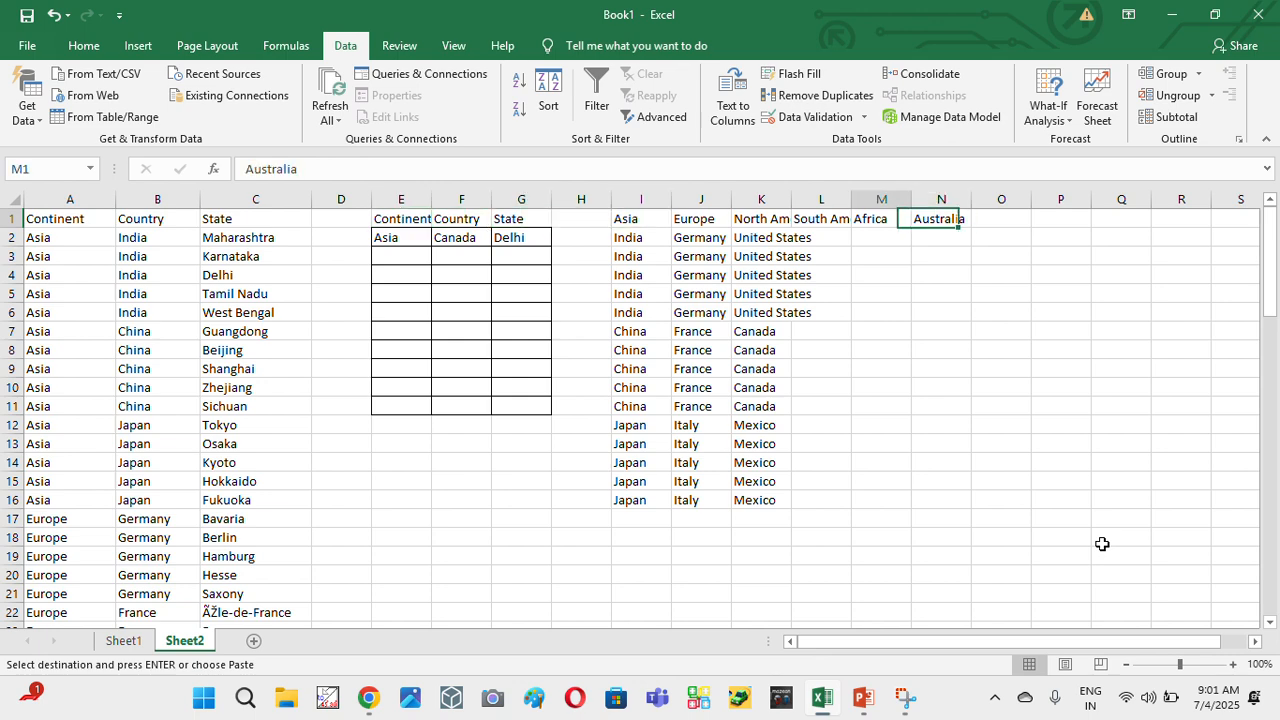
pyautogui.press('Left')
pyautogui.press('Left')
pyautogui.press('Right')
pyautogui.press('Down')
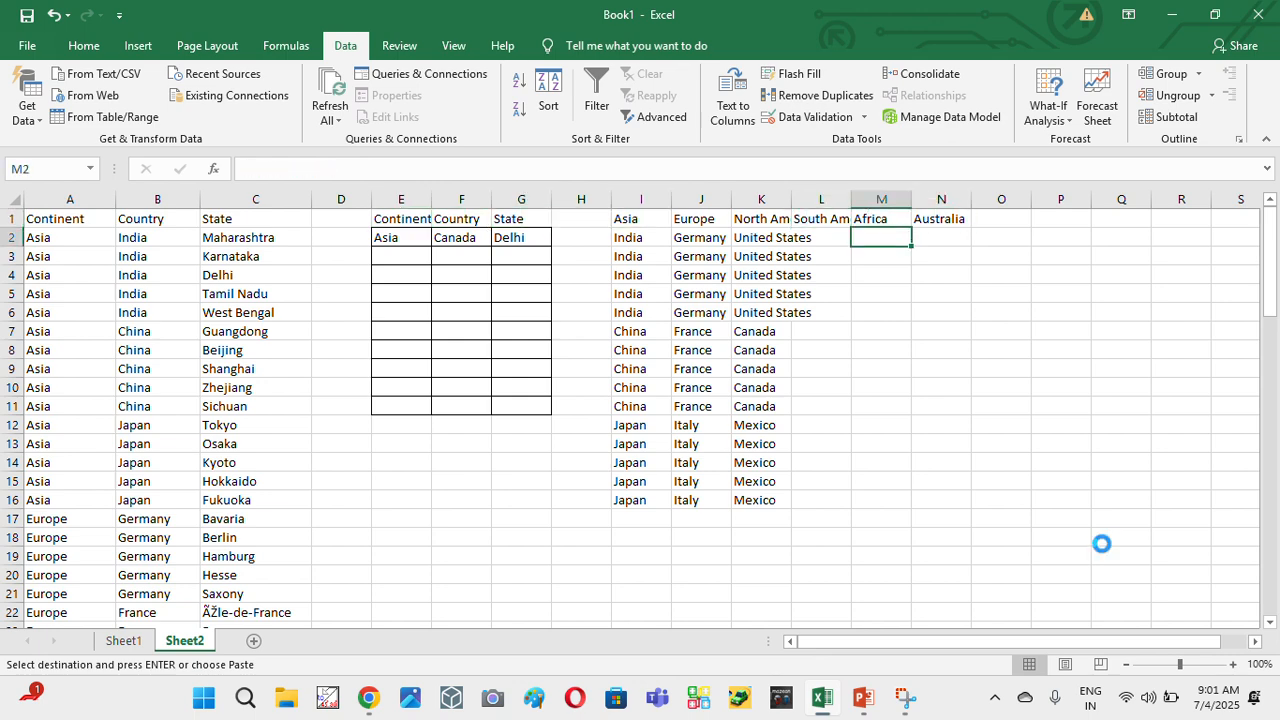
pyautogui.hotkey('ctrl', 'v')
# - Copy the Australia entries N77:N81 and paste them directly below the Australia header starting at N2
pyautogui.press('Right')
pyautogui.hotkey('ctrl', 'Down')
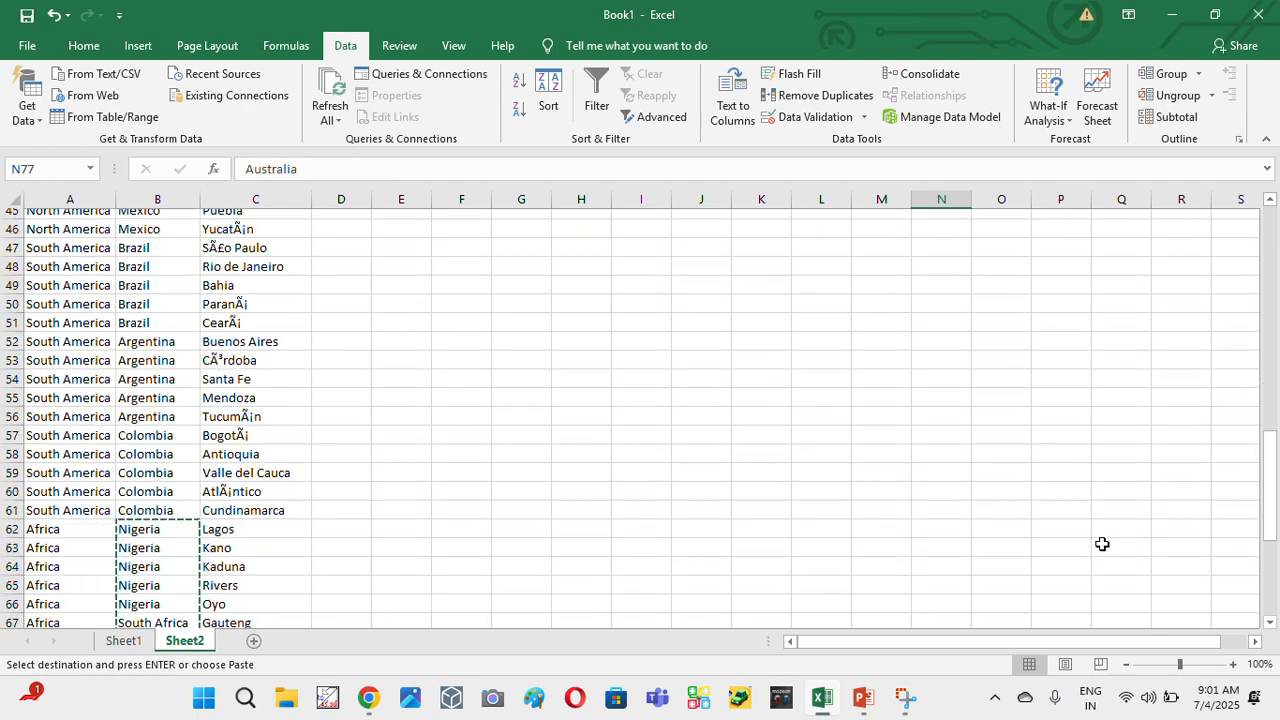
pyautogui.hotkey('ctrl', 'shift', 'Down')
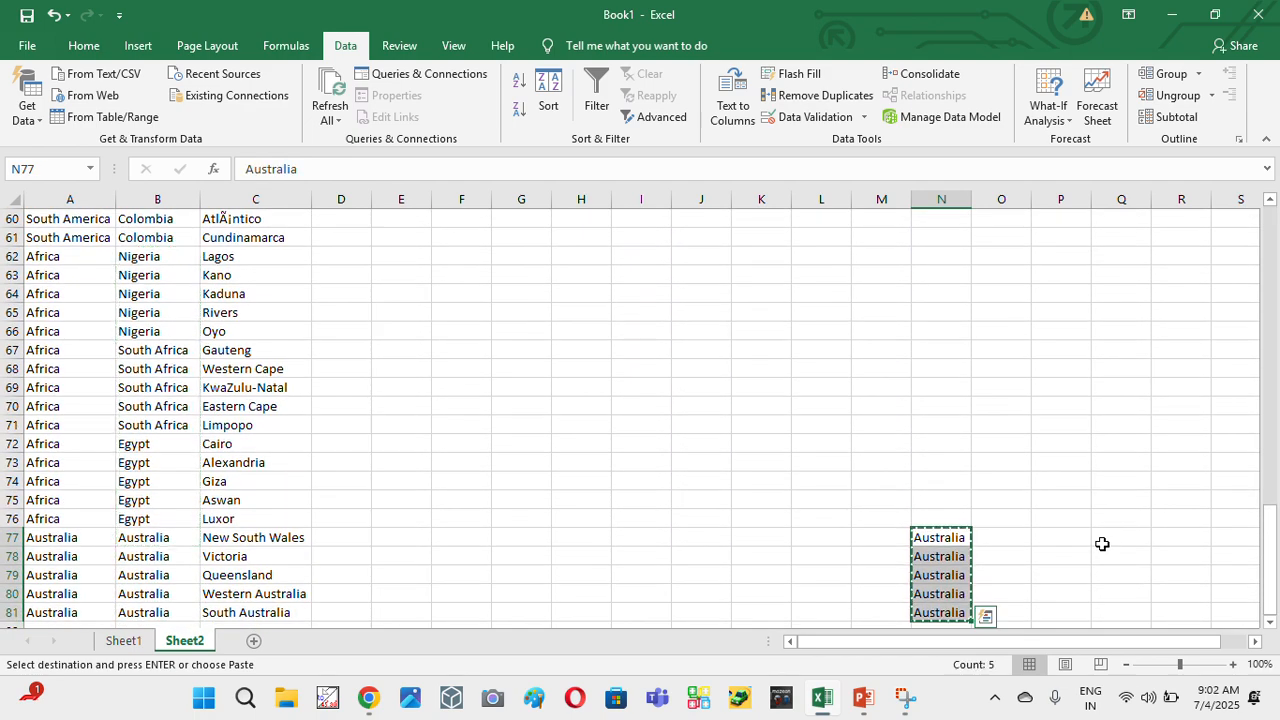
pyautogui.hotkey('ctrl', 'Up')
pyautogui.press('Down')
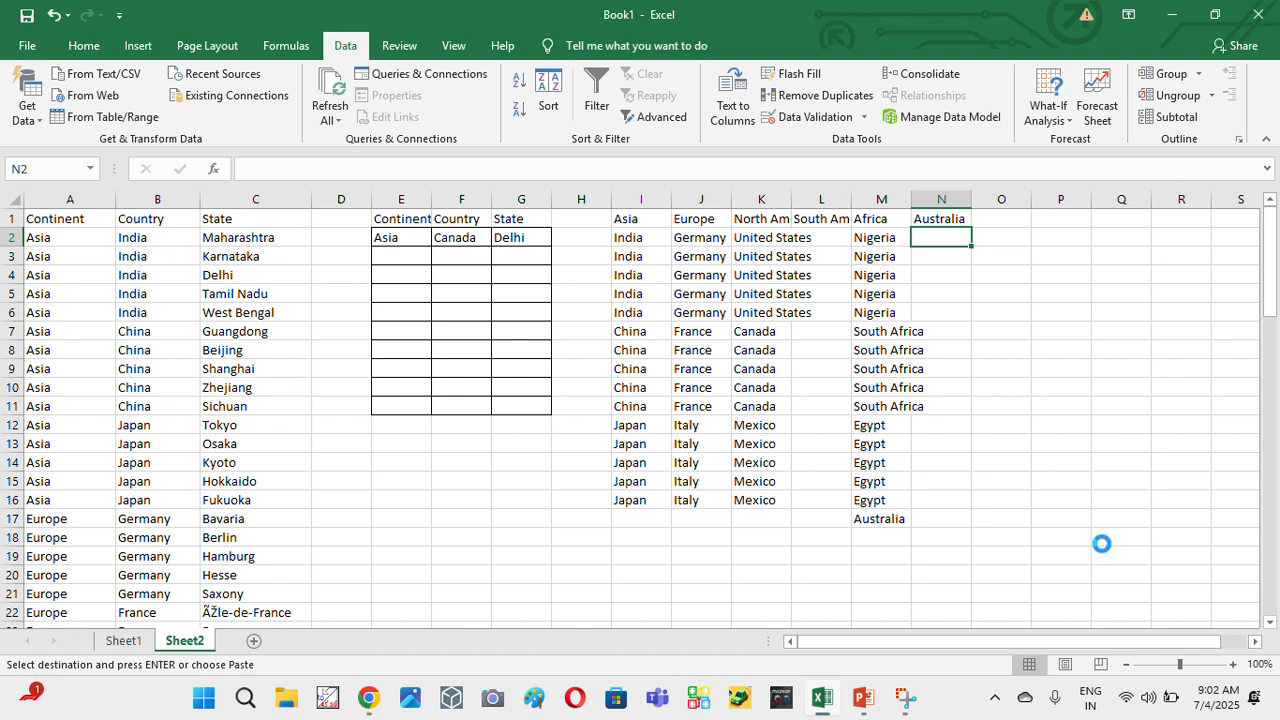
pyautogui.press('Return')
# - Add filters to only the Continent, Country and State headers in A1:C1
pyautogui.press('Left')
pyautogui.press('Left')
pyautogui.press('Left')
pyautogui.press('Left')
pyautogui.press('Left')
pyautogui.press('Left')
pyautogui.press('Left')
pyautogui.press('Left')
pyautogui.press('Left')
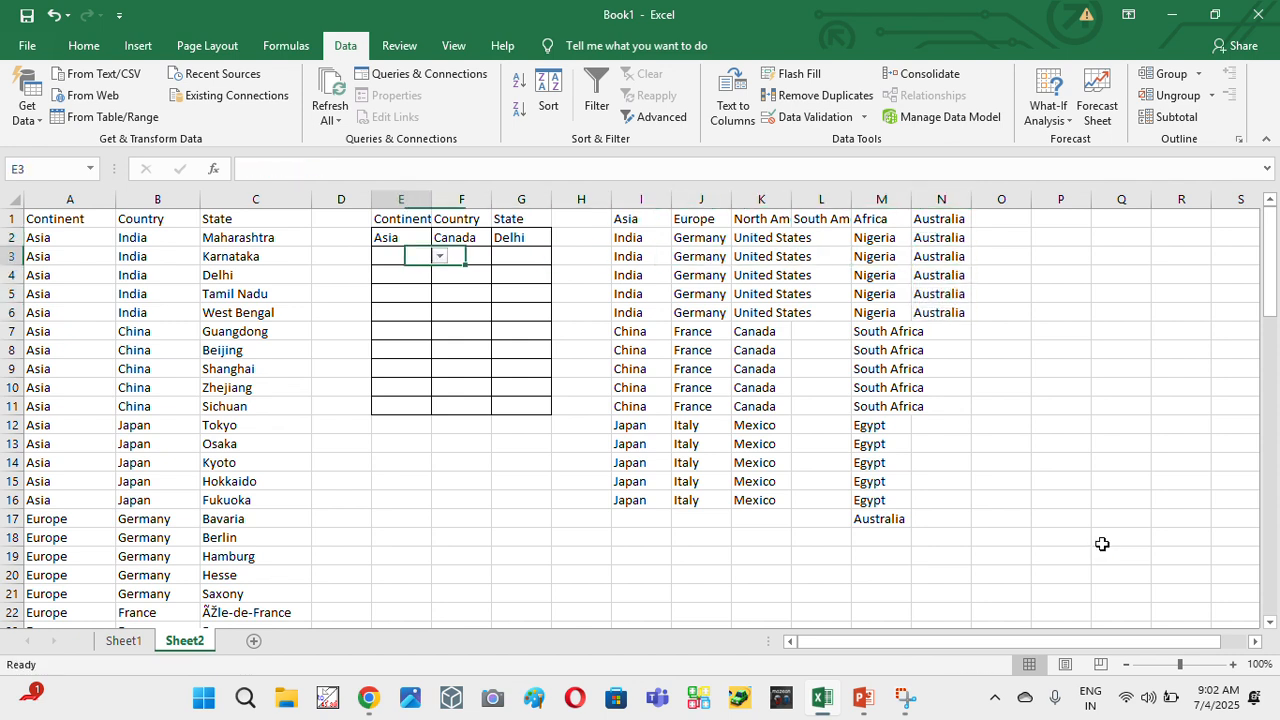
pyautogui.press('Left')
pyautogui.press('Left')
pyautogui.press('Left')
pyautogui.press('Left')
pyautogui.press('Up')
pyautogui.press('Up')
pyautogui.hotkey('shift', 'Right')
pyautogui.hotkey('shift', 'Right')
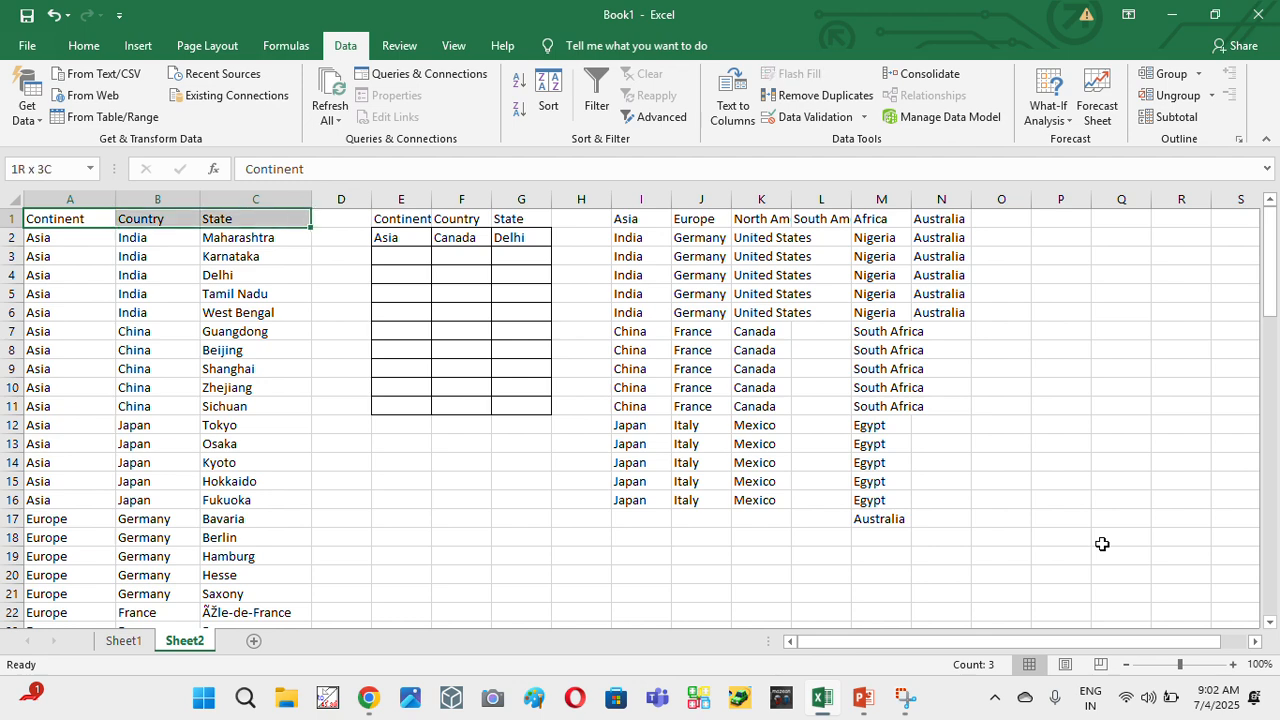
pyautogui.hotkey('ctrl', 'shift', 'l')
pyautogui.press('Right')
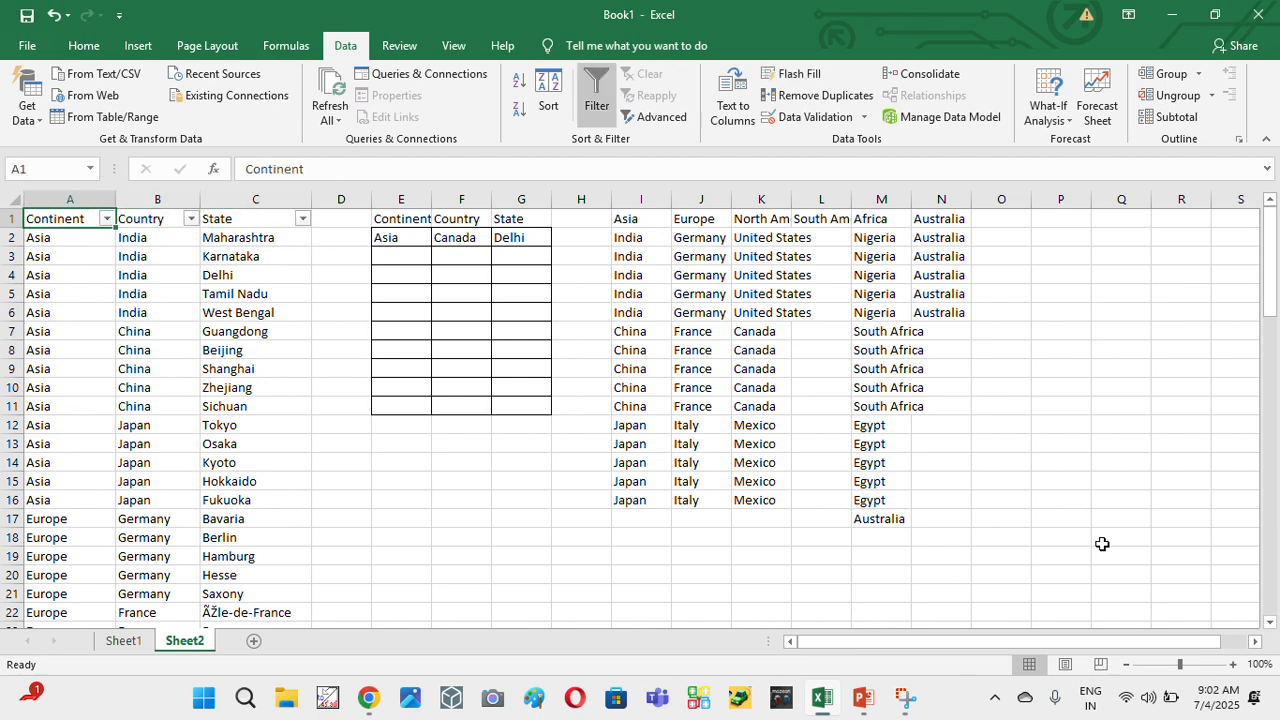
# - Copy the South American country entries from the second Brazil row through the last Colombia row, B48:B61
pyautogui.press('Down')
pyautogui.press('End')
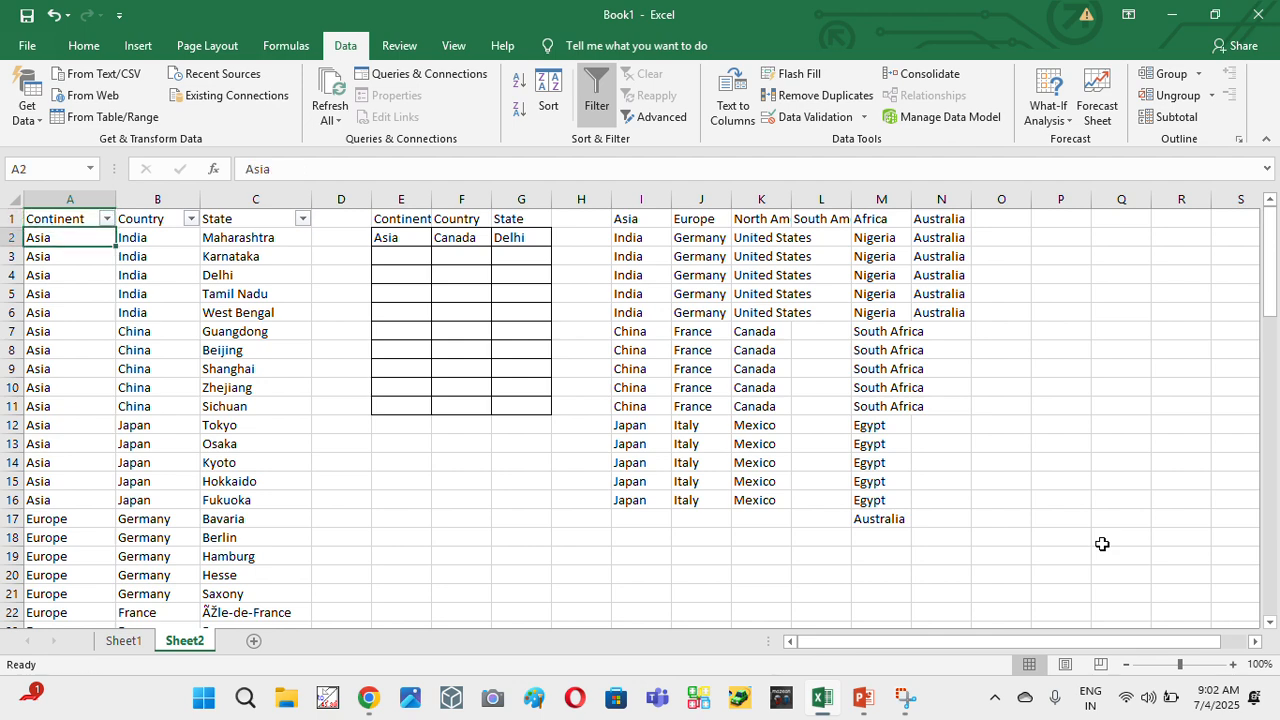
pyautogui.press('Down')
pyautogui.press('Down')
pyautogui.press('Down')
pyautogui.press('Down')
pyautogui.press('Down')
pyautogui.press('Down')
pyautogui.press('Down')
pyautogui.press('Down')
pyautogui.press('Down')
pyautogui.press('Down')
pyautogui.press('Down')
pyautogui.press('Down')
pyautogui.press('Down')
pyautogui.press('Down')
pyautogui.press('Down')
pyautogui.press('Down')
pyautogui.press('Down')
pyautogui.press('Down')
pyautogui.press('Down')
pyautogui.press('Down')
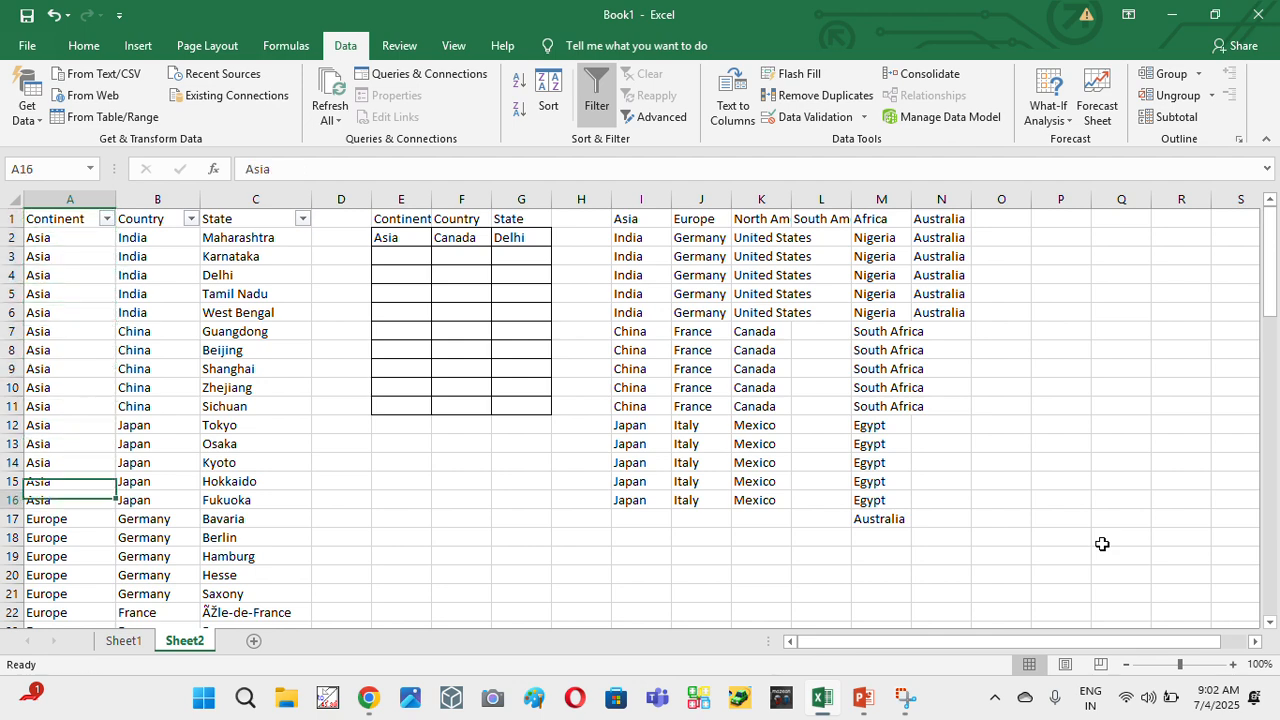
pyautogui.press('Down')
pyautogui.press('Down')
pyautogui.press('Down')
pyautogui.press('Down')
pyautogui.press('Down')
pyautogui.press('Down')
pyautogui.press('Down')
pyautogui.press('Down')
pyautogui.press('Down')
pyautogui.press('Down')
pyautogui.press('Down')
pyautogui.press('Down')
pyautogui.press('Down')
pyautogui.press('Down')
pyautogui.press('Down')
pyautogui.press('Down')
pyautogui.press('Down')
pyautogui.press('Down')
pyautogui.press('Down')
pyautogui.press('Down')
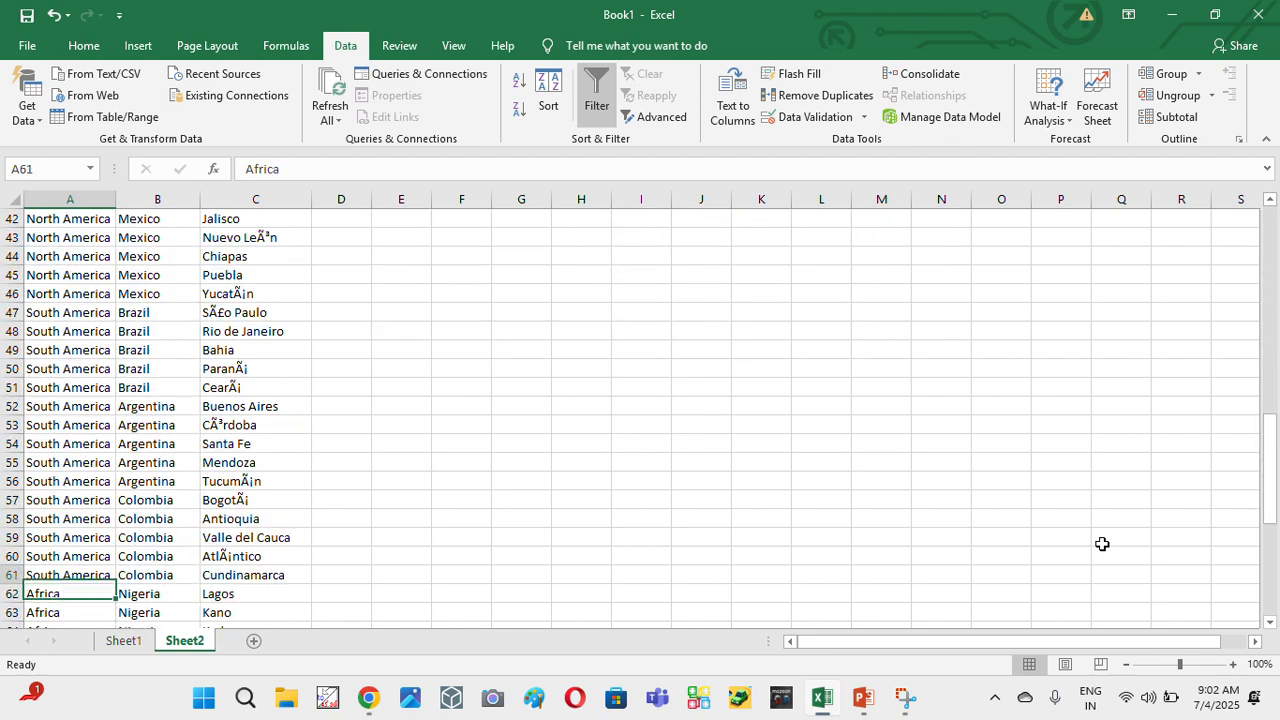
pyautogui.press('Up')
pyautogui.press('Up')
pyautogui.press('Up')
pyautogui.press('Up')
pyautogui.press('Up')
pyautogui.press('Up')
pyautogui.press('Up')
pyautogui.press('Up')
pyautogui.press('Up')
pyautogui.press('Up')
pyautogui.press('Up')
pyautogui.press('Up')
pyautogui.press('Up')
pyautogui.press('Up')
pyautogui.press('Up')
pyautogui.press('Up')
pyautogui.press('Right')
pyautogui.hotkey('shift', 'Down')
pyautogui.hotkey('shift', 'Down')
pyautogui.hotkey('shift', 'Down')
pyautogui.hotkey('shift', 'Down')
pyautogui.hotkey('shift', 'Down')
pyautogui.hotkey('shift', 'Down')
pyautogui.hotkey('shift', 'Down')
pyautogui.hotkey('shift', 'Down')
pyautogui.hotkey('shift', 'Down')
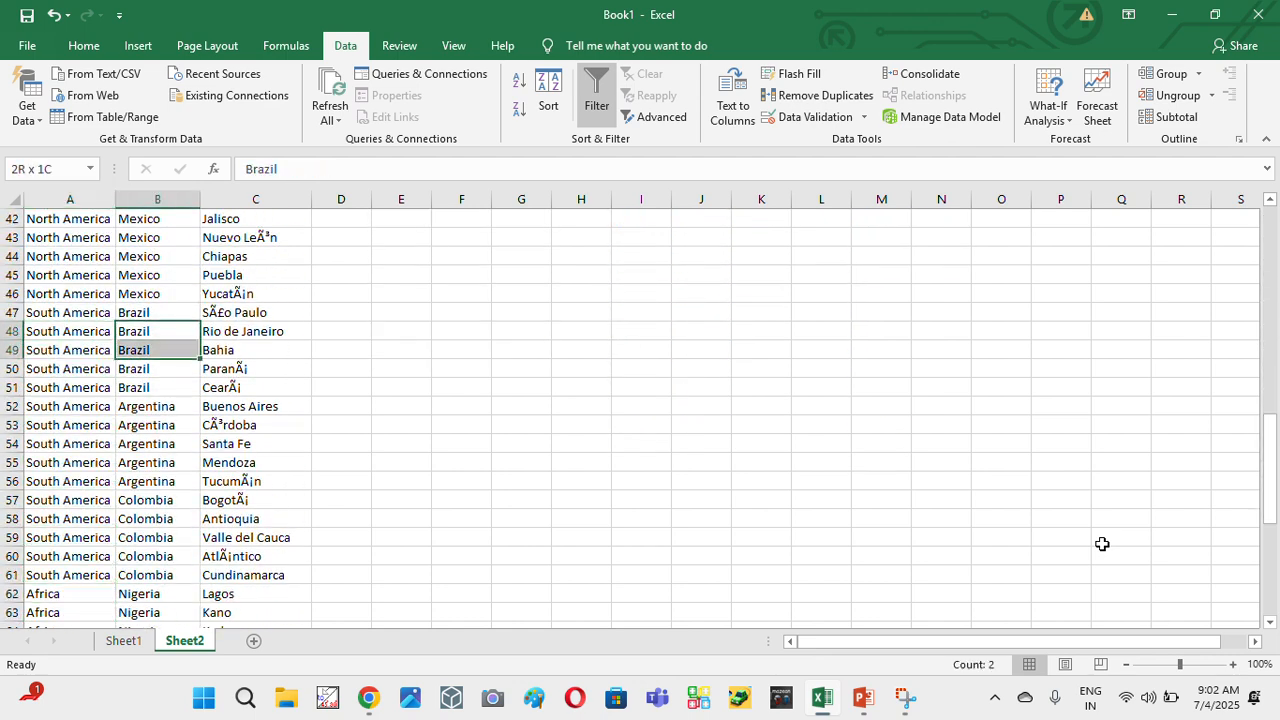
pyautogui.hotkey('shift', 'Down')
pyautogui.hotkey('shift', 'Down')
pyautogui.hotkey('shift', 'Down')
pyautogui.hotkey('shift', 'Down')
pyautogui.hotkey('shift', 'Down')
pyautogui.hotkey('shift', 'Up')
pyautogui.hotkey('shift', 'Up')
pyautogui.hotkey('shift', 'Down')
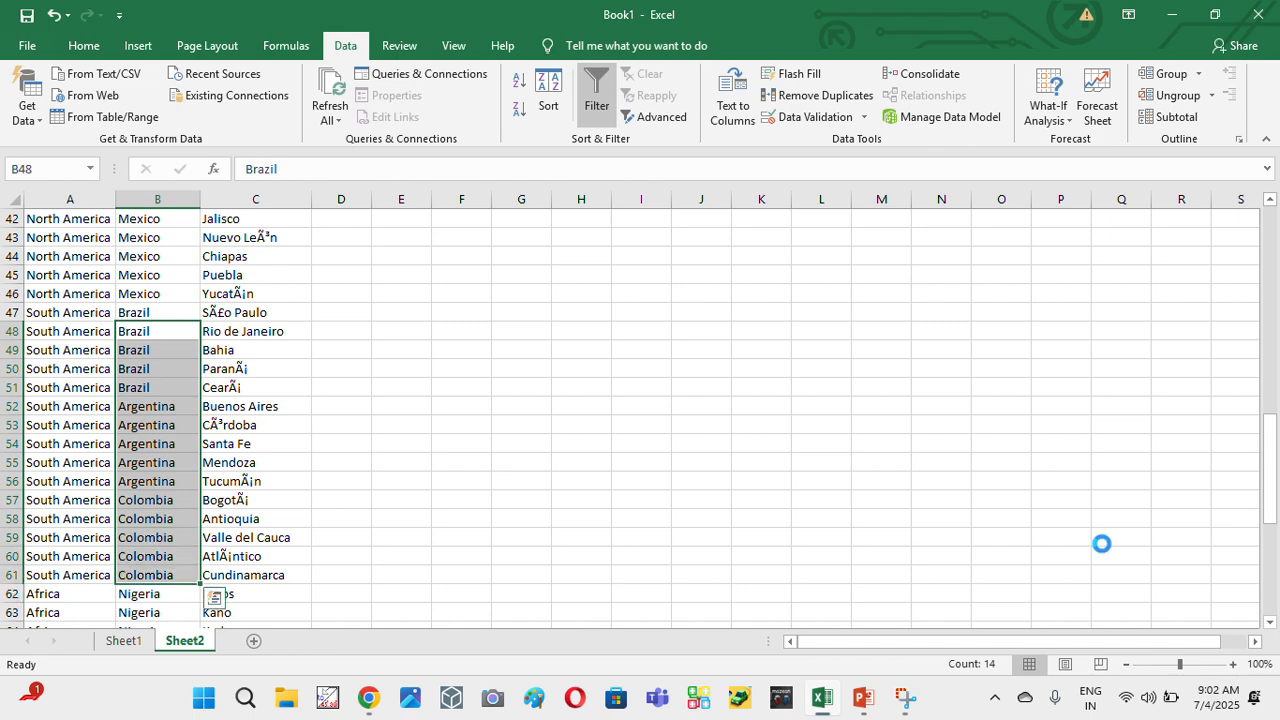
pyautogui.hotkey('ctrl', 'c')
# - Paste the copied country entries directly below the South America header starting at L2
pyautogui.hotkey('ctrl', 'Up')
pyautogui.press('Right')
pyautogui.press('Right')
pyautogui.press('Right')
pyautogui.press('Right')
pyautogui.press('Right')
pyautogui.press('Right')
pyautogui.press('Right')
pyautogui.press('Right')
pyautogui.press('Right')
pyautogui.press('Right')
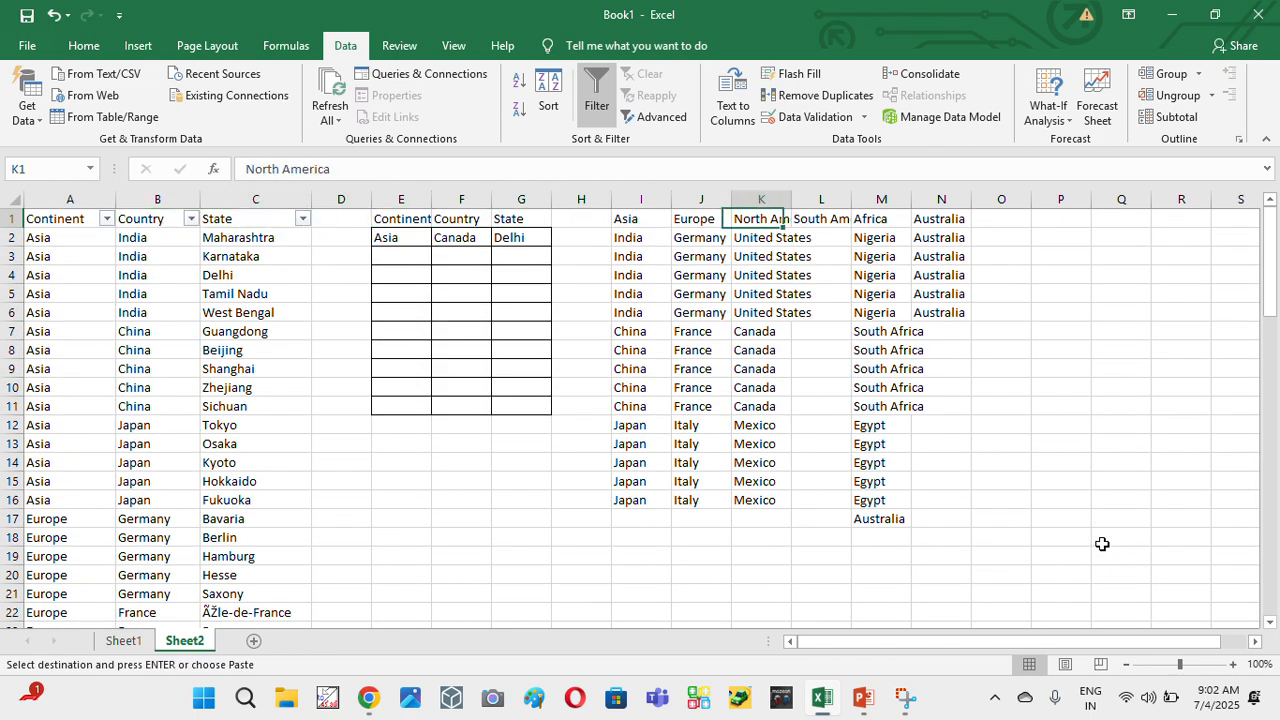
pyautogui.press('Down')
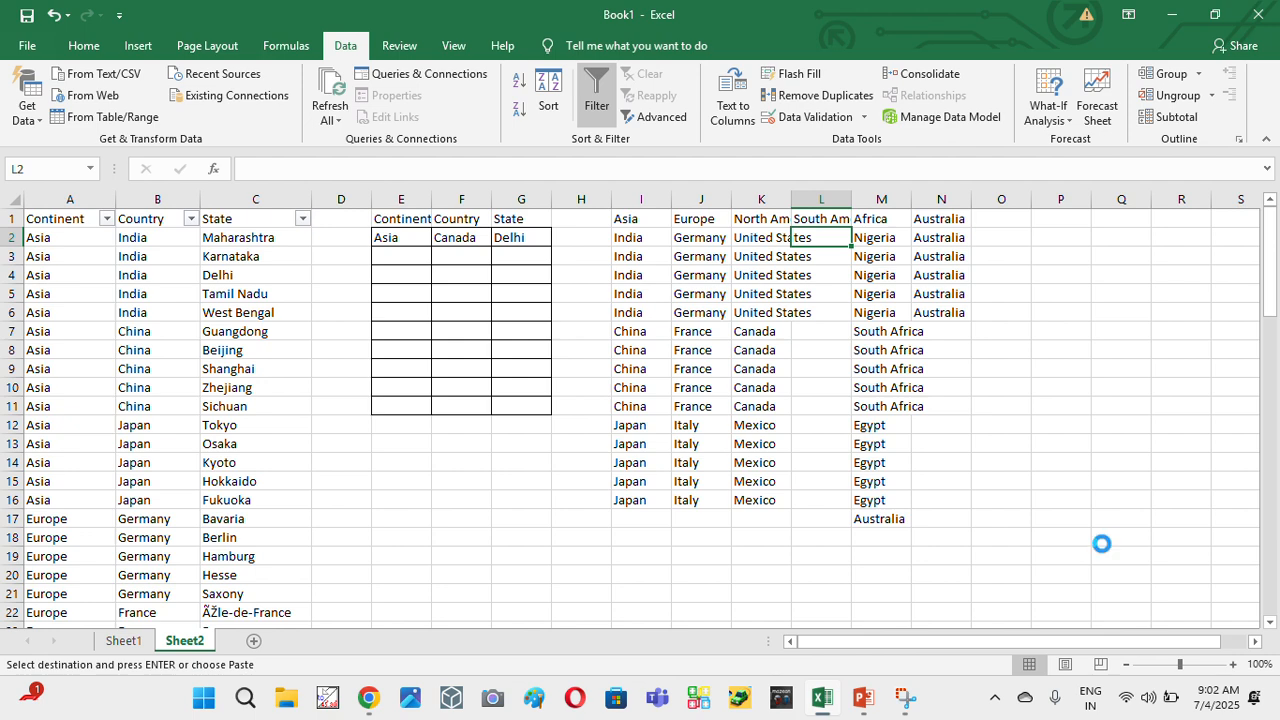
pyautogui.hotkey('ctrl', 'v')
# - Copy the first China entry in the Asia list and paste it over the second India entry in I3
pyautogui.press('Left')
pyautogui.press('Left')
pyautogui.press('Left')
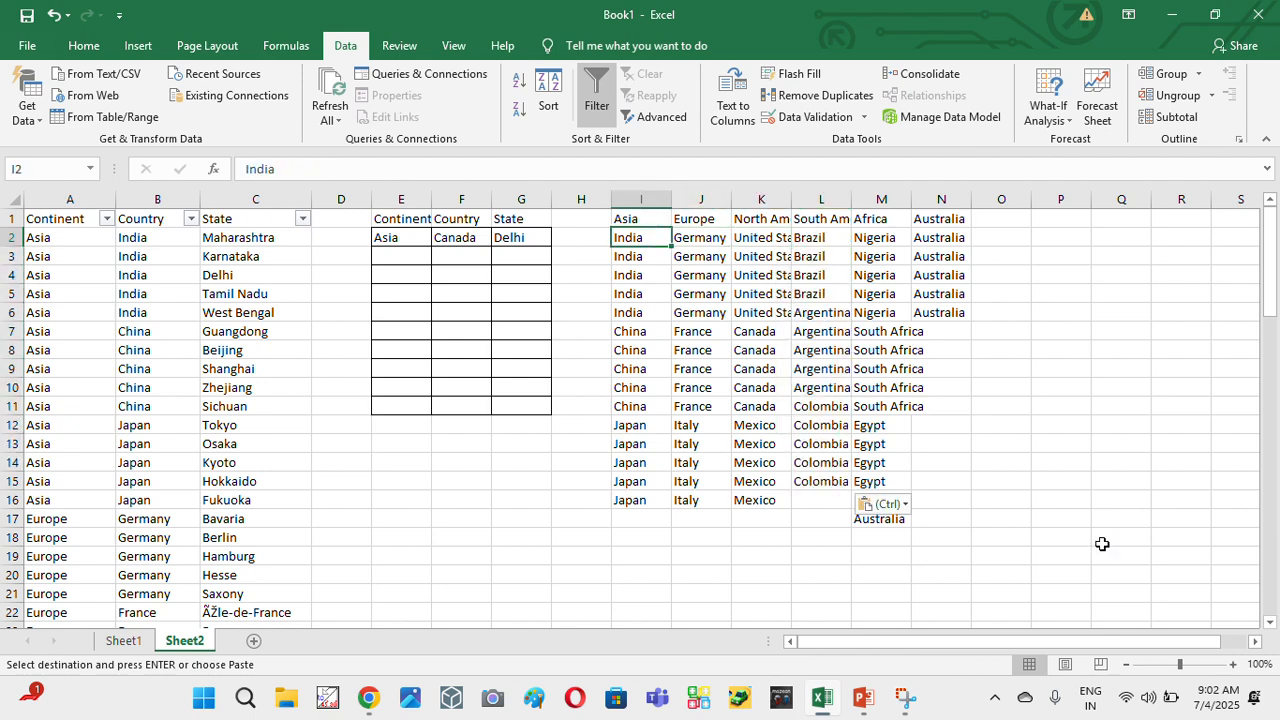
pyautogui.press('Down')
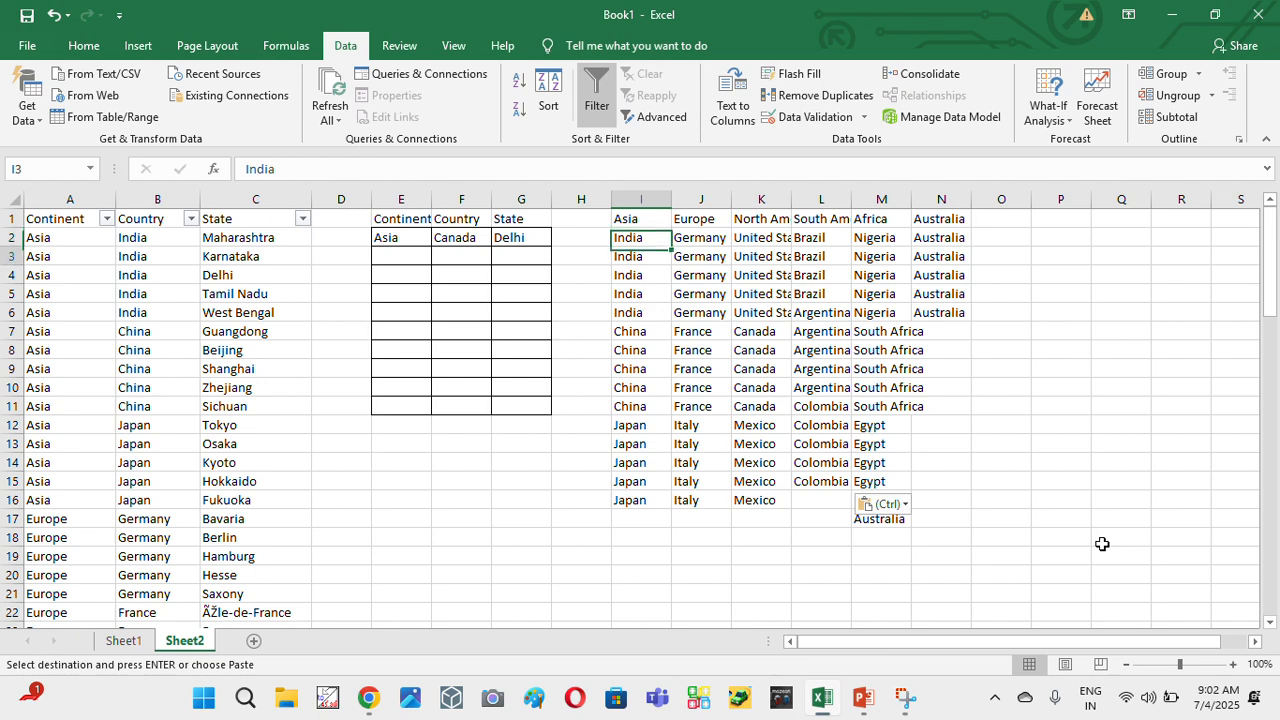
pyautogui.hotkey('shift', 'Down')
pyautogui.press('Up')
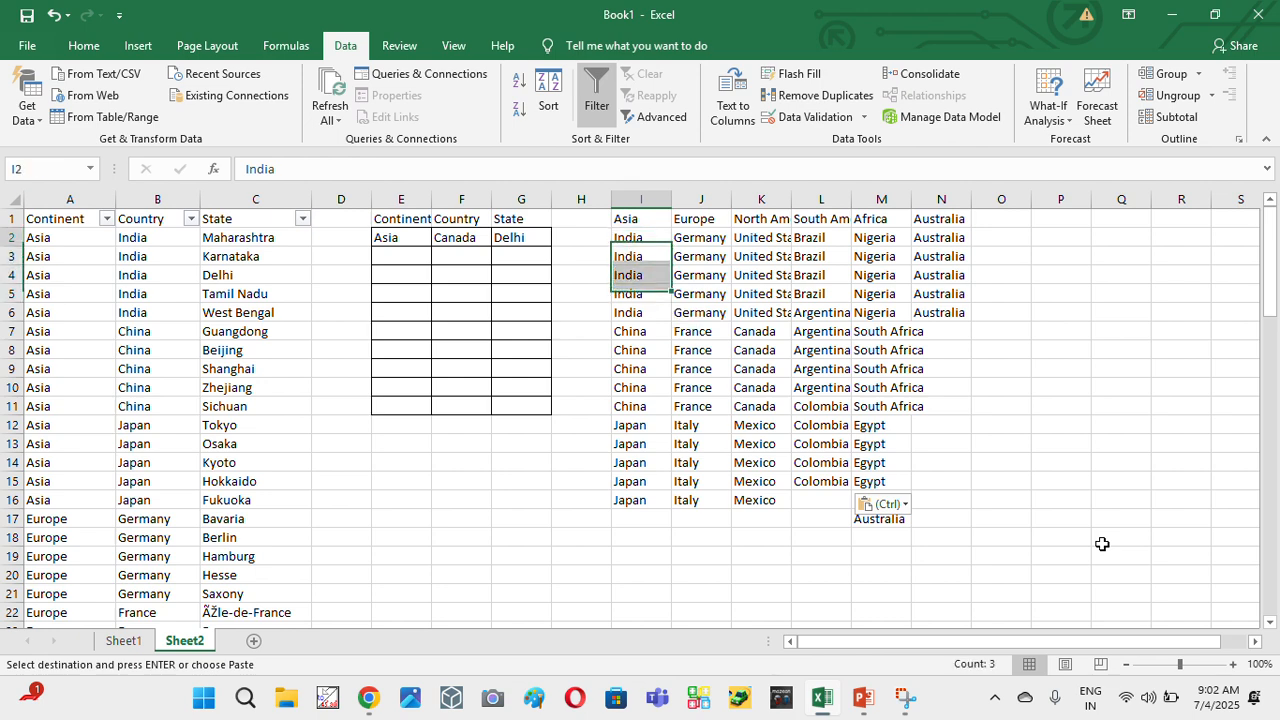
pyautogui.press('Down')
pyautogui.press('Down')
pyautogui.press('Down')
pyautogui.press('Down')
pyautogui.press('Down')
pyautogui.press('Down')
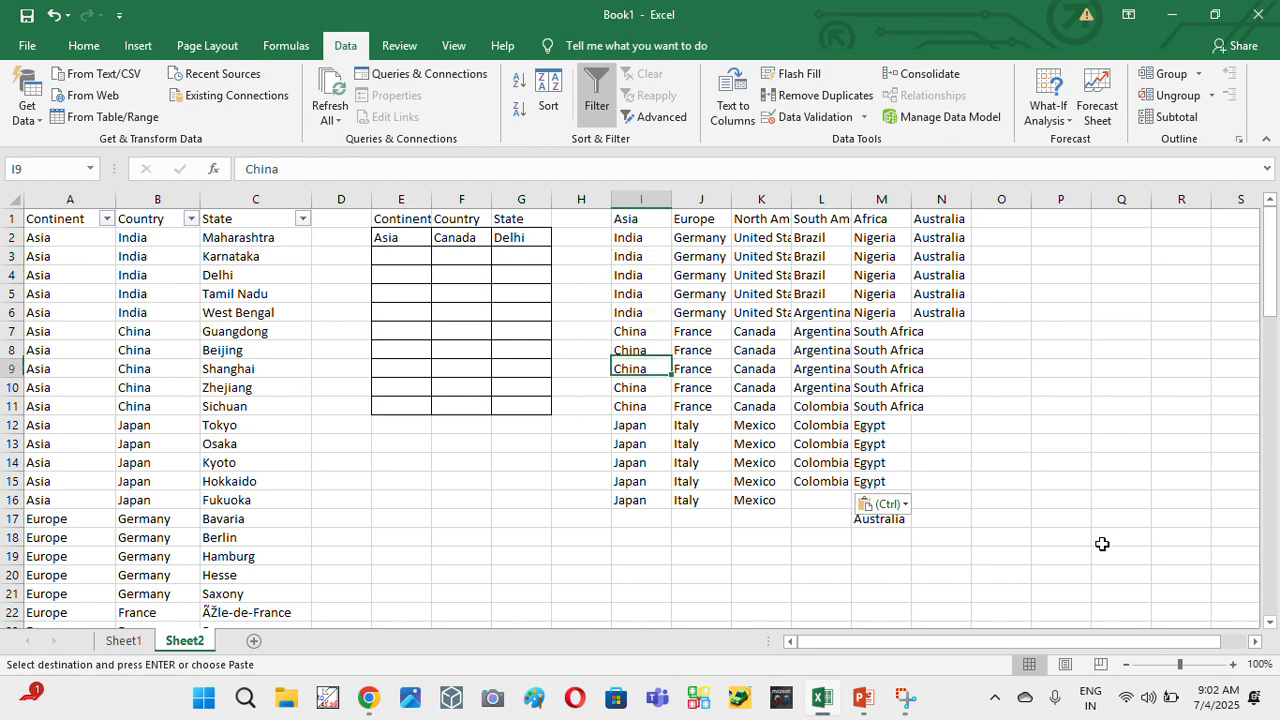
pyautogui.press('Up')
pyautogui.press('Up')
pyautogui.hotkey('ctrl', 'c')
pyautogui.press('Up')
pyautogui.press('Up')
pyautogui.press('Up')
pyautogui.hotkey('ctrl', 'v')
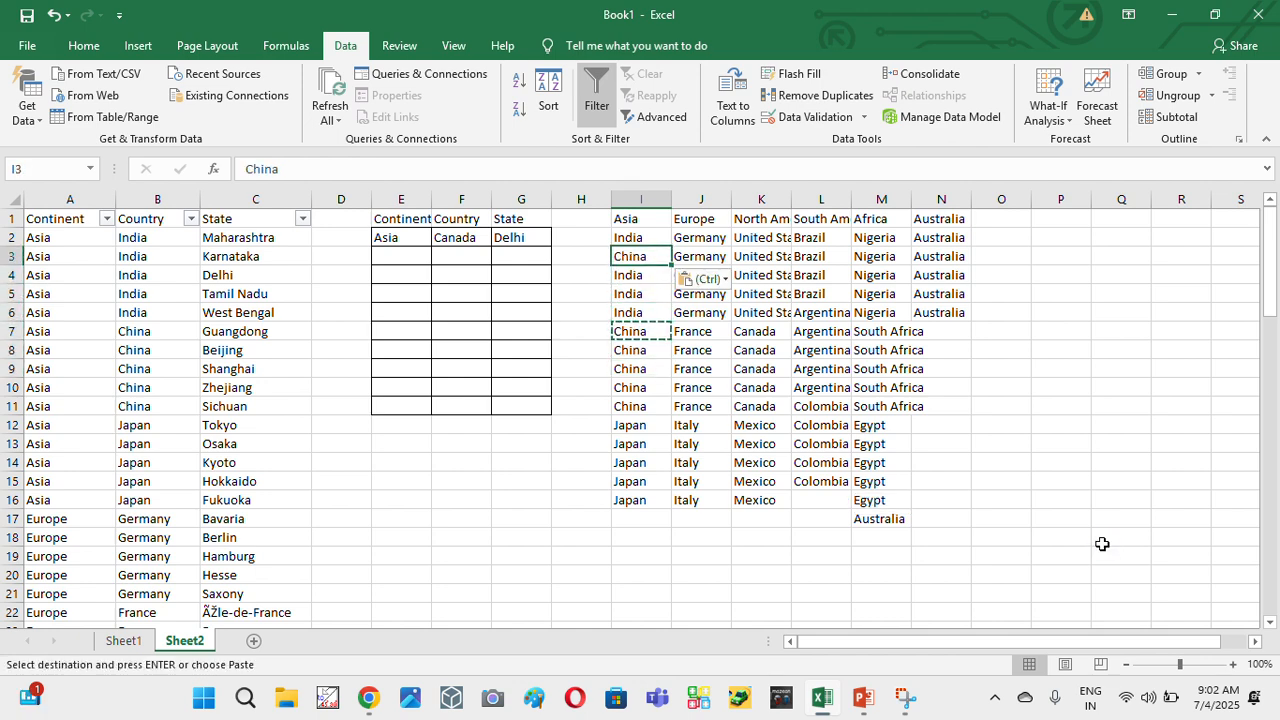
# - Copy the first Japan entry in the Asia list and paste it over the India entry in I4
pyautogui.press('Down')
pyautogui.press('Down')
pyautogui.press('Down')
pyautogui.press('Down')
pyautogui.press('Down')
pyautogui.press('Down')
pyautogui.press('Down')
pyautogui.press('Down')
pyautogui.press('Down')
pyautogui.hotkey('ctrl', 'c')
pyautogui.press('Up')
pyautogui.press('Up')
pyautogui.press('Up')
pyautogui.press('Up')
pyautogui.press('Up')
pyautogui.press('Up')
pyautogui.press('Up')
pyautogui.press('Up')
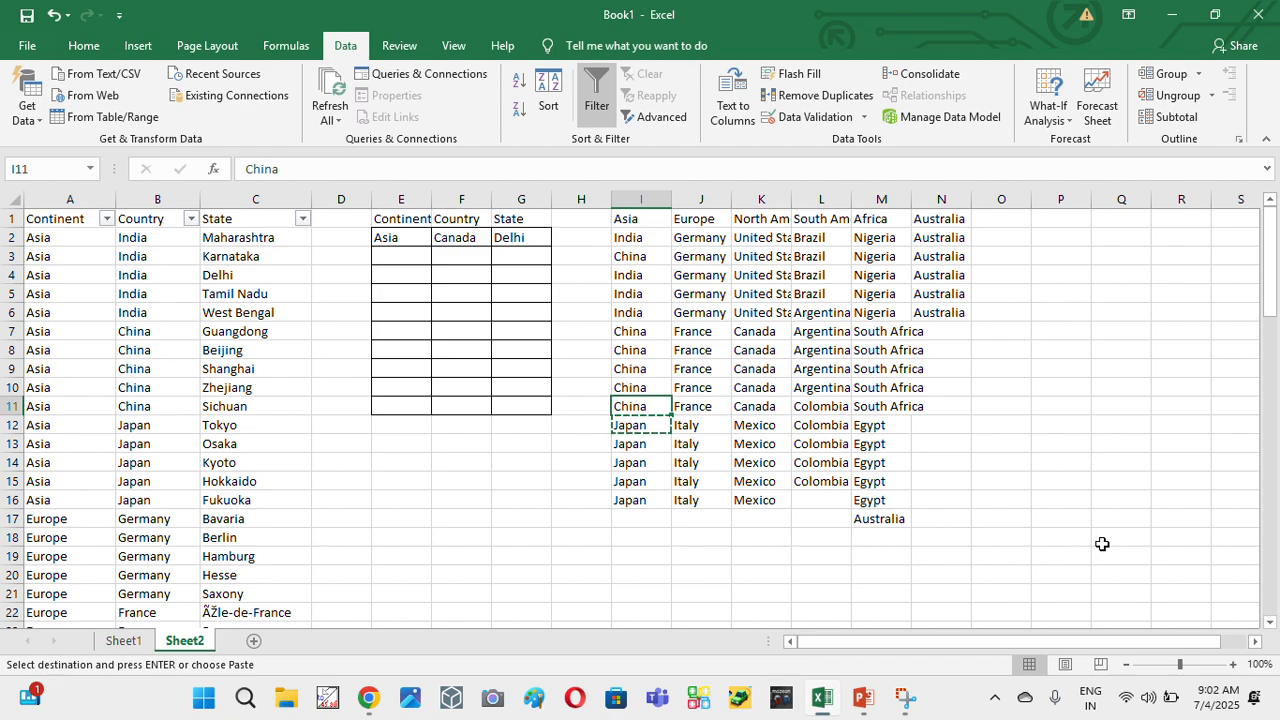
pyautogui.hotkey('ctrl', 'v')
# - Clear the remaining duplicate countries below Japan in the Asia list, I5:I16
pyautogui.press('Down')
pyautogui.hotkey('ctrl', 'shift', 'Down')
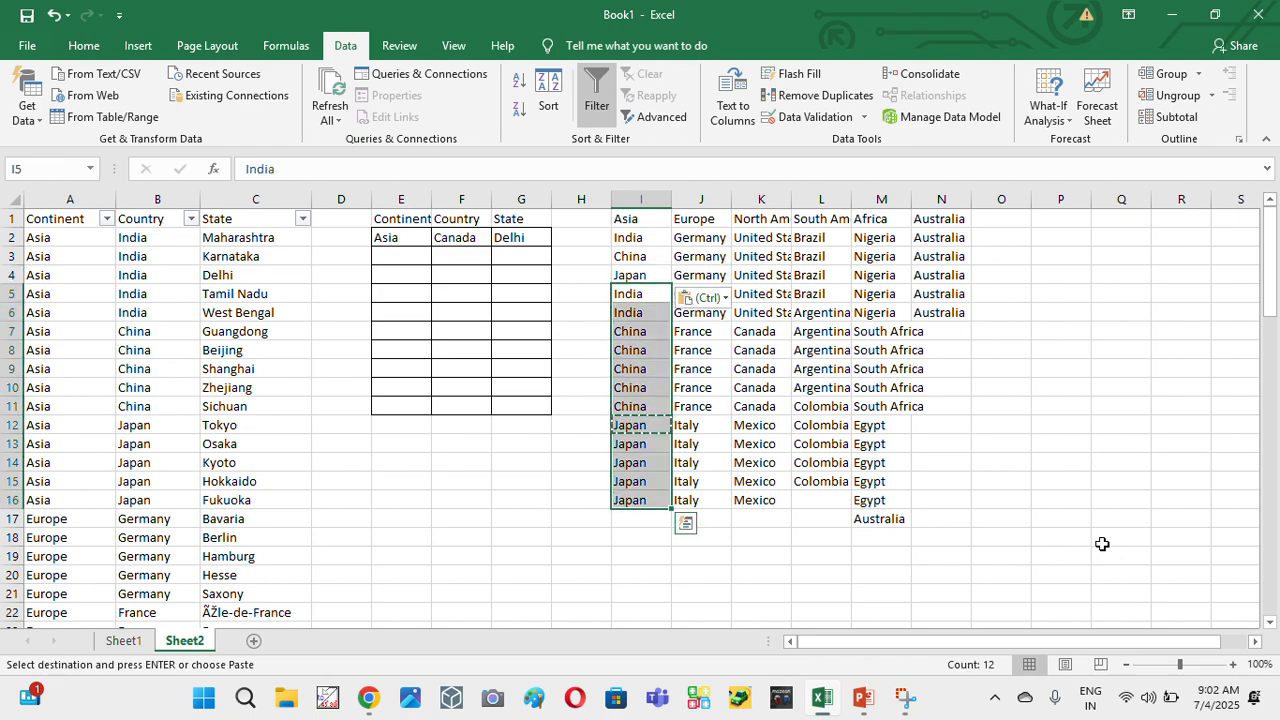
pyautogui.press('super+shift+s')
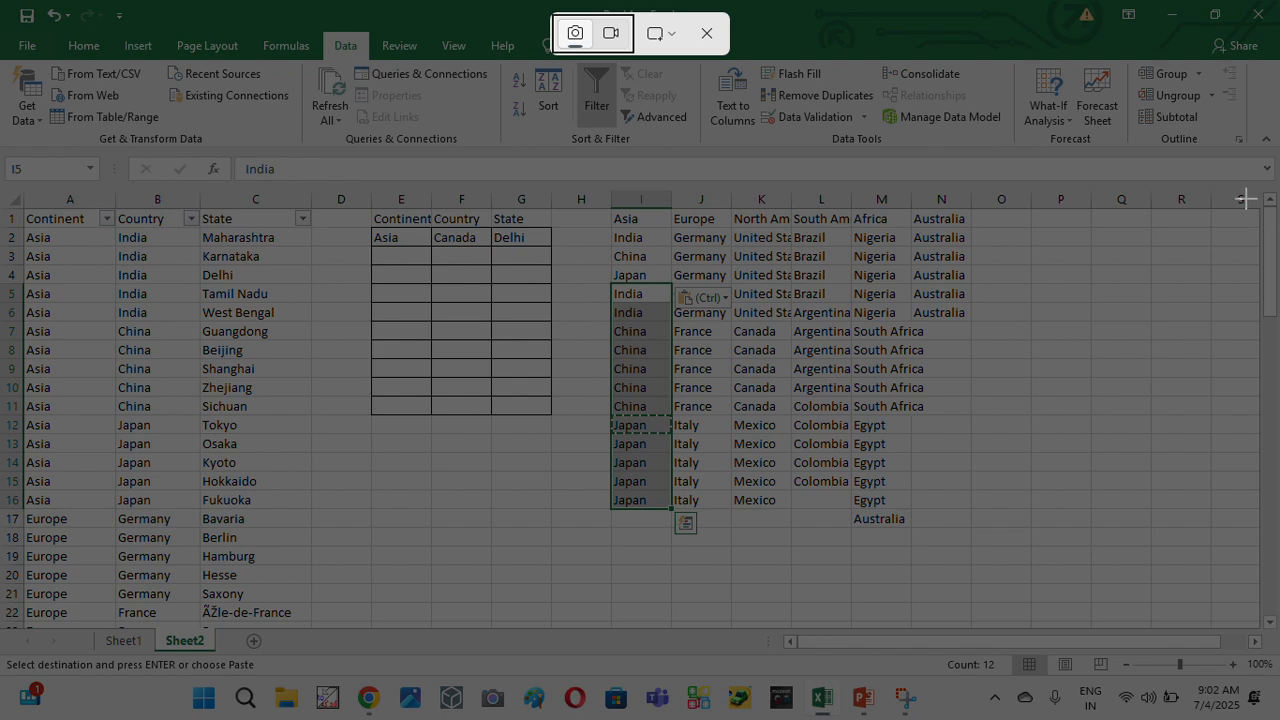
pyautogui.click(706, 33)
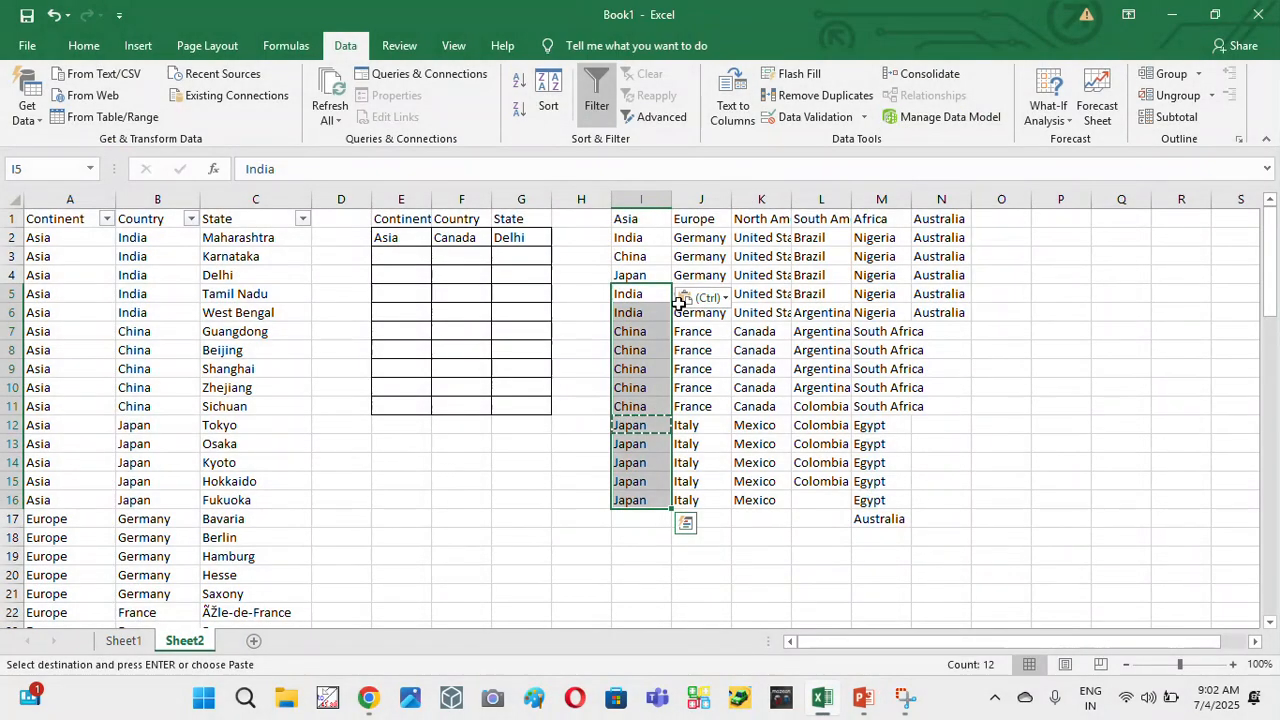
pyautogui.press('Delete')
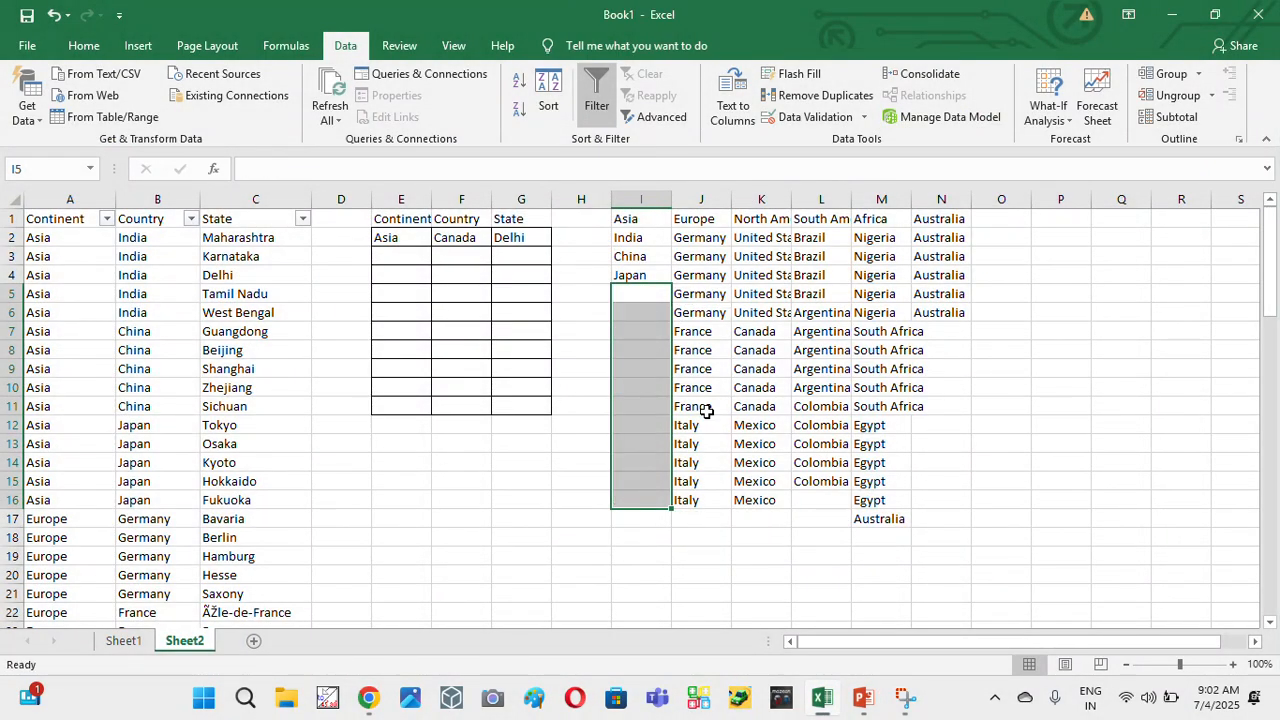
# - Copy the first France entry in the Europe list and paste it over the second Germany entry in J3
pyautogui.click(691, 331)
pyautogui.hotkey('ctrl', 'c')
pyautogui.press('Up')
pyautogui.press('Up')
pyautogui.press('Up')
pyautogui.press('Up')
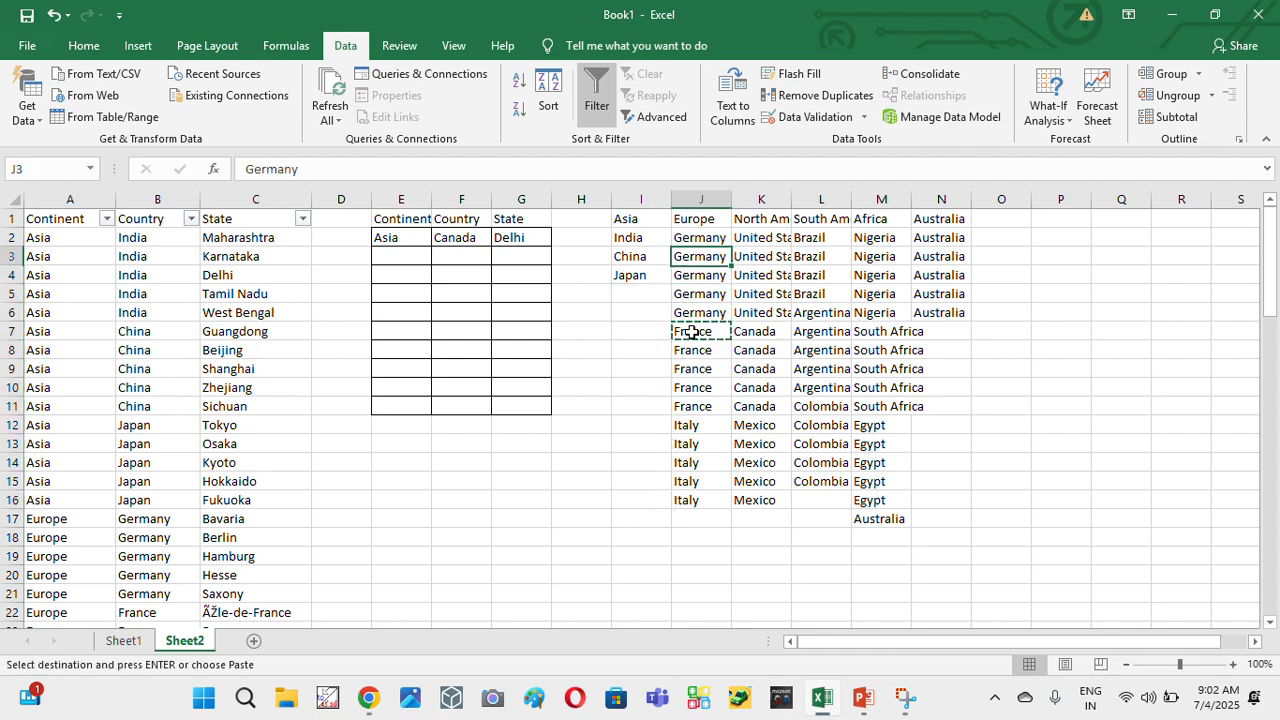
pyautogui.hotkey('ctrl', 'v')
# - Copy the first Italy entry in the Europe list and paste it over the Germany entry in J4
pyautogui.press('Down')
pyautogui.press('Down')
pyautogui.press('Down')
pyautogui.press('Down')
pyautogui.press('Down')
pyautogui.press('Down')
pyautogui.press('Down')
pyautogui.press('Down')
pyautogui.press('Down')
pyautogui.press('Down')
pyautogui.press('Down')
pyautogui.press('Down')
pyautogui.press('Up')
pyautogui.press('Up')
pyautogui.press('Up')
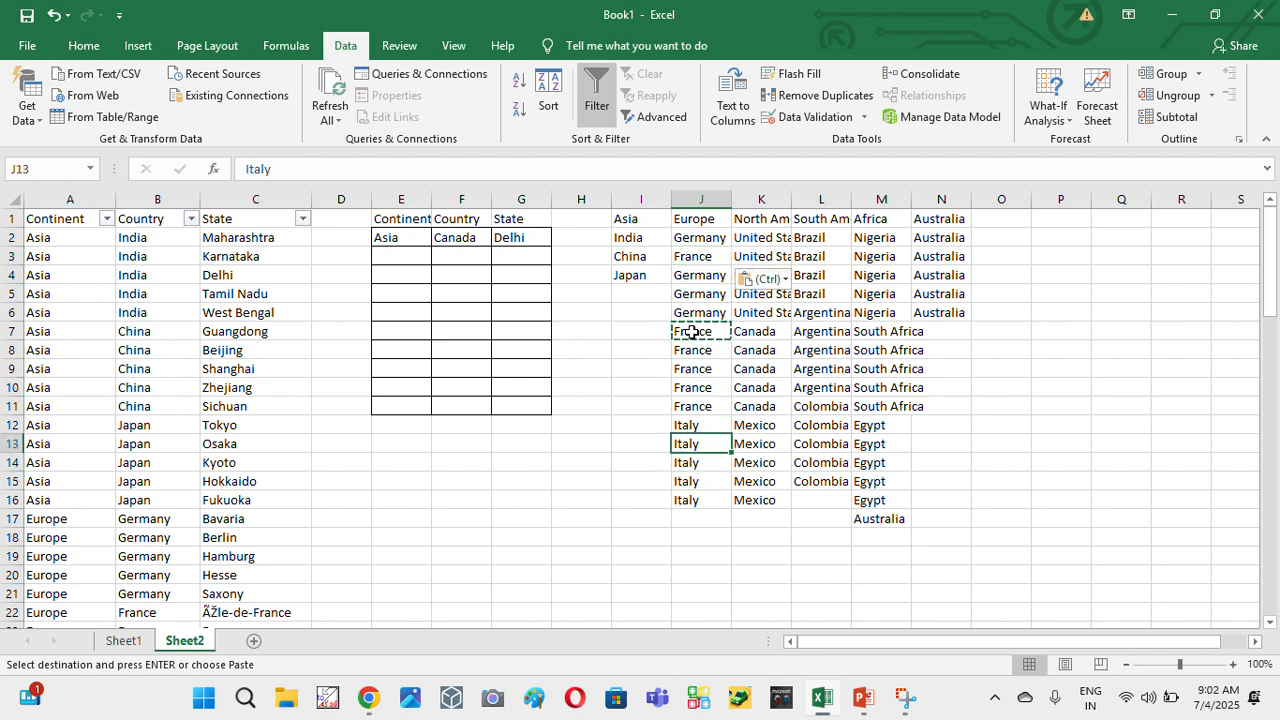
pyautogui.hotkey('ctrl', 'c')
pyautogui.press('Up')
pyautogui.press('Up')
pyautogui.press('Up')
pyautogui.press('Up')
pyautogui.press('Up')
pyautogui.press('Up')
pyautogui.press('Up')
pyautogui.press('Up')
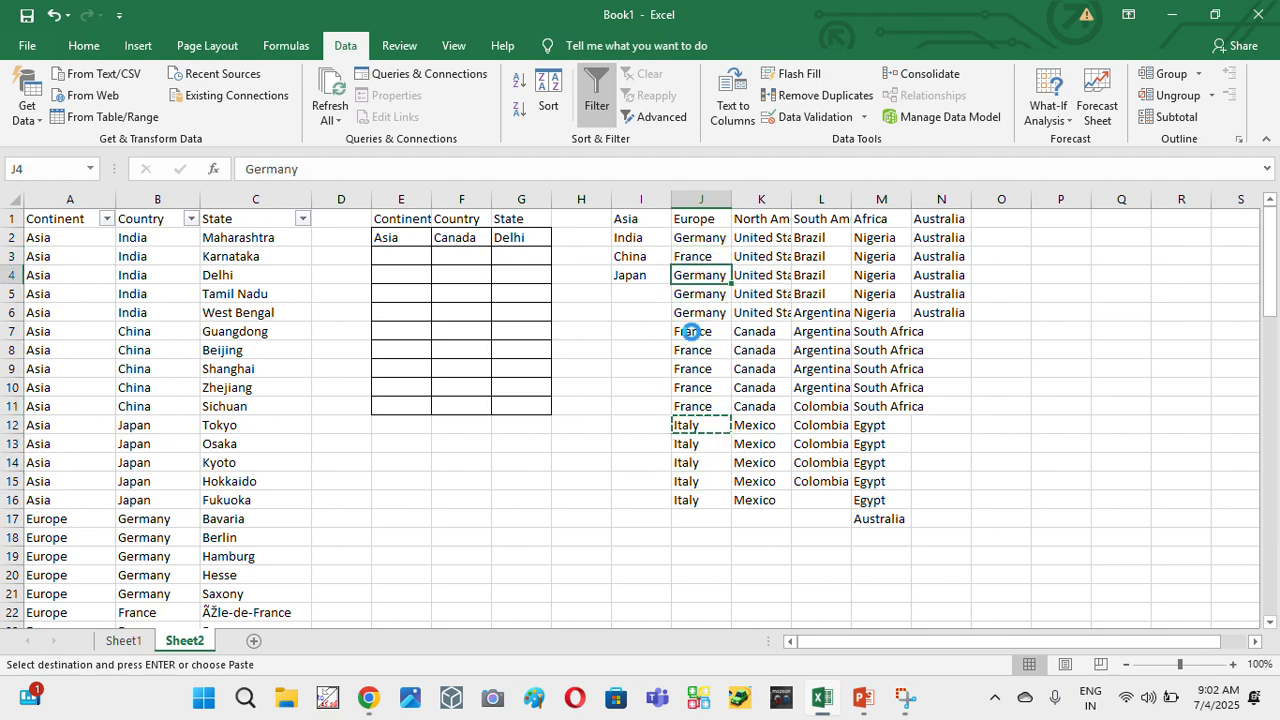
pyautogui.hotkey('ctrl', 'v')
# - Clear the remaining duplicate countries below Italy in the Europe list, J5:J16
pyautogui.press('Down')
pyautogui.hotkey('ctrl', 'shift', 'Down')
pyautogui.press('Delete')
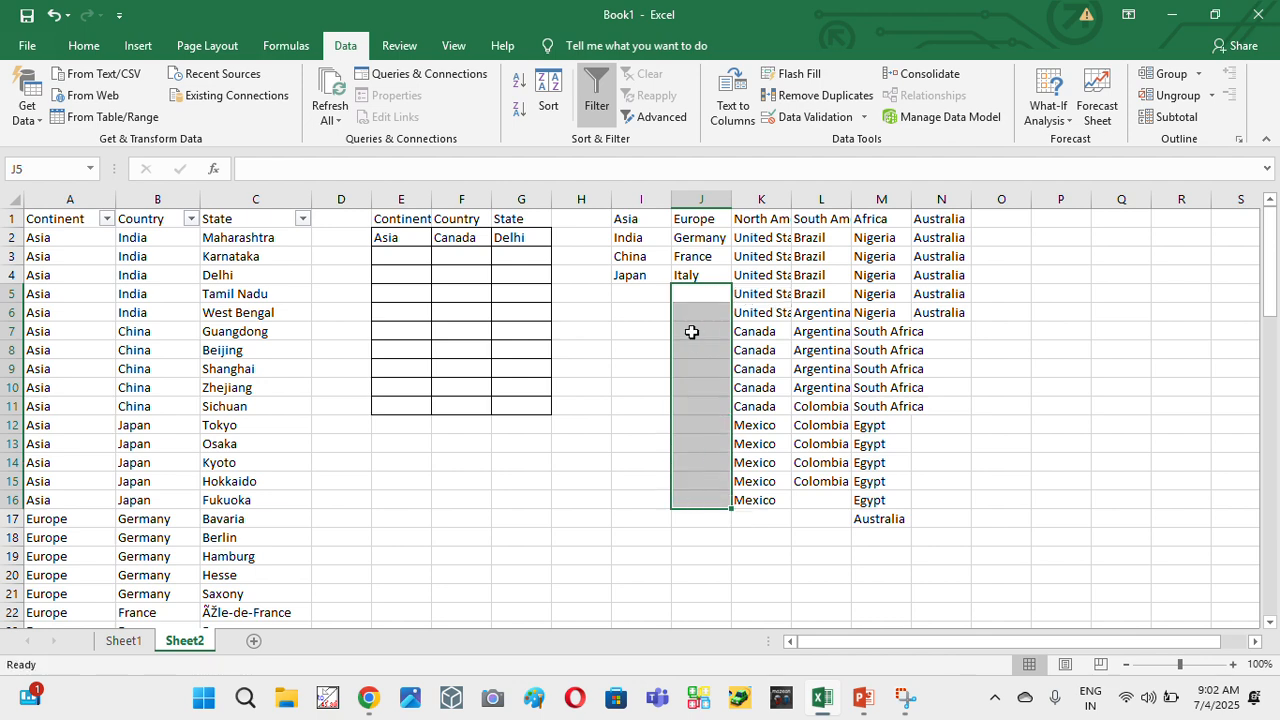
# - Autofit the width of column K to the North America header and its country list
pyautogui.press('Right')
pyautogui.press('Up')
pyautogui.press('Up')
pyautogui.press('Up')
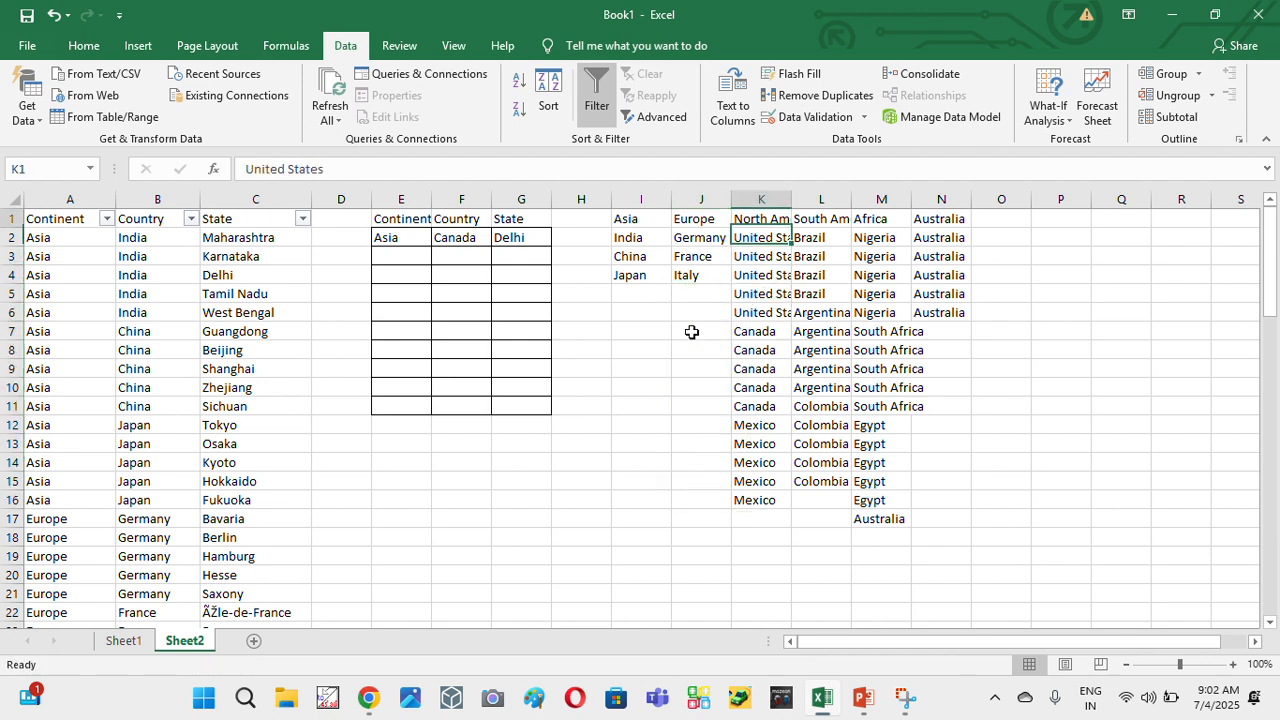
pyautogui.hotkey('ctrl', 'shift', 'Down')
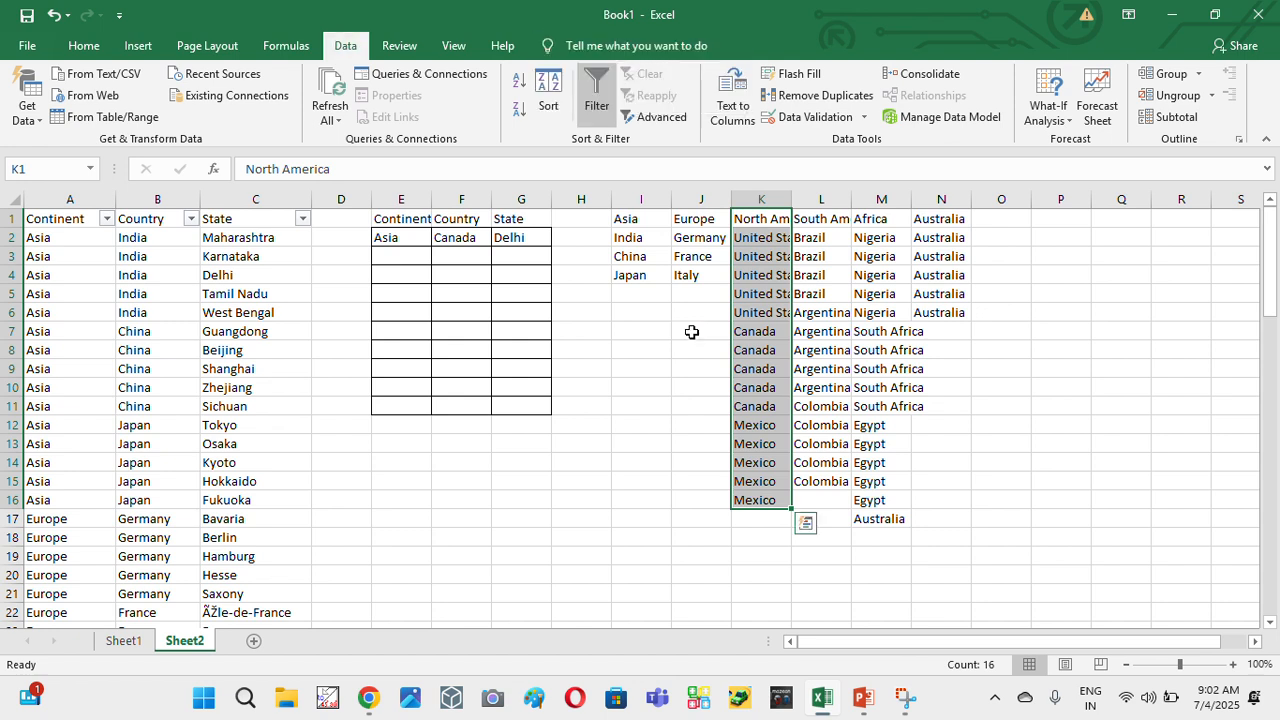
pyautogui.hotkey('alt', 'h')
pyautogui.press('o')
pyautogui.press('i')
# - Copy the adjacent Canada and Mexico entries in K11:K12 and paste them over the United States duplicates in K3:K4
pyautogui.press('Down')
pyautogui.press('Down')
pyautogui.press('Down')
pyautogui.press('Down')
pyautogui.press('Down')
pyautogui.press('Down')
pyautogui.press('Down')
pyautogui.press('Down')
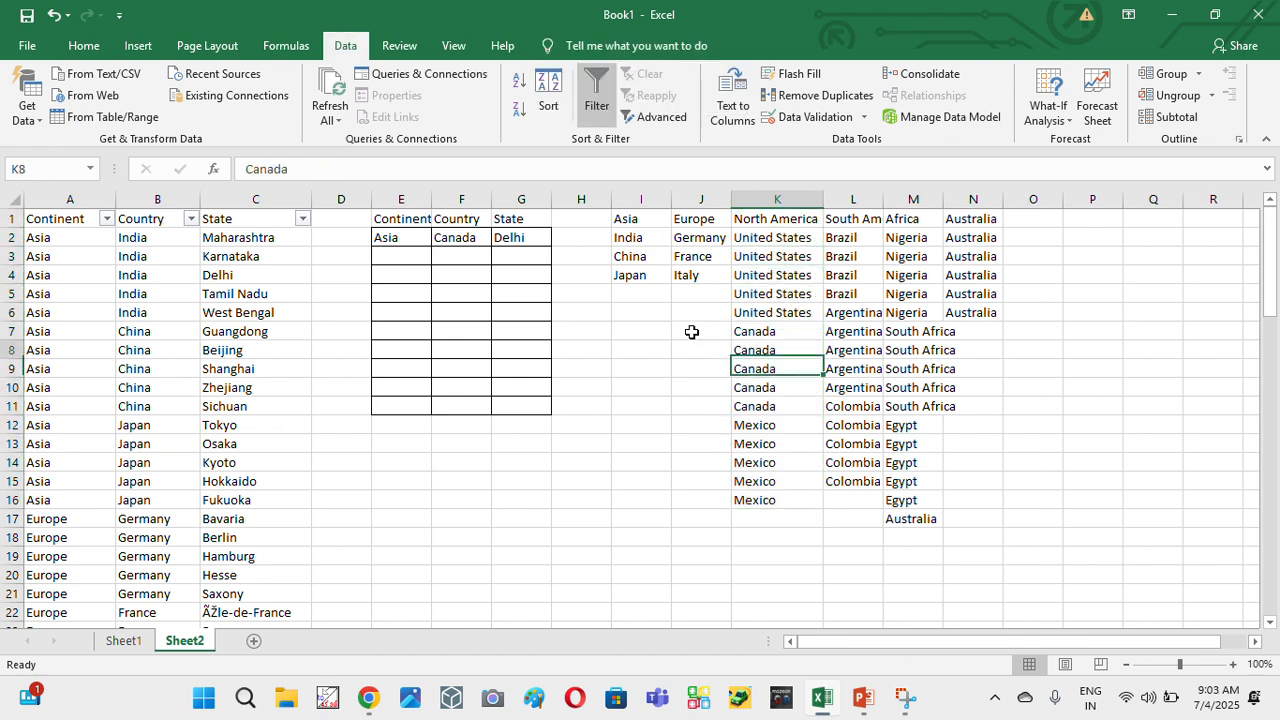
pyautogui.press('Up')
pyautogui.press('Up')
pyautogui.press('Down')
pyautogui.press('Down')
pyautogui.press('Down')
pyautogui.hotkey('shift', 'Down')
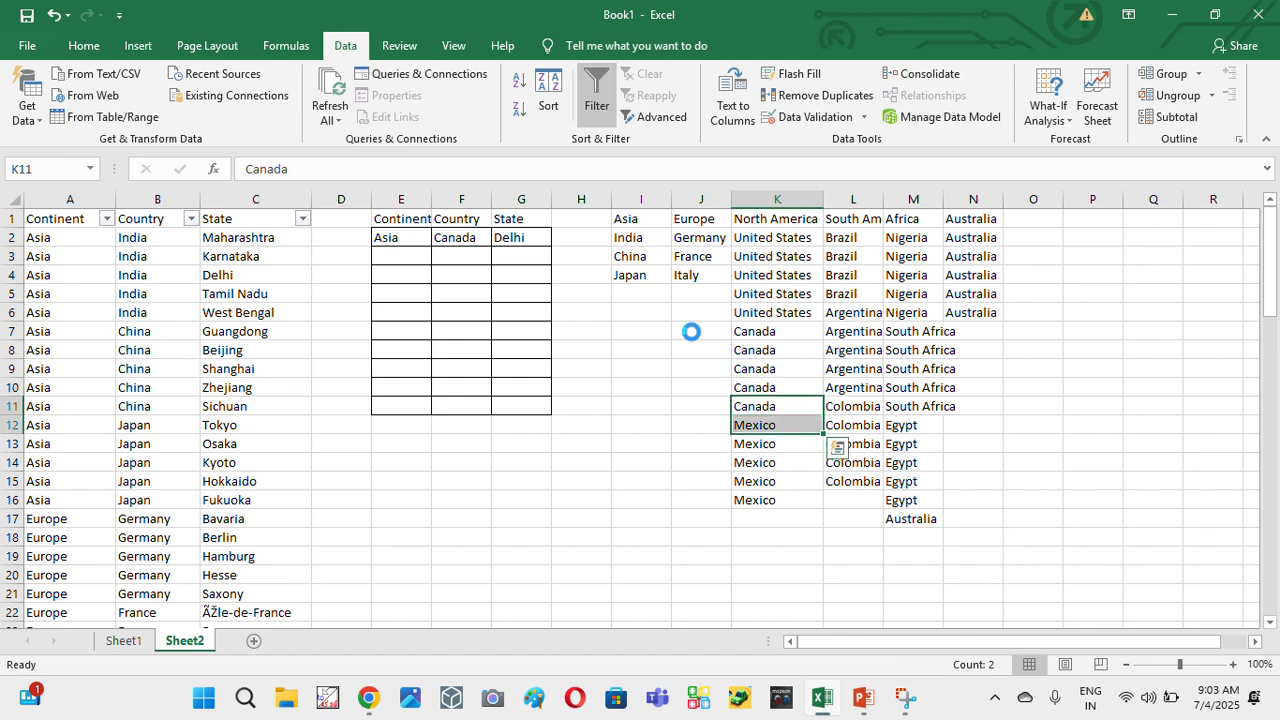
pyautogui.hotkey('ctrl', 'c')
pyautogui.press('Up')
pyautogui.press('Up')
pyautogui.press('Up')
pyautogui.press('Up')
pyautogui.press('Up')
pyautogui.press('Up')
pyautogui.press('Up')
pyautogui.press('Up')
pyautogui.hotkey('ctrl', 'v')
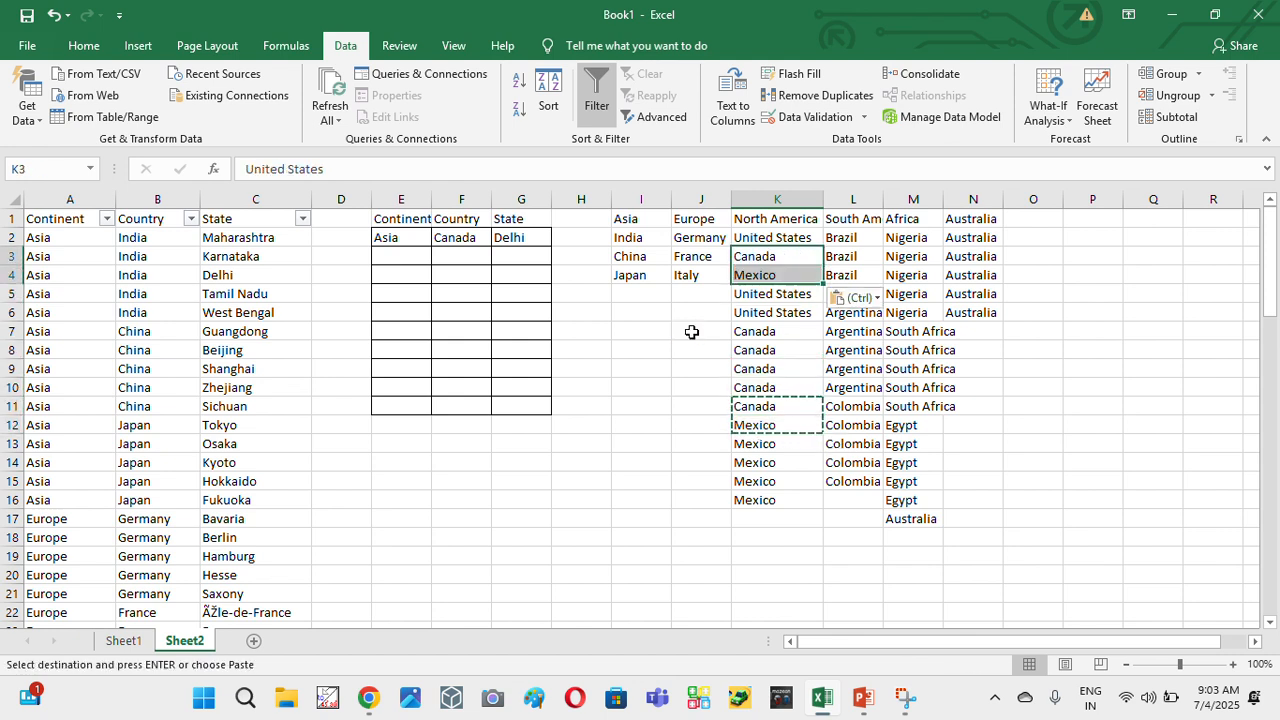
# - Clear the remaining duplicate countries below Mexico in the North America list, K5:K16
pyautogui.press('Down')
pyautogui.press('Down')
pyautogui.hotkey('ctrl', 'shift', 'Down')
pyautogui.press('Delete')
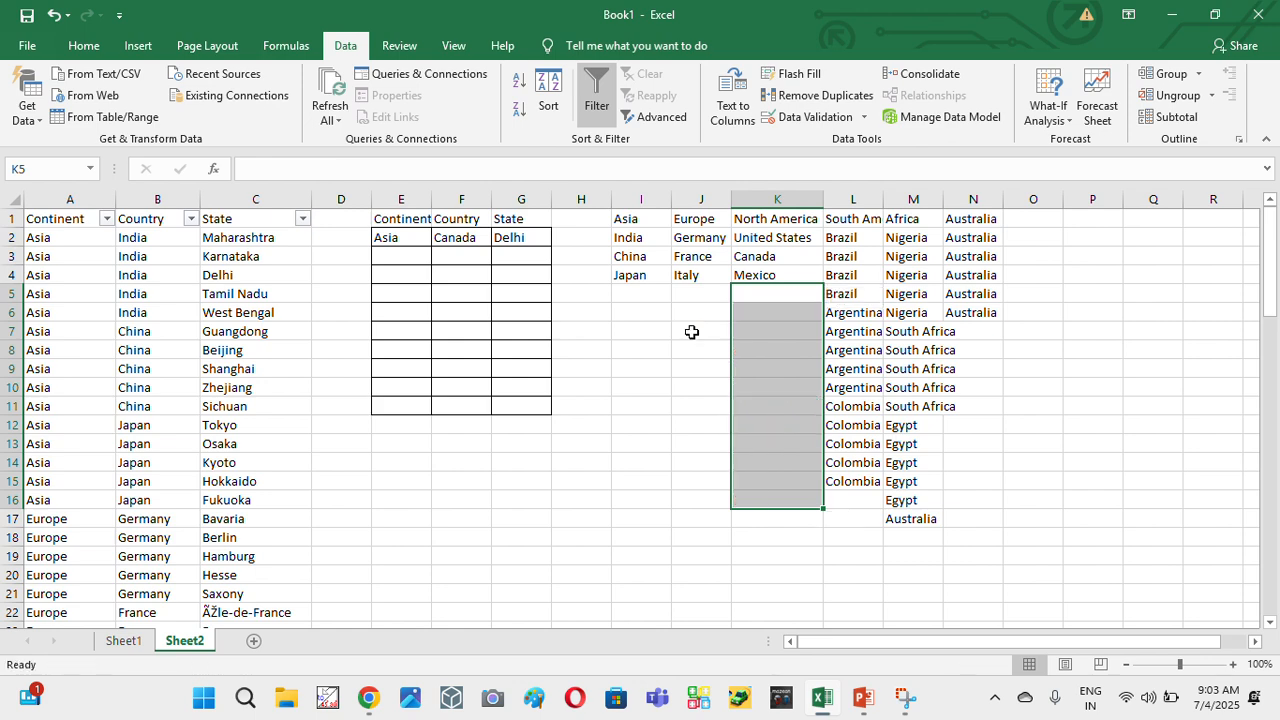
# - Copy the adjacent Argentina and Colombia entries in L10:L11 and paste them over the Brazil duplicates in L3:L4
pyautogui.press('Right')
pyautogui.hotkey('ctrl', 'shift', 'Down')
pyautogui.press('Up')
pyautogui.press('Up')
pyautogui.press('Up')
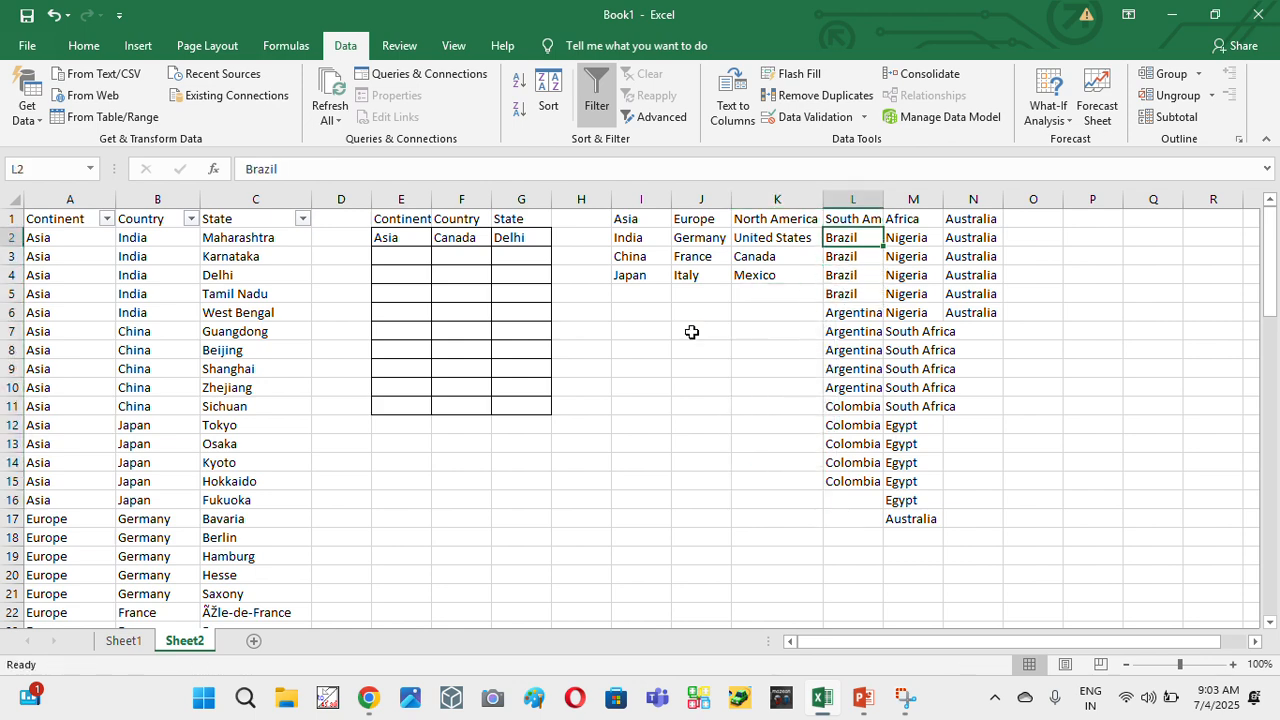
pyautogui.press('Down')
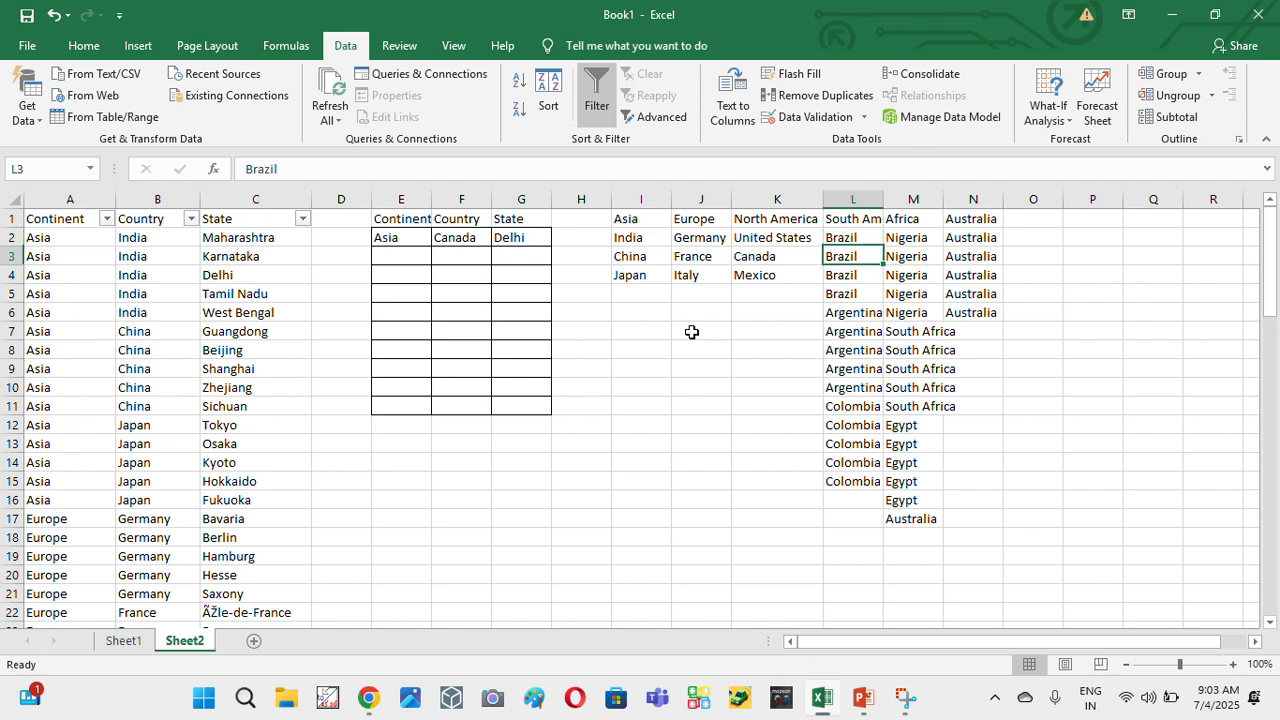
pyautogui.press('Down')
pyautogui.press('Down')
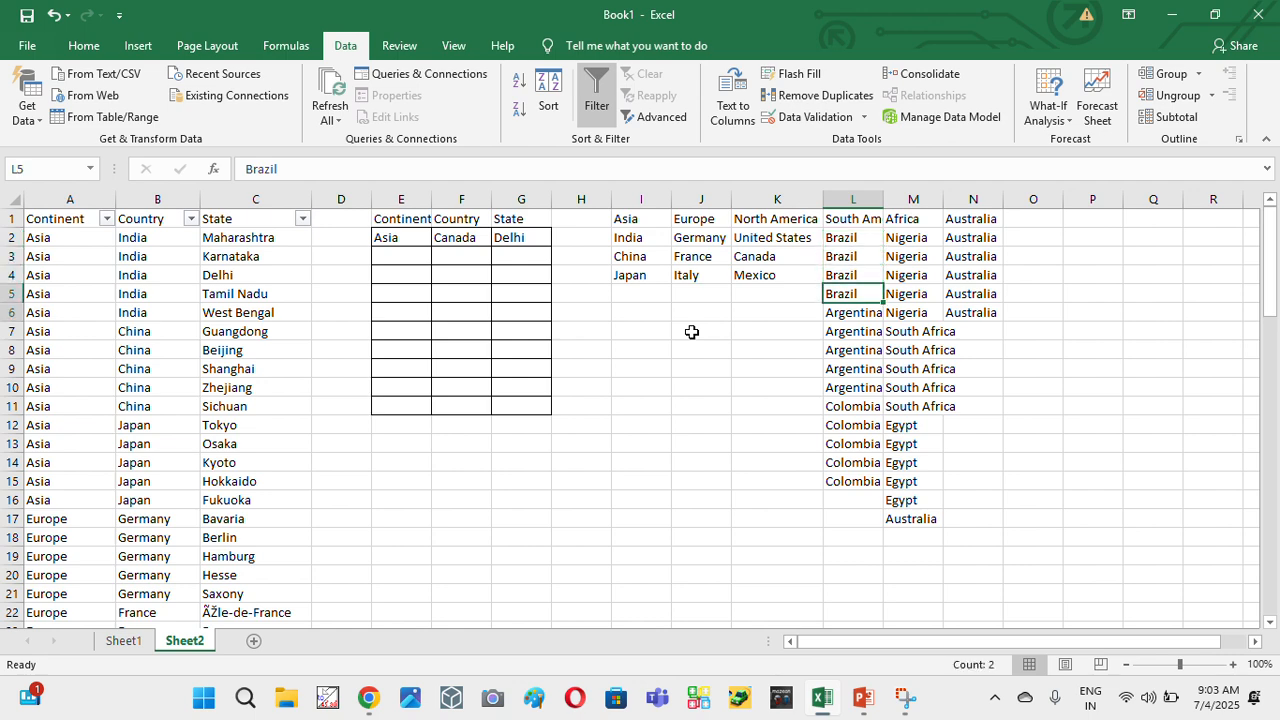
pyautogui.hotkey('ctrl', 'q')
pyautogui.press('Escape')
pyautogui.press('Down')
pyautogui.press('Down')
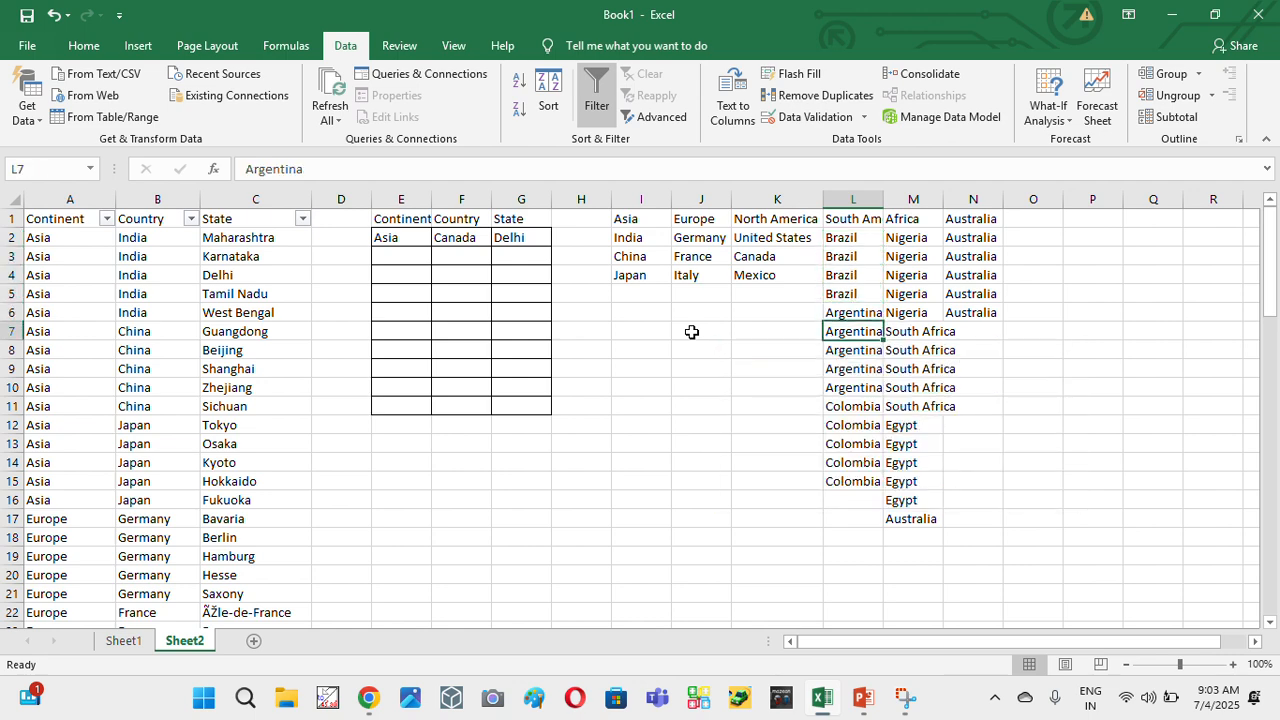
pyautogui.press('Down')
pyautogui.press('Down')
pyautogui.press('Down')
pyautogui.hotkey('shift', 'Down')
pyautogui.hotkey('ctrl', 'c')
pyautogui.hotkey('ctrl', 'Up')
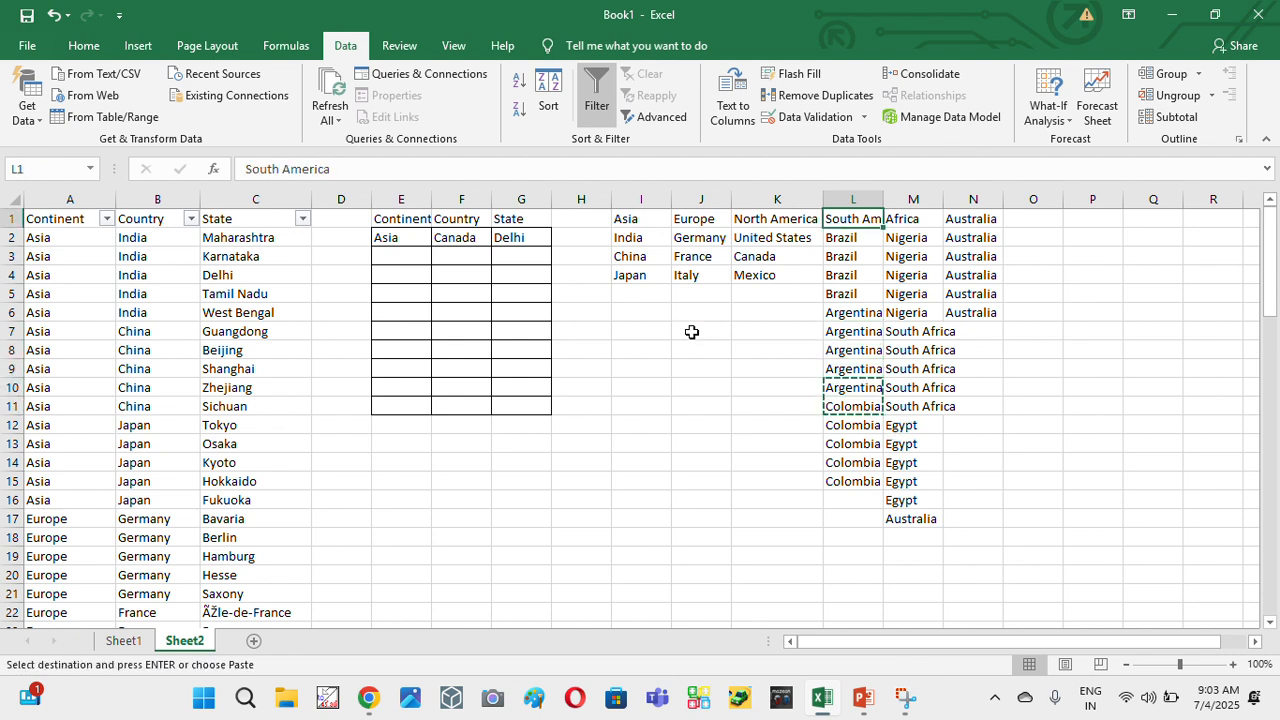
pyautogui.press('Down')
pyautogui.press('Down')
pyautogui.press('Down')
pyautogui.press('Up')
pyautogui.hotkey('ctrl', 'v')
# - Clear the remaining duplicate countries below Colombia in the South America list, L5:L15
pyautogui.press('Down')
pyautogui.press('Down')
pyautogui.hotkey('ctrl', 'shift', 'Down')
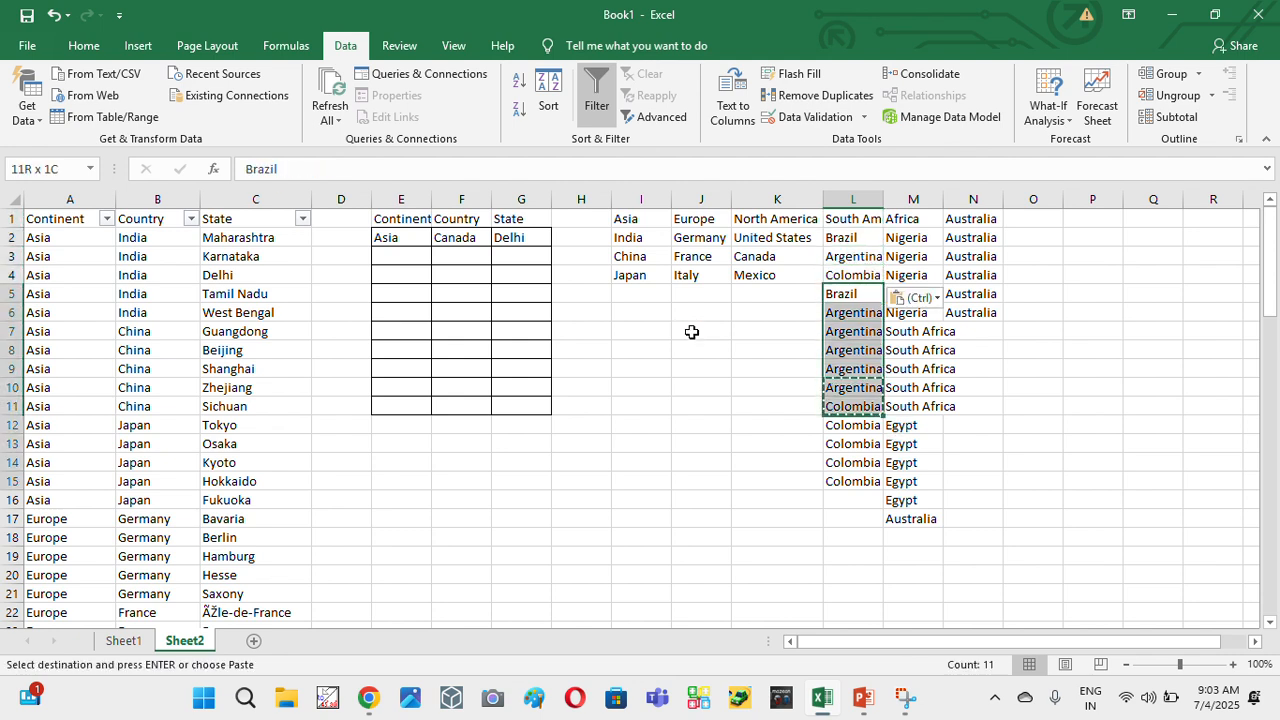
pyautogui.press('super+shift+s')
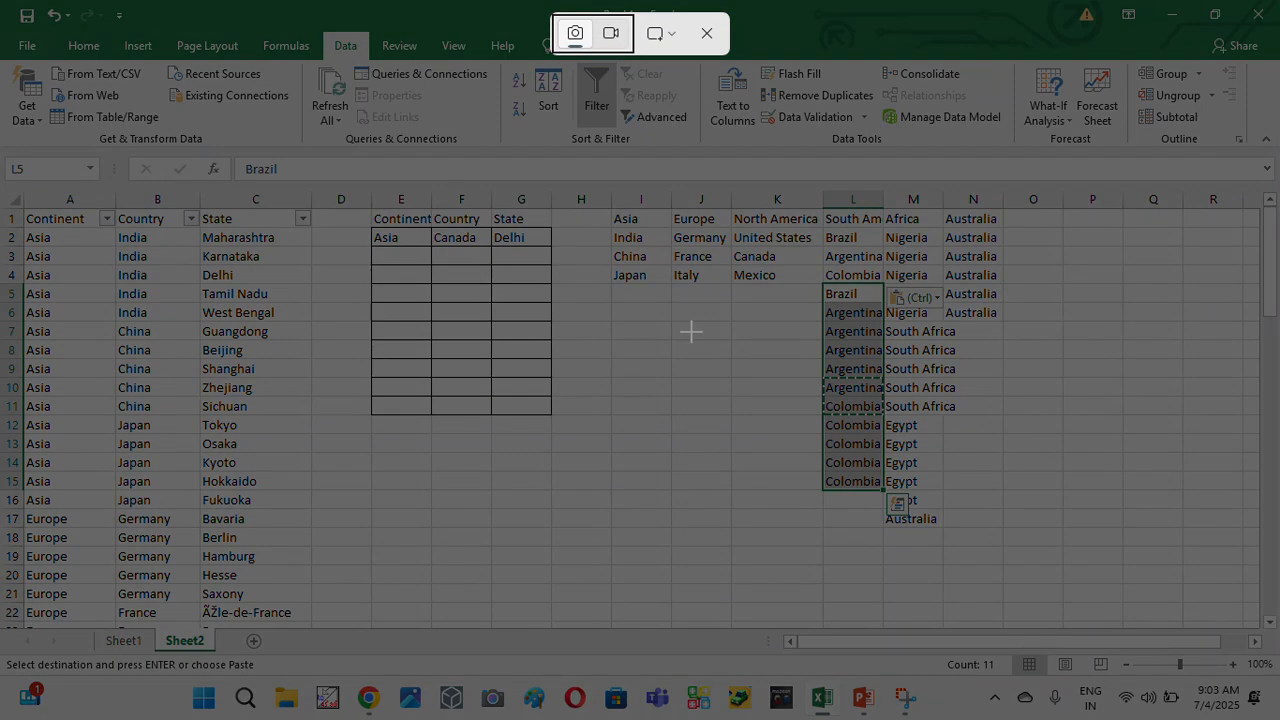
pyautogui.click(708, 34)
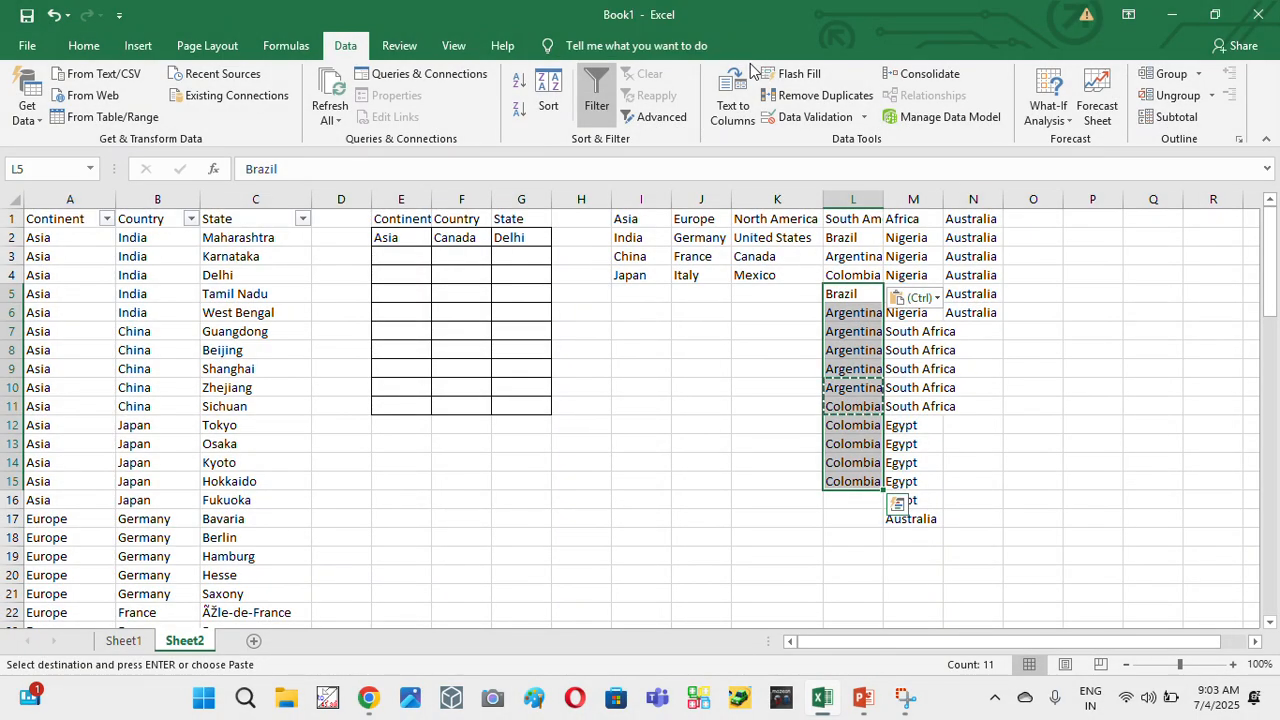
pyautogui.press('Delete')
# - Copy the adjacent South Africa and Egypt entries in M11:M12 and paste them over the Nigeria duplicates in M3:M4
pyautogui.press('Right')
pyautogui.press('Down')
pyautogui.press('Down')
pyautogui.press('Down')
pyautogui.press('Down')
pyautogui.press('Down')
pyautogui.press('Down')
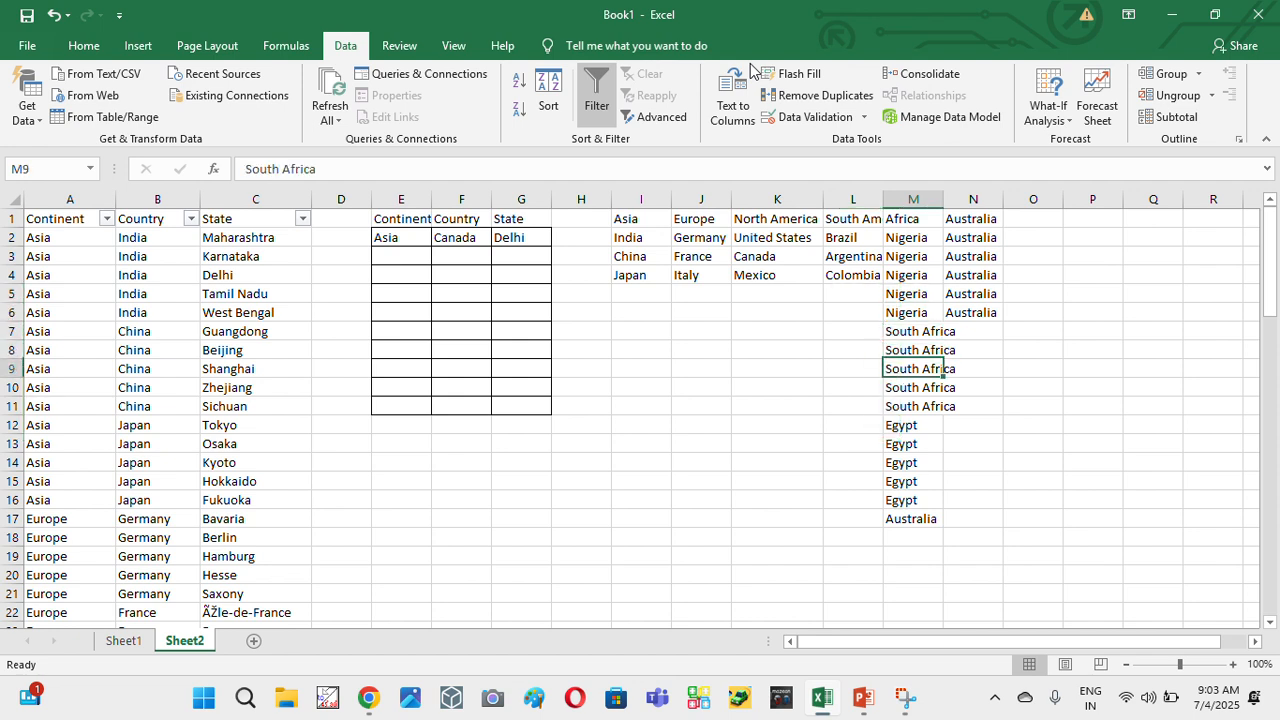
pyautogui.hotkey('shift', 'Down')
pyautogui.hotkey('ctrl', 'c')
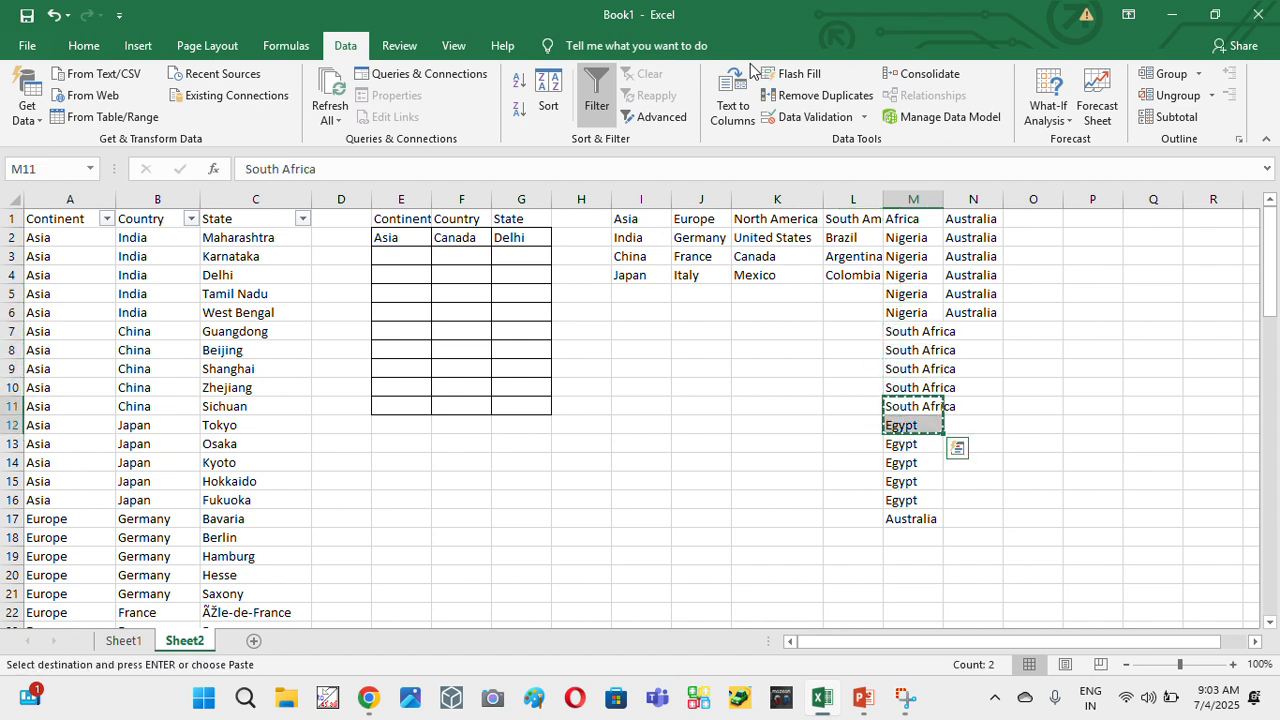
pyautogui.press('Up')
pyautogui.press('Up')
pyautogui.press('Up')
pyautogui.press('Up')
pyautogui.press('Up')
pyautogui.press('Up')
pyautogui.press('Up')
pyautogui.press('Up')
pyautogui.press('Up')
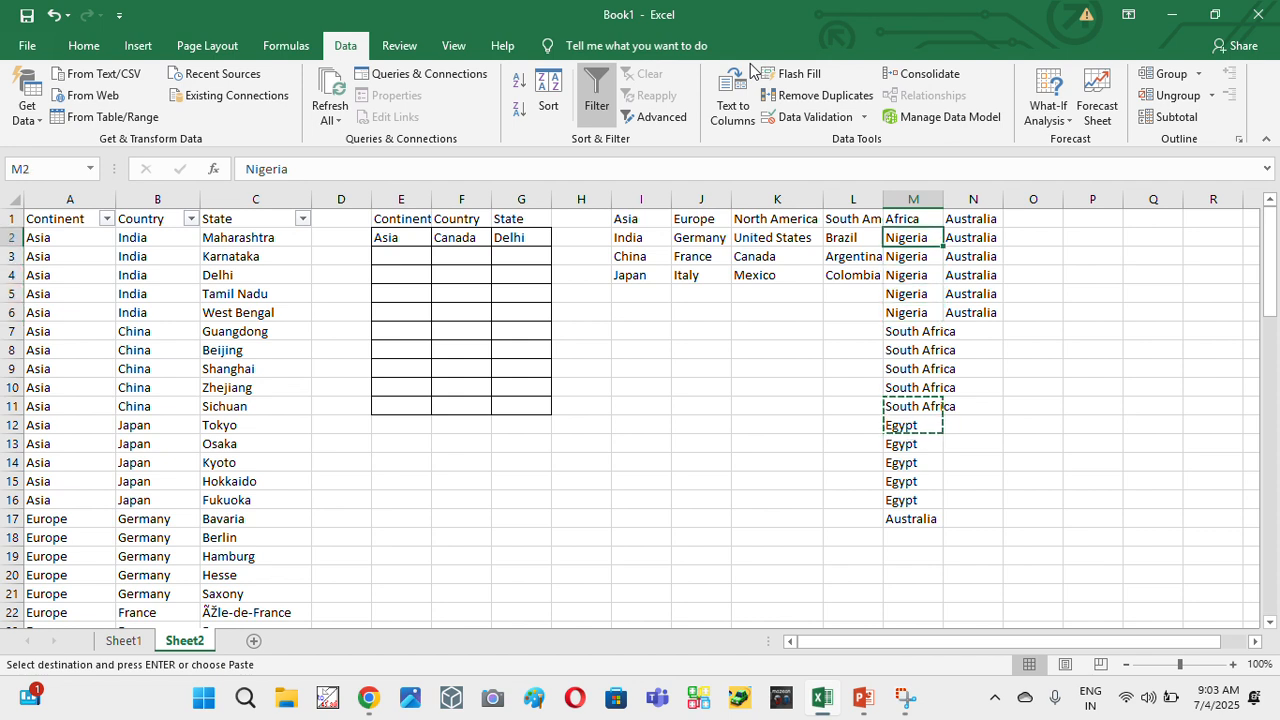
pyautogui.press('Down')
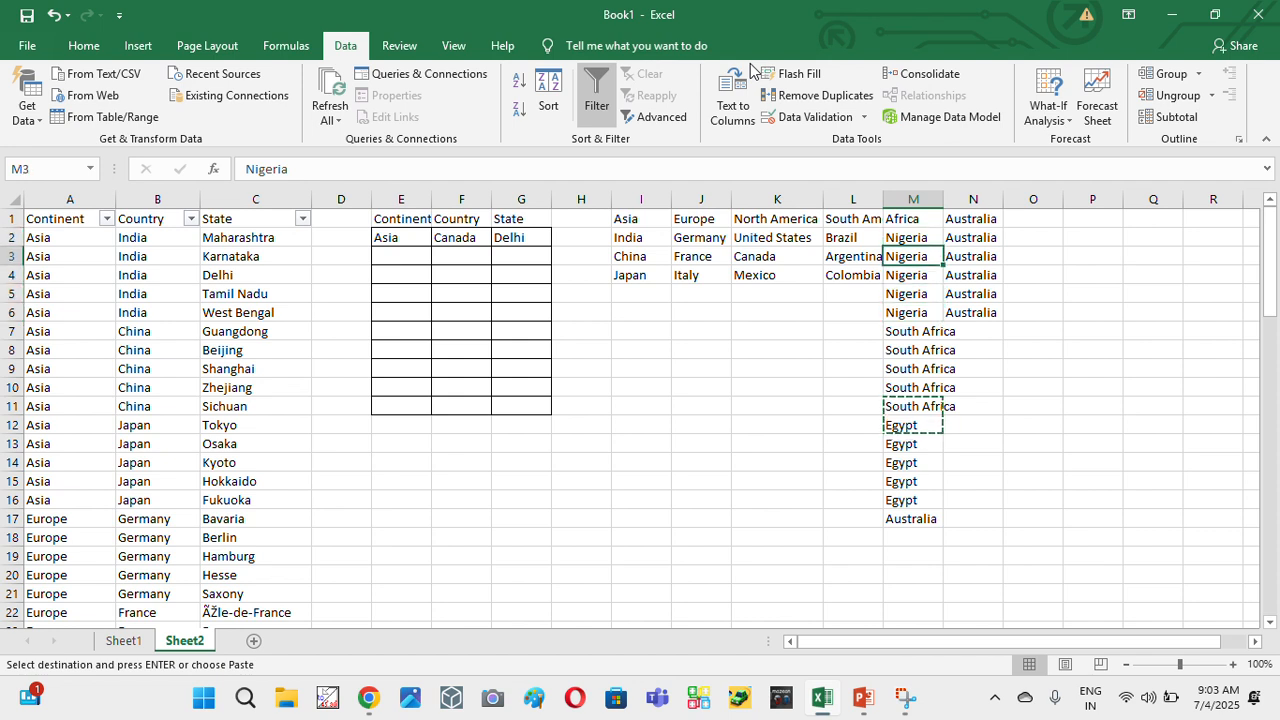
pyautogui.hotkey('ctrl', 'v')
# - Clear the leftover entries below Egypt in the Africa list, M5:M17
pyautogui.press('Down')
pyautogui.press('Down')
pyautogui.hotkey('ctrl', 'shift', 'Down')
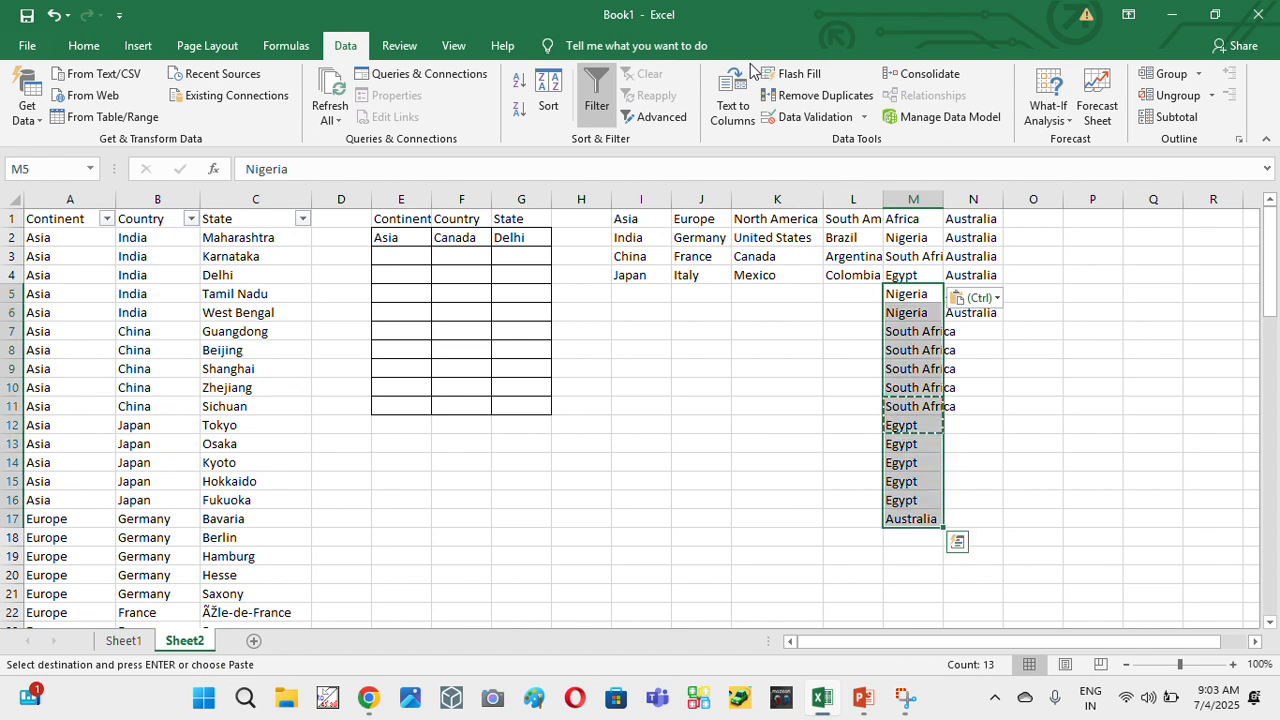
pyautogui.press('Escape')
pyautogui.press('Delete')
# - Clear the duplicate Australia entries in N3:N6, keeping only the one in N2
pyautogui.press('Right')
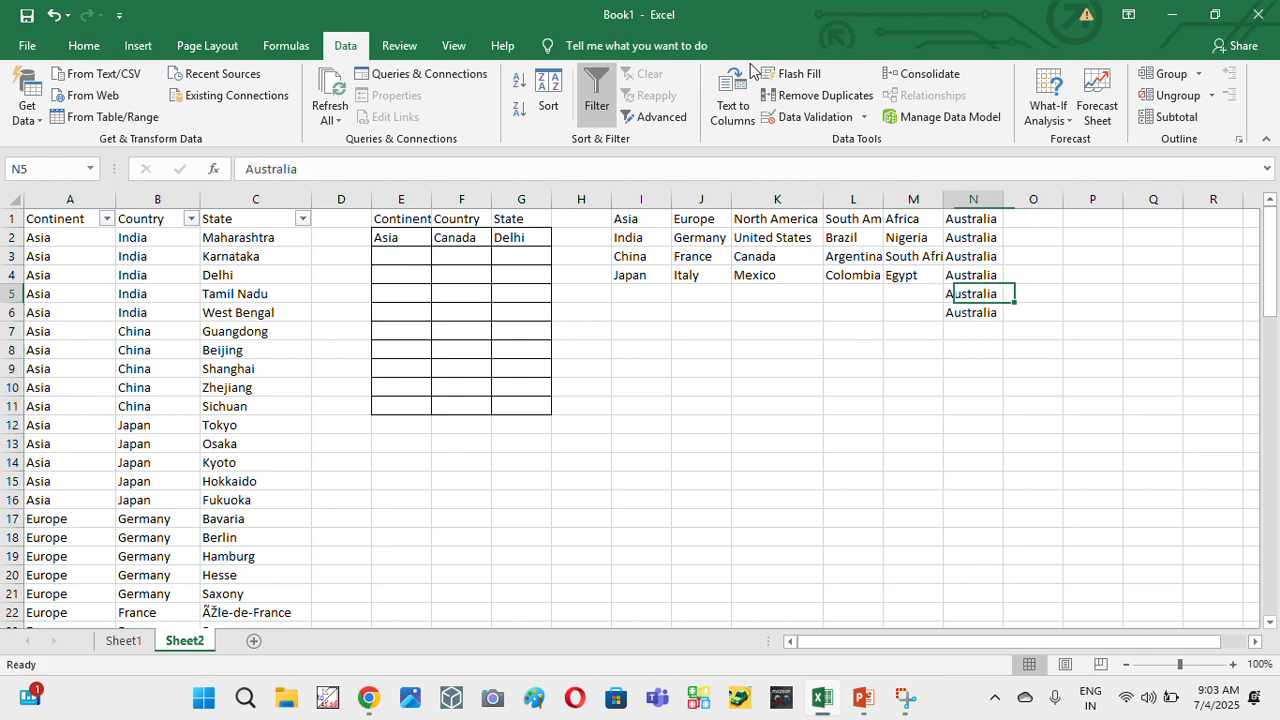
pyautogui.press('Up')
pyautogui.press('Up')
pyautogui.press('Up')
pyautogui.press('Down')
pyautogui.hotkey('ctrl', 'shift', 'Down')
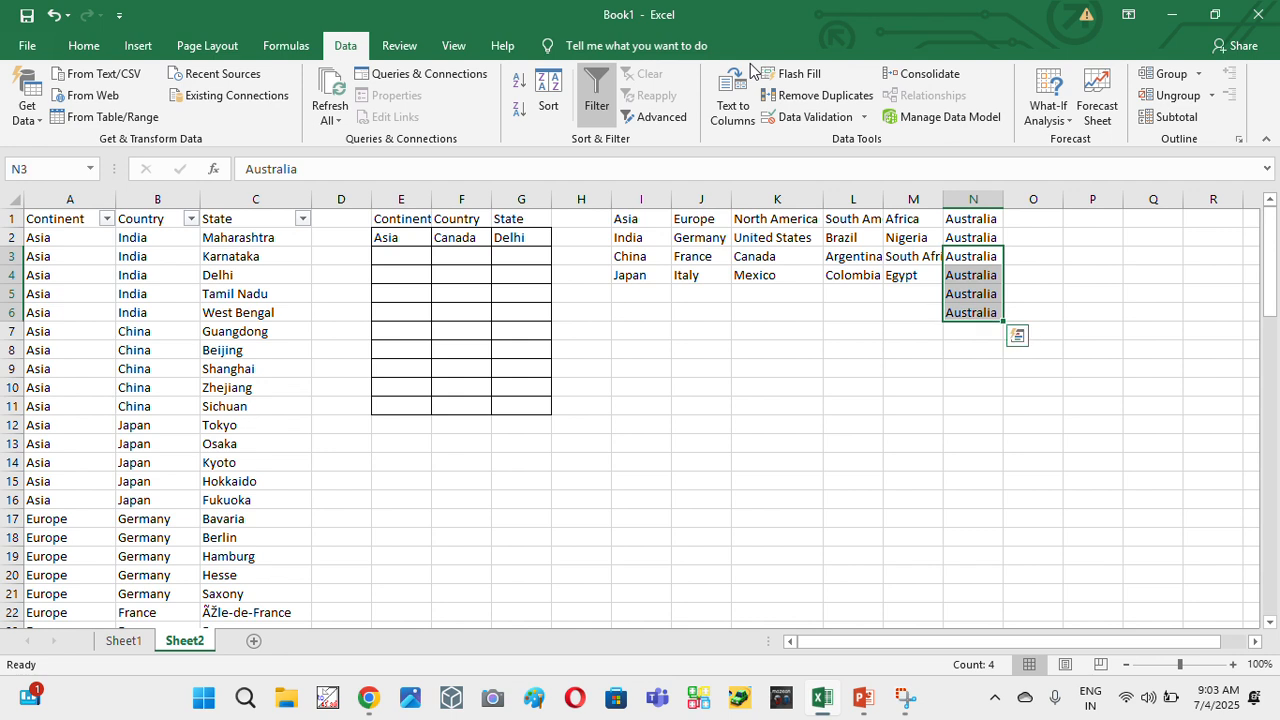
pyautogui.press('Delete')
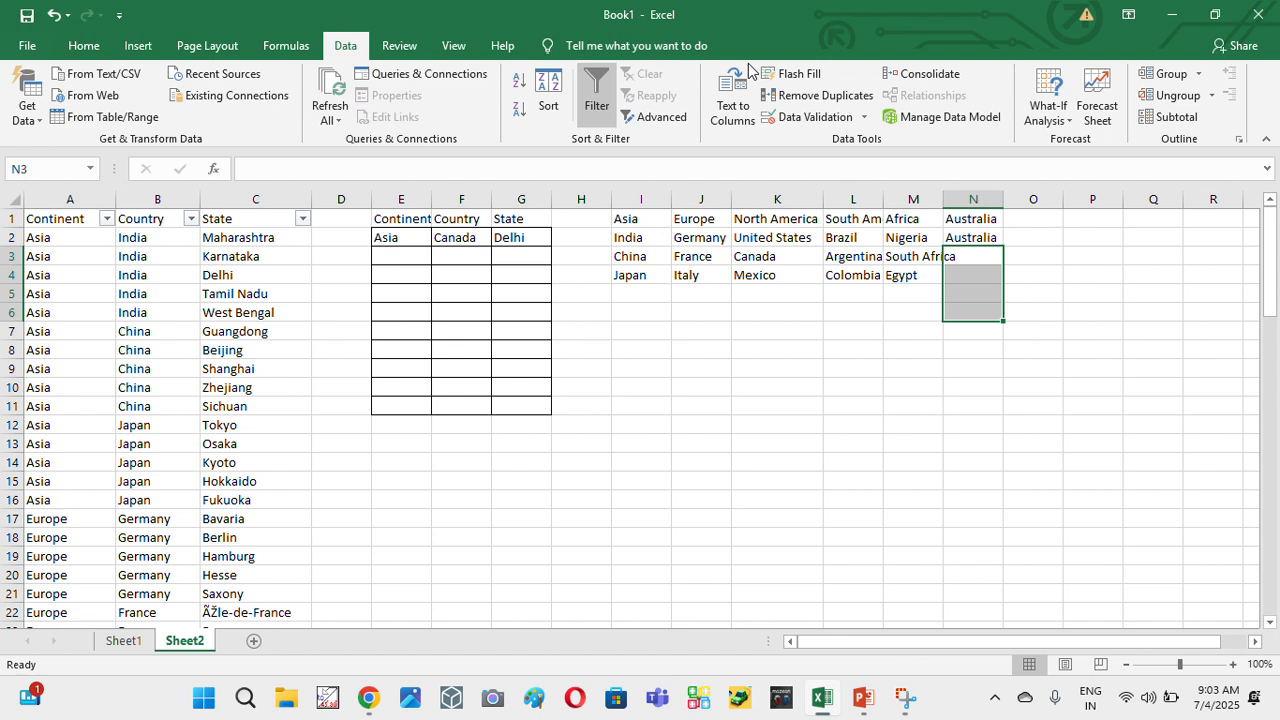
# - Autofit the column widths of the whole continent and country table, I1:N4
pyautogui.click(641, 221)
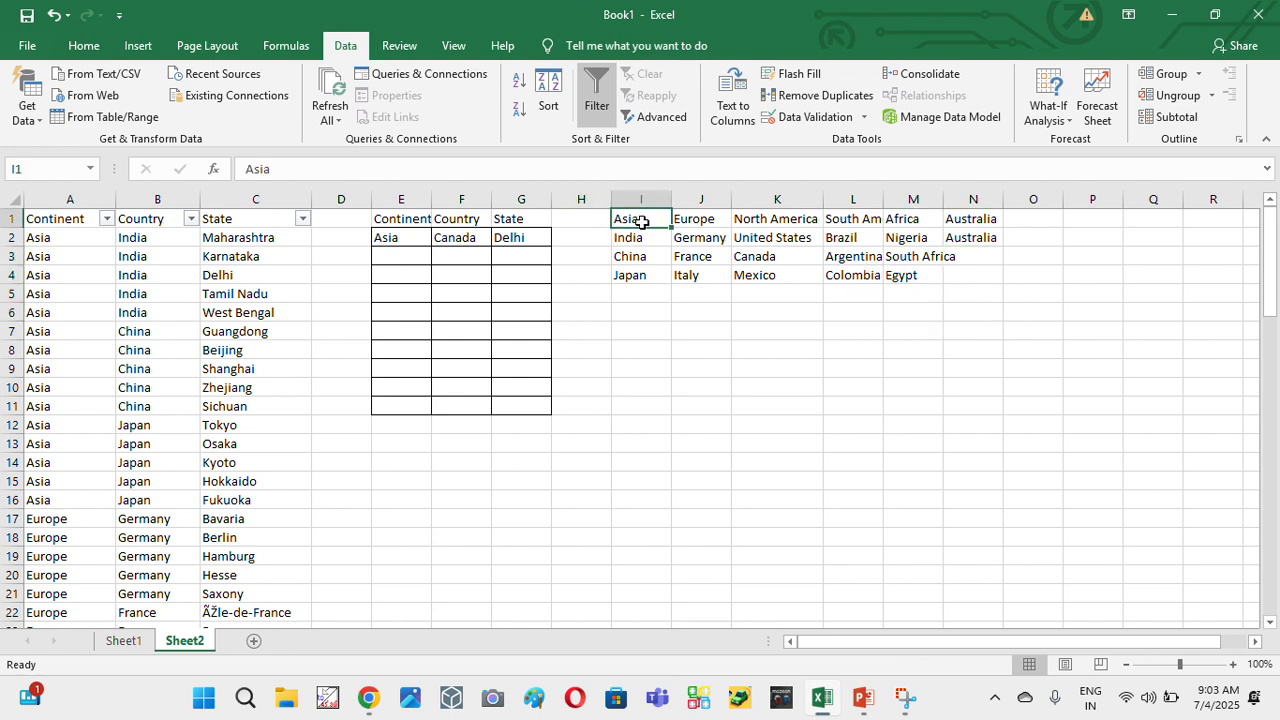
pyautogui.hotkey('ctrl', 'shift', 'Right')
pyautogui.hotkey('ctrl', 'shift', 'Down')
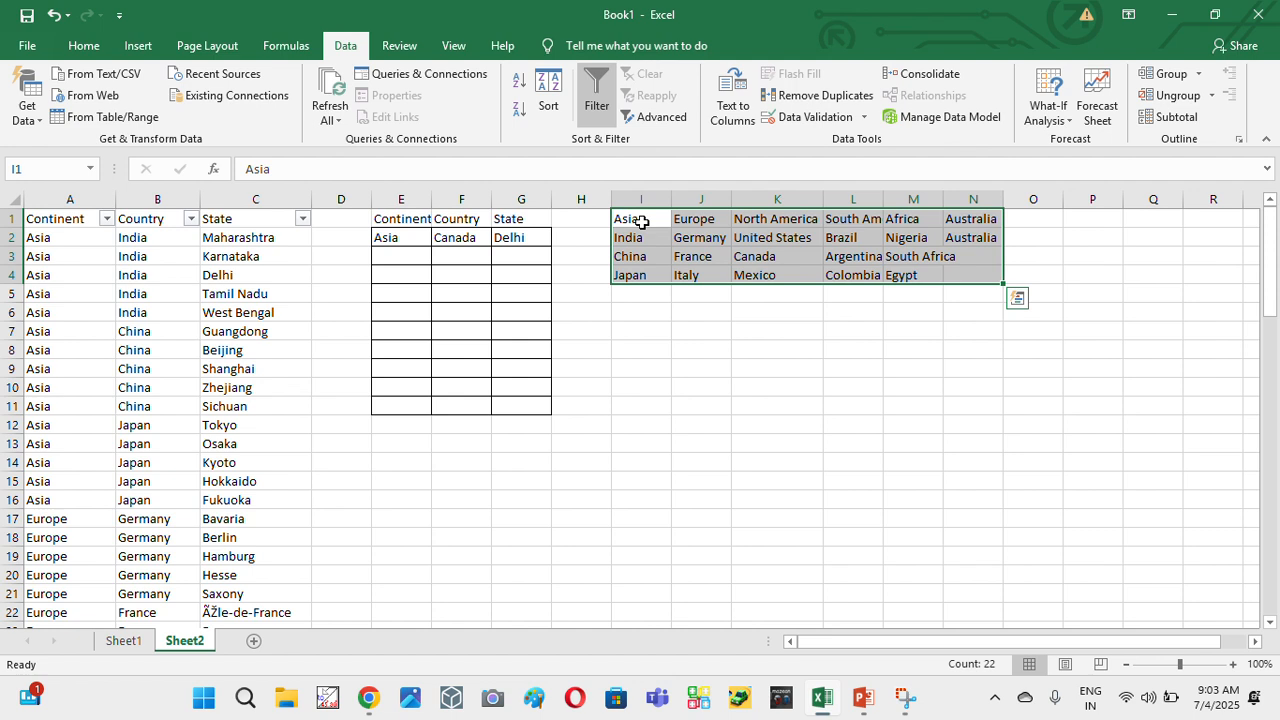
pyautogui.hotkey('alt', 'o')
pyautogui.press('c')
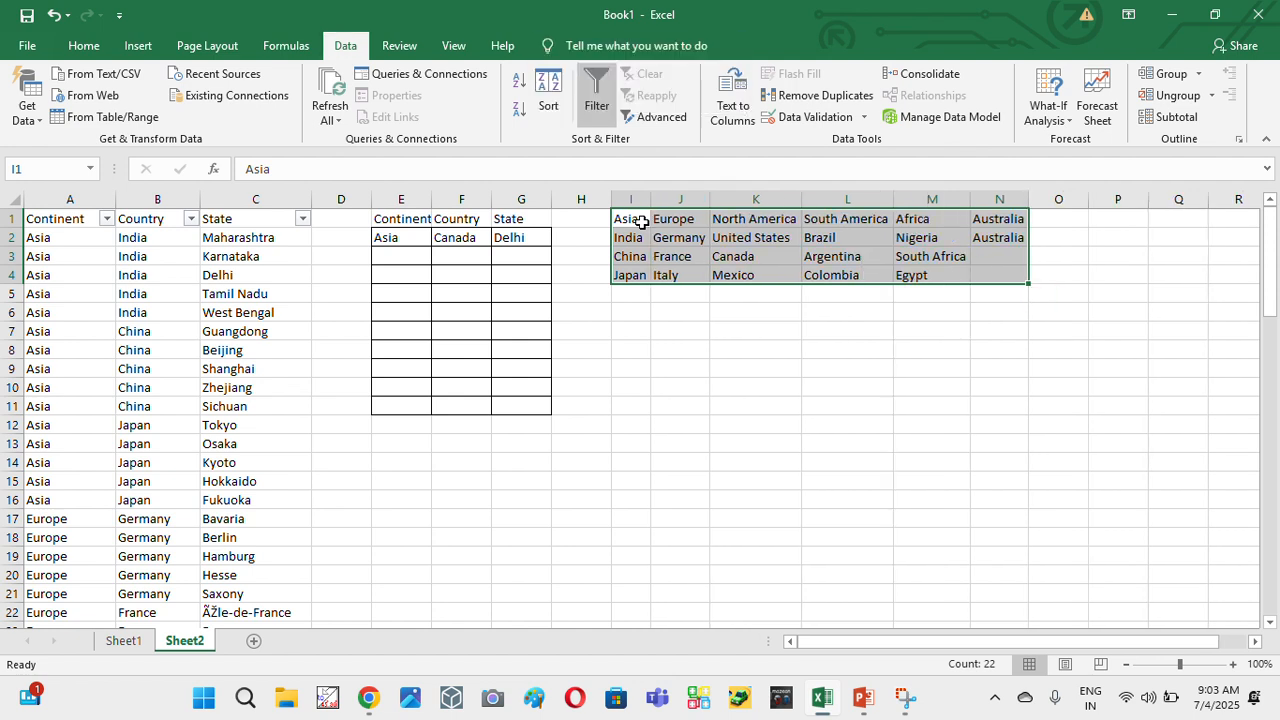
pyautogui.press('Left')
pyautogui.press('Right')
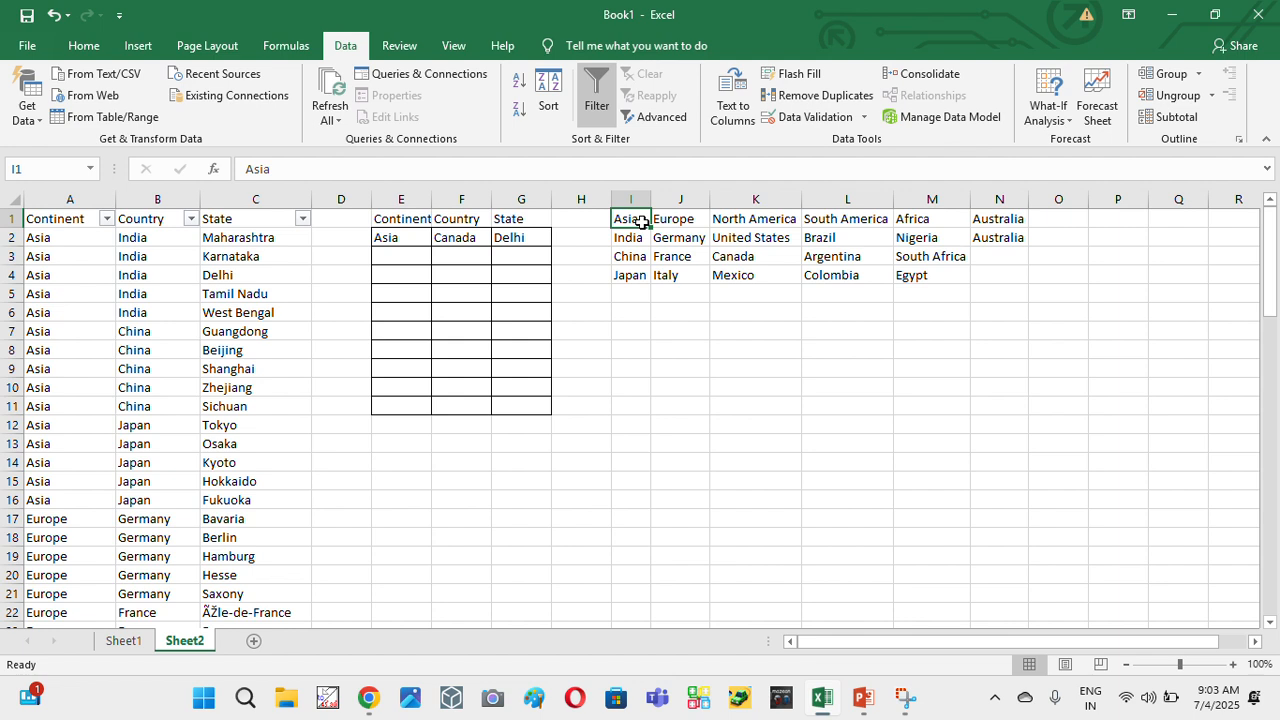
pyautogui.press('Down')
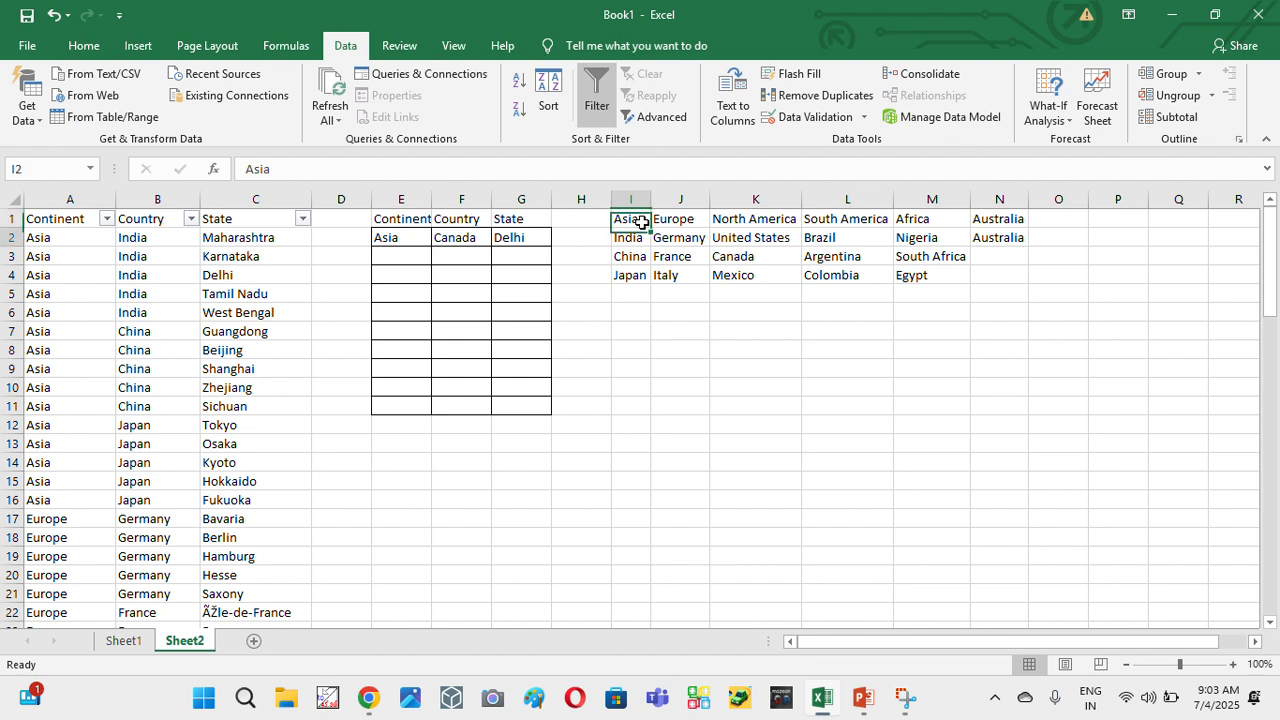
pyautogui.press('Up')
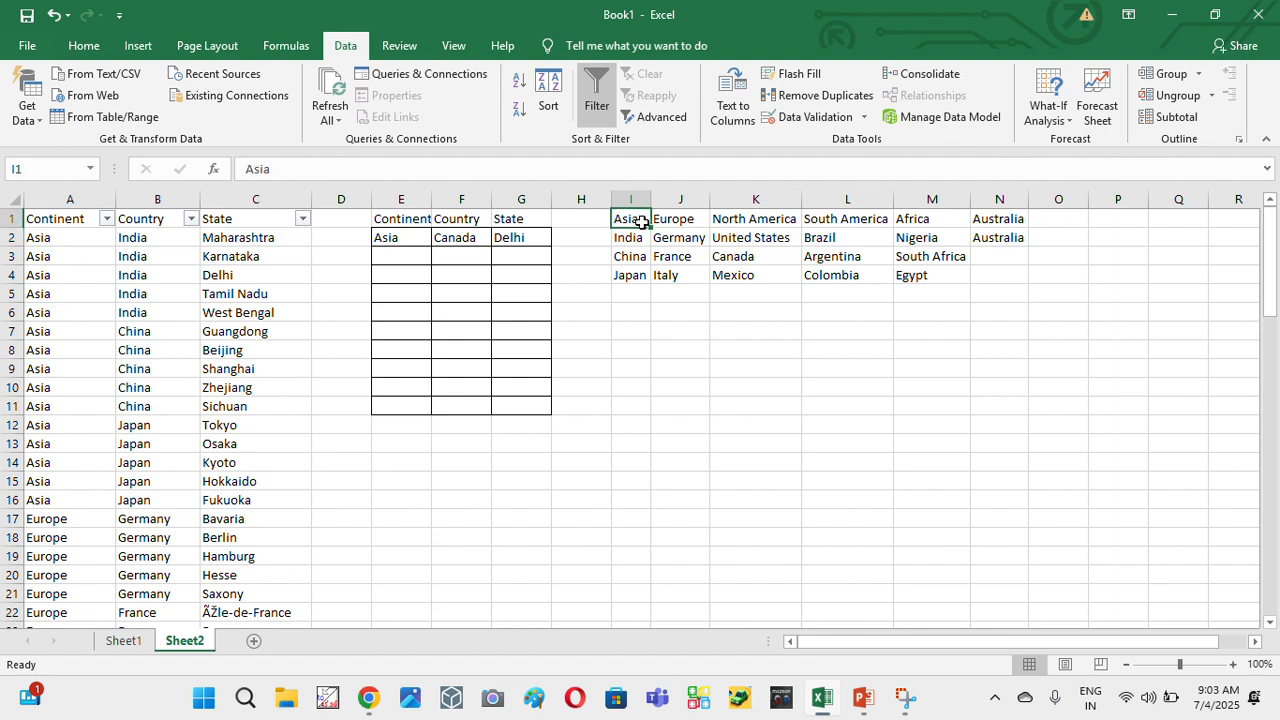
pyautogui.doubleClick(281, 172)
pyautogui.press('Escape')
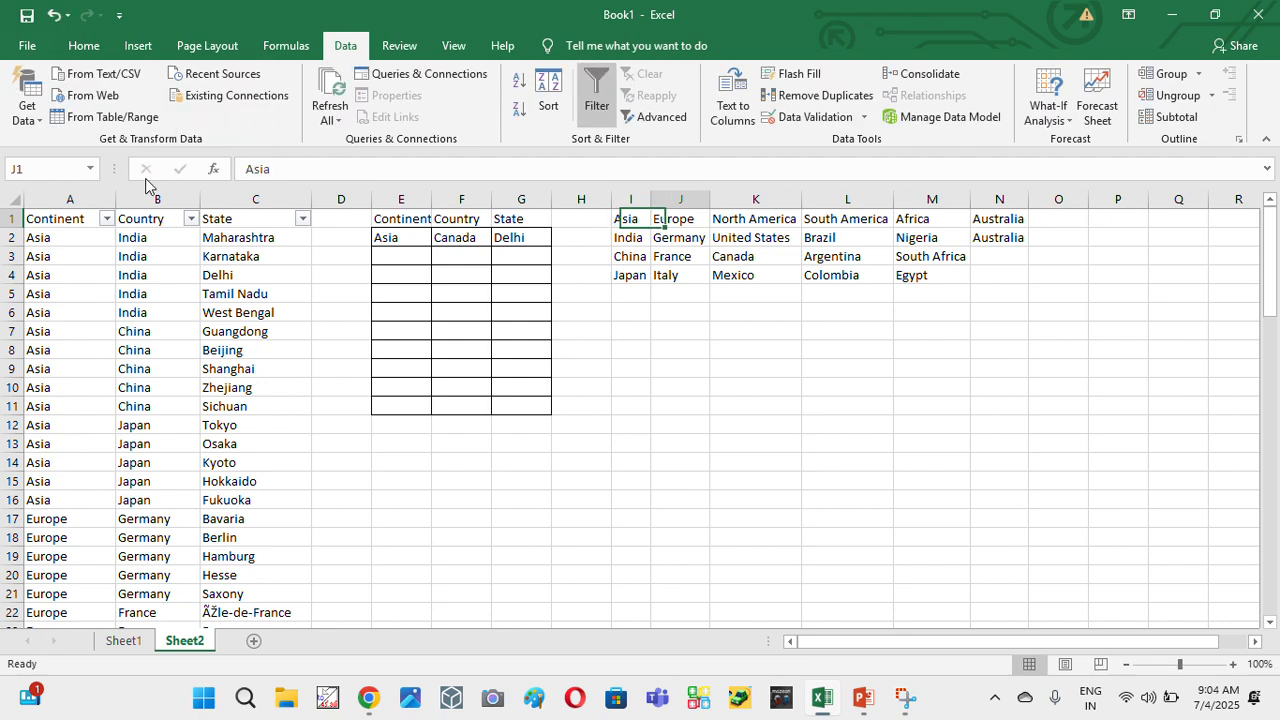
pyautogui.press('Right')
pyautogui.press('Down')
pyautogui.press('Up')
pyautogui.press('Left')
# - Define the named range Asia for the Asian countries in I2:I4
pyautogui.press('Down')
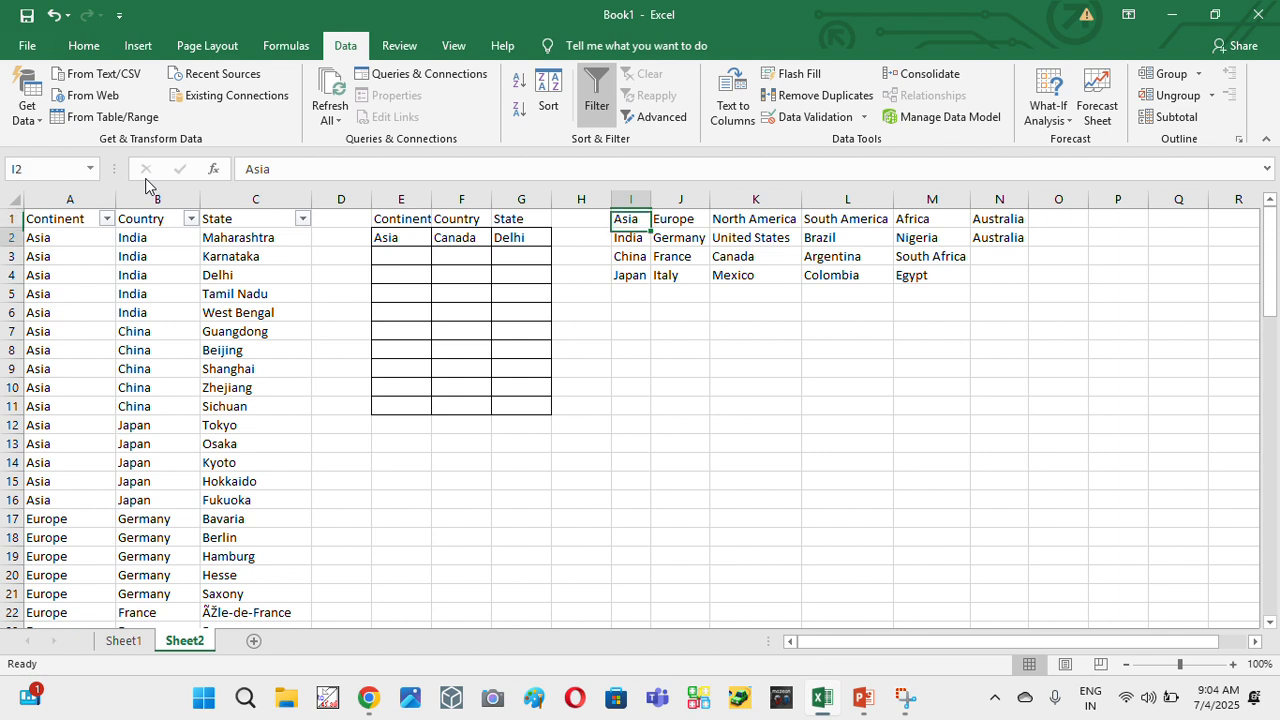
pyautogui.hotkey('shift', 'Down')
pyautogui.hotkey('shift', 'Down')
pyautogui.click(33, 167)
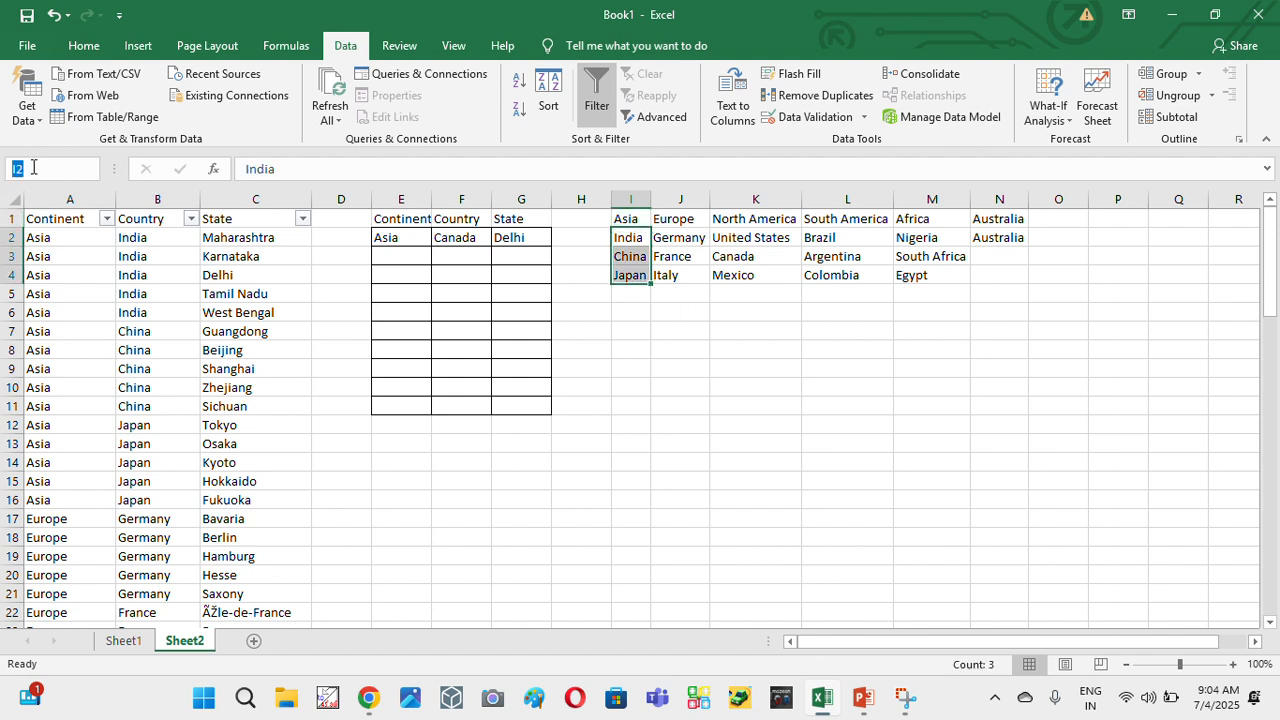
pyautogui.write('Asia')
pyautogui.press('Return')
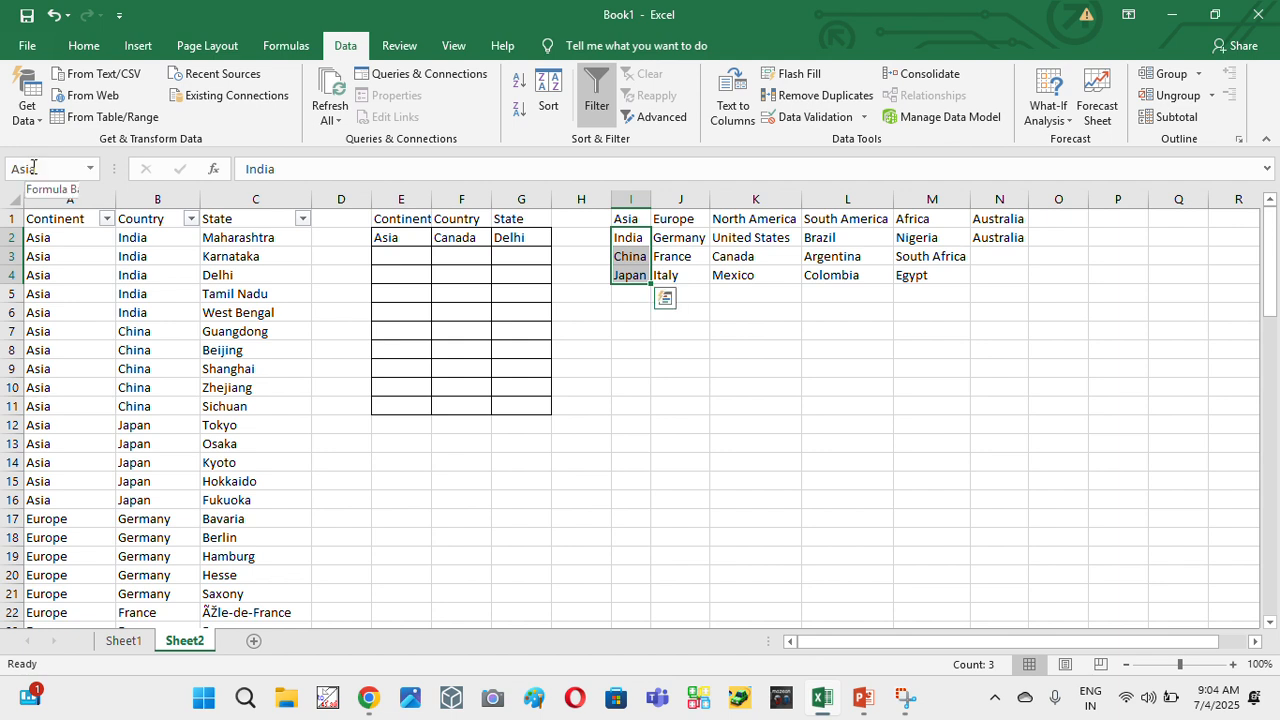
# - Define the named range Europe for the European countries in J2:J4
pyautogui.click(685, 222)
pyautogui.moveTo(189, 172); pyautogui.dragTo(149, 177)
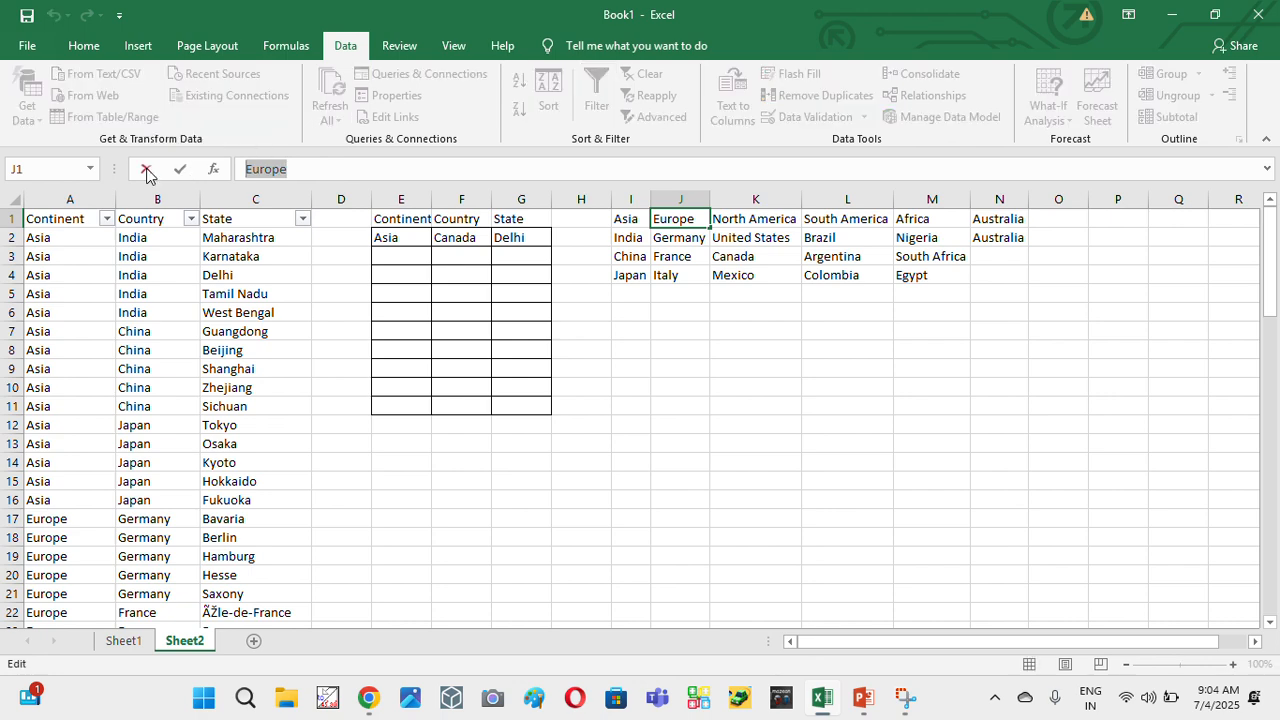
pyautogui.click(146, 171)
pyautogui.click(690, 242)
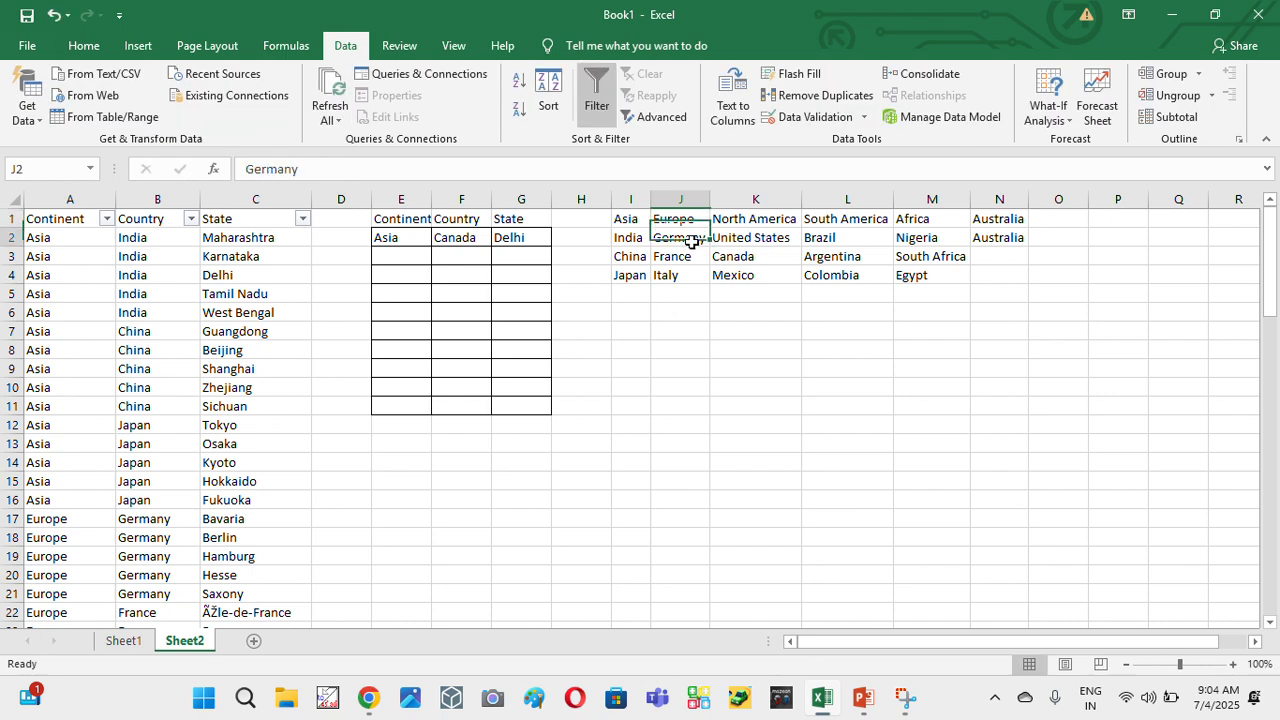
pyautogui.hotkey('shift', 'Down')
pyautogui.hotkey('shift', 'Down')
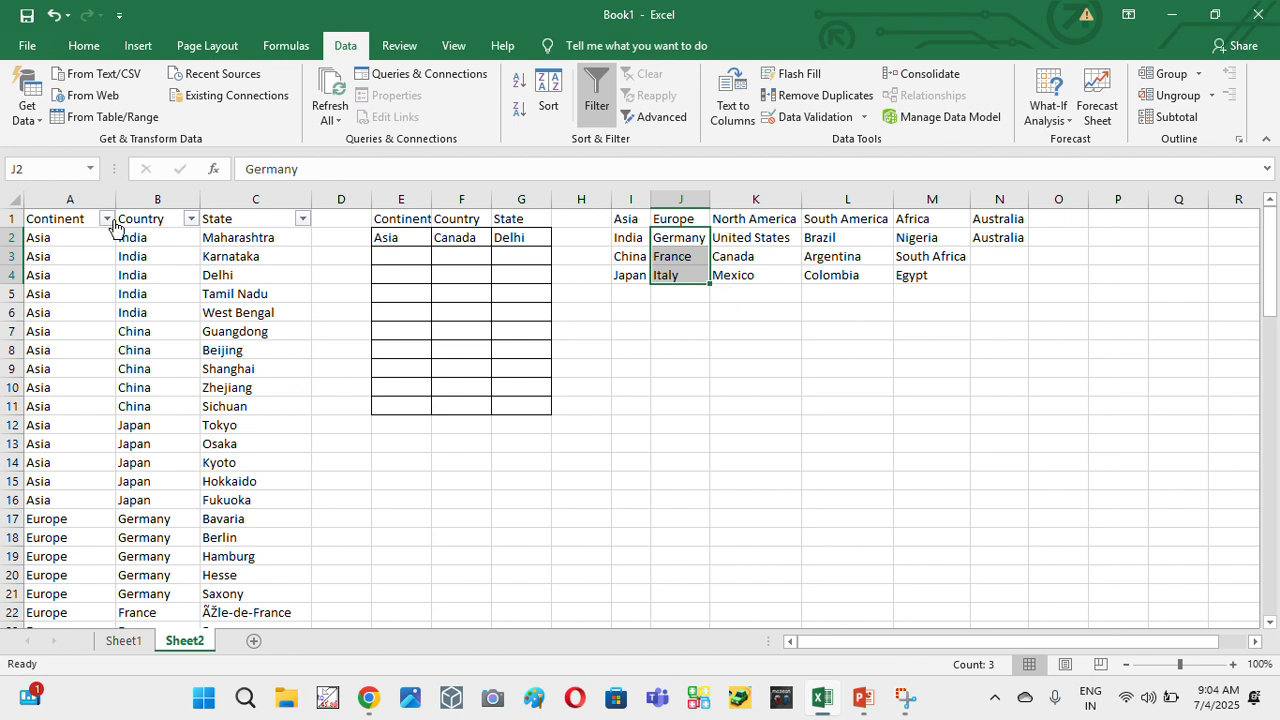
pyautogui.click(36, 173)
pyautogui.write('Europe')
pyautogui.press('Return')
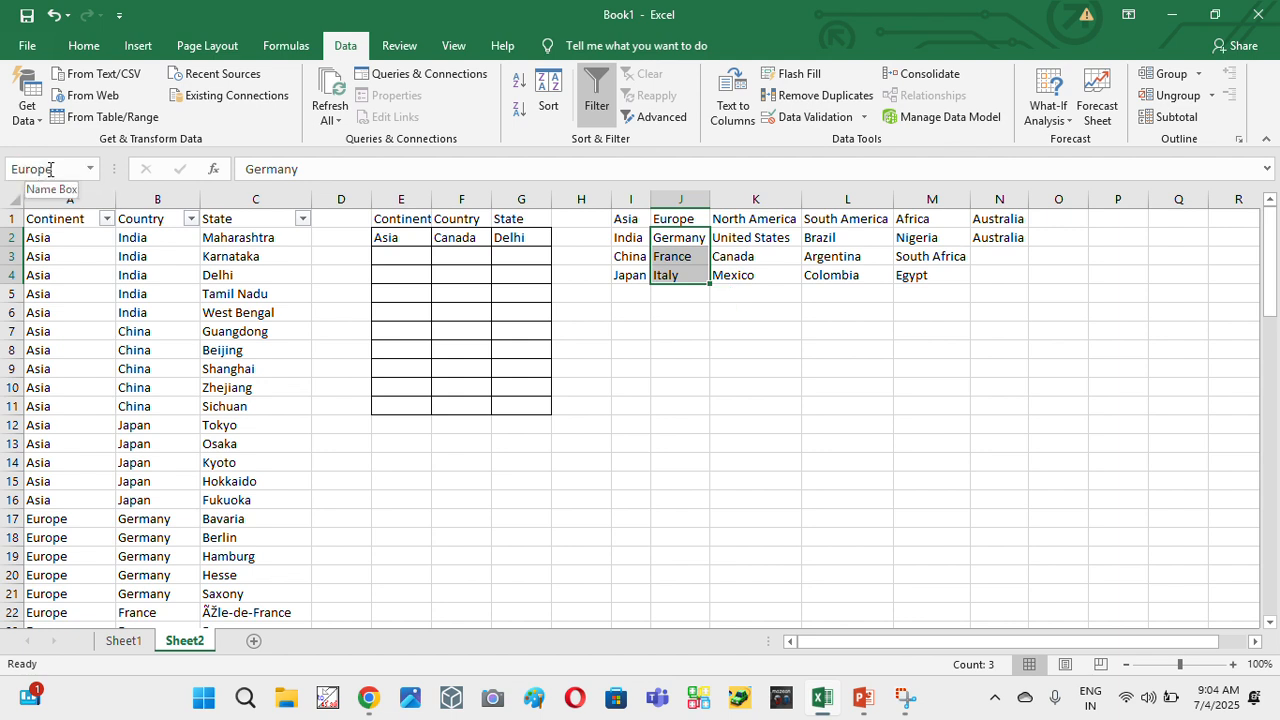
# - Try to define the named range North America, copied from the K1 header, for the countries in K2:K4
pyautogui.click(786, 220)
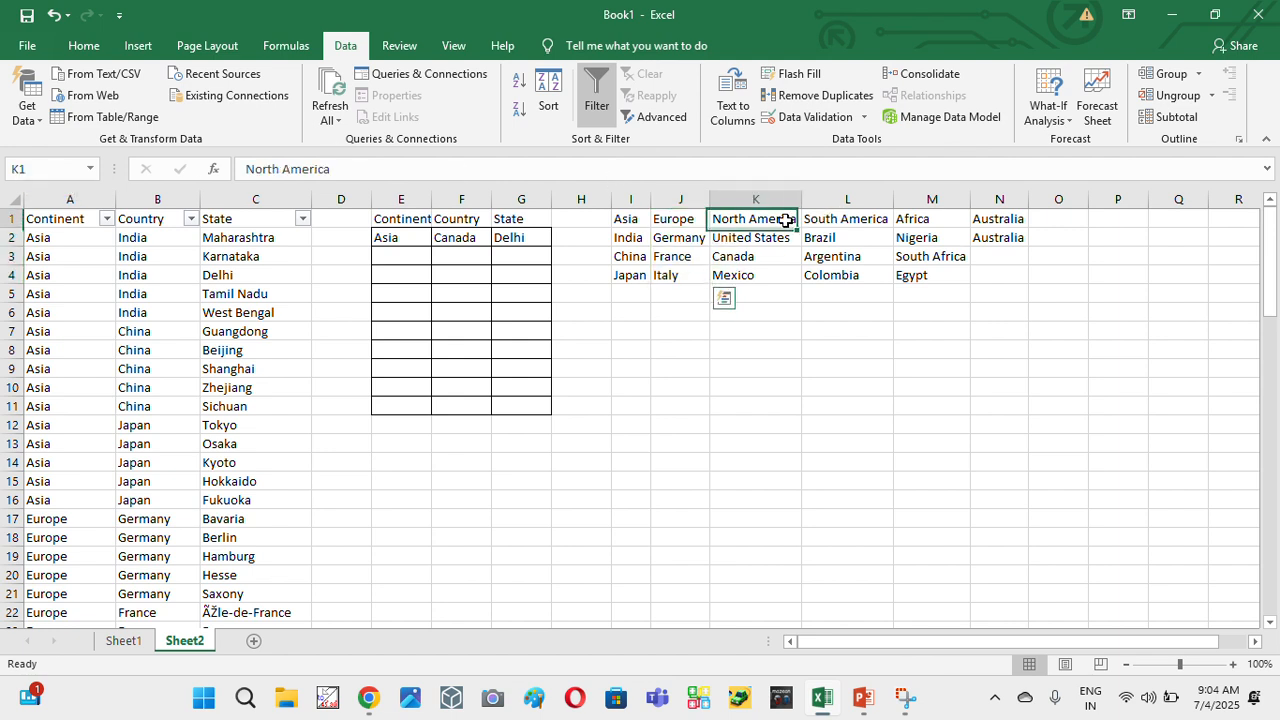
pyautogui.moveTo(320, 170); pyautogui.dragTo(130, 172)
pyautogui.hotkey('ctrl', 'c')
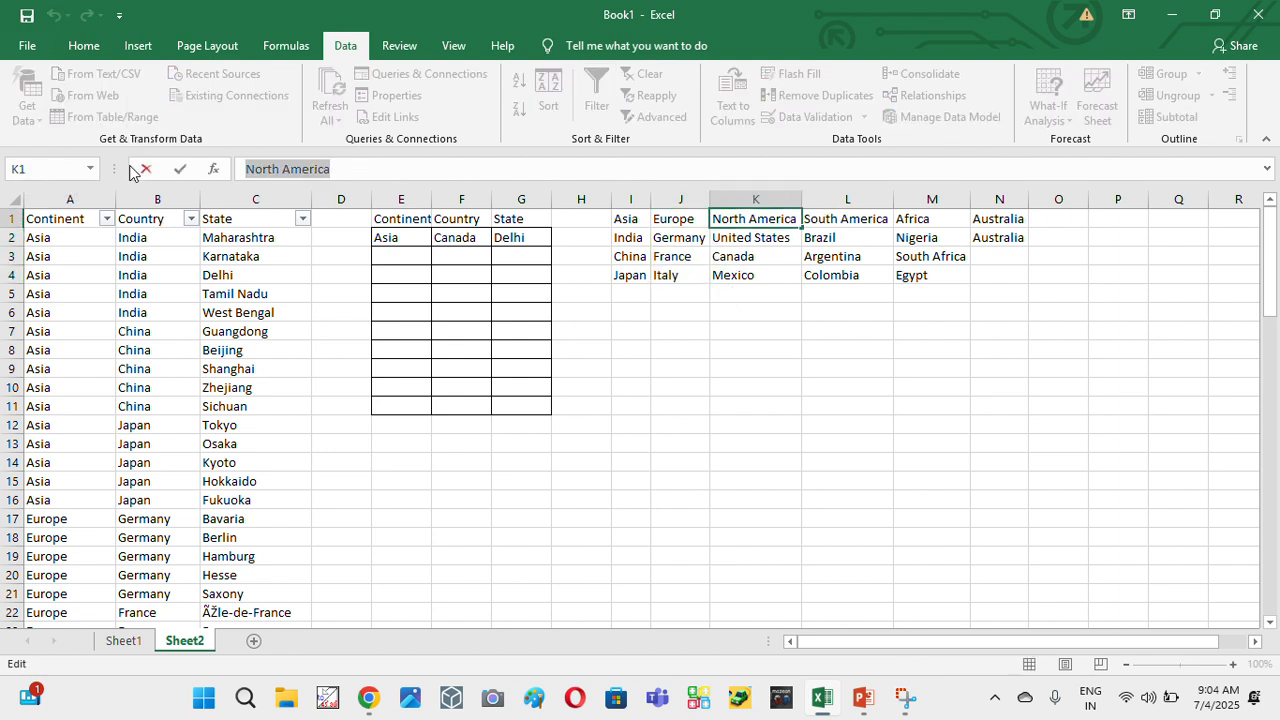
pyautogui.press('Escape')
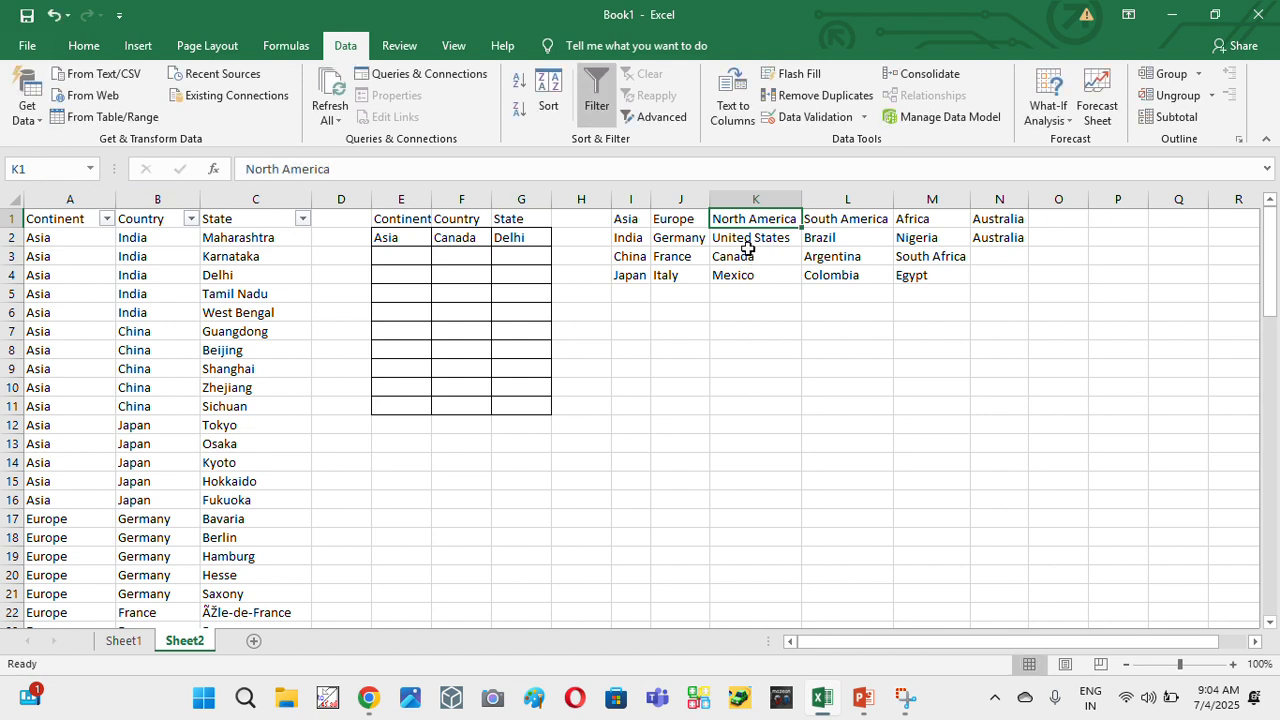
pyautogui.click(748, 248)
pyautogui.hotkey('shift', 'Down')
pyautogui.hotkey('shift', 'Down')
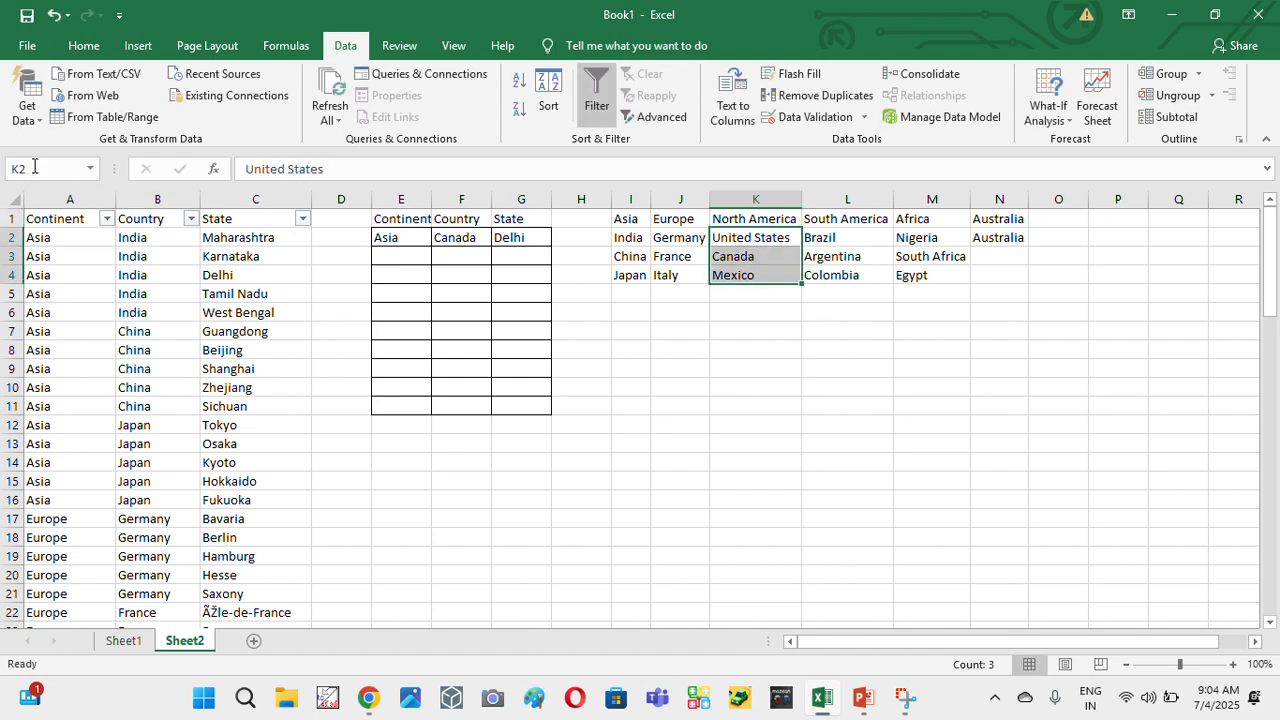
pyautogui.click(34, 168)
pyautogui.hotkey('ctrl', 'v')
pyautogui.press('Return')
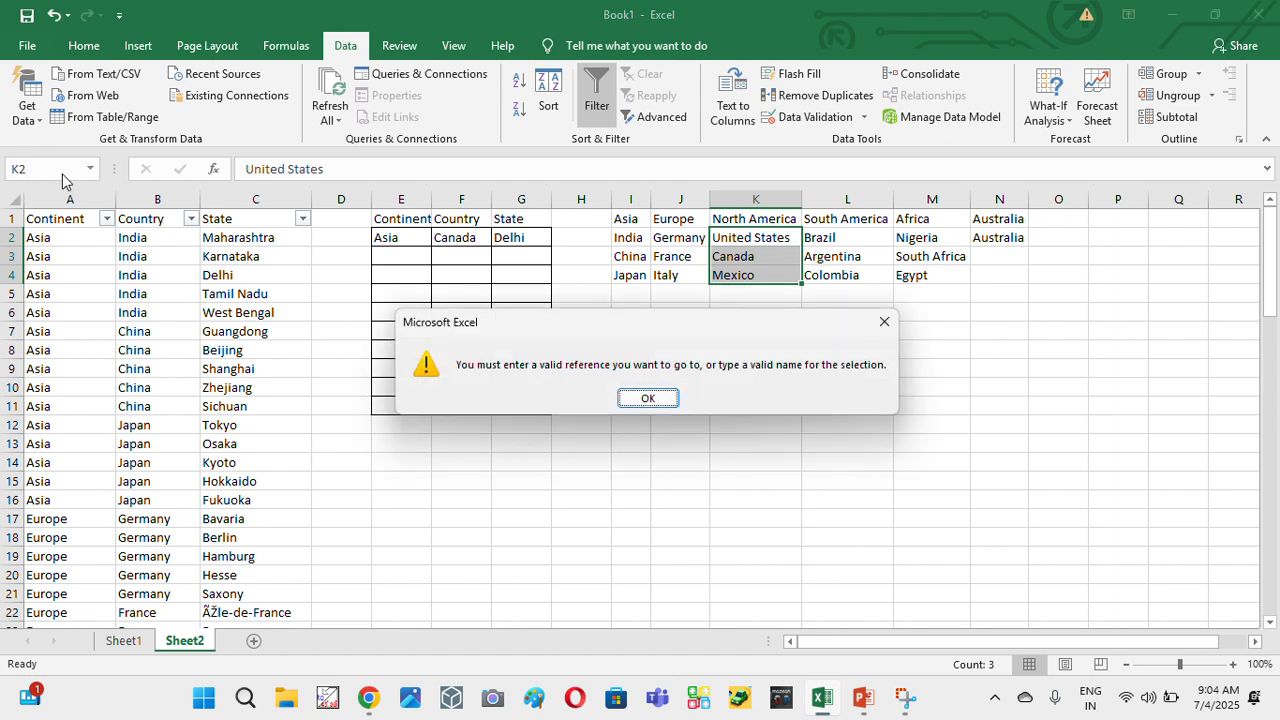
pyautogui.click(648, 399)
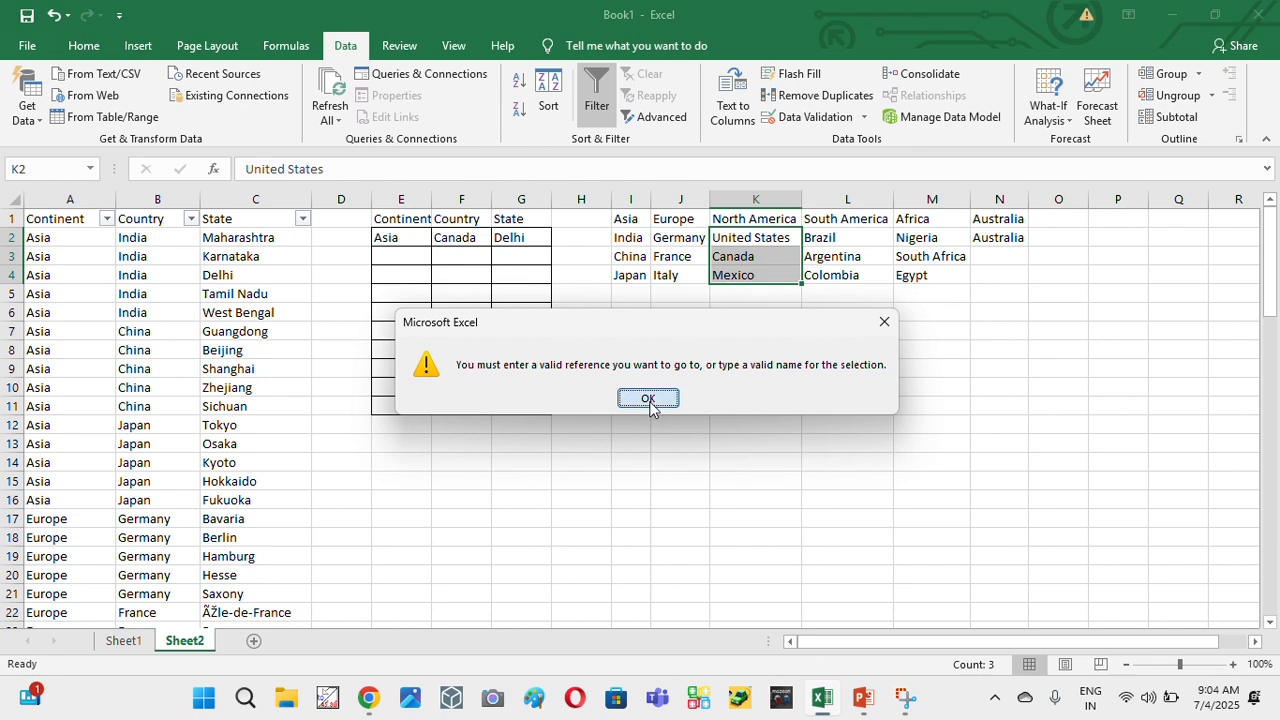
# - Change the header in K1 to North_America, replacing the space with an underscore
pyautogui.doubleClick(751, 218)
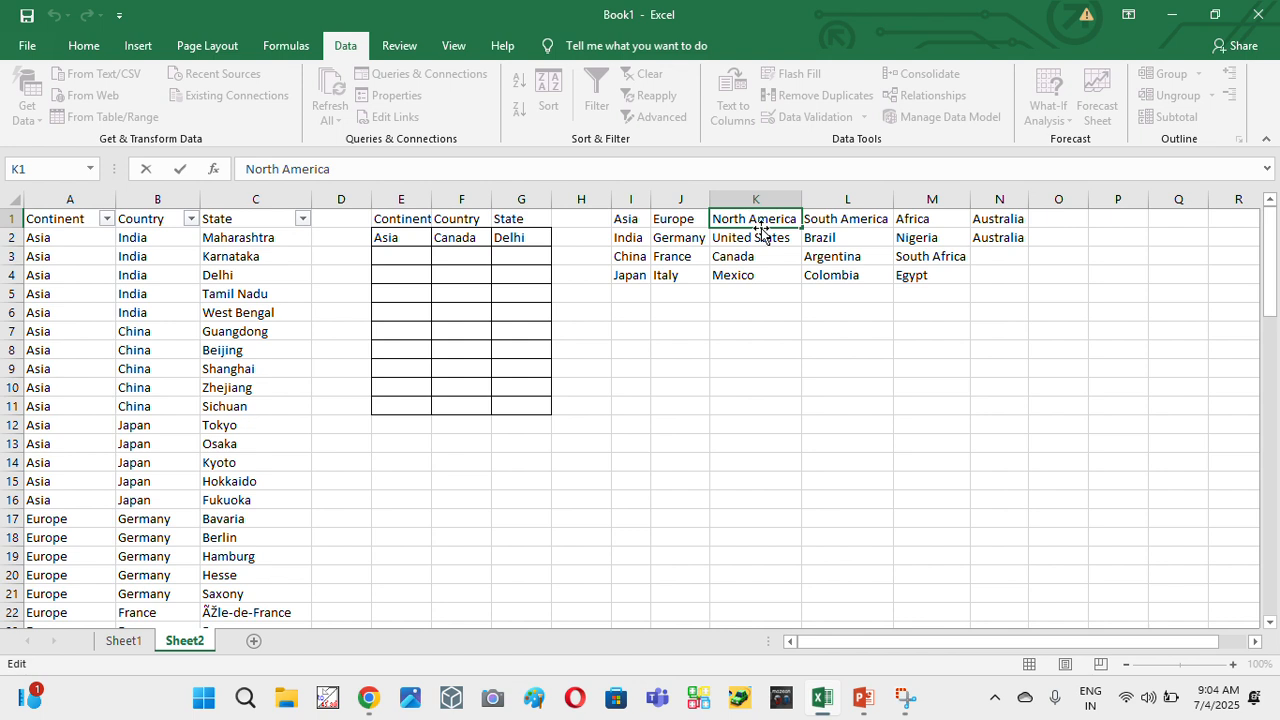
pyautogui.press('BackSpace')
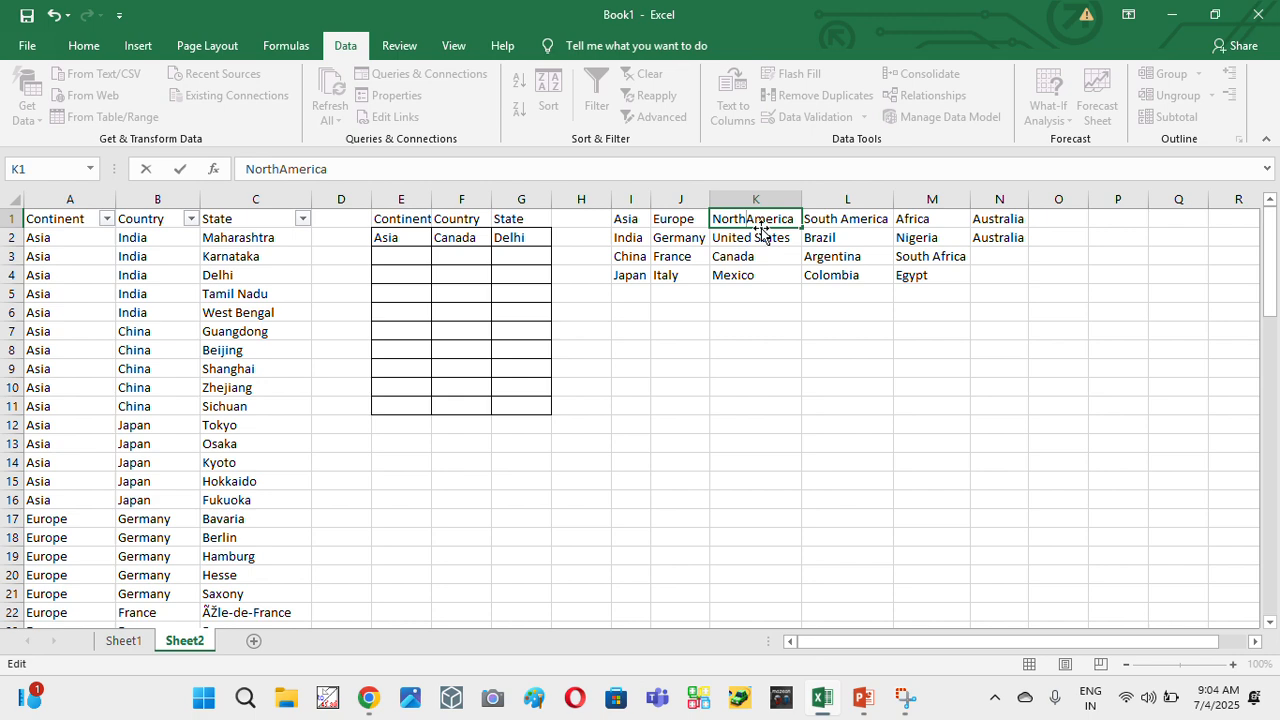
pyautogui.press('Return')
pyautogui.press('Up')
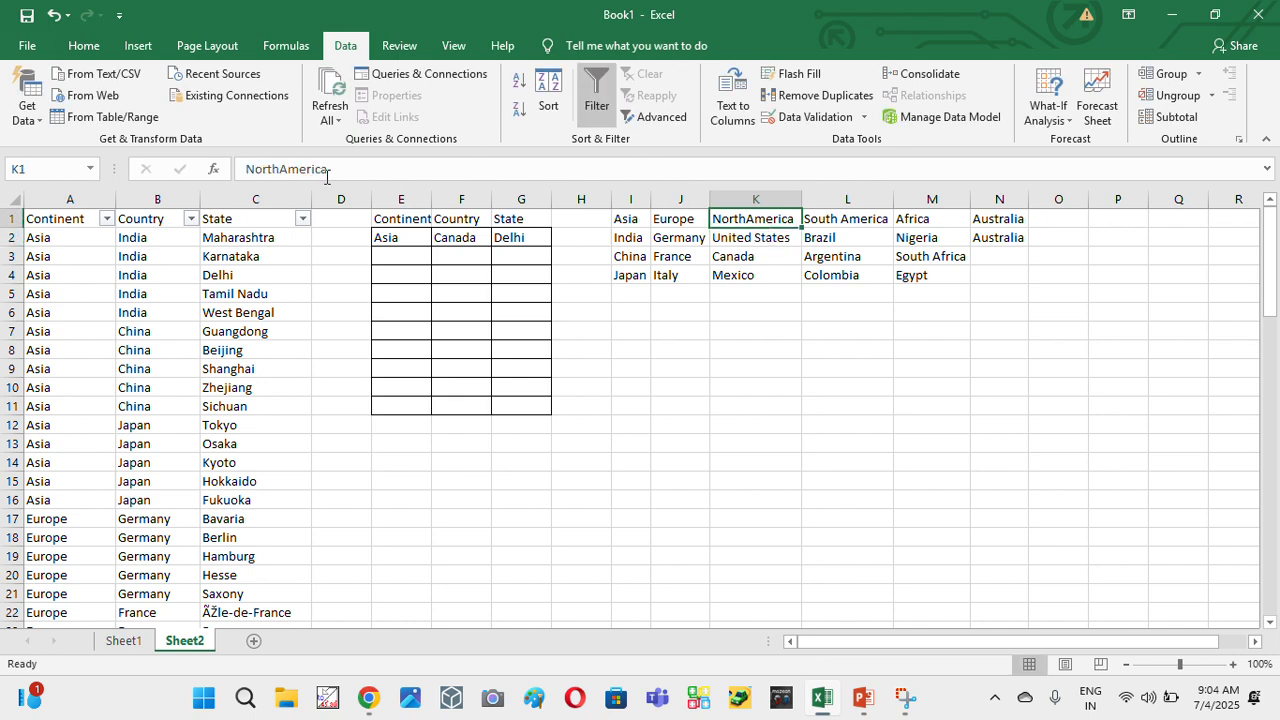
pyautogui.moveTo(337, 171); pyautogui.dragTo(199, 182)
pyautogui.press('Escape')
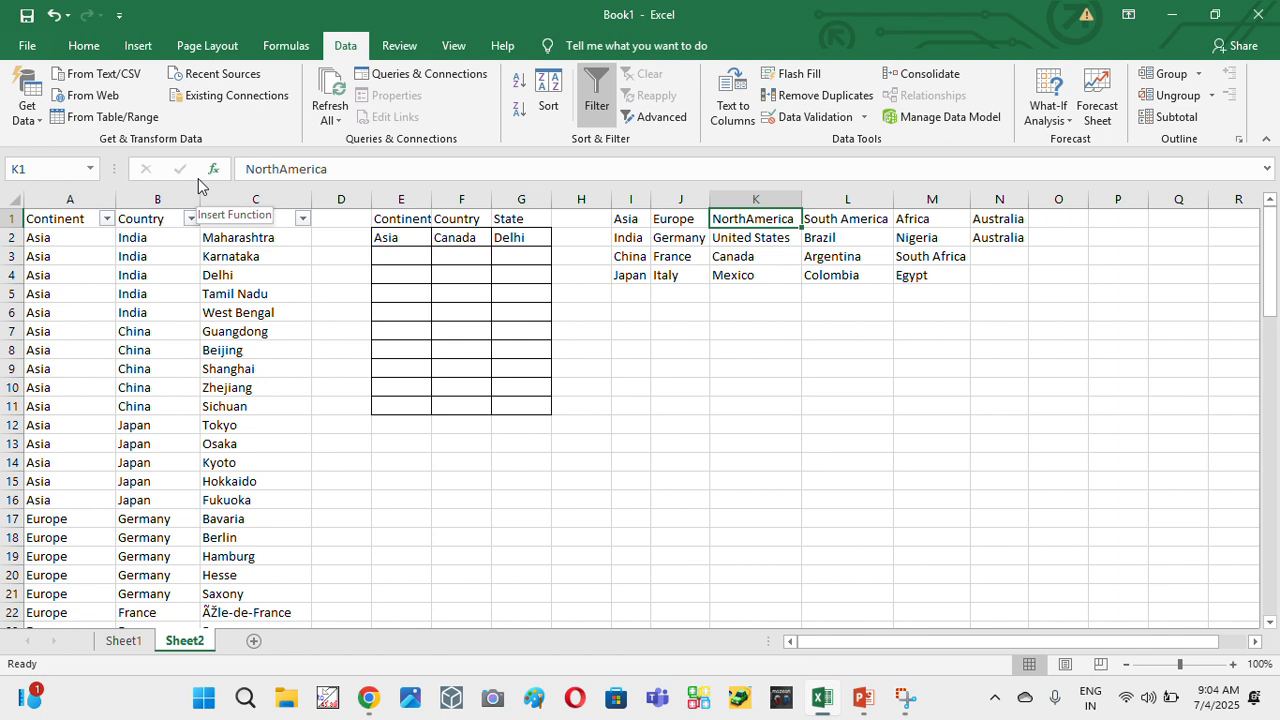
pyautogui.doubleClick(748, 218)
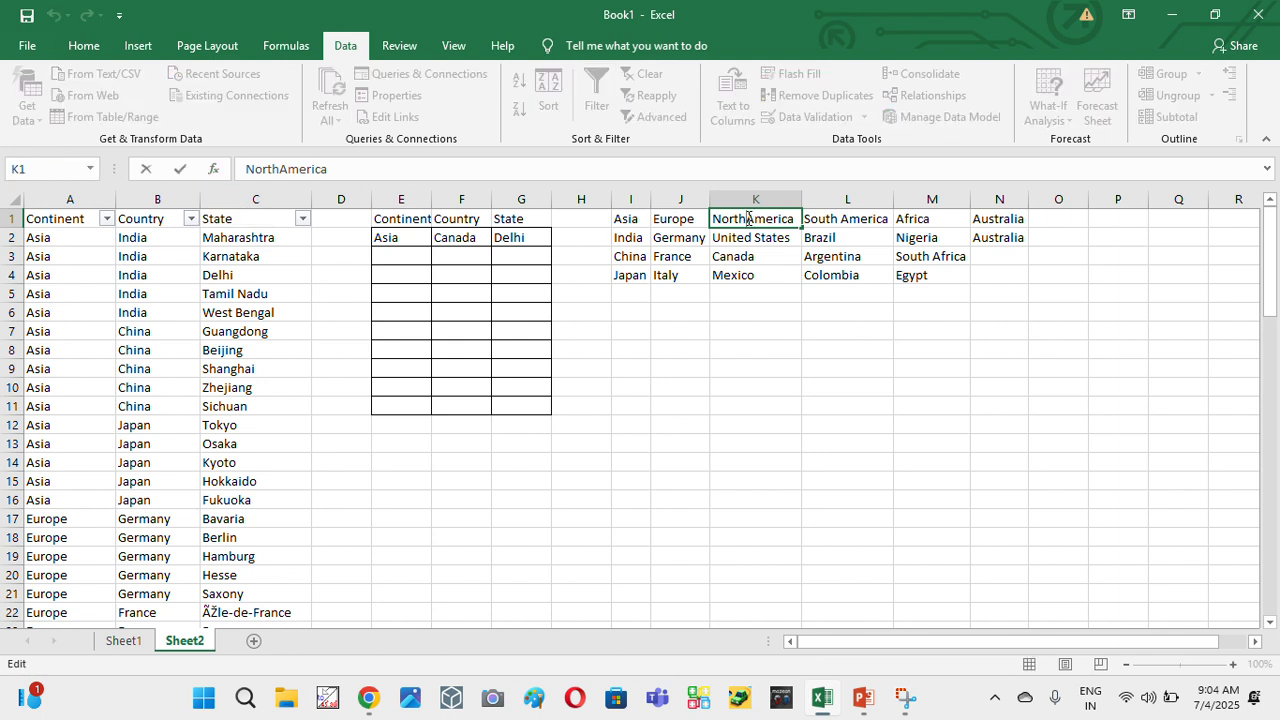
pyautogui.write('_')
pyautogui.press('Return')
# - Define the named range North_America for the countries in K2:K4, copying the name from the K1 header
pyautogui.click(767, 215)
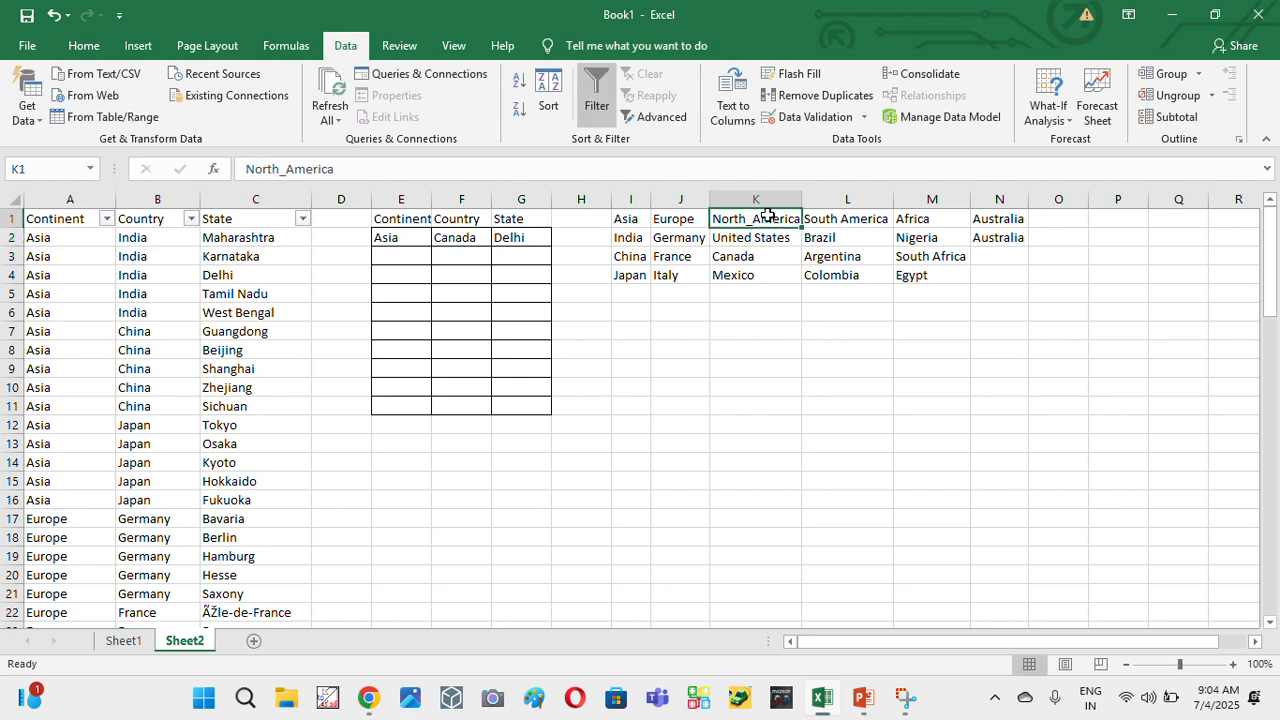
pyautogui.doubleClick(333, 168)
pyautogui.hotkey('ctrl', 'c')
pyautogui.click(145, 169)
pyautogui.click(749, 236)
pyautogui.hotkey('ctrl', 'shift', 'Down')
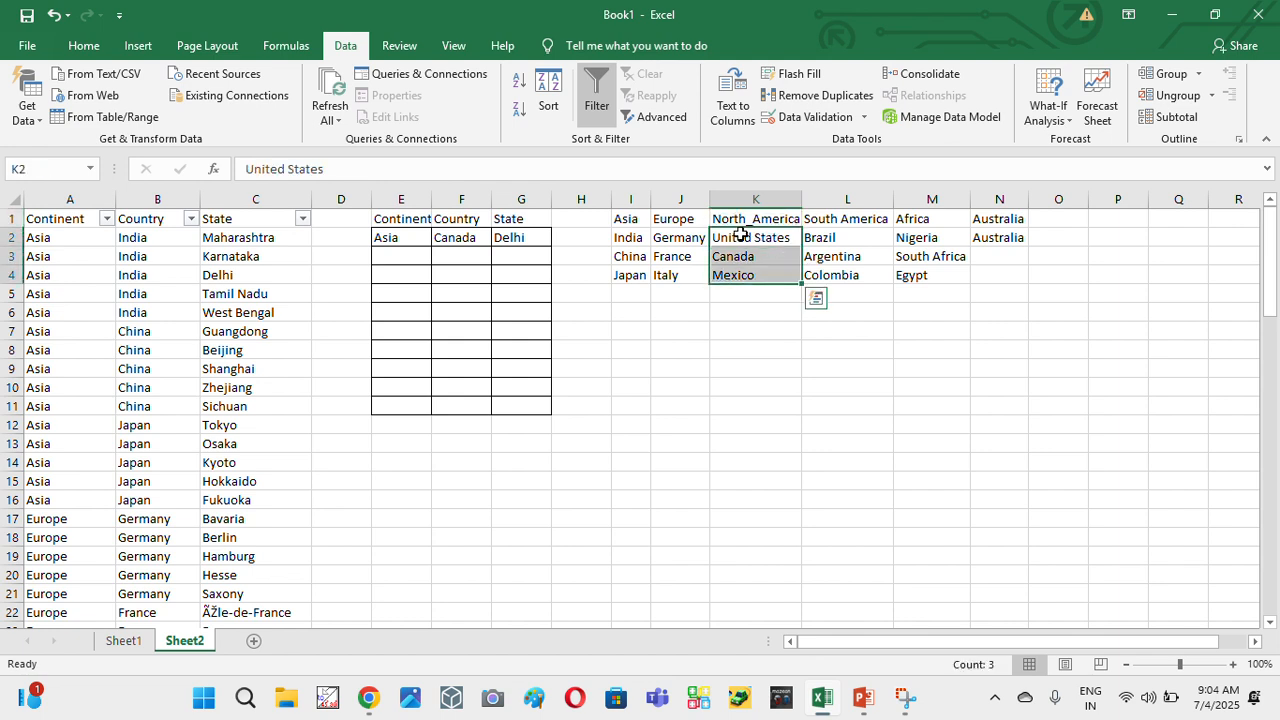
pyautogui.click(43, 169)
pyautogui.hotkey('ctrl', 'v')
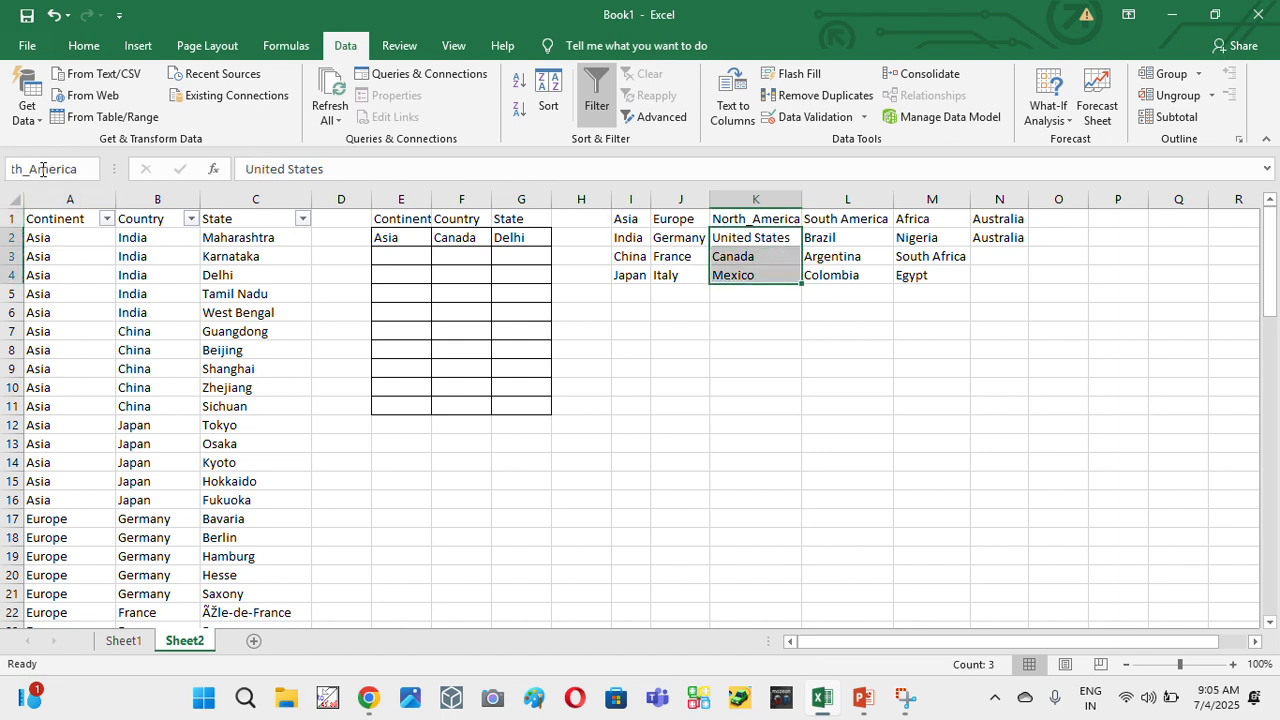
pyautogui.press('Return')
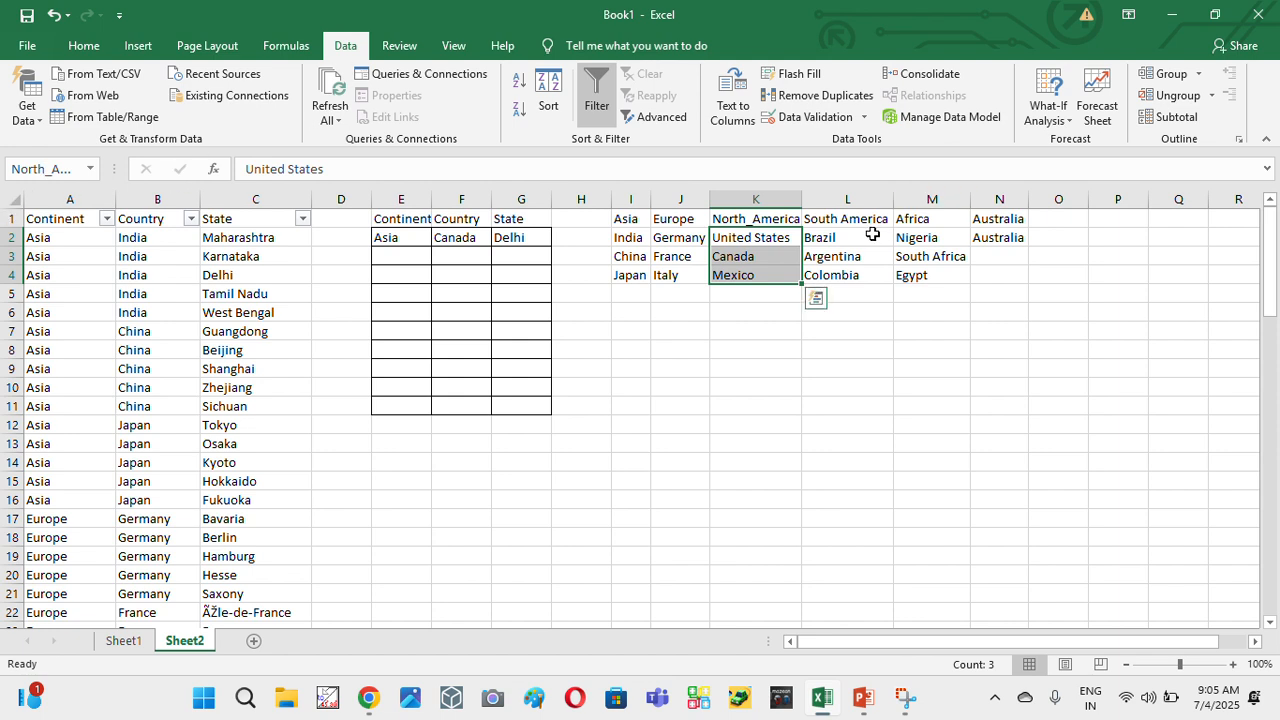
# - Change the header in L1 to South_America, replacing the space with an underscore
pyautogui.click(845, 216)
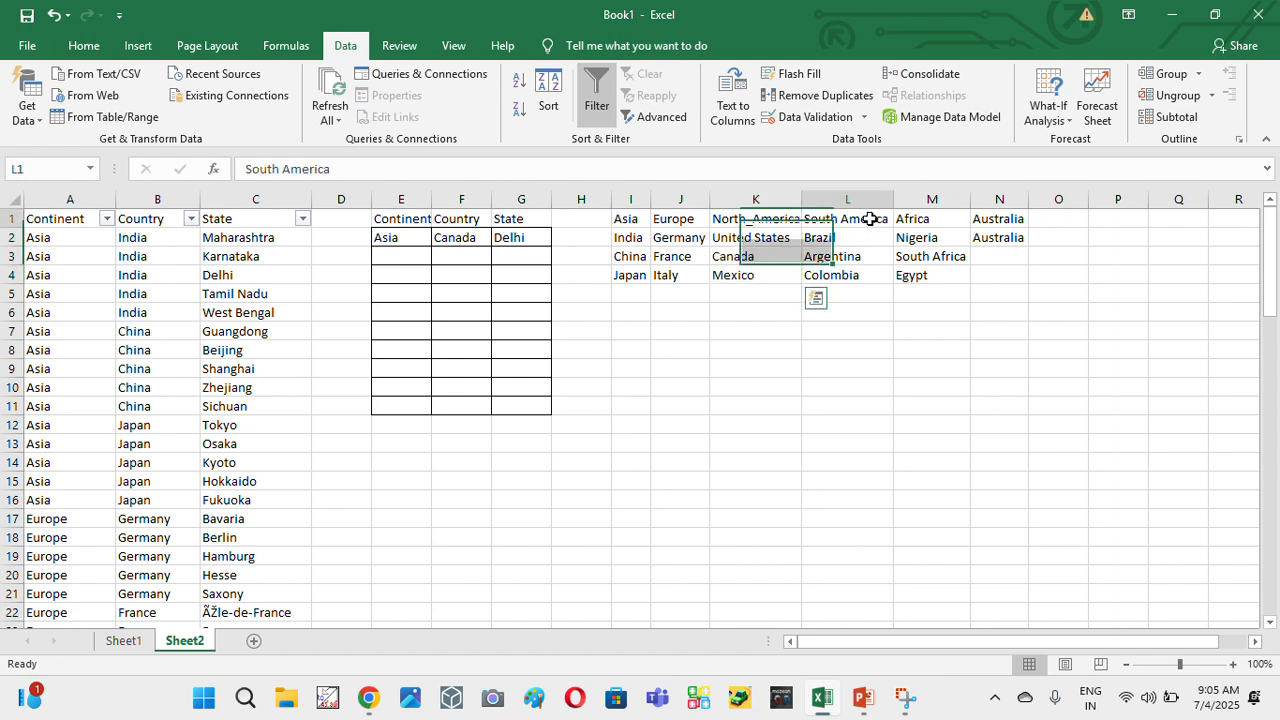
pyautogui.click(283, 169)
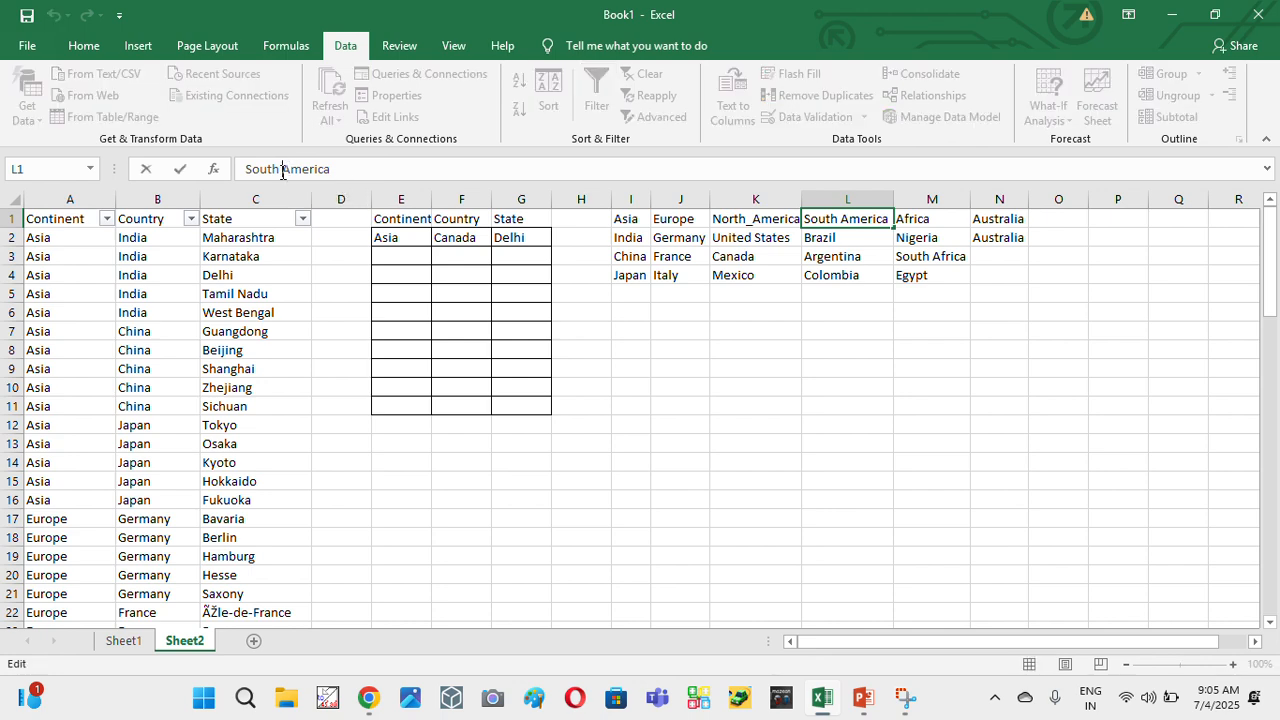
pyautogui.press('BackSpace')
pyautogui.write('_')
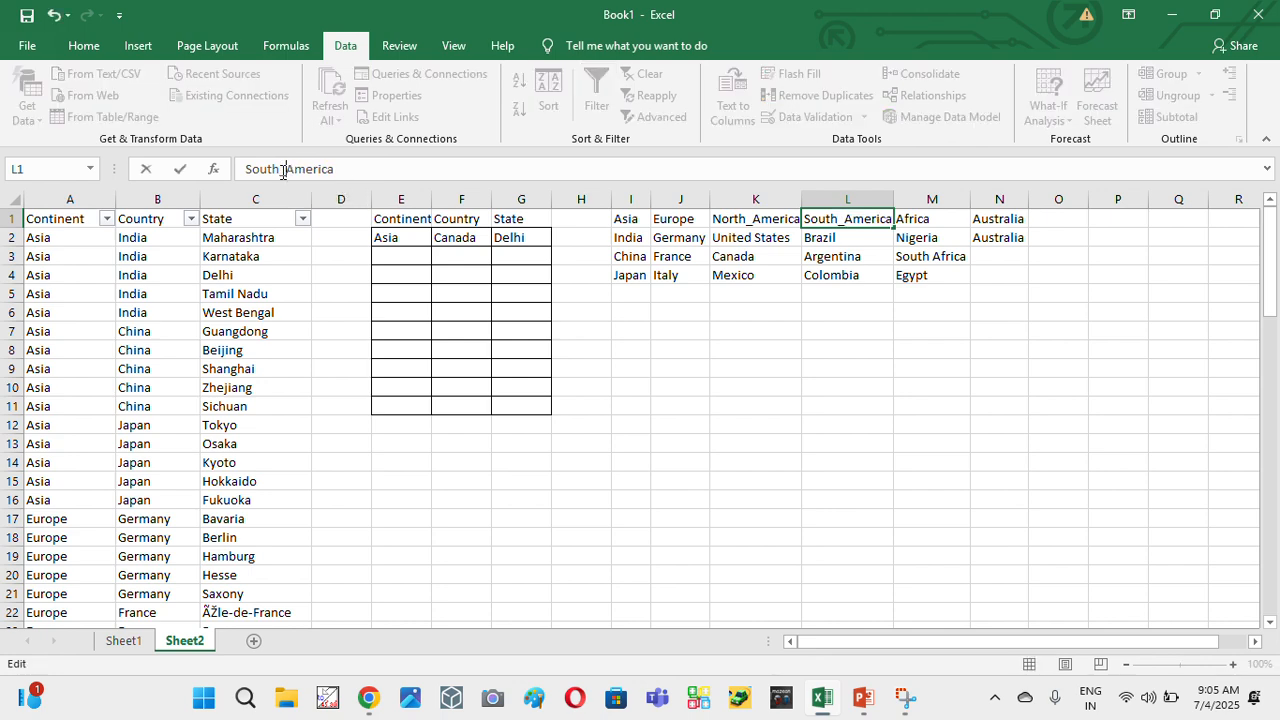
pyautogui.press('Return')
# - Copy the South_America header text and assign it as the name of the header cell L1
pyautogui.hotkey('shift', 'Down')
pyautogui.hotkey('shift', 'Down')
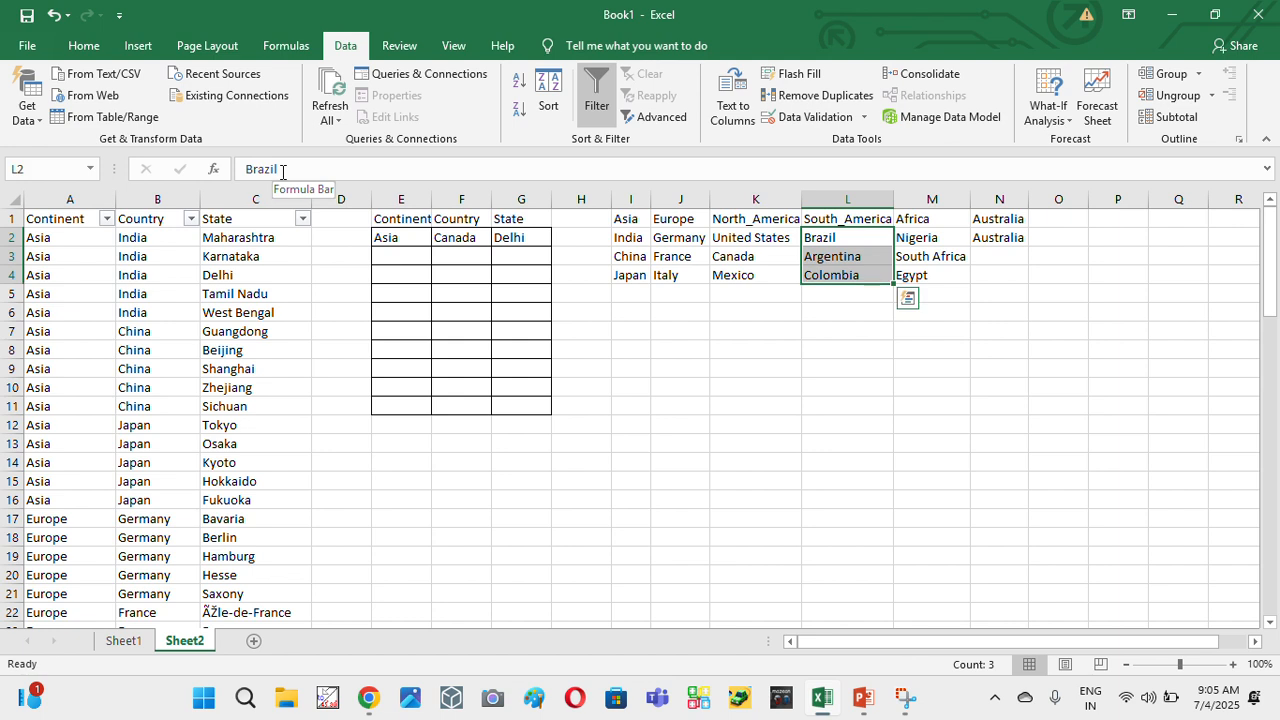
pyautogui.press('Up')
pyautogui.click(283, 169)
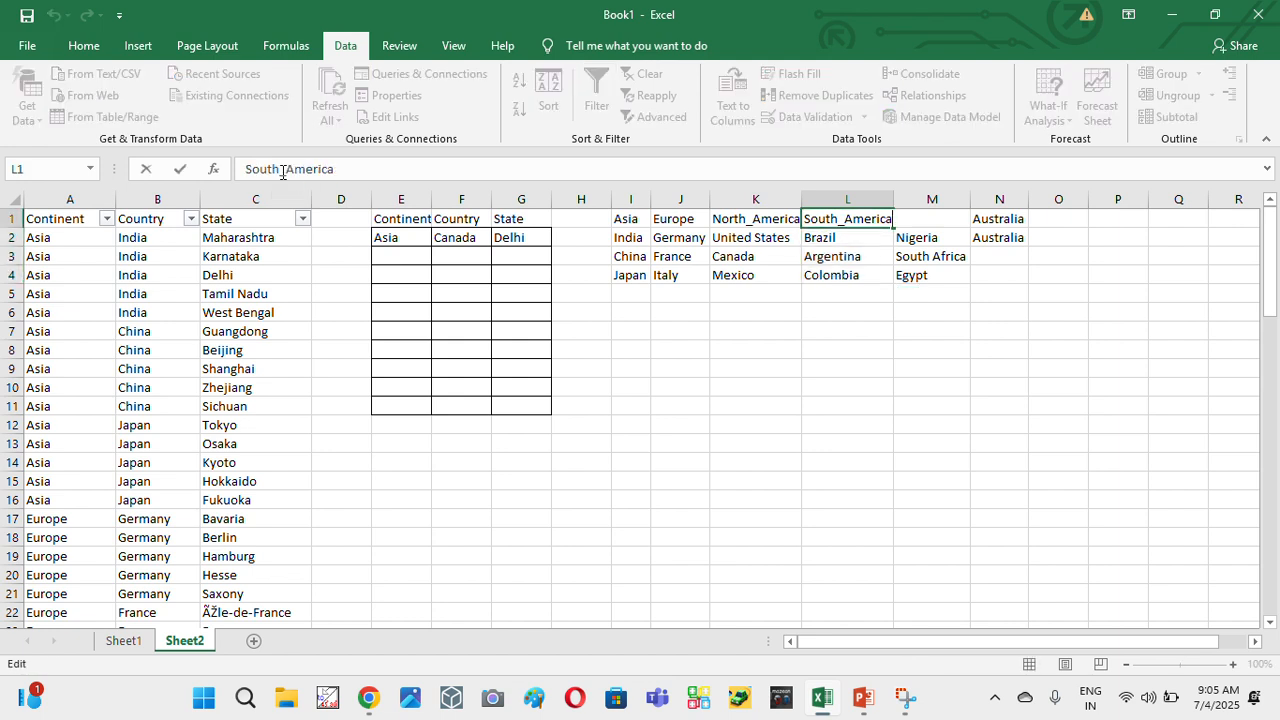
pyautogui.doubleClick(318, 169)
pyautogui.hotkey('ctrl', 'c')
pyautogui.click(44, 172)
pyautogui.hotkey('ctrl', 'v')
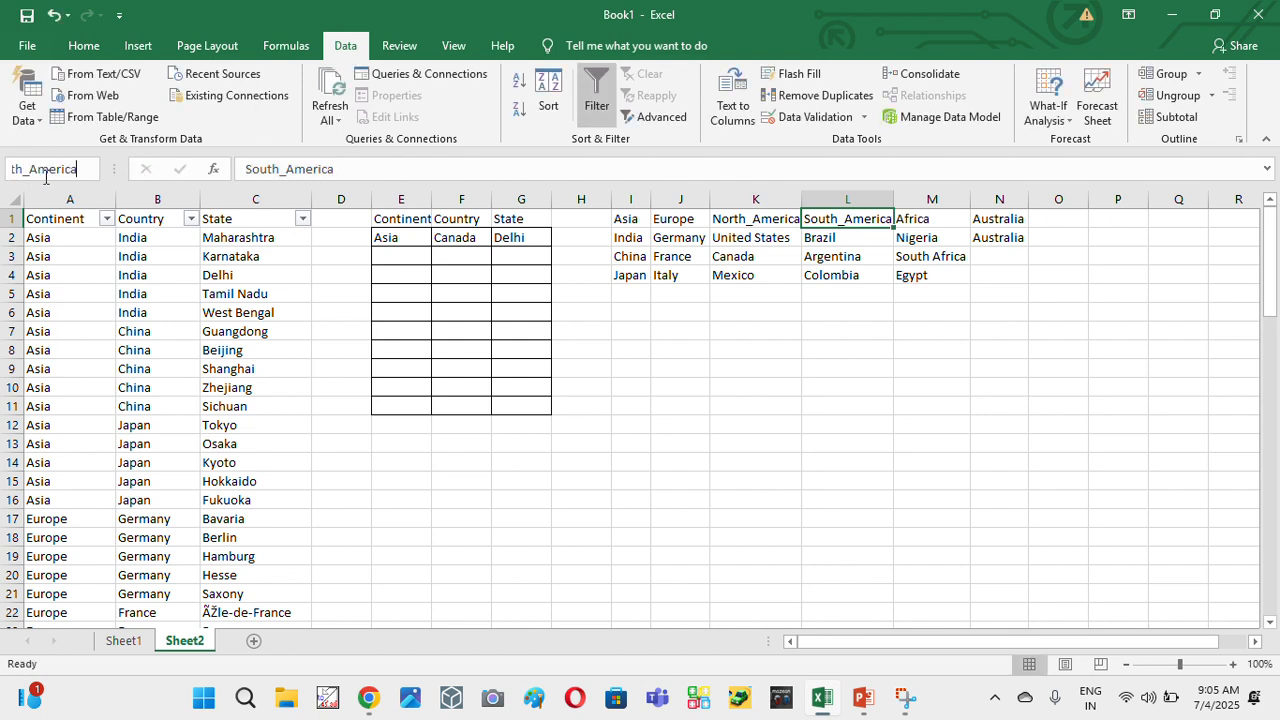
pyautogui.press('Return')
# - Enter South_America as the range name for the South American countries in L2:L4
pyautogui.press('Down')
pyautogui.hotkey('shift', 'Down')
pyautogui.hotkey('shift', 'Down')
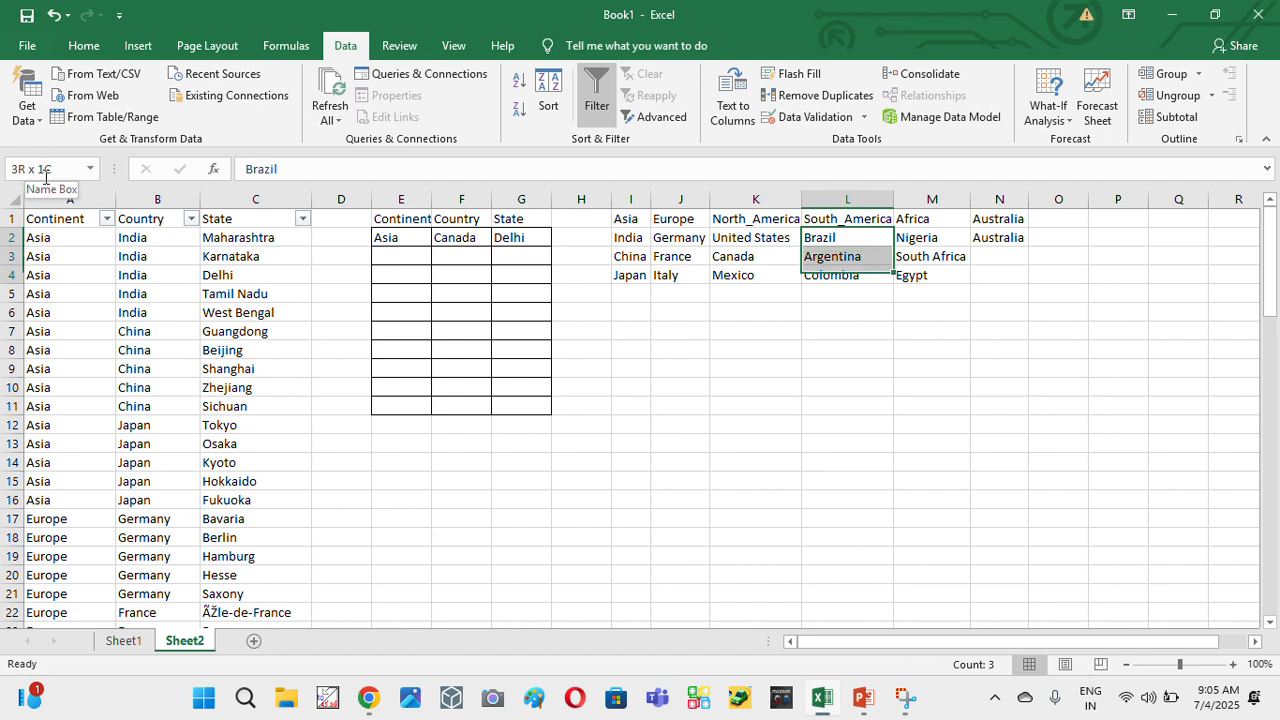
pyautogui.click(60, 169)
pyautogui.hotkey('ctrl', 'v')
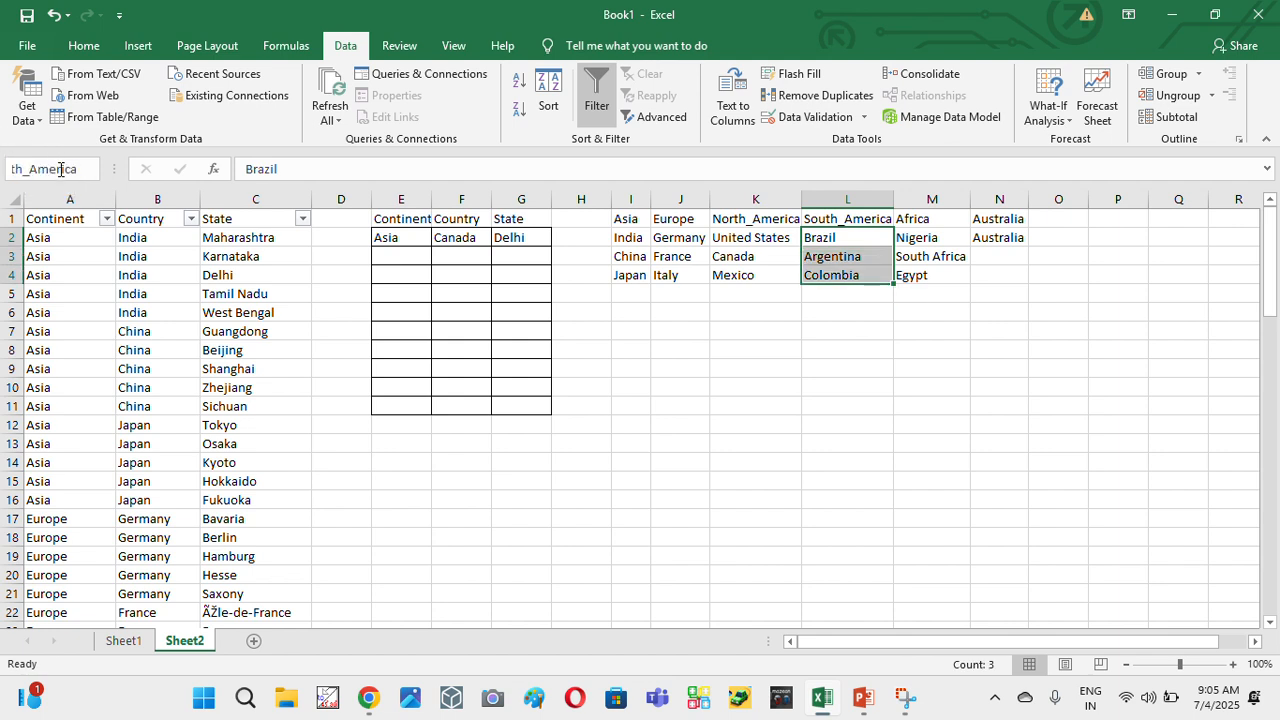
pyautogui.press('Return')
# - Define the named range Africa for the African countries in M2:M4, copying the name from the M1 header
pyautogui.press('Right')
pyautogui.press('Up')
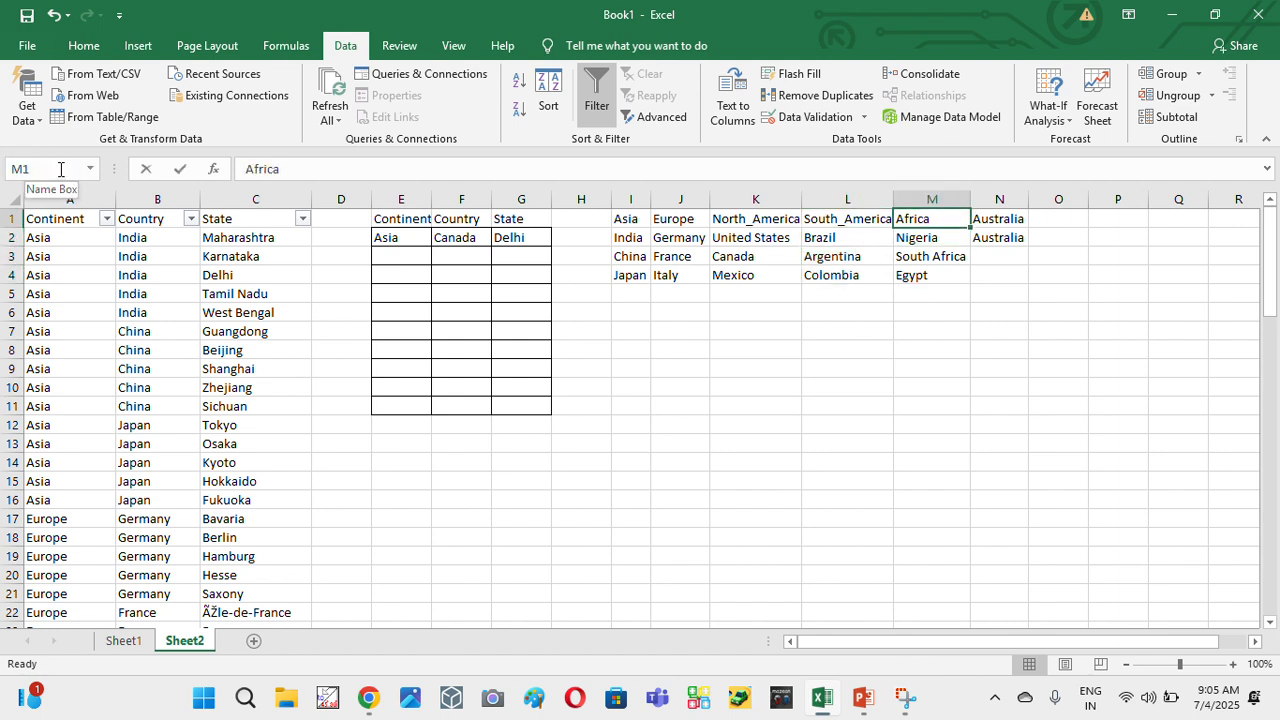
pyautogui.moveTo(386, 168); pyautogui.dragTo(124, 163)
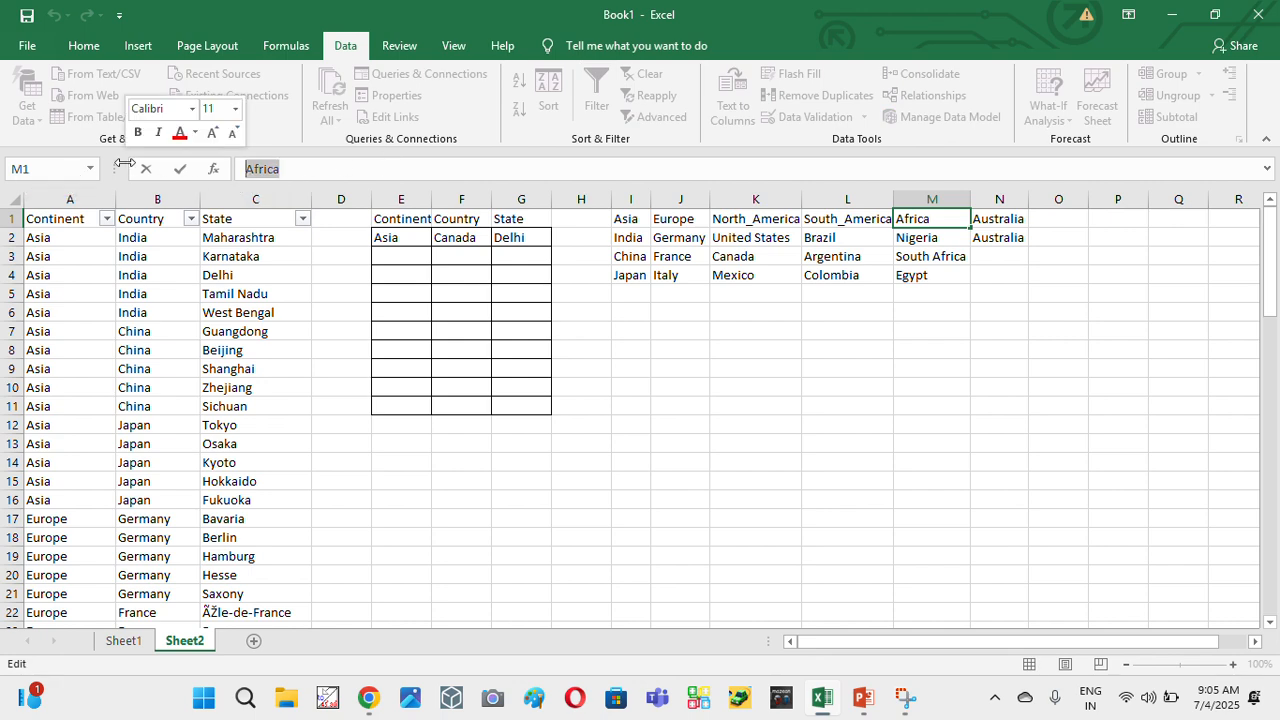
pyautogui.press('Escape')
pyautogui.press('Down')
pyautogui.hotkey('shift', 'Down')
pyautogui.hotkey('shift', 'Down')
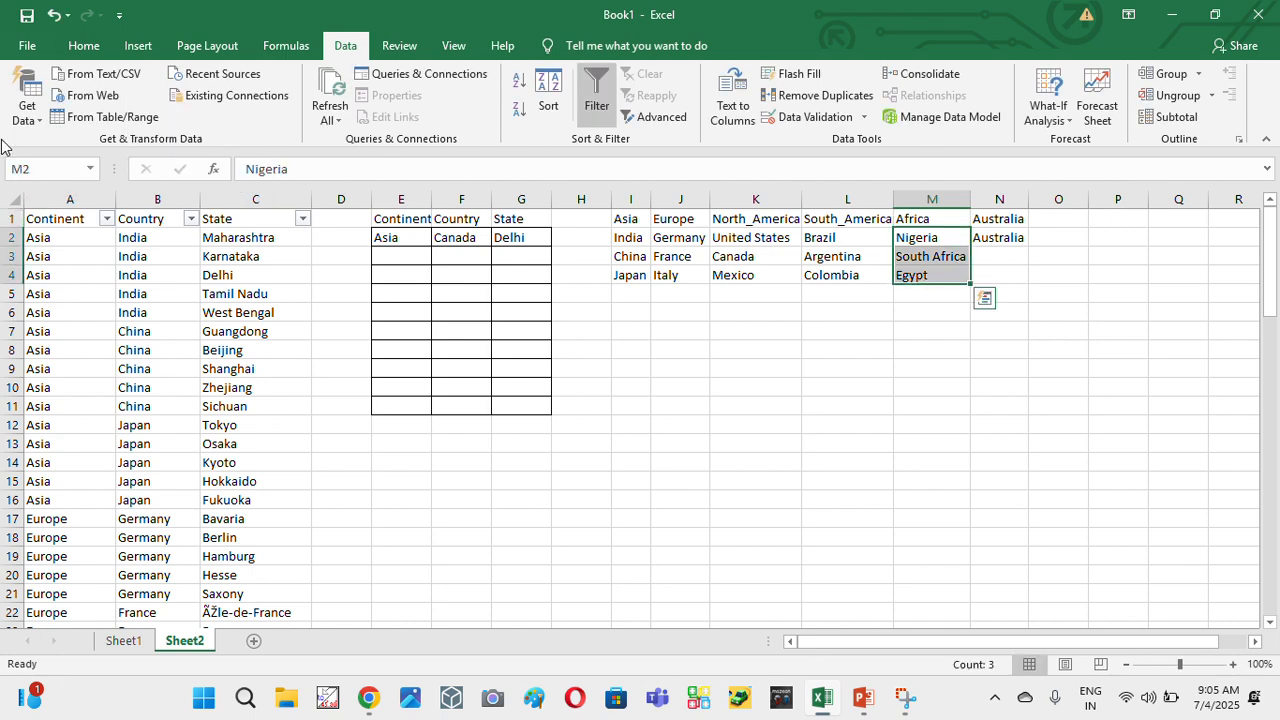
pyautogui.click(39, 168)
pyautogui.hotkey('ctrl', 'v')
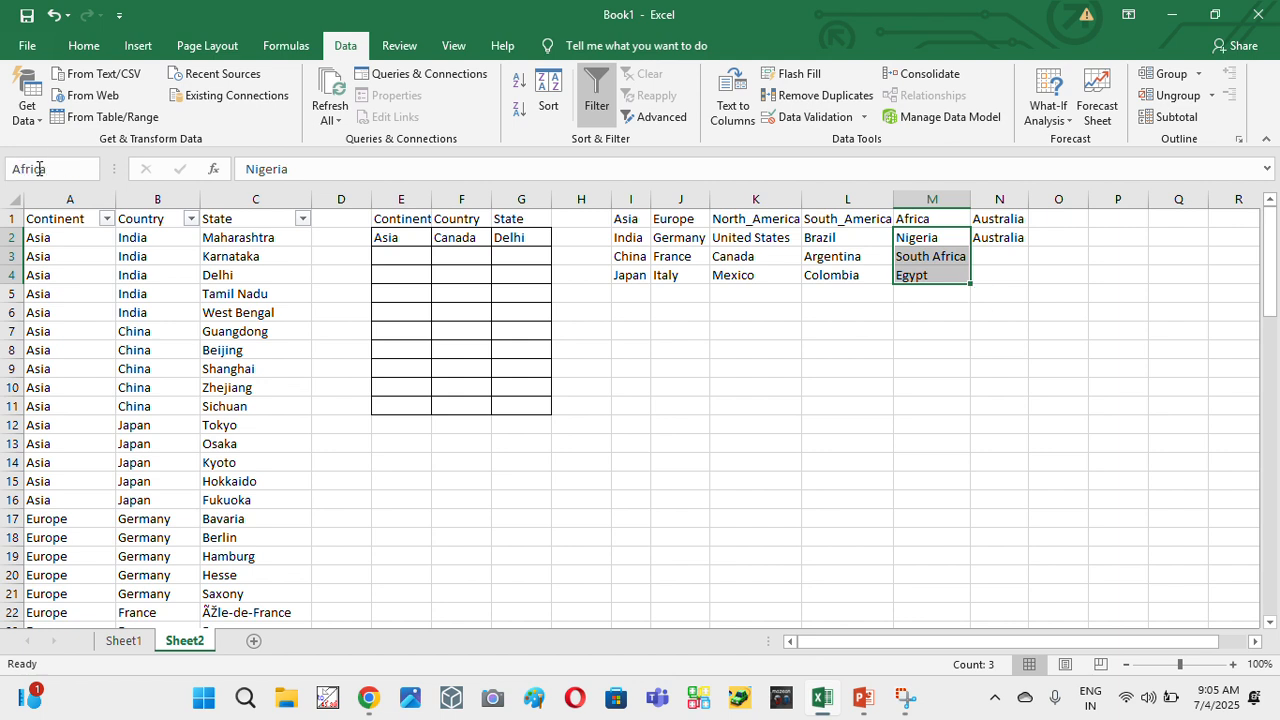
pyautogui.press('Return')
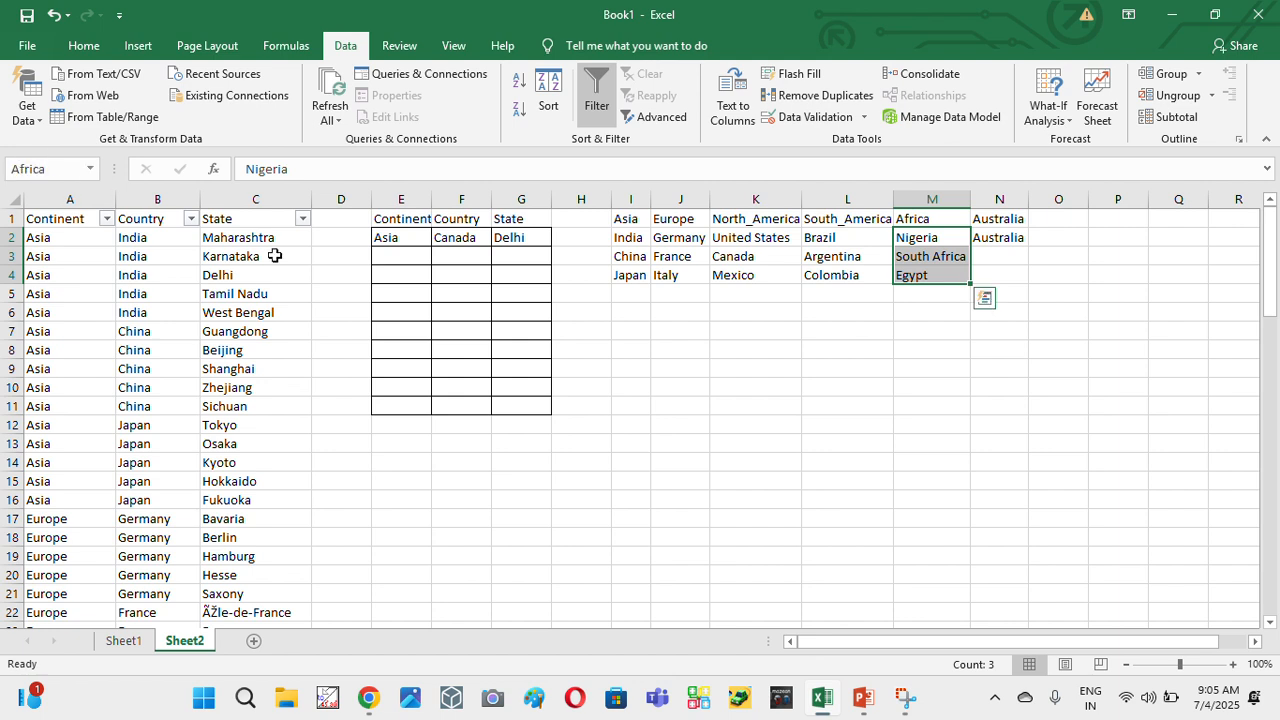
# - Define the named range Australia for the single Australian country cell N2, using its cell text as the name
pyautogui.click(998, 241)
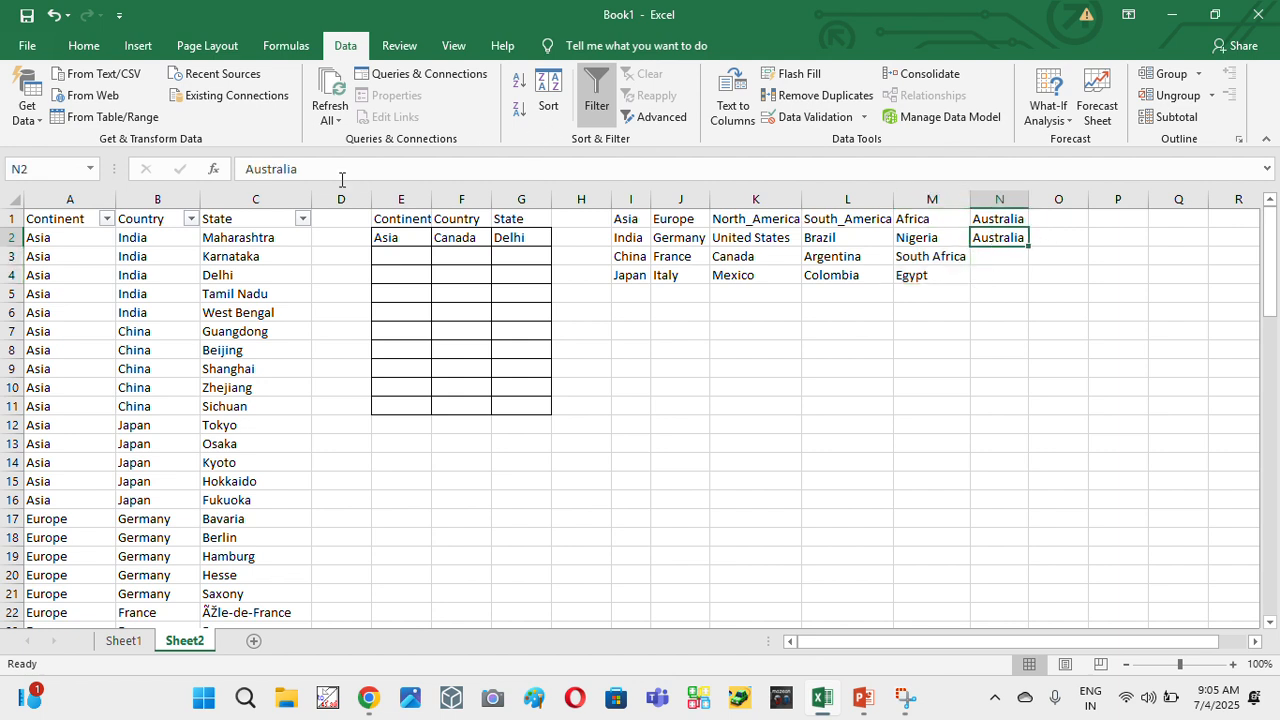
pyautogui.moveTo(316, 170); pyautogui.dragTo(148, 175)
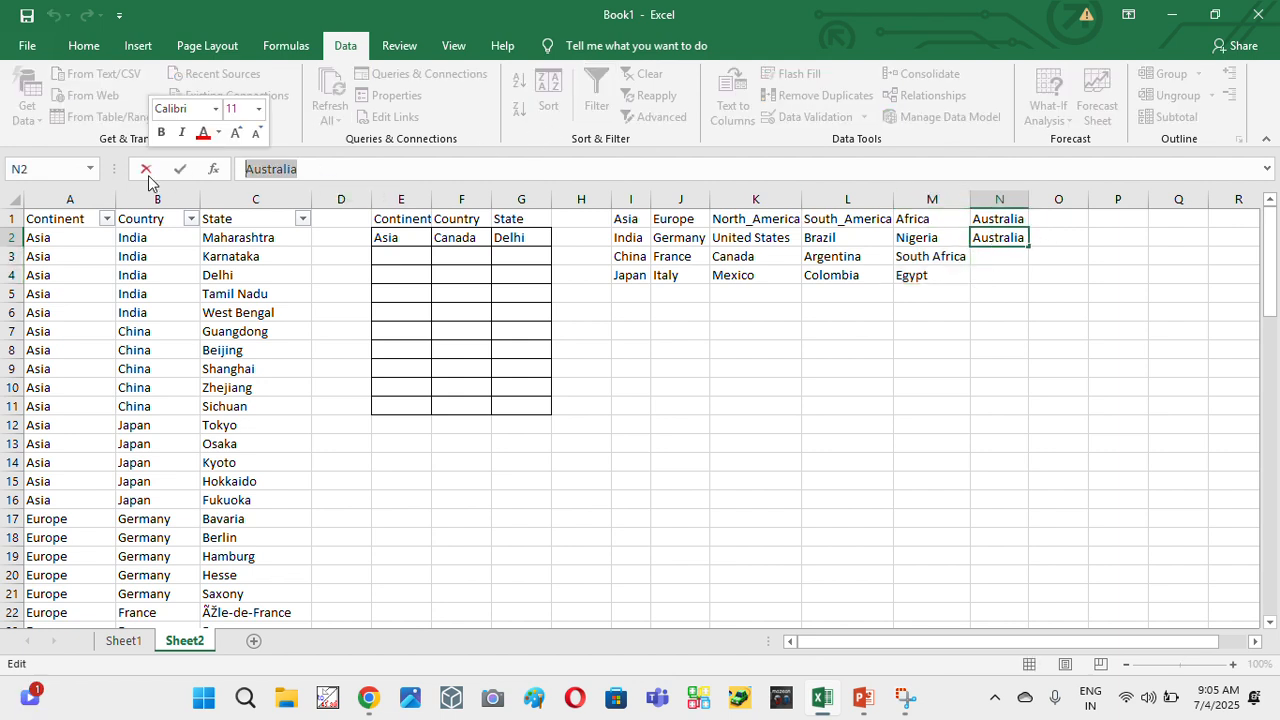
pyautogui.press('Escape')
pyautogui.click(46, 169)
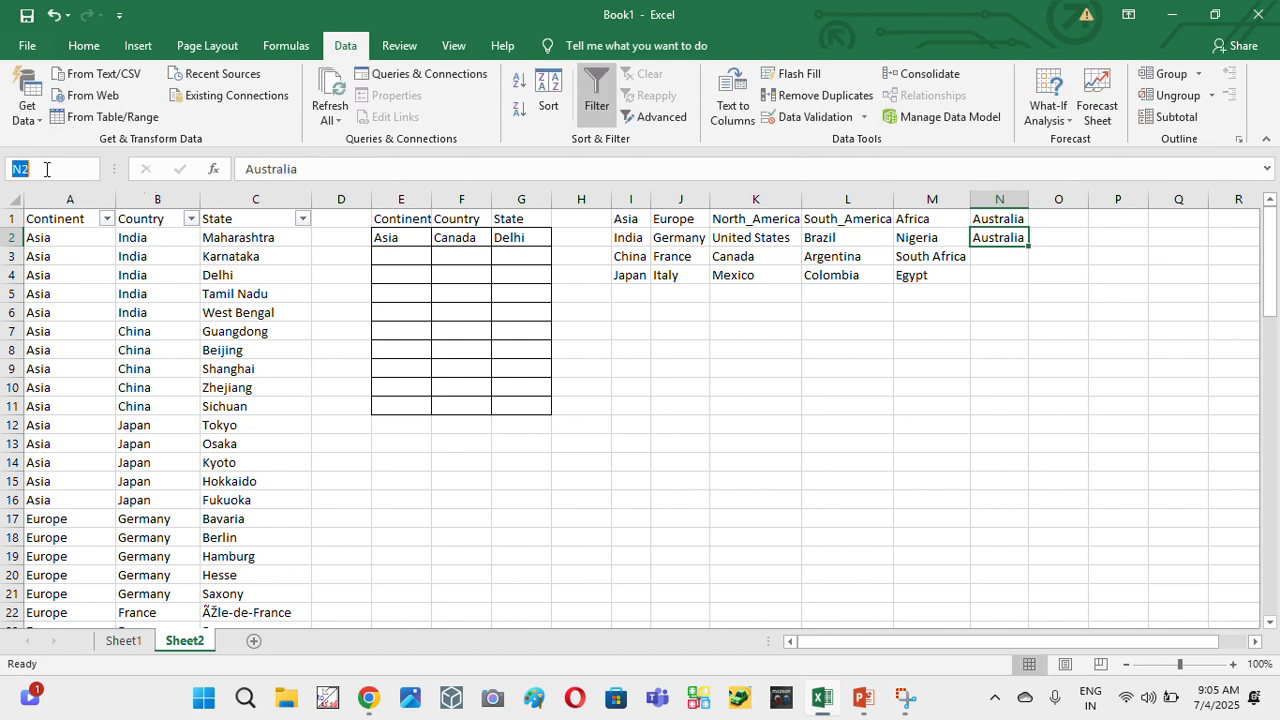
pyautogui.hotkey('ctrl', 'v')
pyautogui.press('Return')
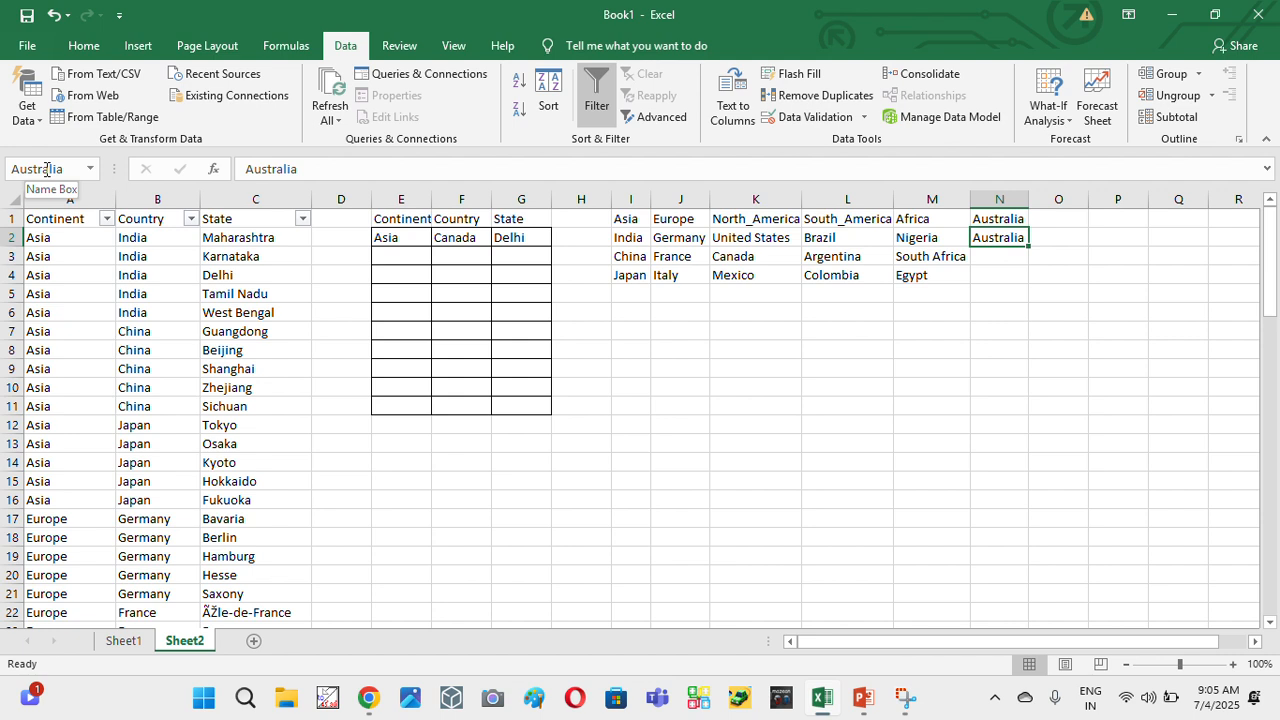
# - Copy the full Continent column A1:A81 and paste it into a spare column starting at P1
pyautogui.press('Left')
pyautogui.press('Left')
pyautogui.press('Left')
pyautogui.press('Left')
pyautogui.press('Left')
pyautogui.press('Left')
pyautogui.press('Left')
pyautogui.press('Left')
pyautogui.press('Left')
pyautogui.press('Left')
pyautogui.press('Left')
pyautogui.press('Left')
pyautogui.press('Left')
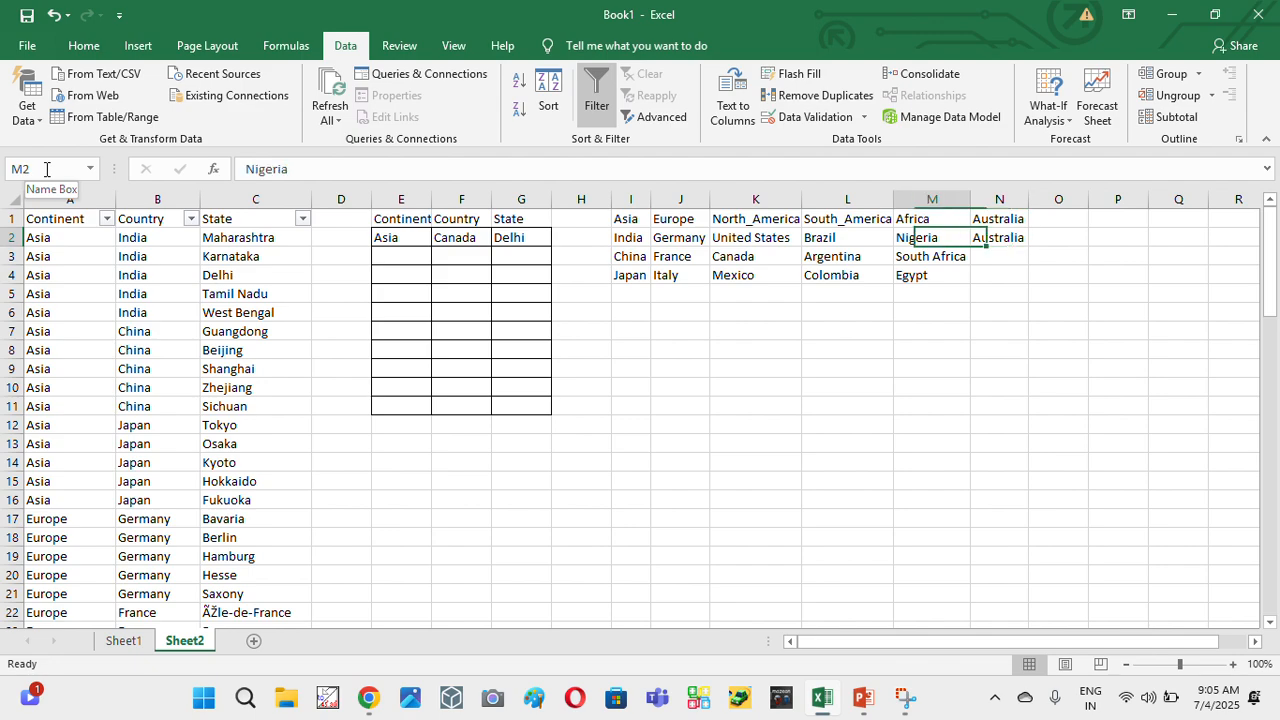
pyautogui.press('Up')
pyautogui.hotkey('ctrl', 'shift', 'Down')
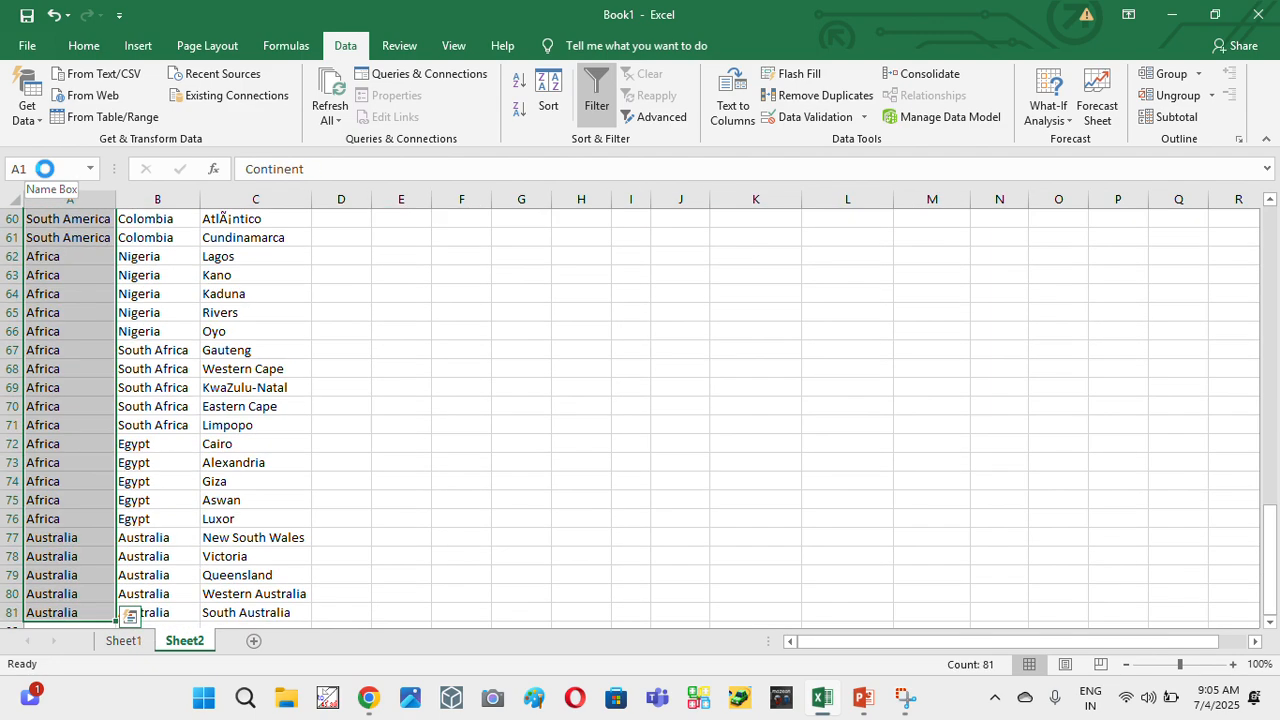
pyautogui.hotkey('ctrl', 'c')
pyautogui.hotkey('ctrl', 'Home')
pyautogui.press('Right')
pyautogui.press('Right')
pyautogui.press('Right')
pyautogui.press('Right')
pyautogui.press('Right')
pyautogui.press('Right')
pyautogui.press('Right')
pyautogui.press('Right')
pyautogui.press('Right')
pyautogui.press('Right')
pyautogui.press('Right')
pyautogui.press('Right')
pyautogui.press('Right')
pyautogui.press('Right')
pyautogui.press('Right')
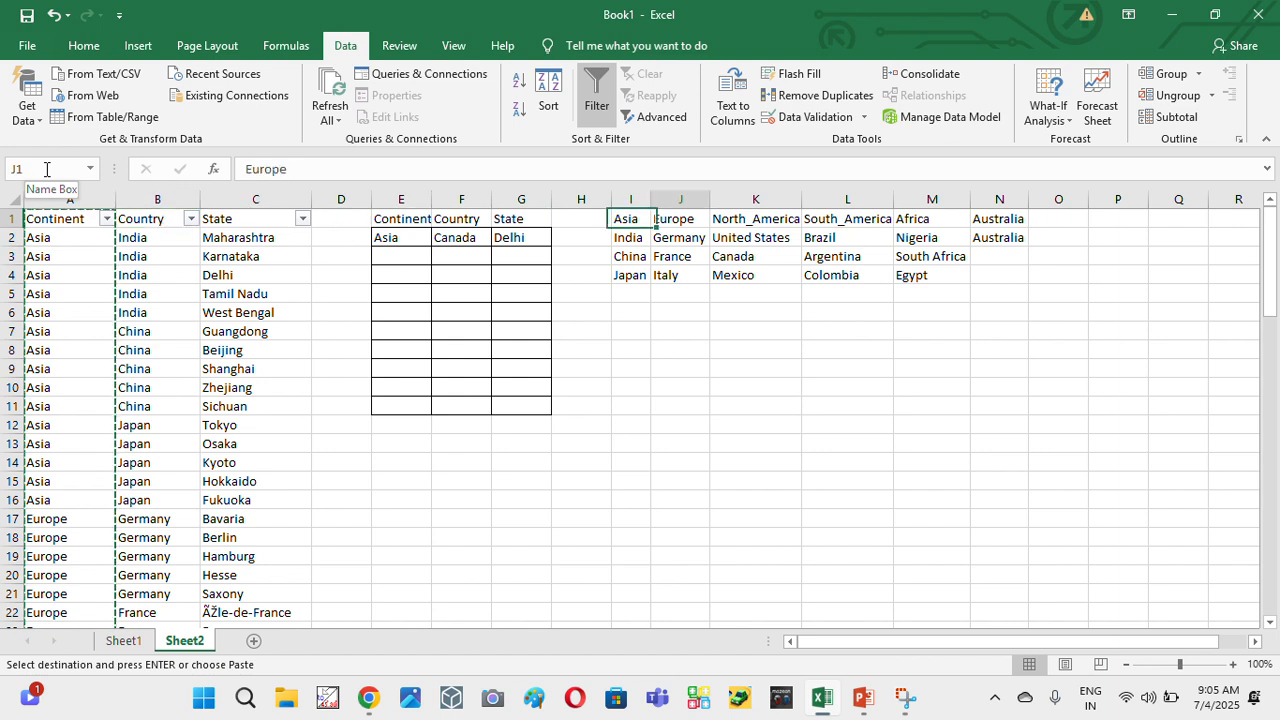
pyautogui.hotkey('ctrl', 'v')
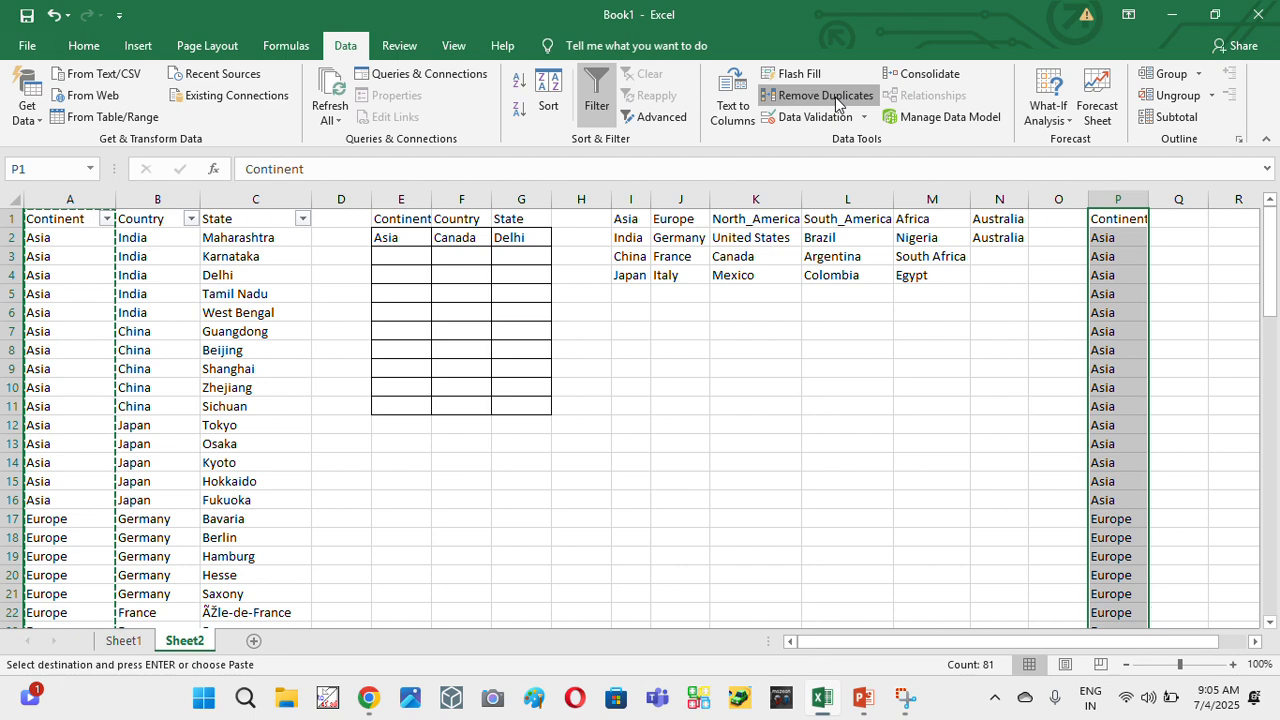
# - Remove duplicates from the pasted Continent column P and autofit the column to its entries
pyautogui.click(790, 95)
pyautogui.click(750, 388)
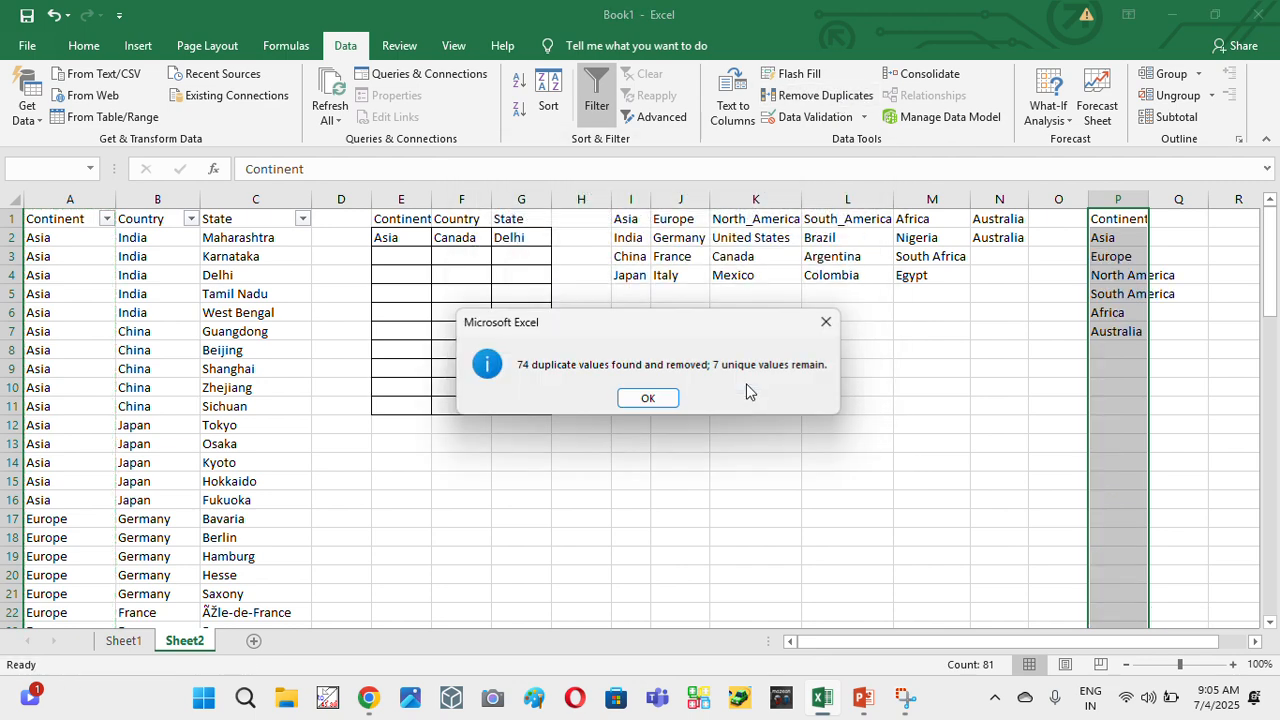
pyautogui.click(667, 399)
pyautogui.click(1136, 274)
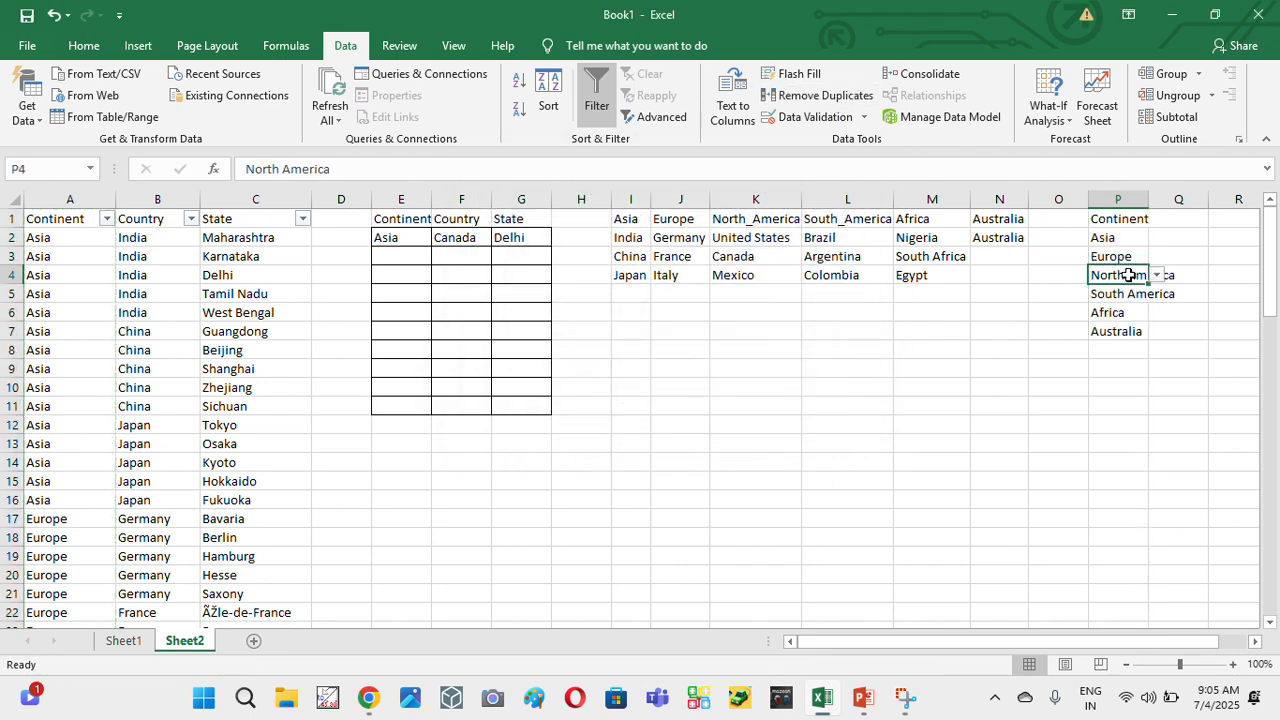
pyautogui.doubleClick(1148, 200)
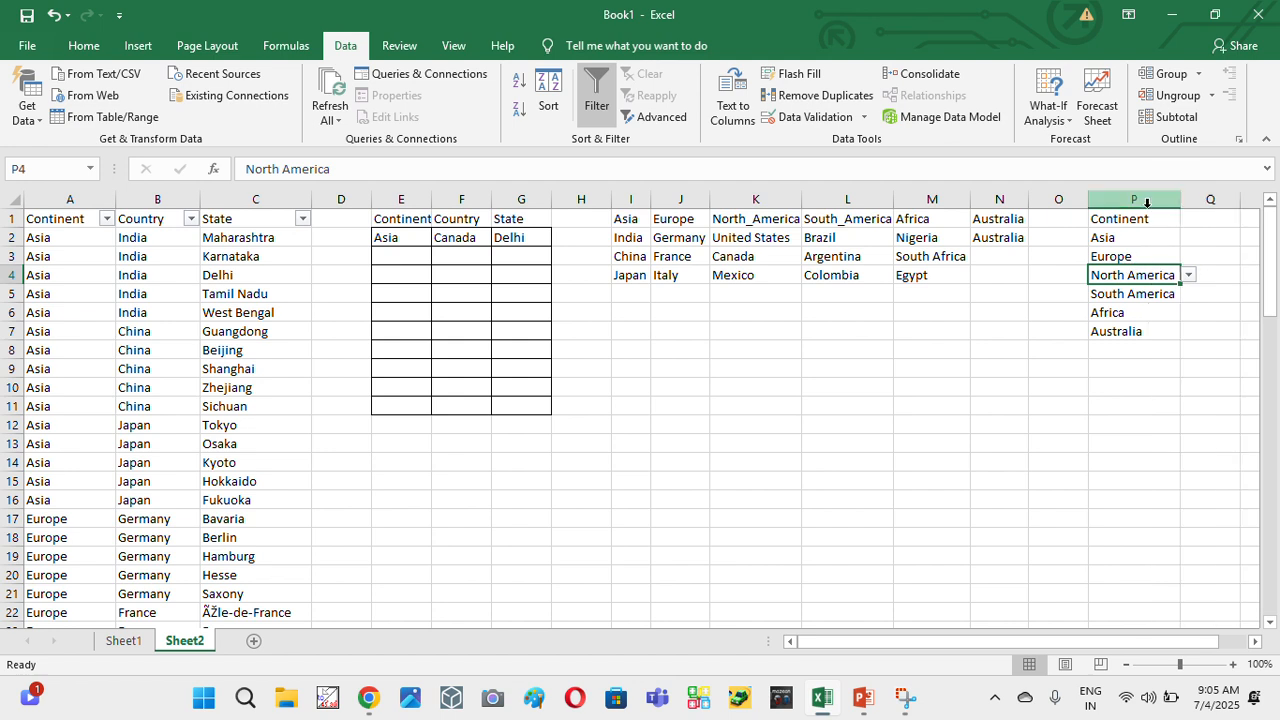
# - Try to change the North America entry in P4 to North_America
pyautogui.doubleClick(1127, 275)
pyautogui.press('BackSpace')
pyautogui.write('_')
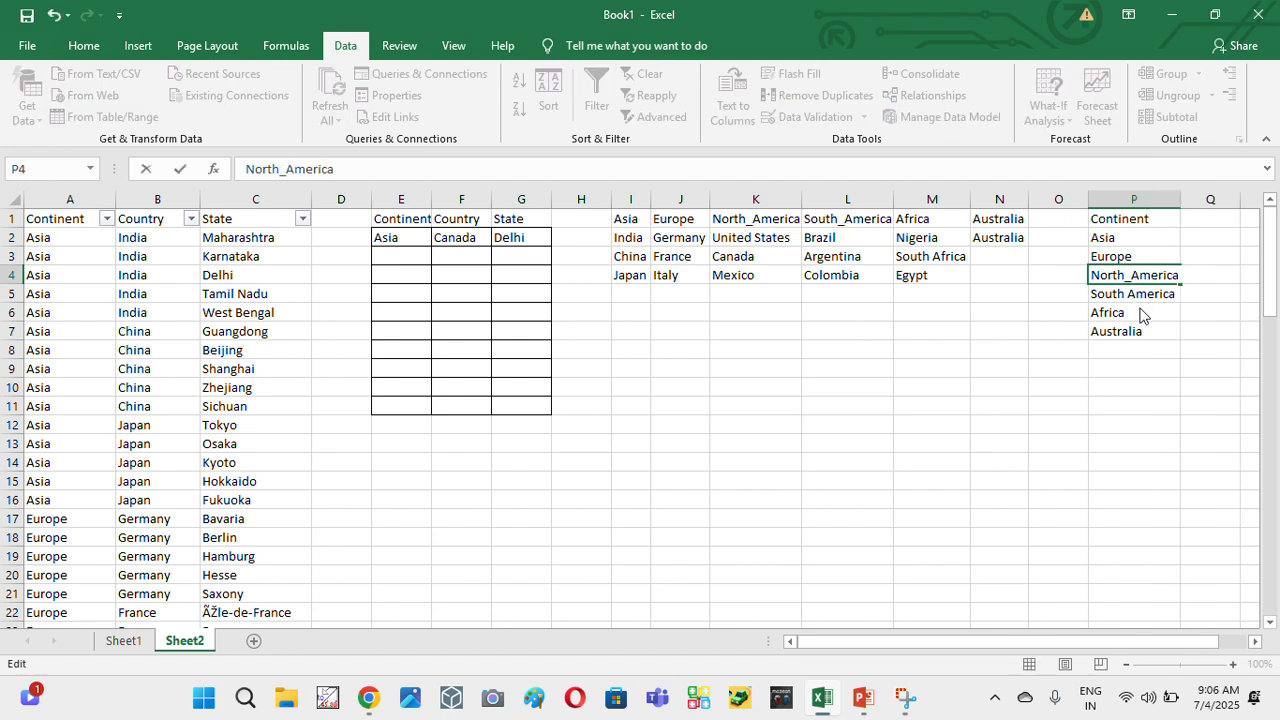
pyautogui.press('Return')
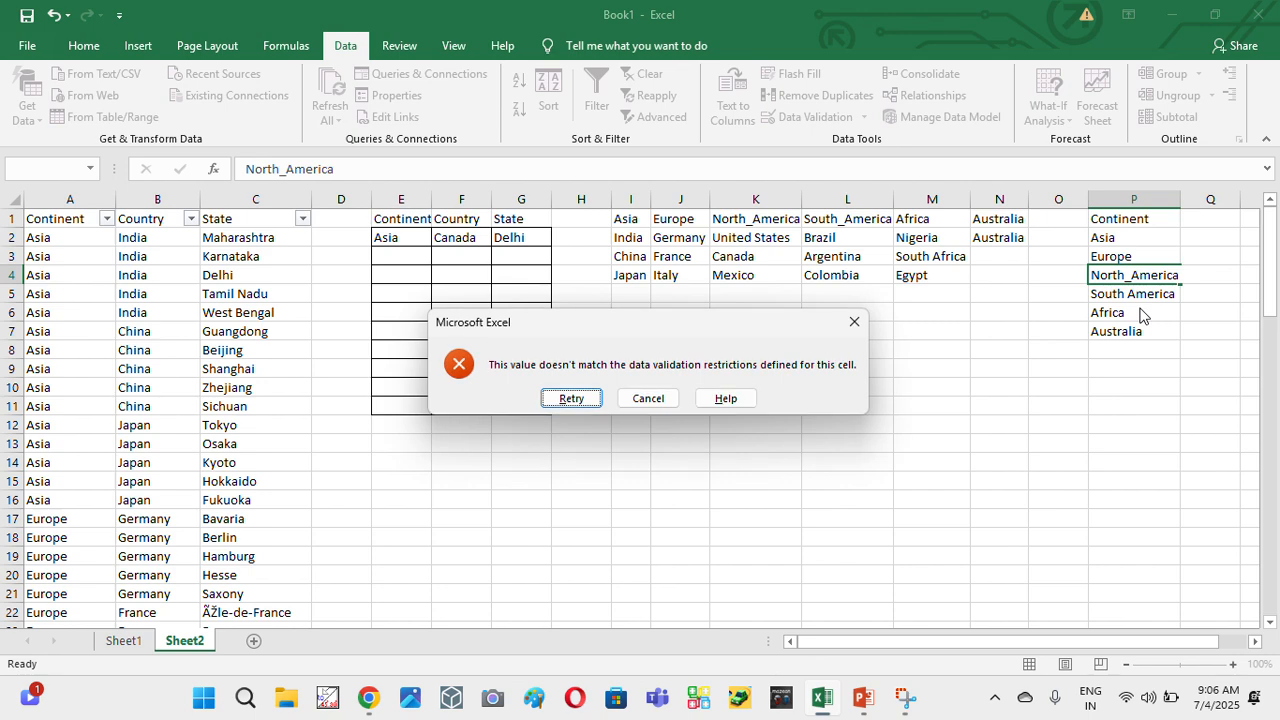
pyautogui.press('Escape')
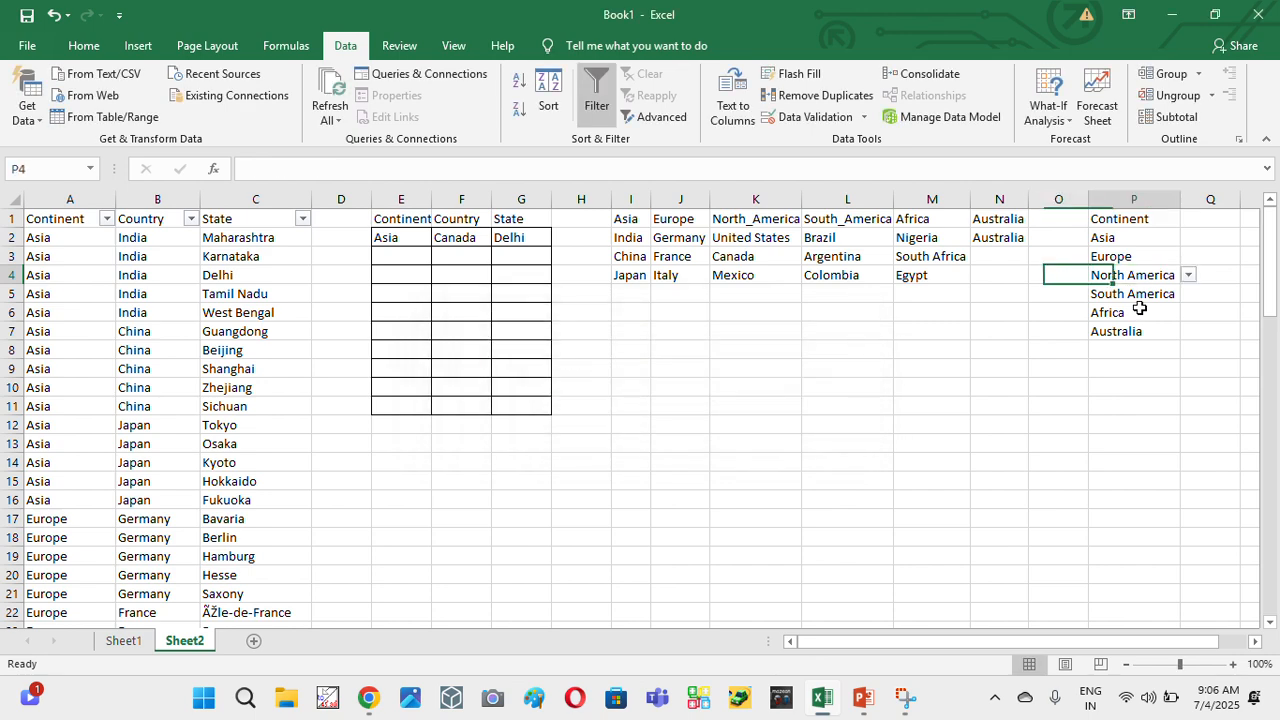
# - Check the validation dropdown list attached to cell P4
pyautogui.hotkey('alt', 'Down')
pyautogui.press('Down')
pyautogui.press('Down')
pyautogui.press('Down')
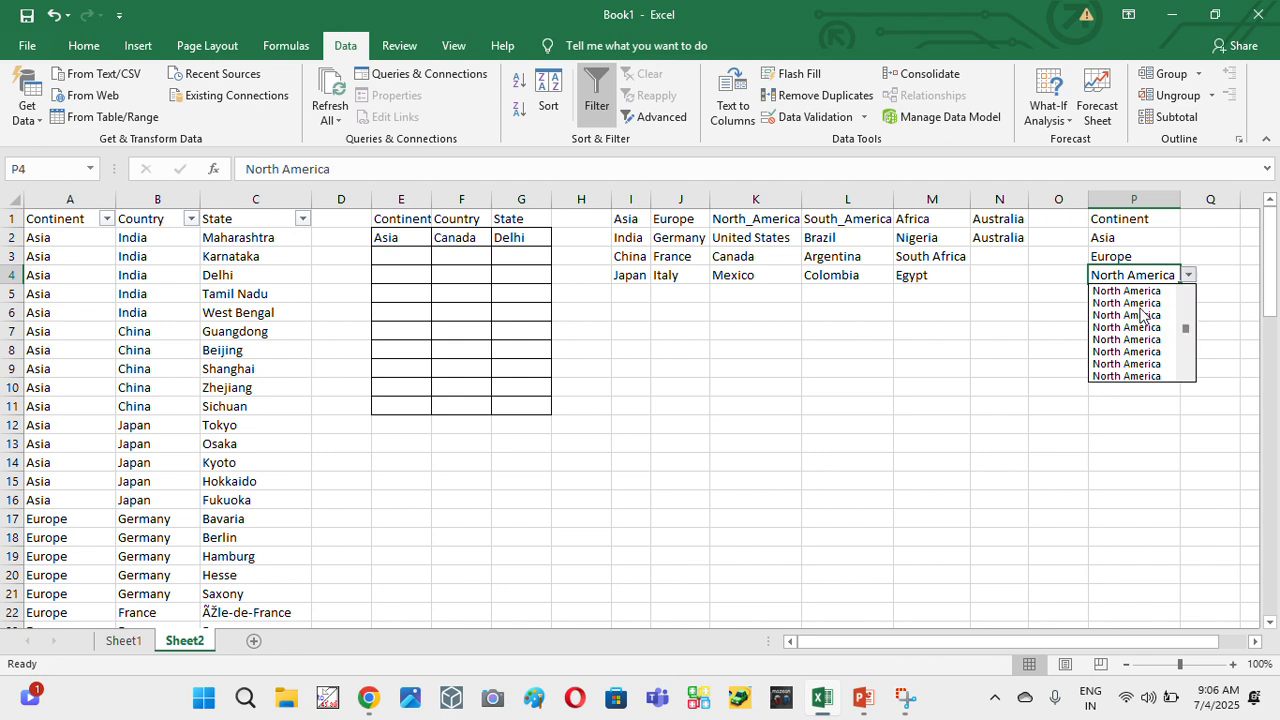
pyautogui.press('Escape')
# - Insert three blank columns before the deduplicated Continent list in column P
pyautogui.press('Up')
pyautogui.press('Up')
pyautogui.press('Up')
pyautogui.press('Down')
pyautogui.press('Left')
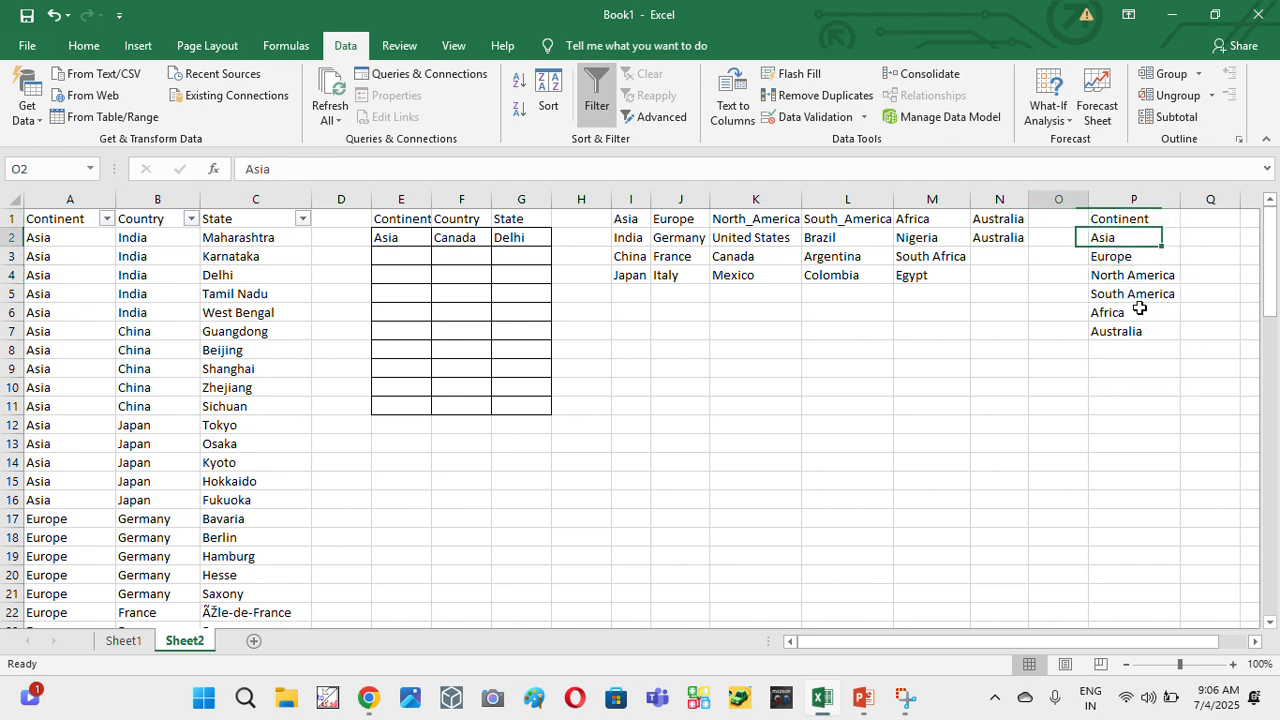
pyautogui.press('Up')
pyautogui.press('Down')
pyautogui.press('Right')
pyautogui.press('Up')
pyautogui.hotkey('ctrl', 'space')
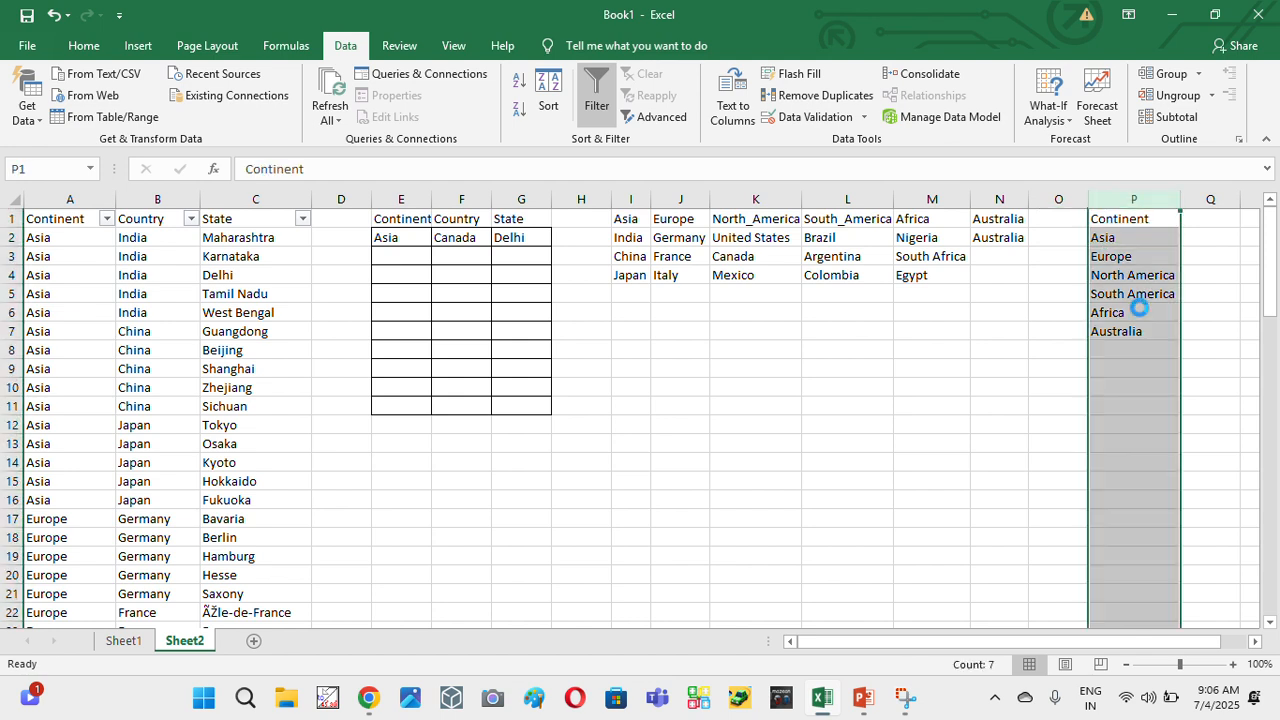
pyautogui.hotkey('ctrl', 'shift', '+')
pyautogui.hotkey('ctrl', 'shift', '+')
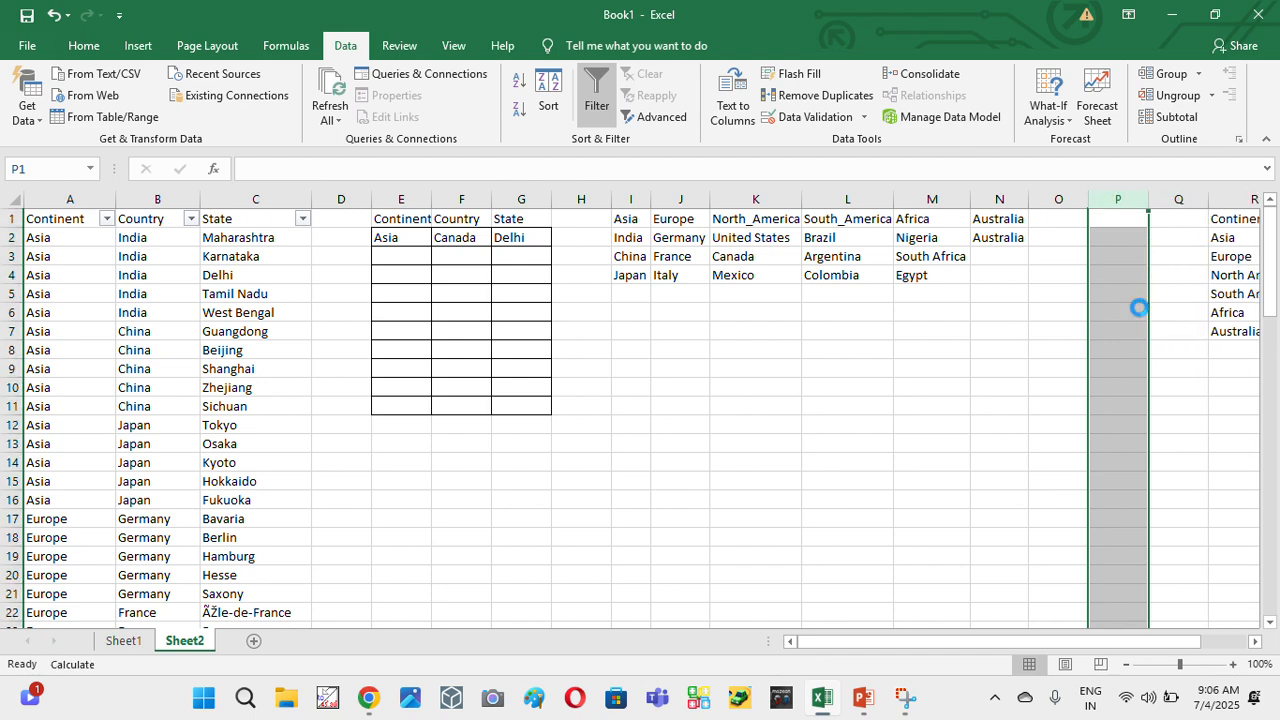
pyautogui.hotkey('ctrl', 'shift', '+')
pyautogui.hotkey('ctrl', 'Right')
pyautogui.hotkey('ctrl', 'shift', 'Down')
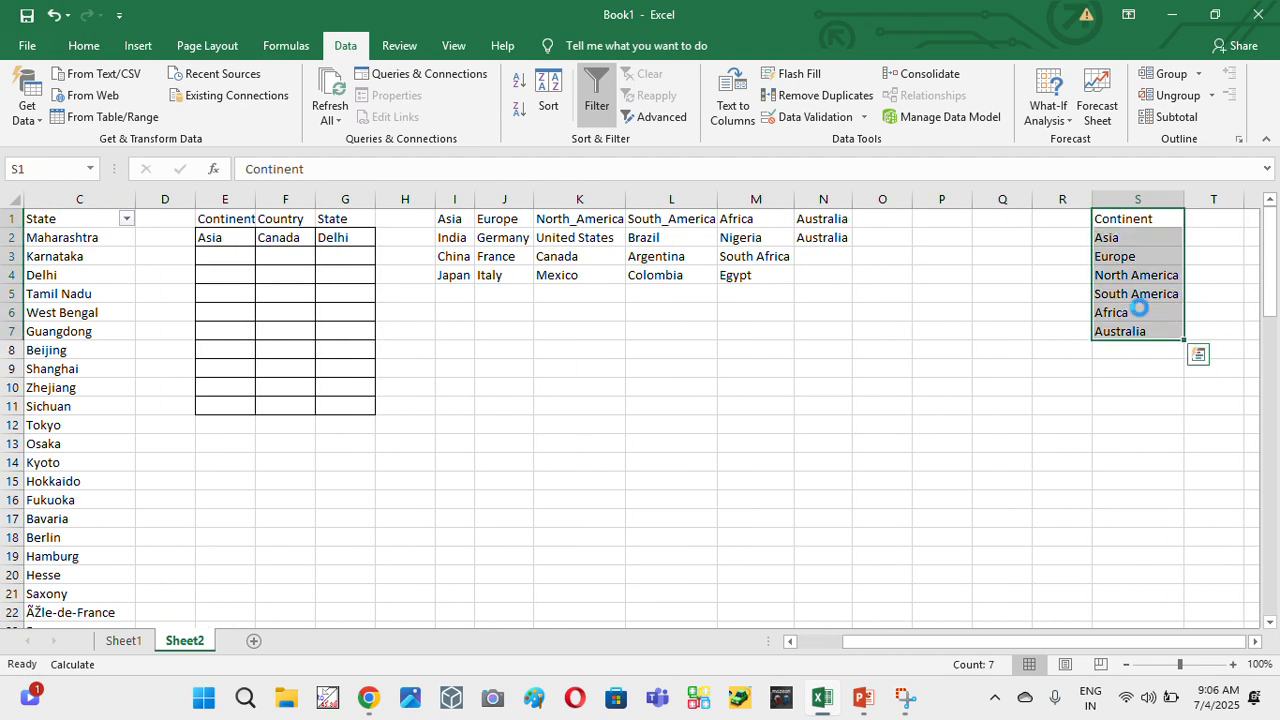
pyautogui.hotkey('ctrl', 'c')
pyautogui.press('Left')
pyautogui.press('Left')
pyautogui.press('Left')
pyautogui.hotkey('alt', 'e')
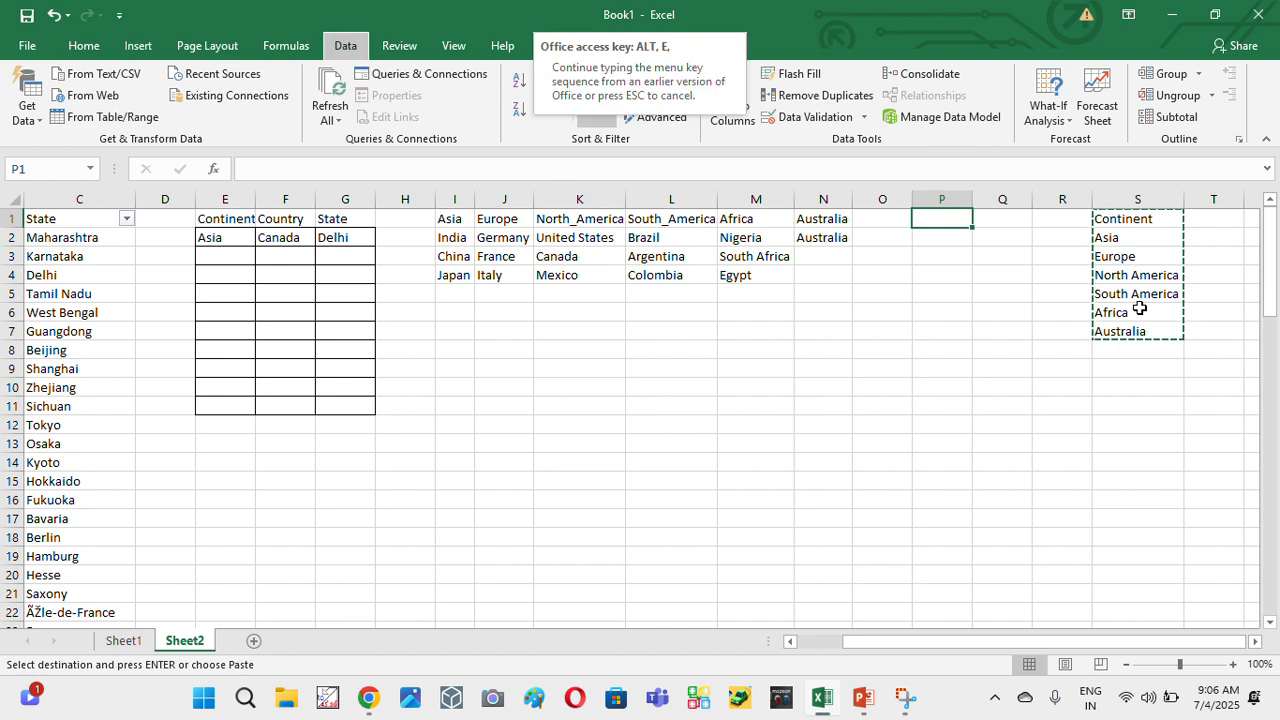
pyautogui.press('v')
pyautogui.press('Escape')
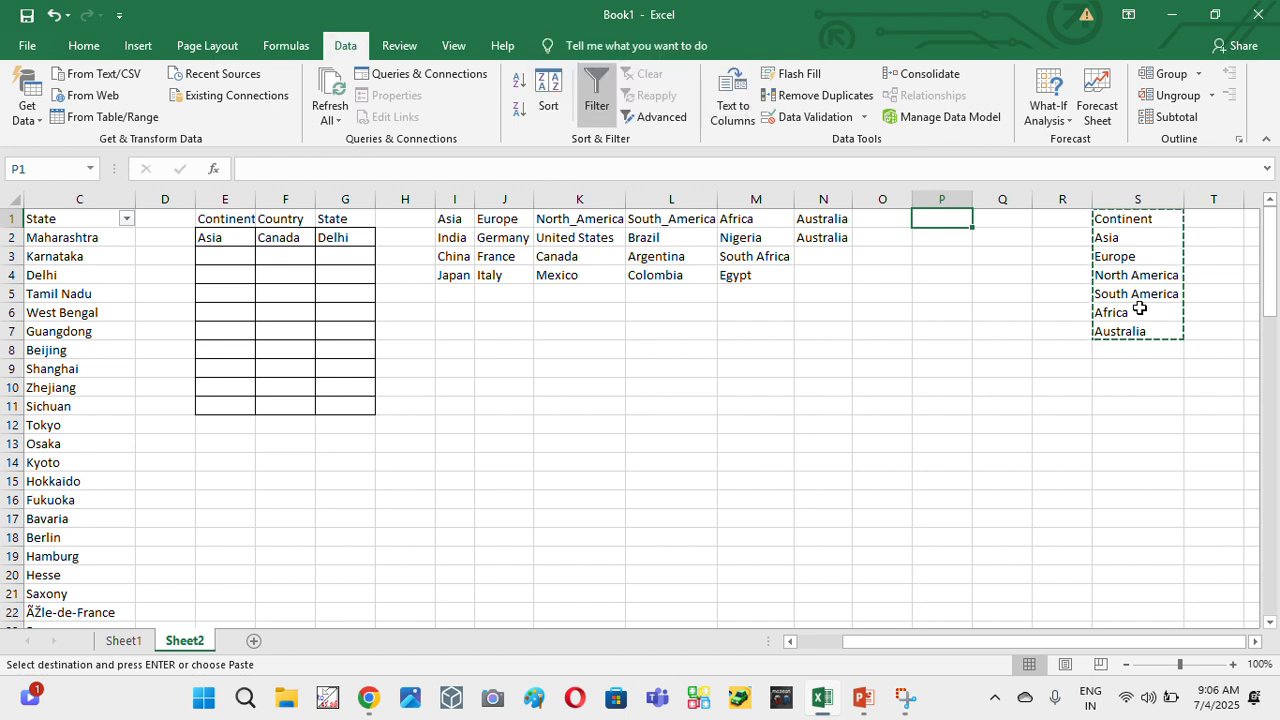
pyautogui.press('Right')
pyautogui.press('Right')
pyautogui.press('Left')
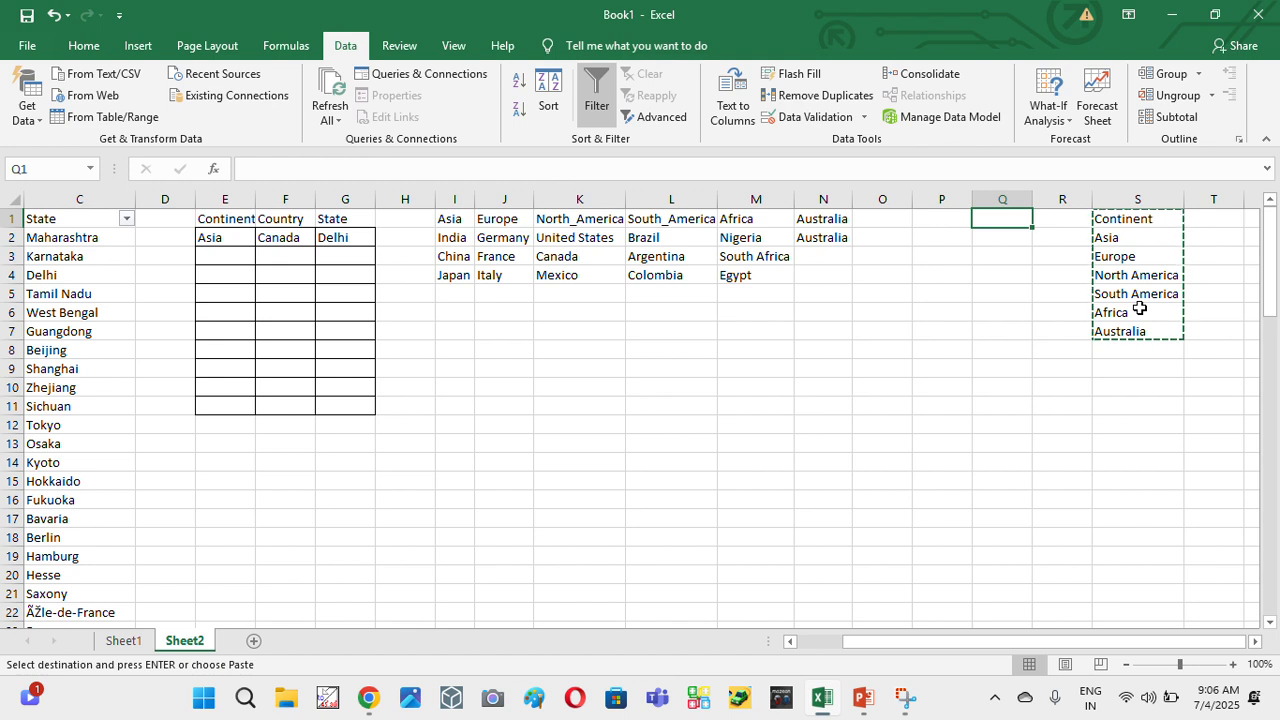
pyautogui.hotkey('alt', 'e')
pyautogui.press('v')
pyautogui.press('Escape')
pyautogui.press('Down')
pyautogui.press('Escape')
pyautogui.press('Down')
pyautogui.press('Down')
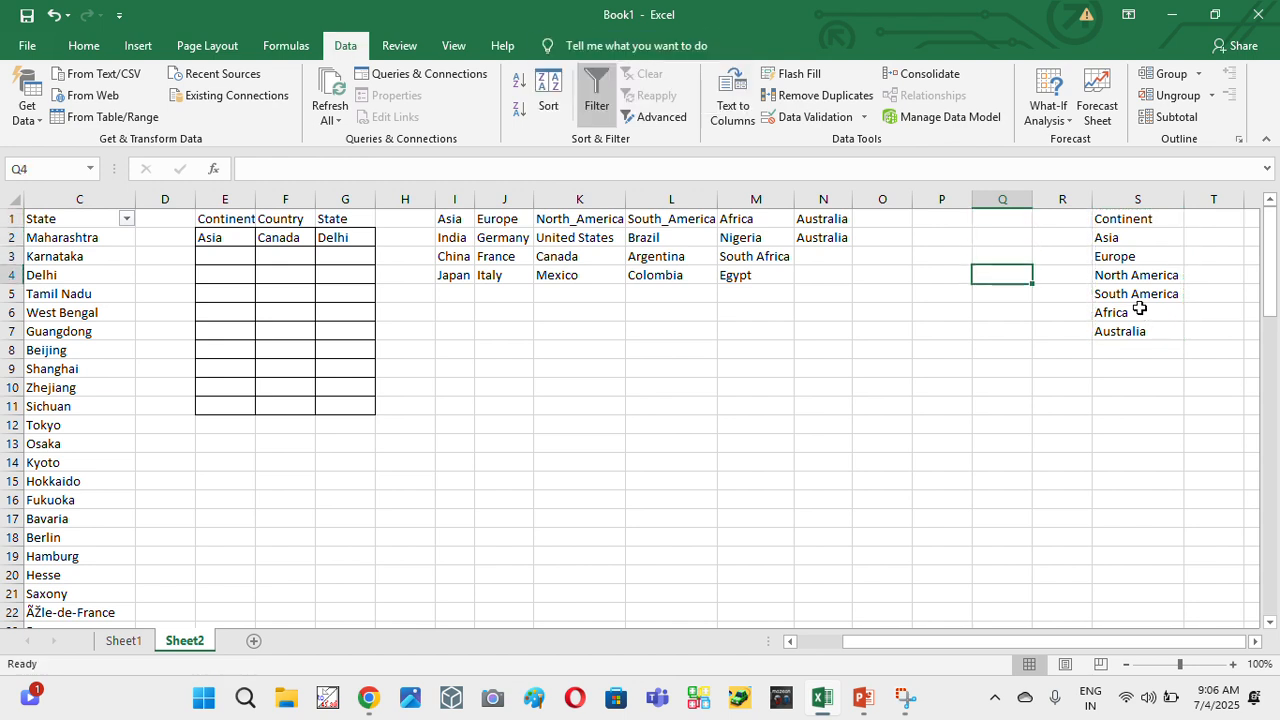
# - Copy the six continent names in S2:S7 and paste them as values only starting at Q2
pyautogui.press('Up')
pyautogui.press('Right')
pyautogui.press('Right')
pyautogui.press('Up')
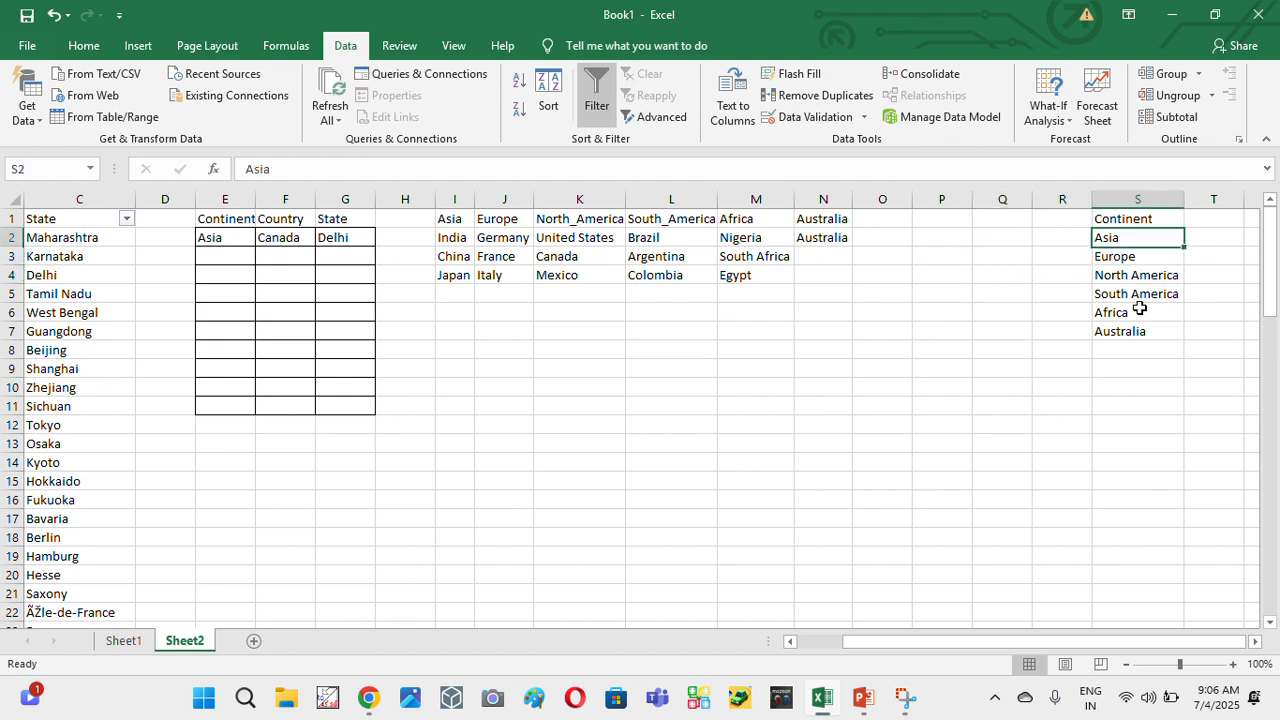
pyautogui.press('Up')
pyautogui.press('Down')
pyautogui.hotkey('ctrl', 'shift', 'Down')
pyautogui.hotkey('ctrl', 'c')
pyautogui.press('Left')
pyautogui.press('Left')
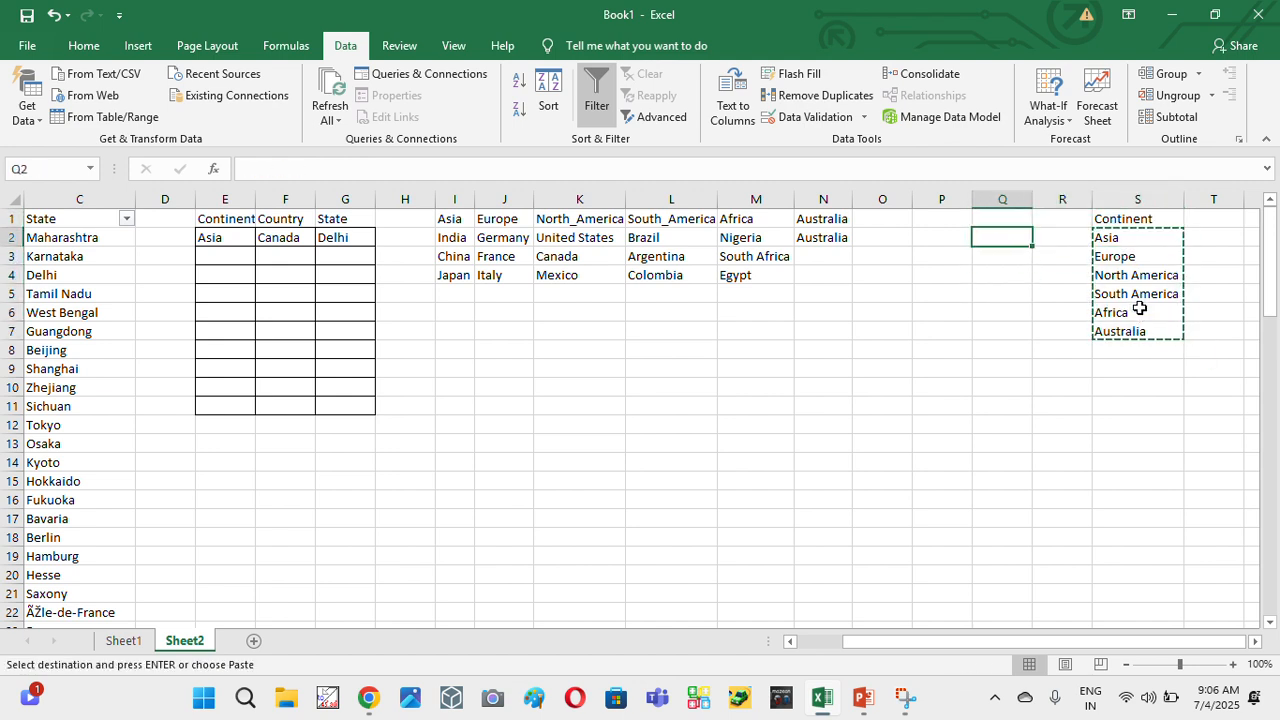
pyautogui.hotkey('alt', 'e')
pyautogui.press('s')
pyautogui.press('v')
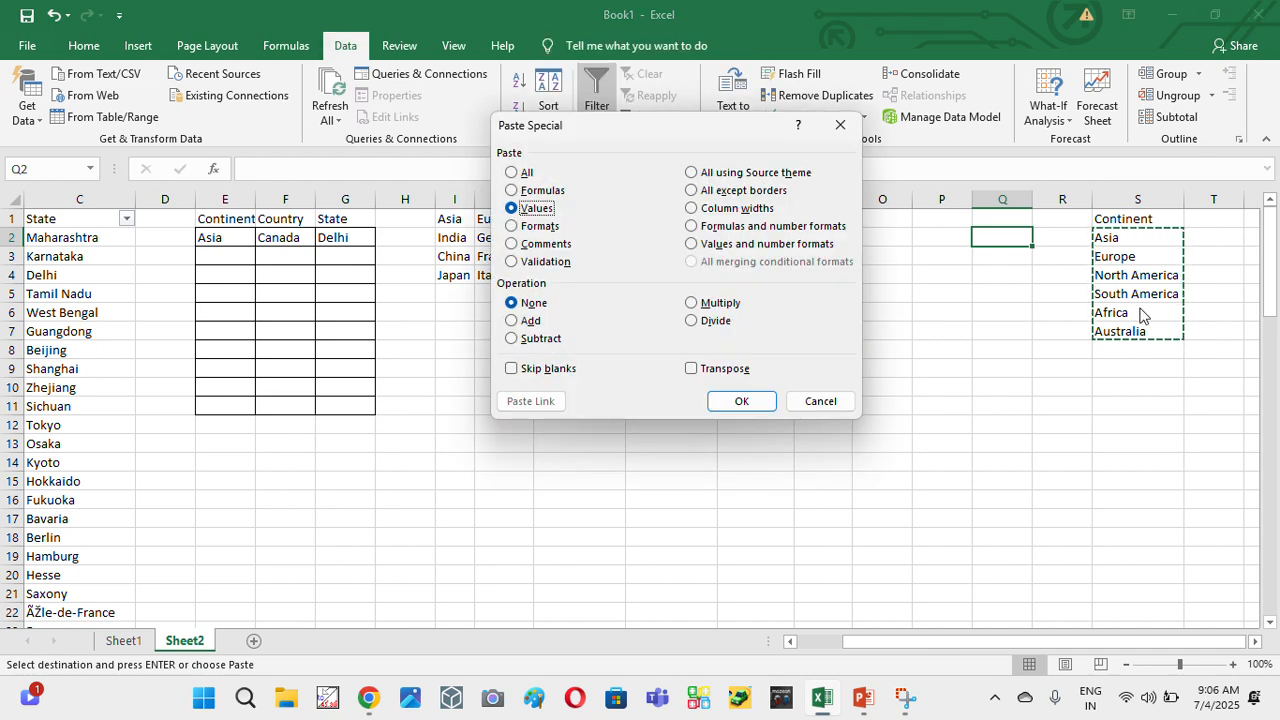
pyautogui.press('Return')
# - Copy the Continent header from S1 to Q1 above the pasted values
pyautogui.press('Up')
pyautogui.press('Right')
pyautogui.press('Right')
pyautogui.hotkey('ctrl', 'c')
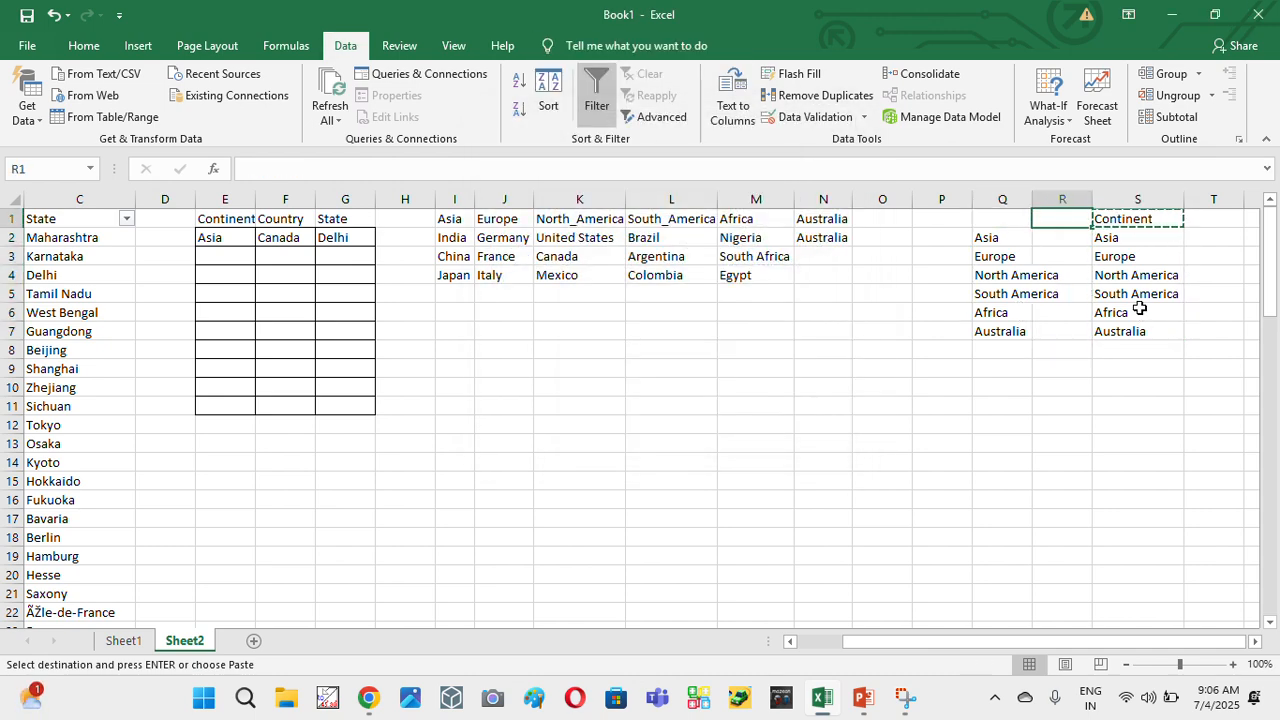
pyautogui.press('Left')
pyautogui.press('Left')
pyautogui.hotkey('ctrl', 'v')
# - Clear the original Continent list from S1:S7
pyautogui.press('Right')
pyautogui.press('Right')
pyautogui.hotkey('ctrl', 'shift', 'Down')
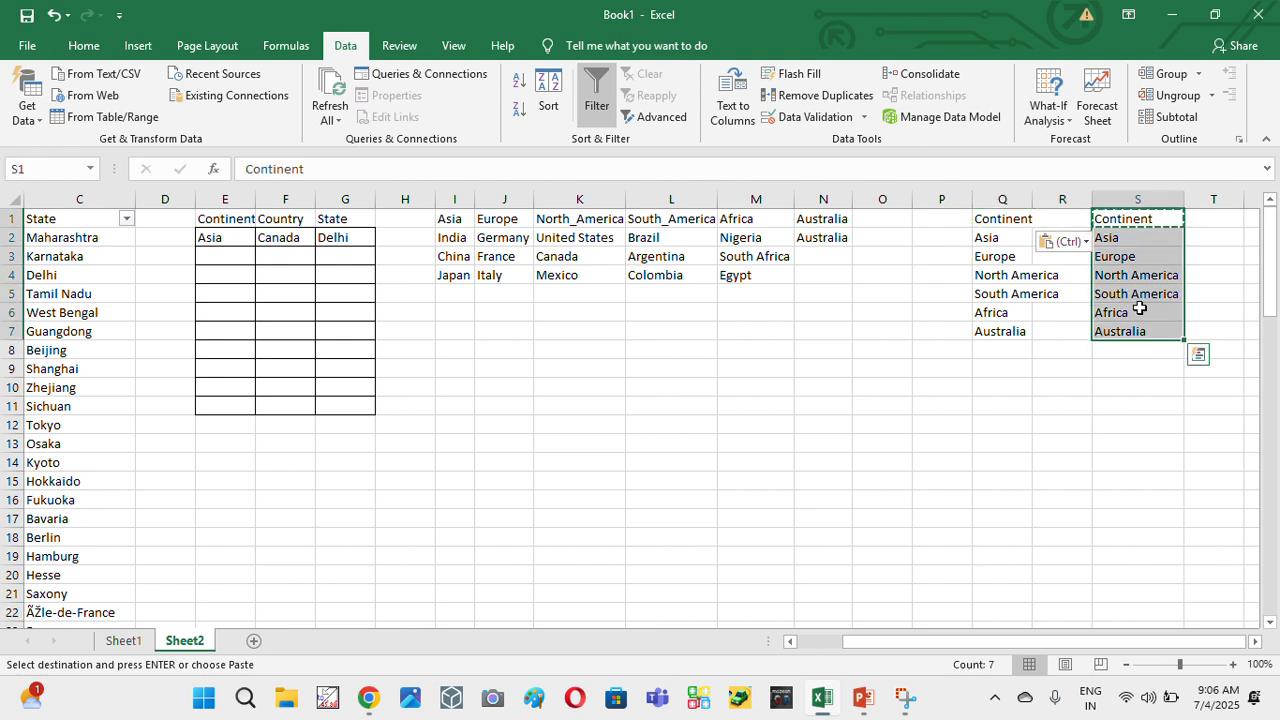
pyautogui.press('Delete')
pyautogui.press('Left')
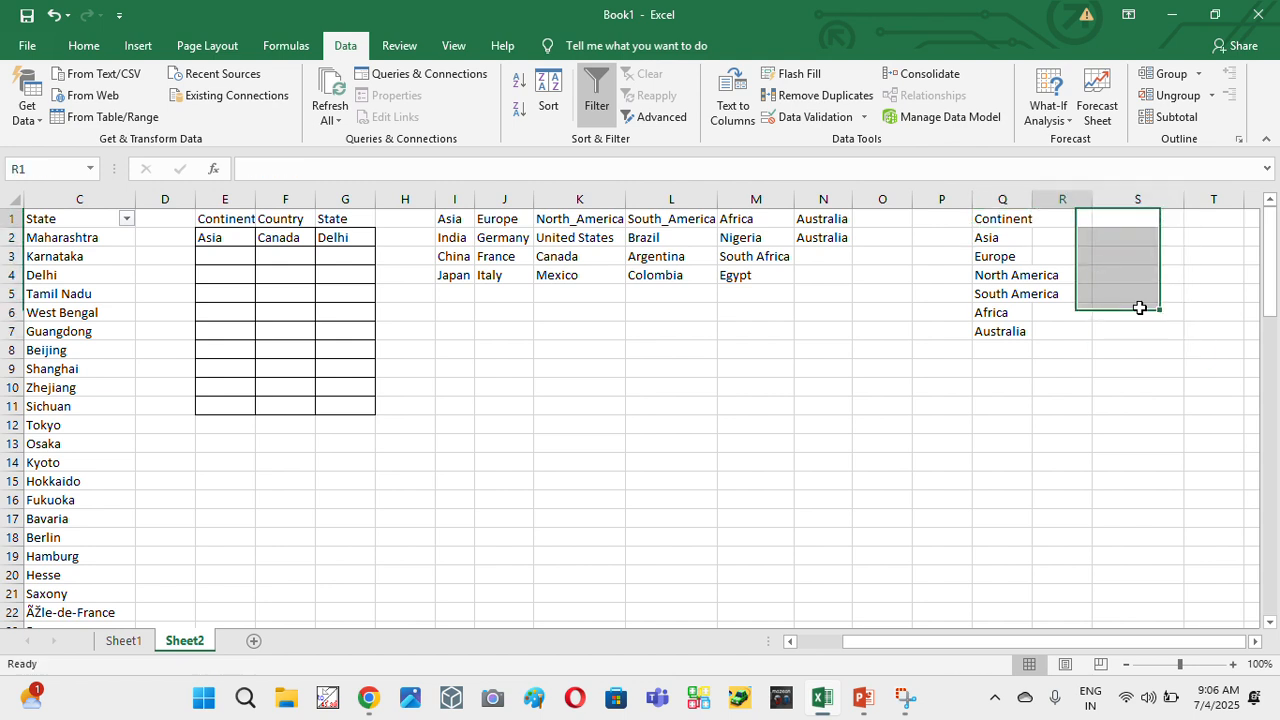
# - Review the continent list in Q2:Q7 and the range name assigned to the Asian countries in I2:I4
pyautogui.press('Left')
pyautogui.press('Left')
pyautogui.press('Down')
pyautogui.press('Right')
pyautogui.hotkey('ctrl', 'shift', 'Down')
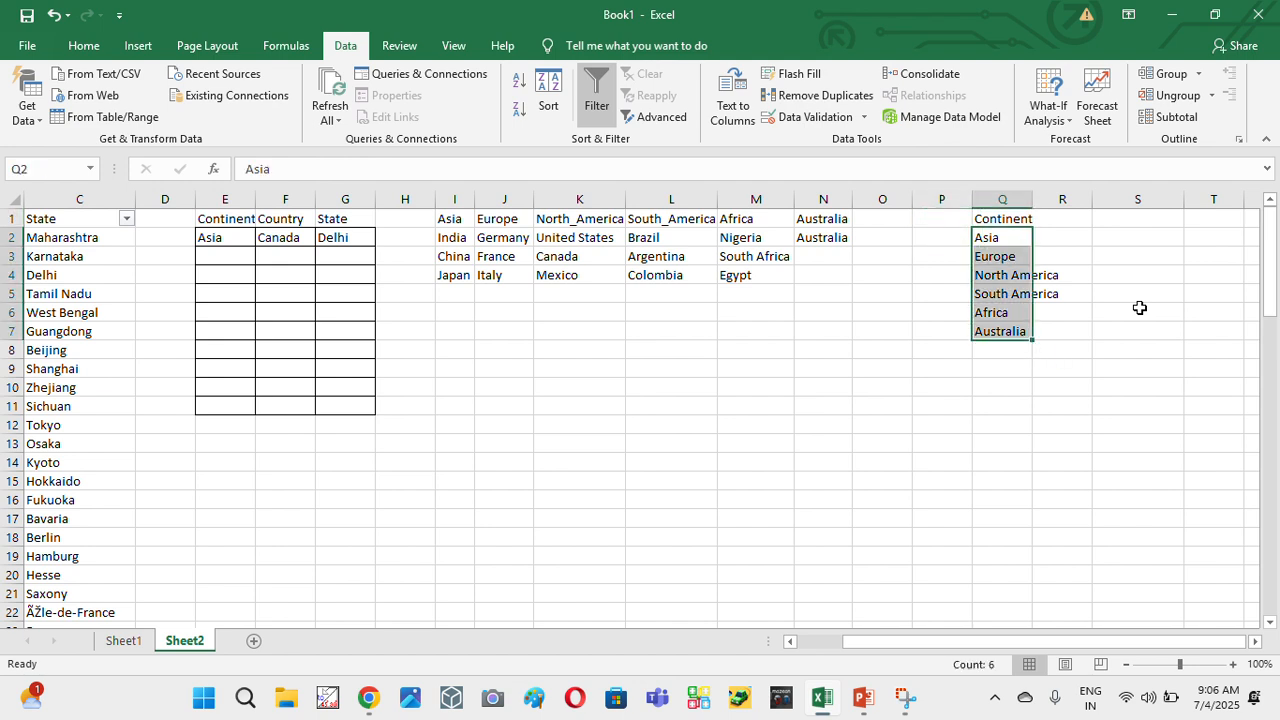
pyautogui.press('Left')
pyautogui.press('Left')
pyautogui.press('Left')
pyautogui.press('Left')
pyautogui.press('Left')
pyautogui.press('Left')
pyautogui.press('Left')
pyautogui.press('Left')
pyautogui.hotkey('shift', 'Down')
pyautogui.hotkey('shift', 'Down')
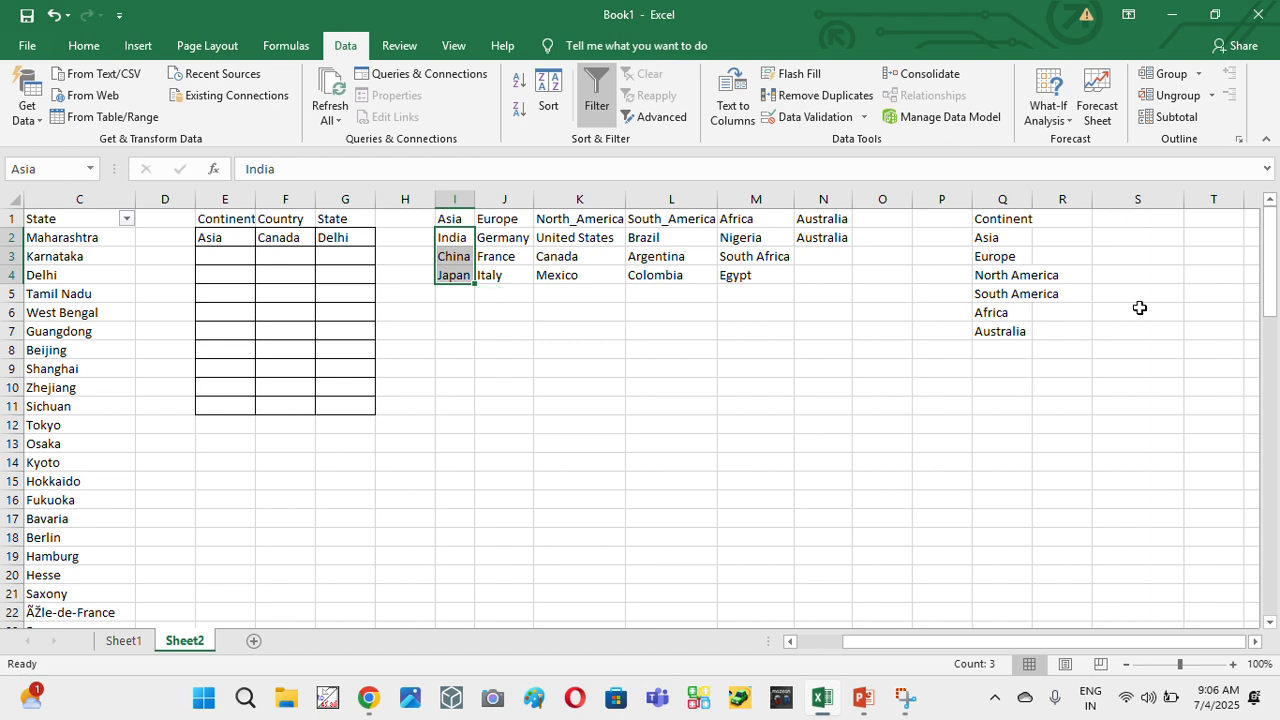
pyautogui.press('Right')
pyautogui.press('Right')
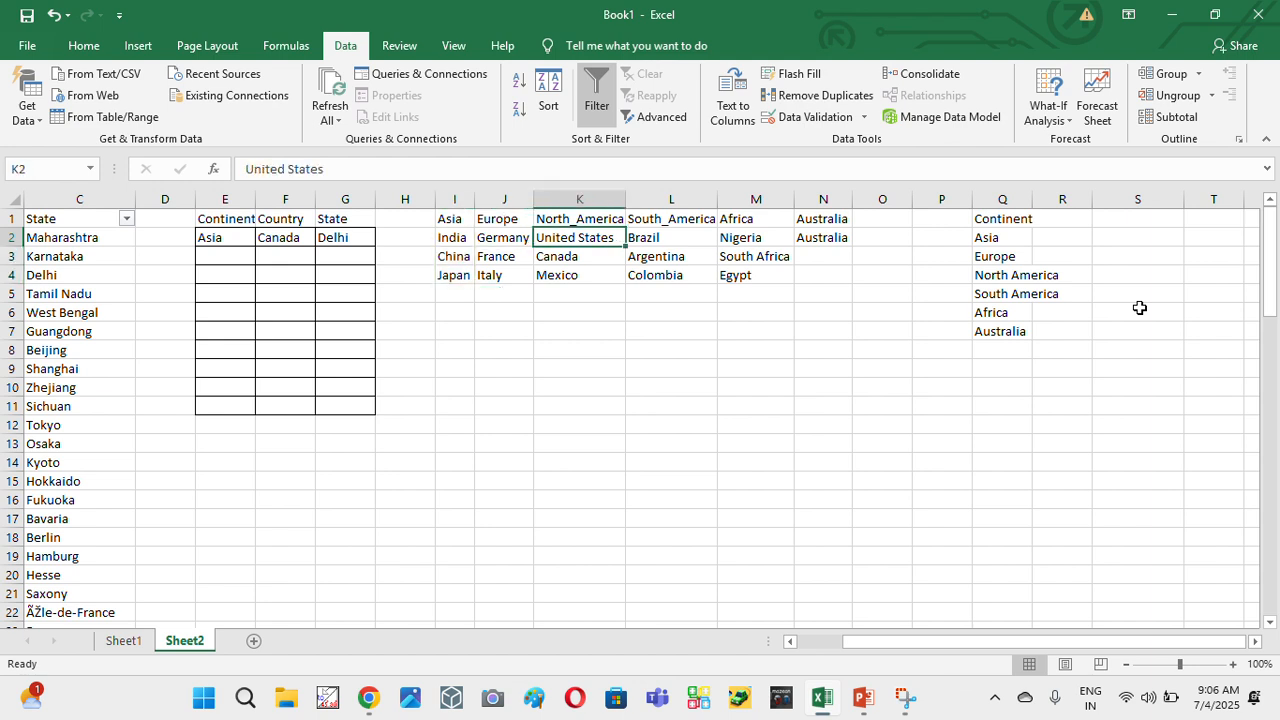
pyautogui.press('Left')
pyautogui.press('Left')
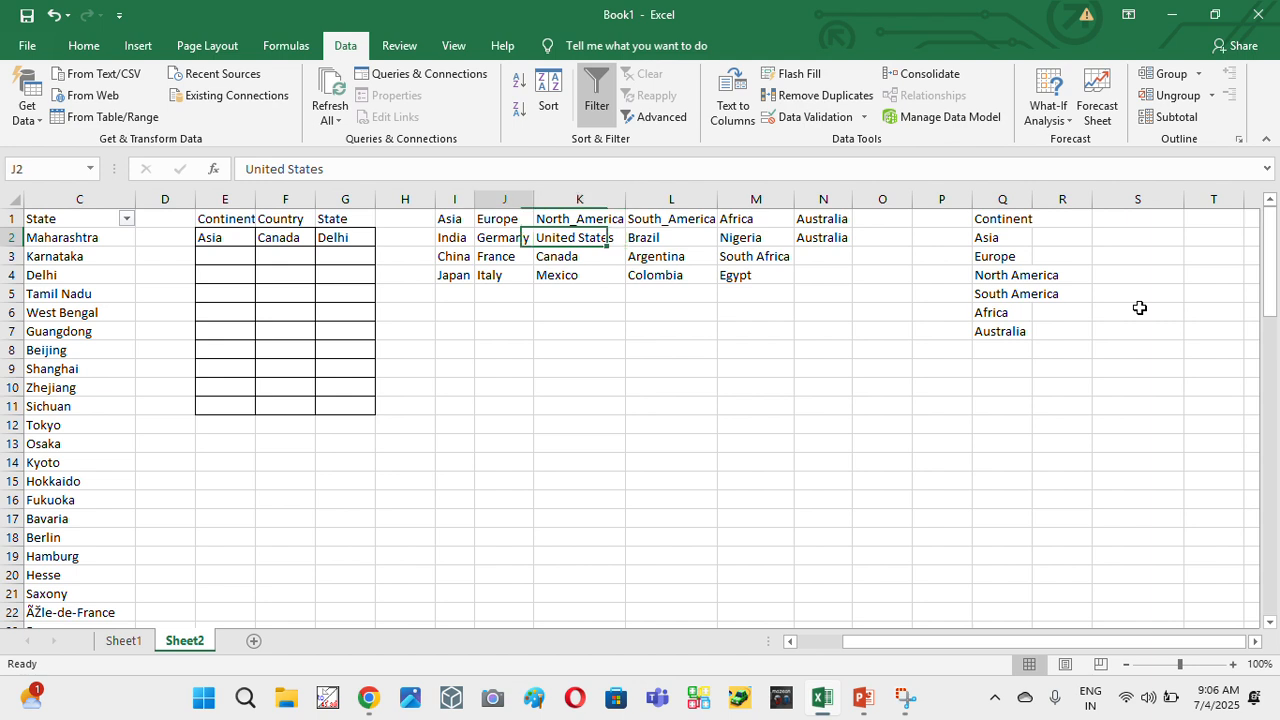
pyautogui.press('Down')
pyautogui.press('Down')
pyautogui.press('Down')
pyautogui.press('Down')
pyautogui.press('Down')
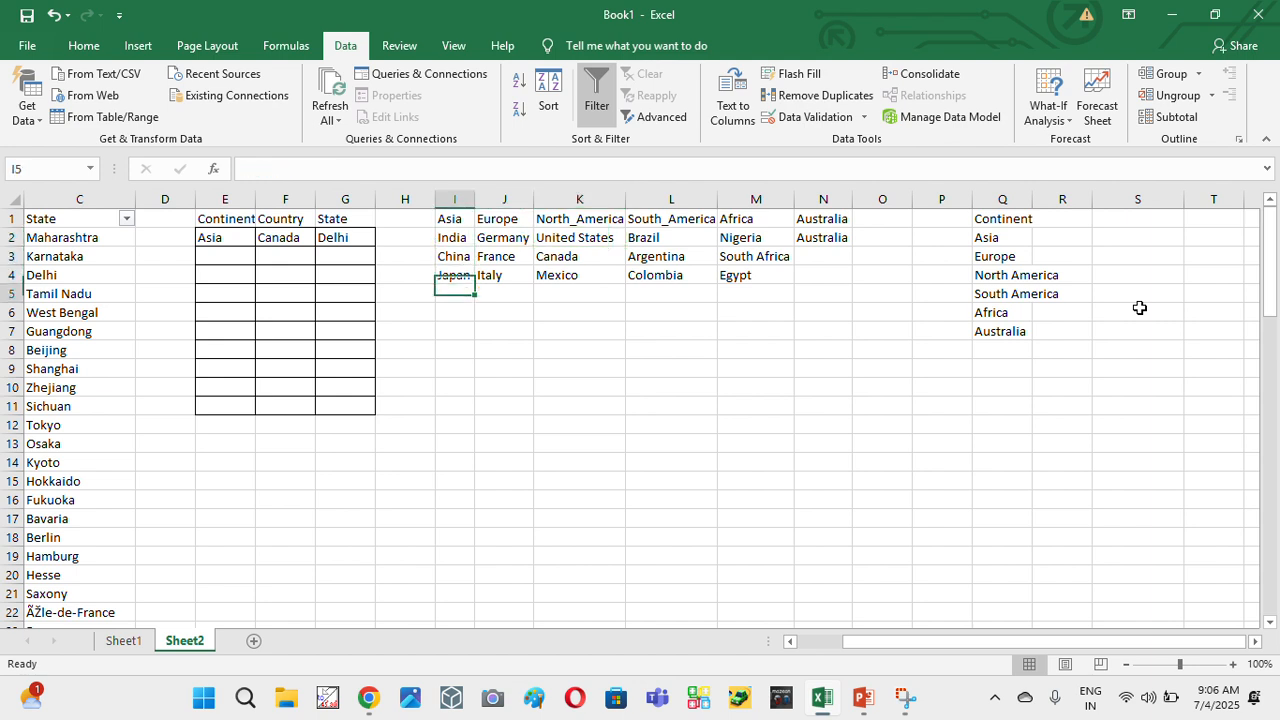
pyautogui.press('Up')
pyautogui.press('Up')
pyautogui.press('Up')
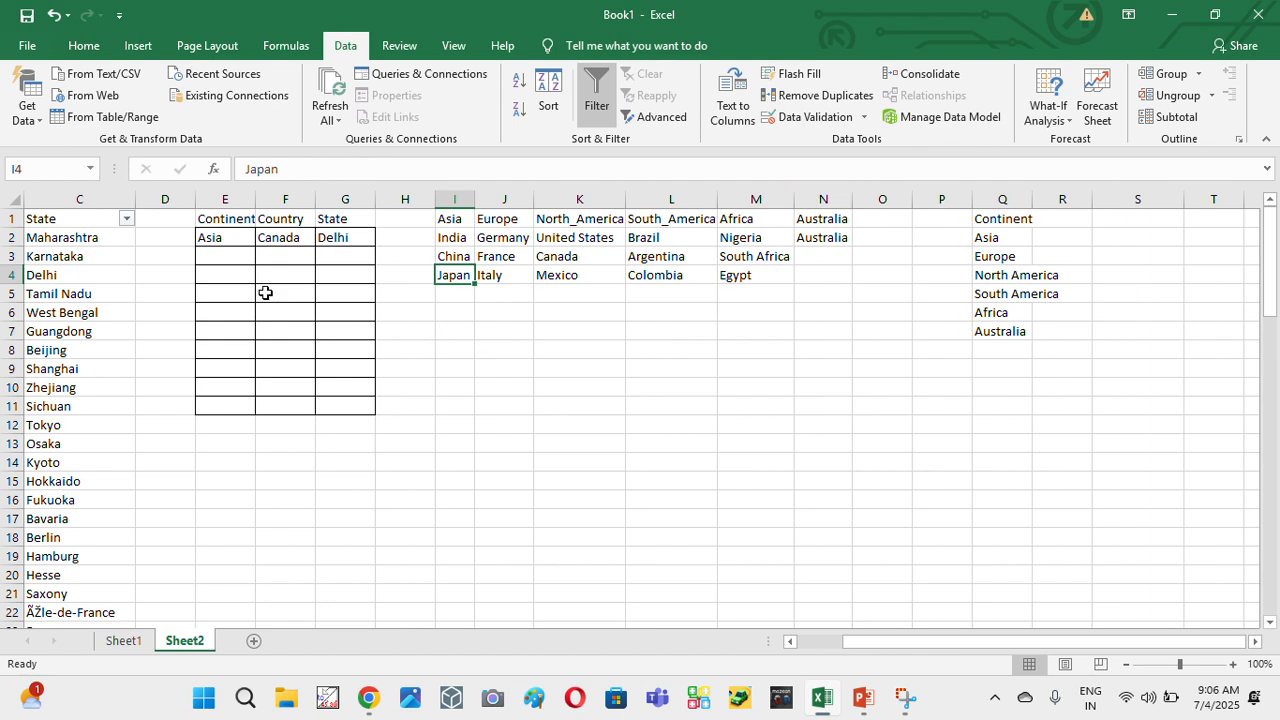
pyautogui.click(227, 237)
pyautogui.hotkey('shift', 'Down')
pyautogui.hotkey('shift', 'Down')
pyautogui.hotkey('shift', 'Down')
pyautogui.hotkey('shift', 'Down')
pyautogui.hotkey('shift', 'Down')
pyautogui.hotkey('shift', 'Down')
pyautogui.hotkey('shift', 'Down')
pyautogui.hotkey('shift', 'Down')
pyautogui.hotkey('shift', 'Down')
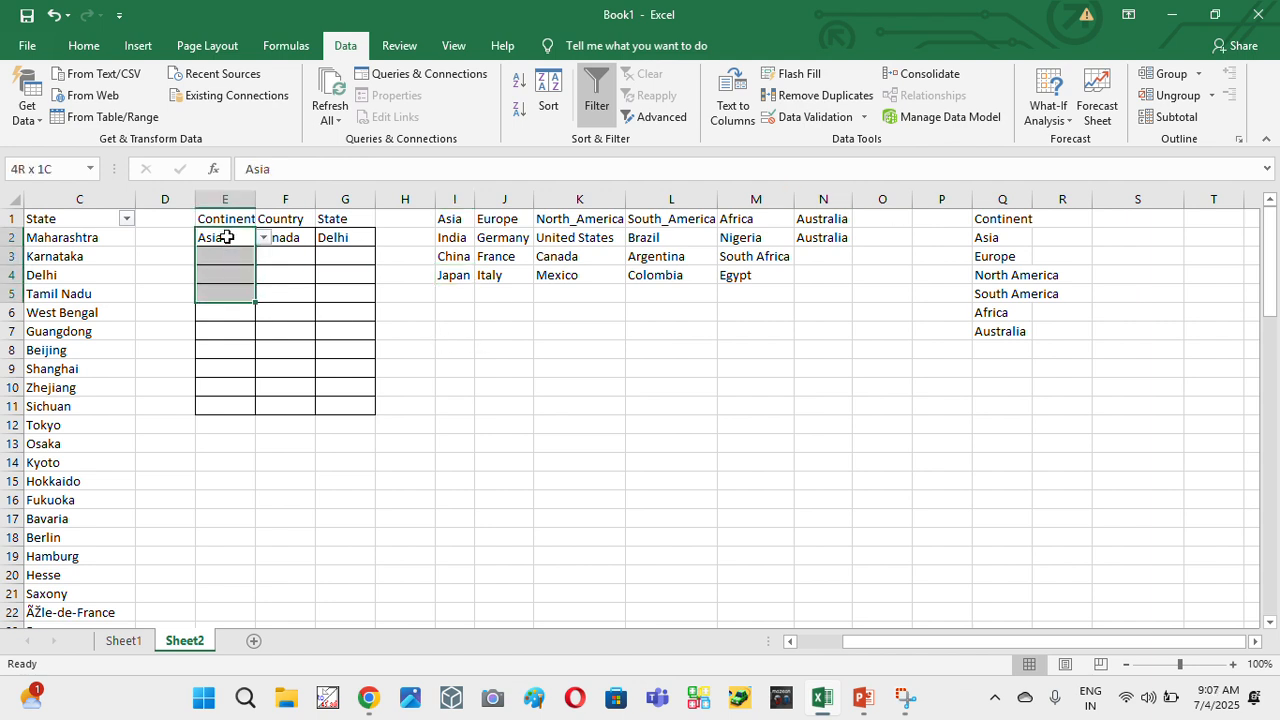
pyautogui.hotkey('shift', 'Down')
pyautogui.hotkey('shift', 'Up')
pyautogui.press('Right')
pyautogui.hotkey('shift', 'Down')
pyautogui.hotkey('shift', 'Down')
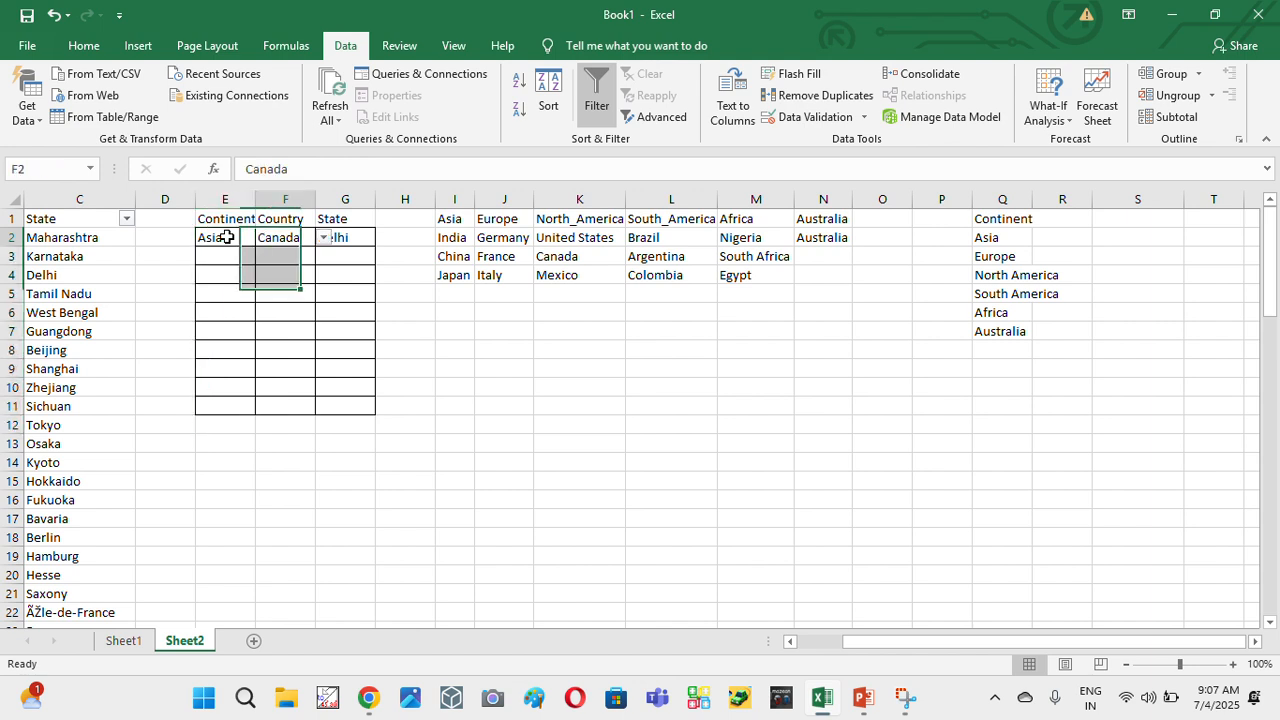
# - Clear the State header and its entry from G1:G11
pyautogui.press('Right')
pyautogui.press('Up')
pyautogui.hotkey('shift', 'Down')
pyautogui.hotkey('shift', 'Down')
pyautogui.hotkey('shift', 'Down')
pyautogui.hotkey('shift', 'Down')
pyautogui.hotkey('shift', 'Down')
pyautogui.hotkey('shift', 'Down')
pyautogui.hotkey('shift', 'Down')
pyautogui.hotkey('shift', 'Down')
pyautogui.hotkey('shift', 'Down')
pyautogui.hotkey('shift', 'Down')
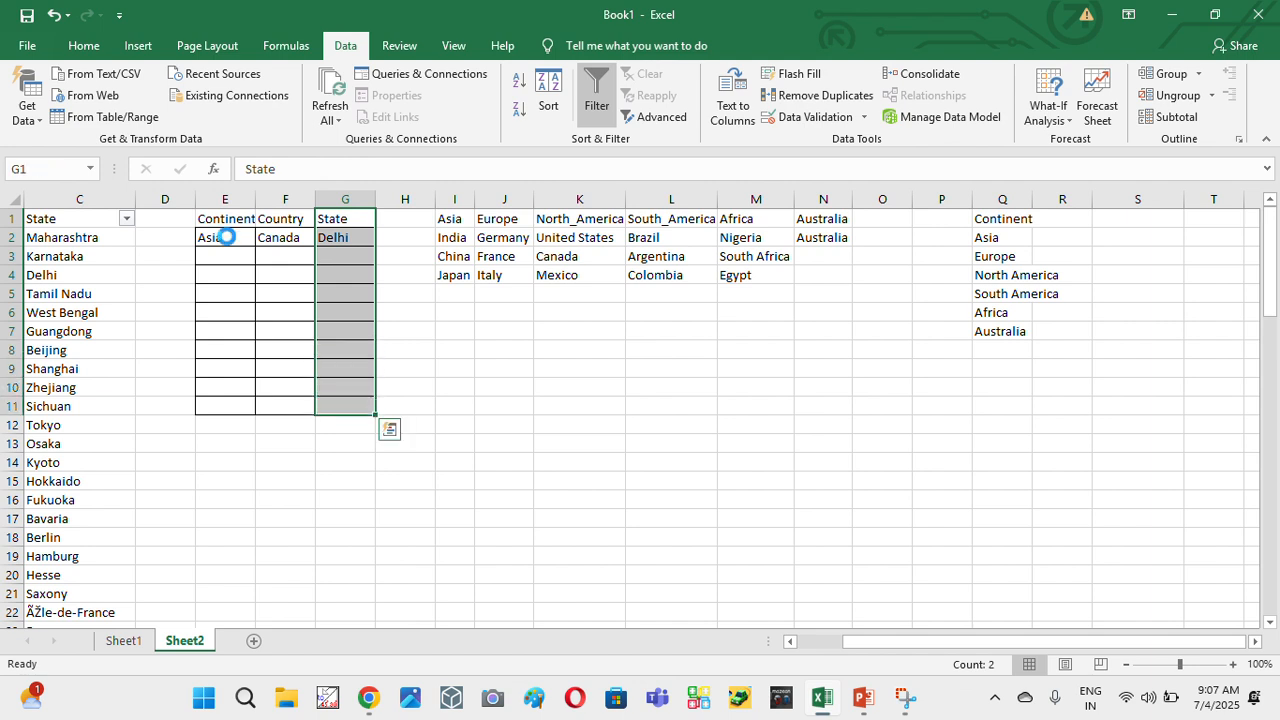
pyautogui.hotkey('ctrl', '-')
pyautogui.press('Down')
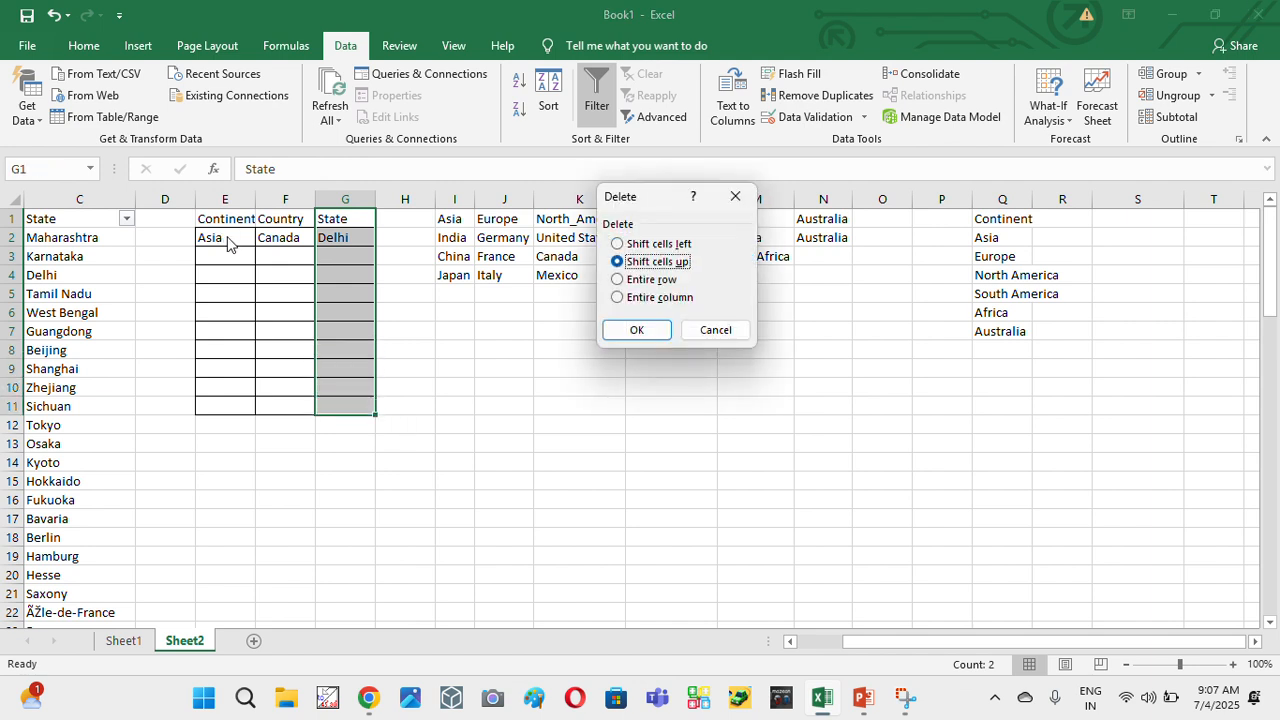
pyautogui.press('Escape')
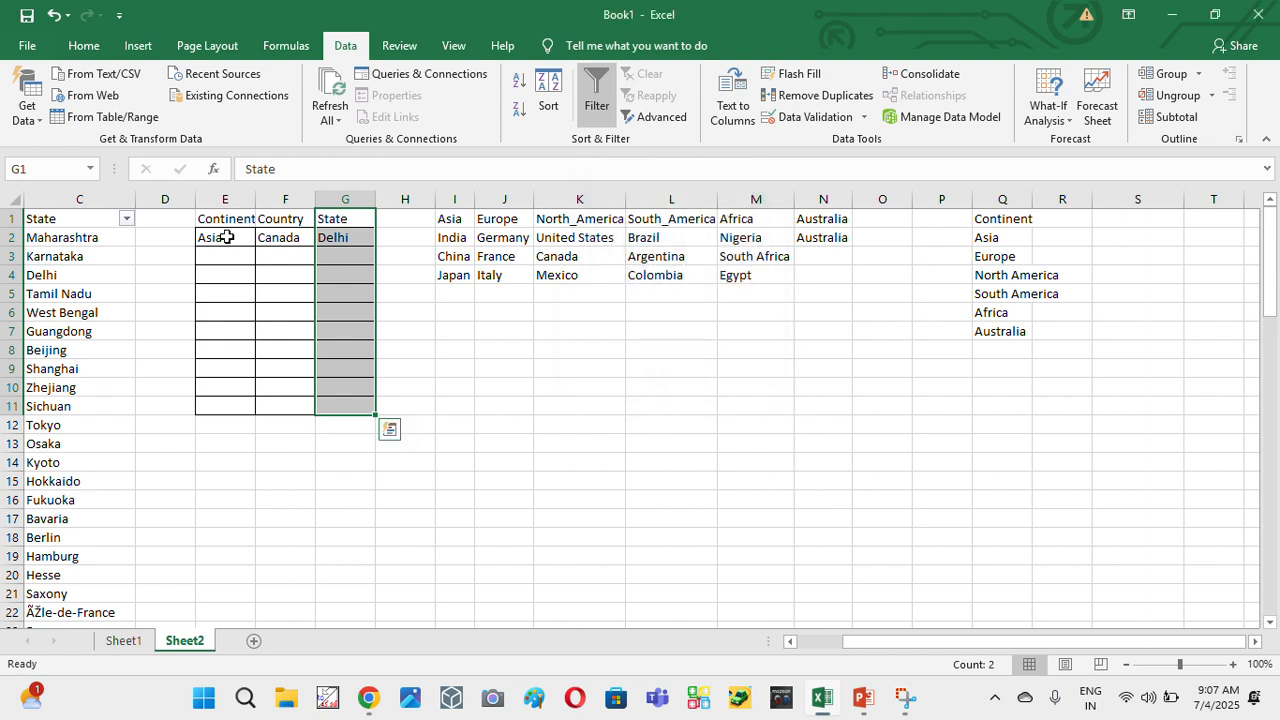
pyautogui.press('Delete')
pyautogui.press('Left')
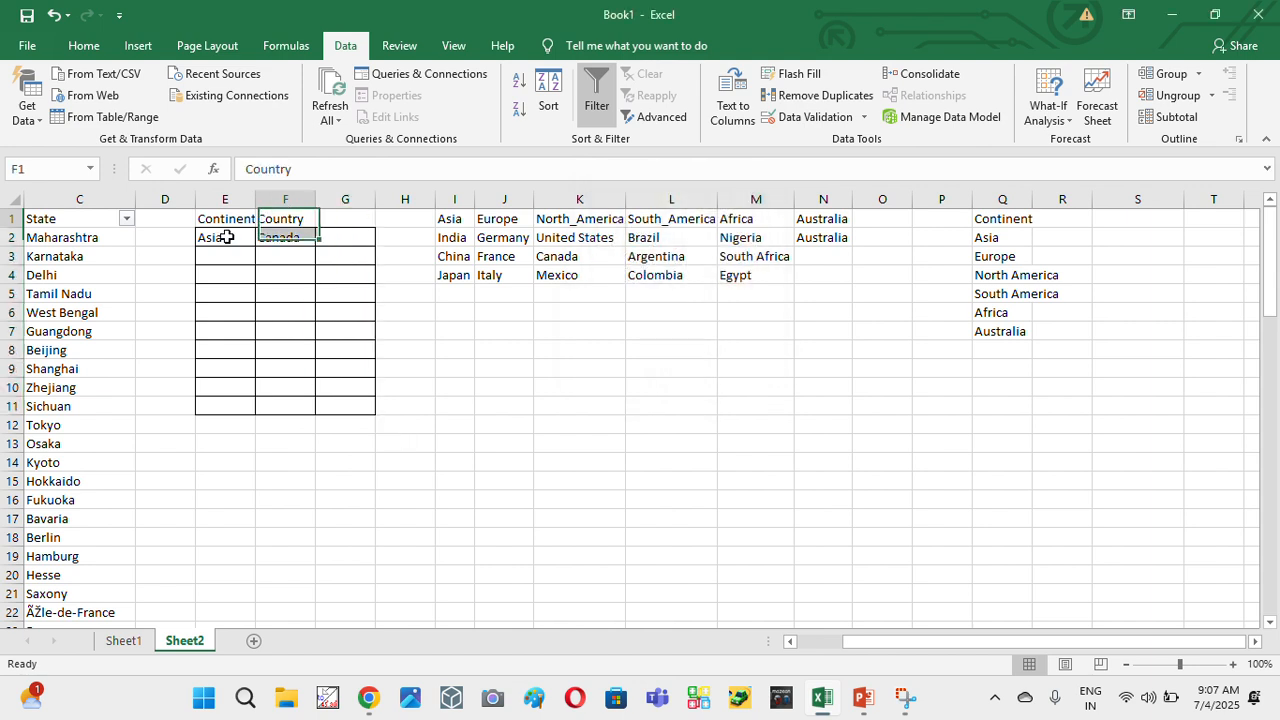
# - Remove the cell borders from the emptied State column cells G2:G11
pyautogui.click(227, 237)
pyautogui.press('Right')
pyautogui.press('Right')
pyautogui.hotkey('ctrl', 'shift', 'Down')
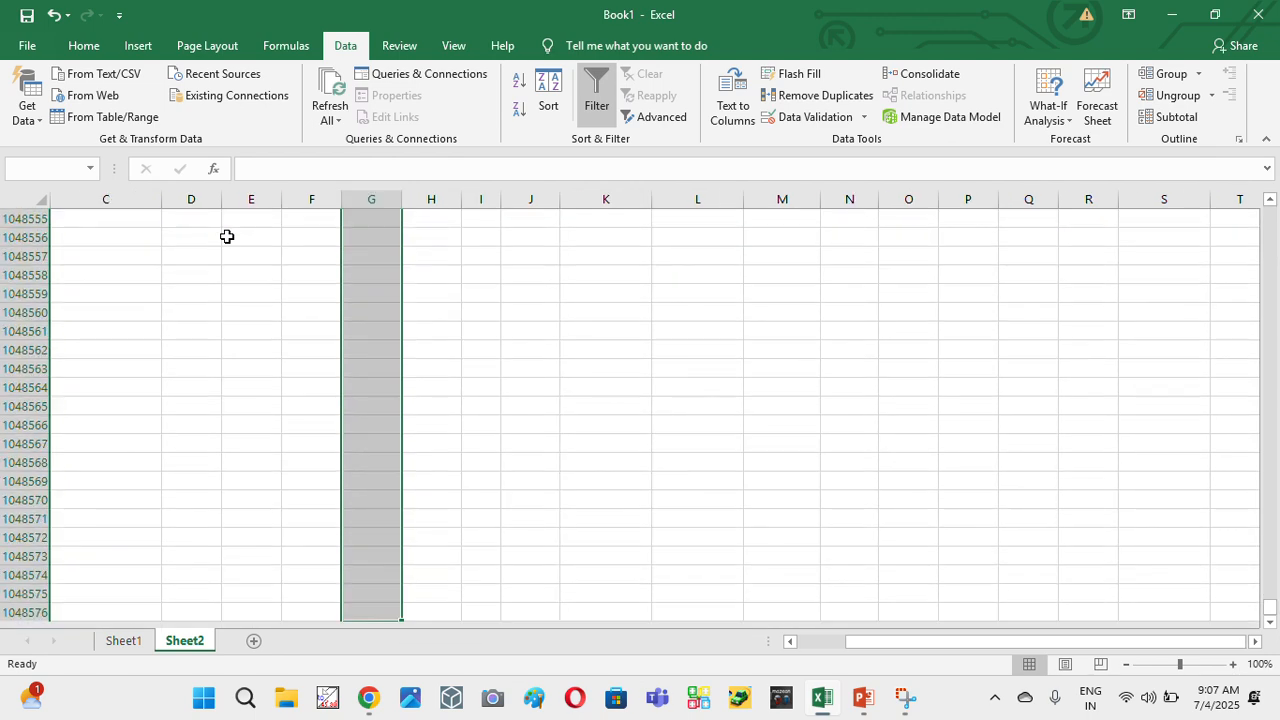
pyautogui.hotkey('ctrl', 'Up')
pyautogui.press('Down')
pyautogui.hotkey('shift', 'Down')
pyautogui.hotkey('shift', 'Down')
pyautogui.hotkey('shift', 'Down')
pyautogui.hotkey('shift', 'Down')
pyautogui.hotkey('shift', 'Down')
pyautogui.hotkey('shift', 'Down')
pyautogui.hotkey('shift', 'Down')
pyautogui.hotkey('shift', 'Down')
pyautogui.hotkey('shift', 'Down')
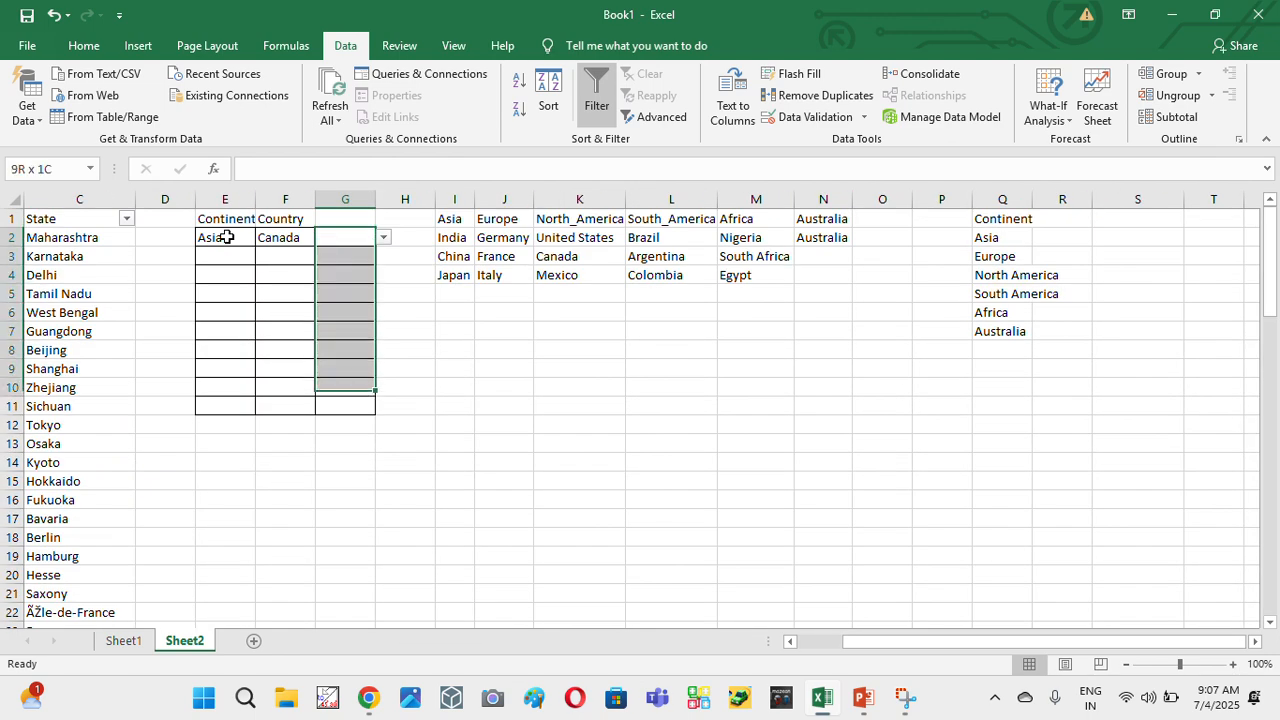
pyautogui.press('alt')
pyautogui.press('h')
pyautogui.press('h')
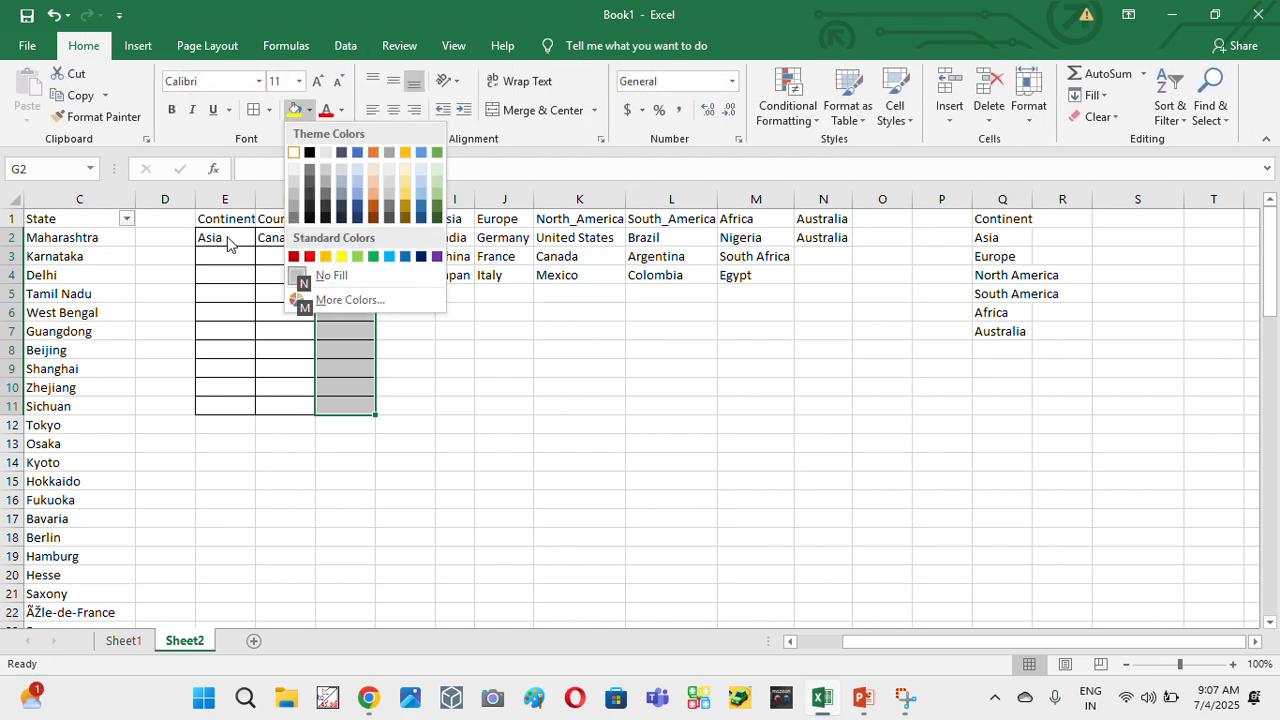
pyautogui.press('Escape')
pyautogui.press('Escape')
pyautogui.press('Escape')
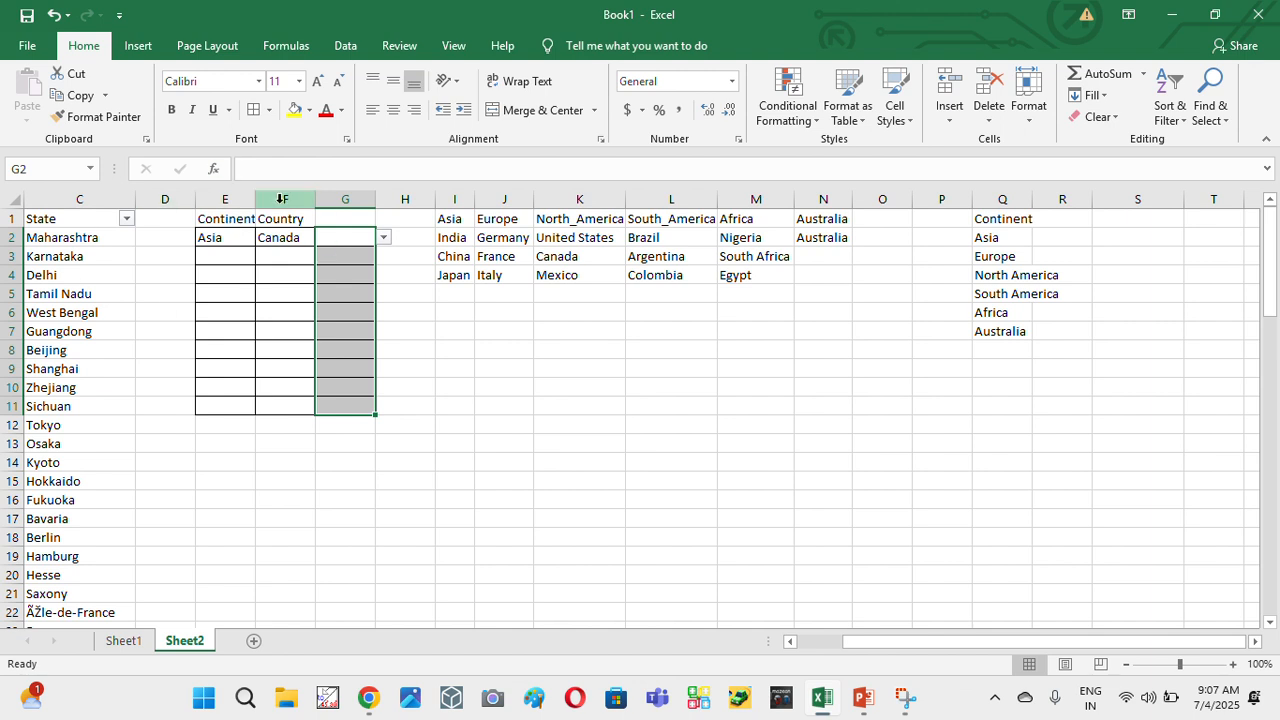
pyautogui.hotkey('ctrl', 'shift', '-')
# - Set the list validation source of the Continent cells E2:E11 to =$Q$2:$Q$7
pyautogui.press('Left')
pyautogui.press('Left')
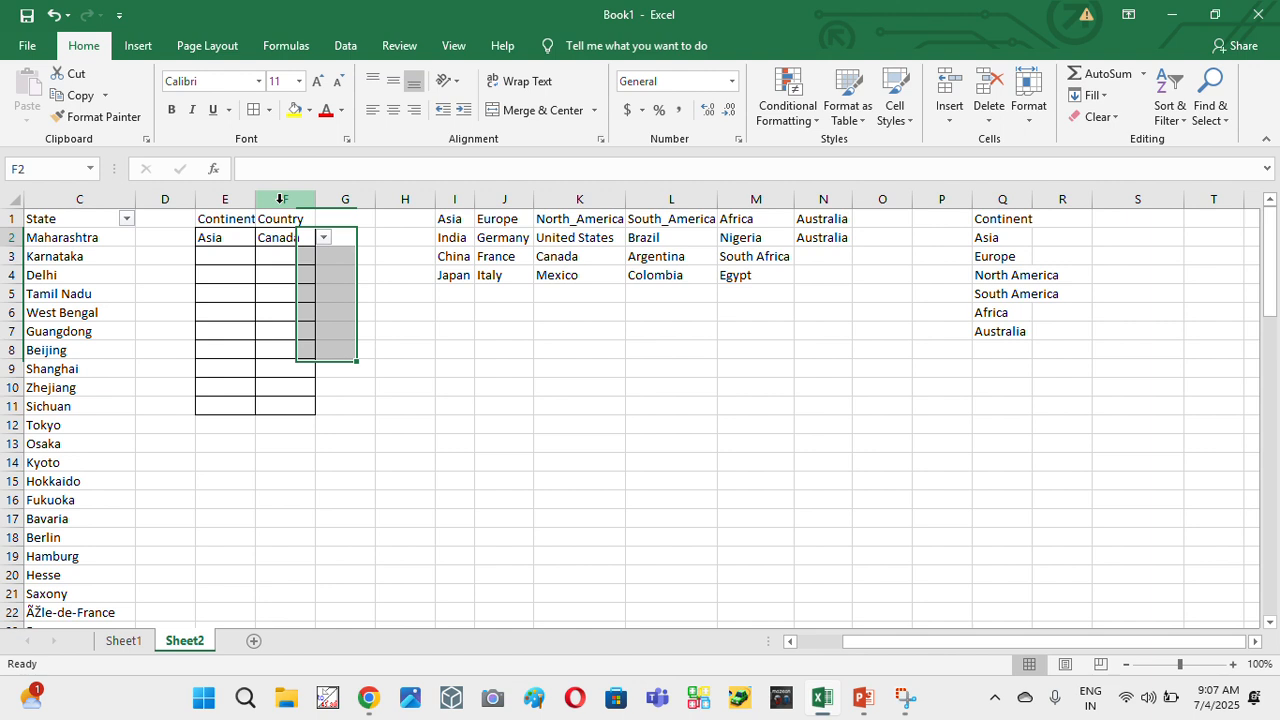
pyautogui.press('Down')
pyautogui.press('Up')
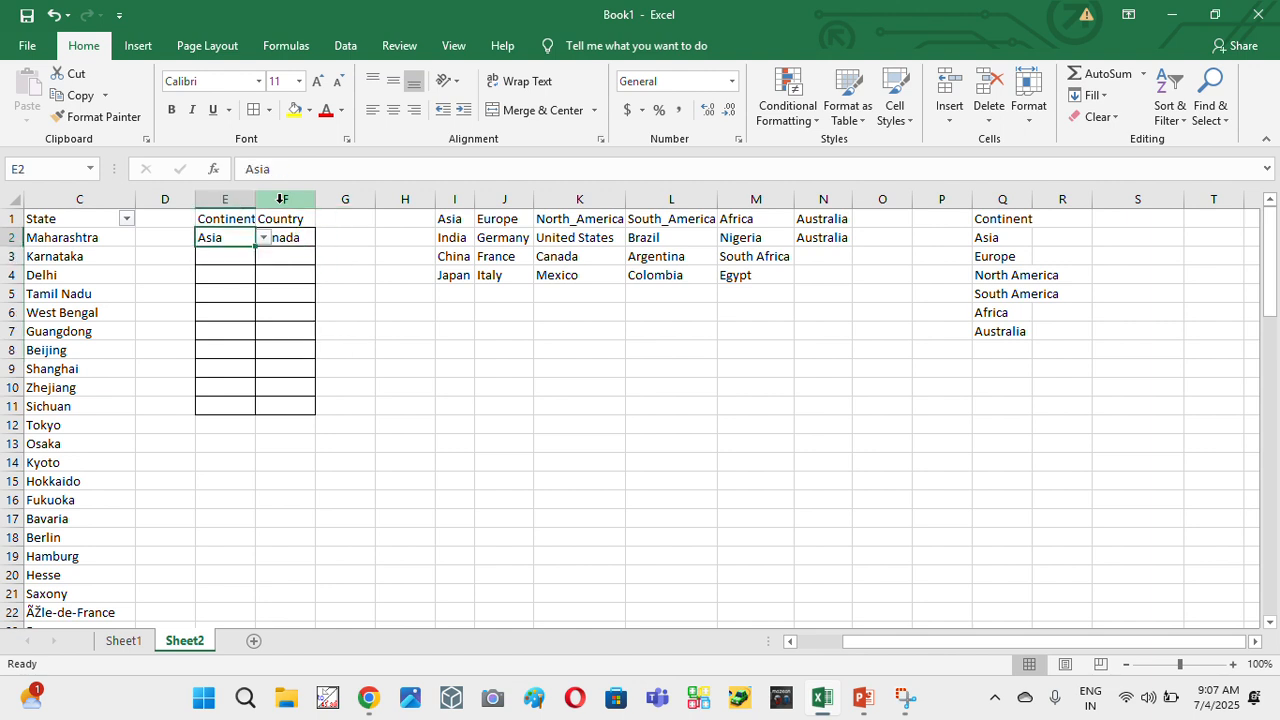
pyautogui.moveTo(214, 237); pyautogui.dragTo(230, 403)
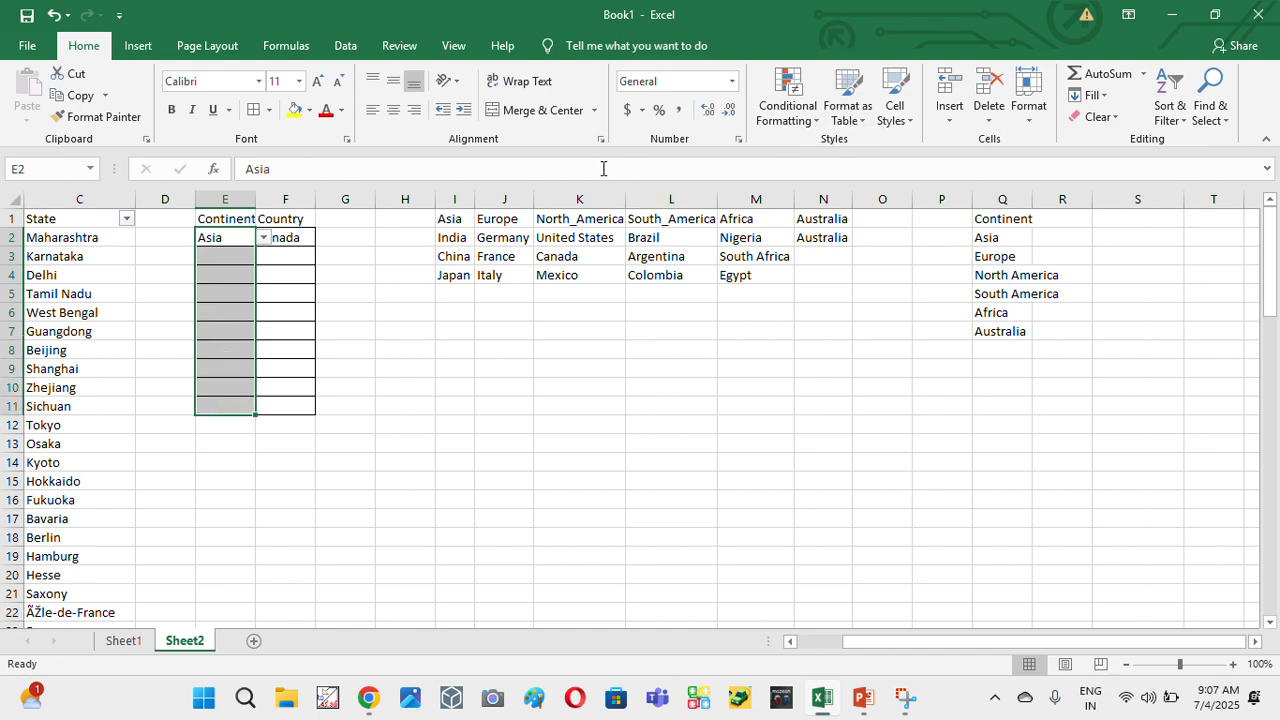
pyautogui.click(348, 50)
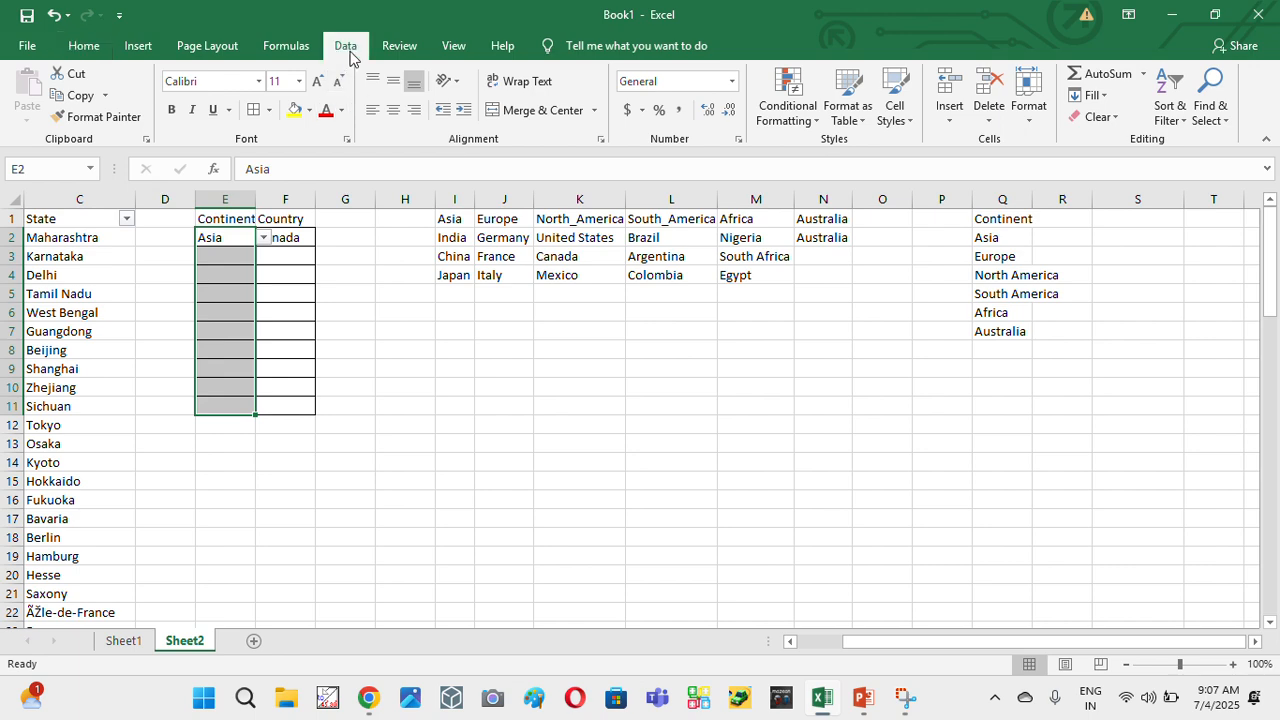
pyautogui.click(813, 117)
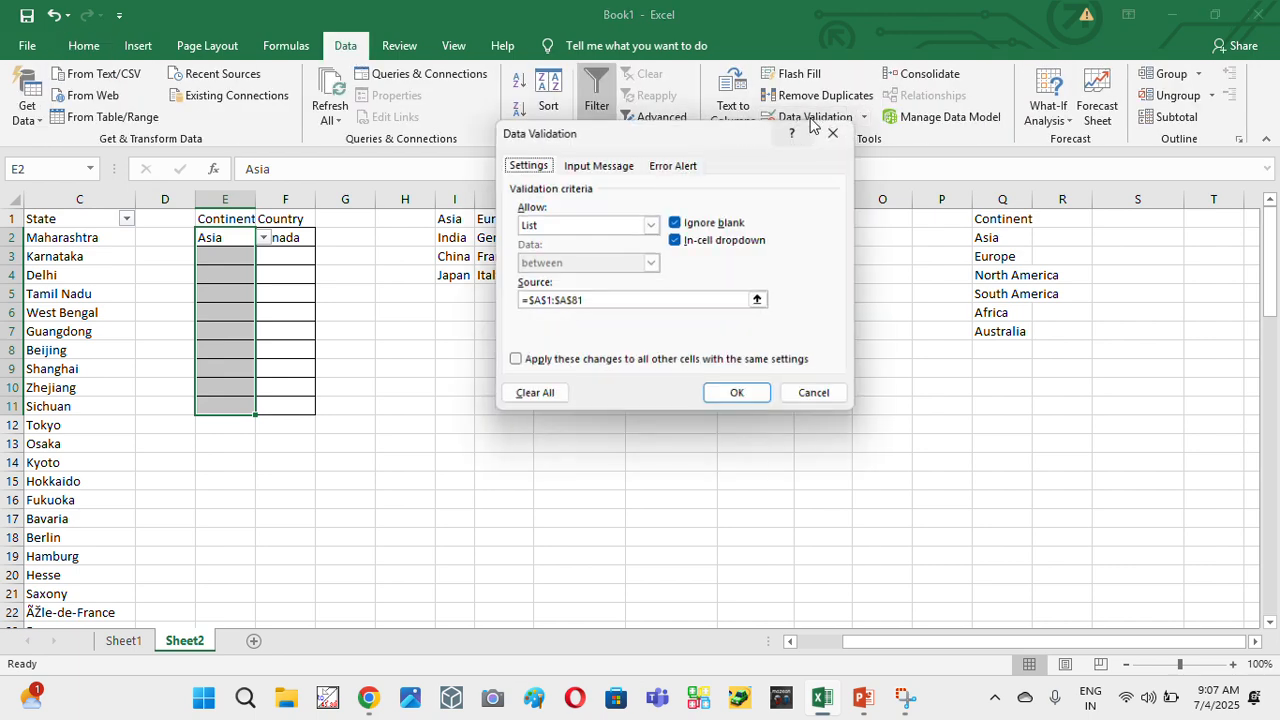
pyautogui.click(761, 301)
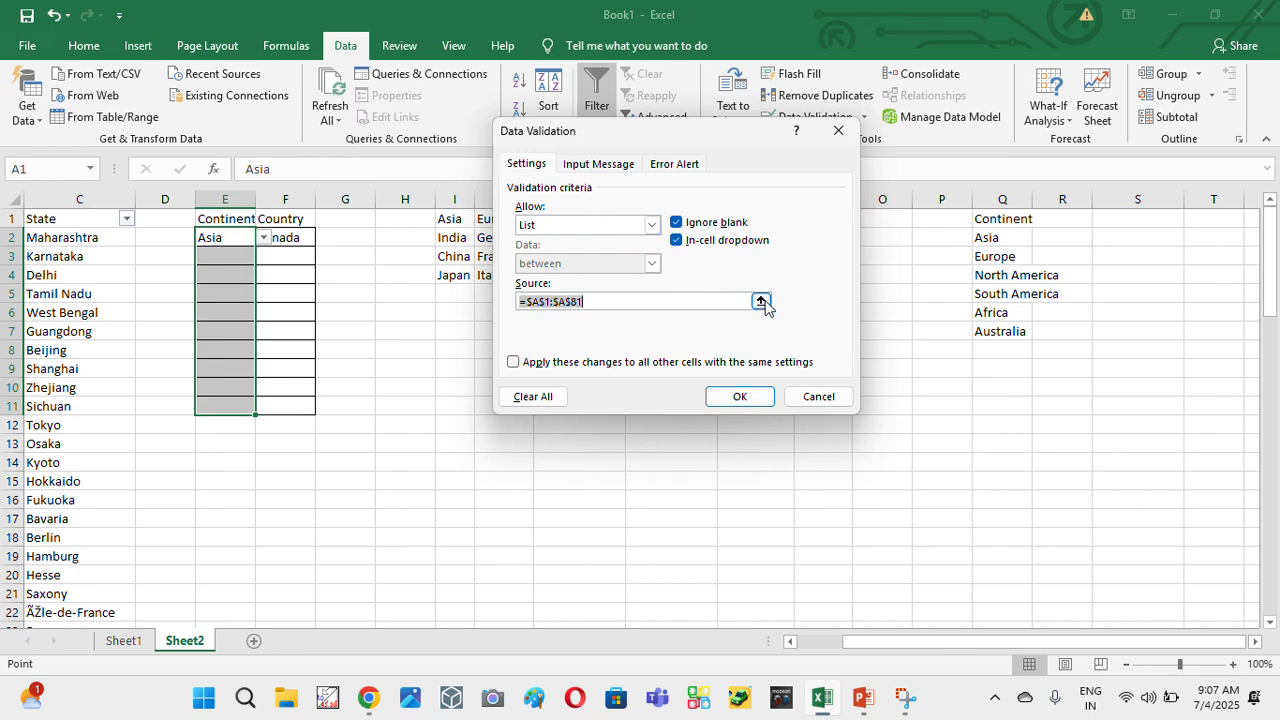
pyautogui.click(761, 301)
pyautogui.click(1168, 239)
pyautogui.hotkey('ctrl', 'shift', 'Down')
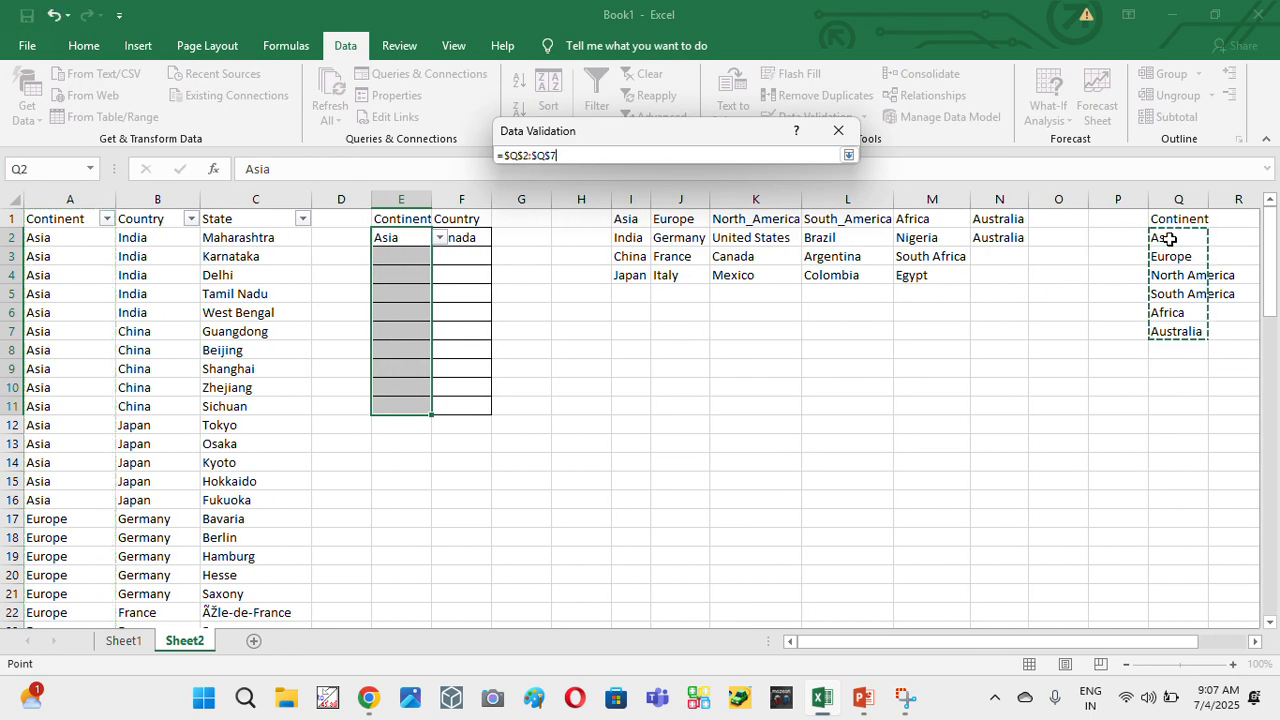
pyautogui.click(849, 157)
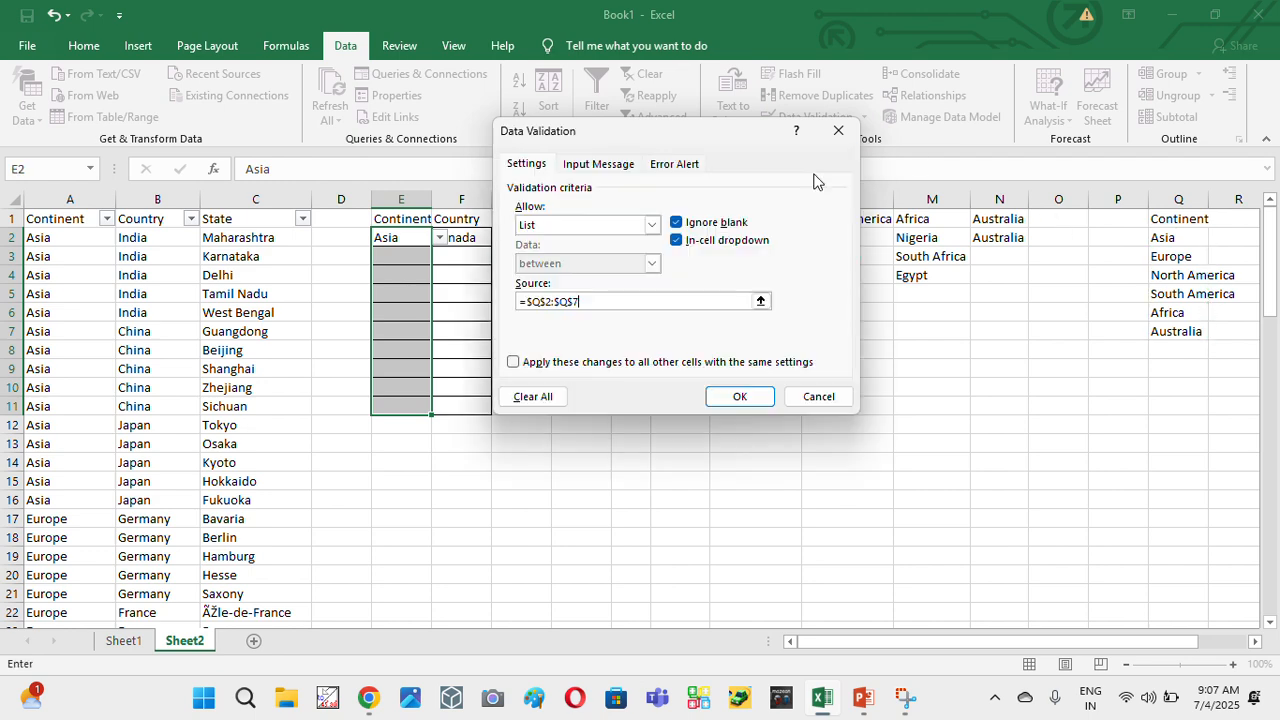
pyautogui.click(735, 398)
# - Choose Europe from the Continent dropdown in E2
pyautogui.click(394, 290)
pyautogui.click(417, 236)
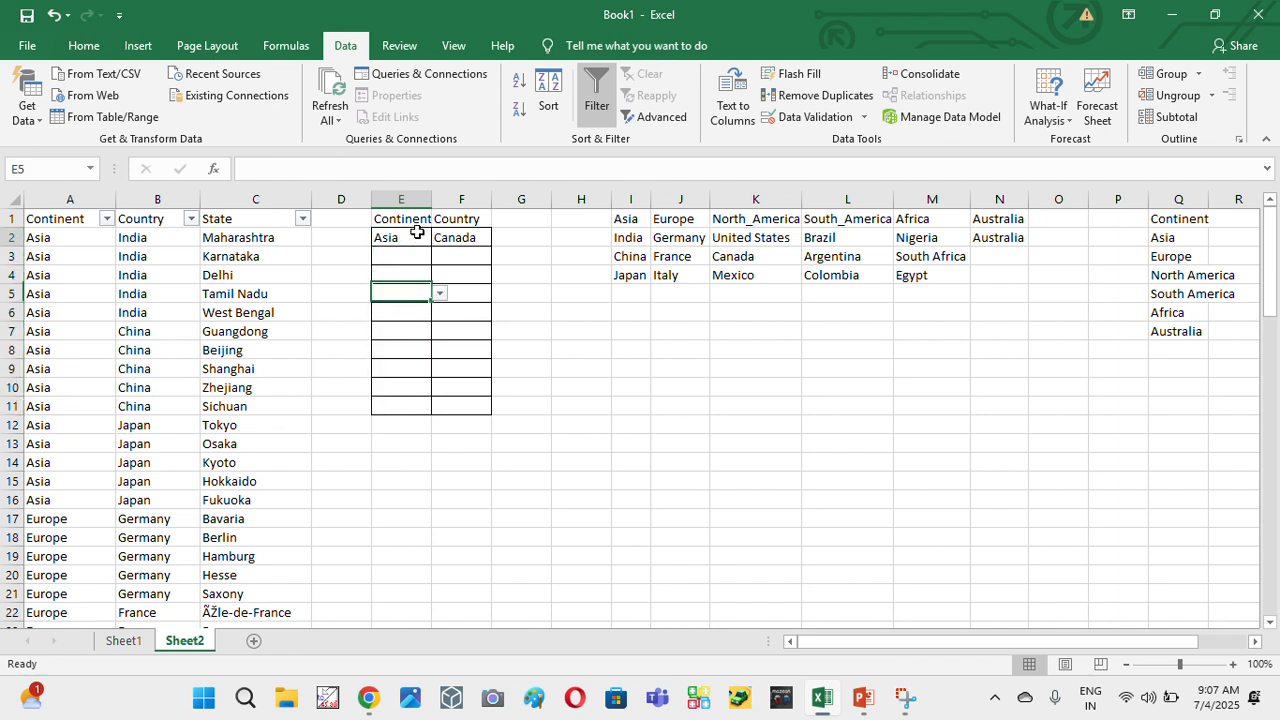
pyautogui.click(440, 238)
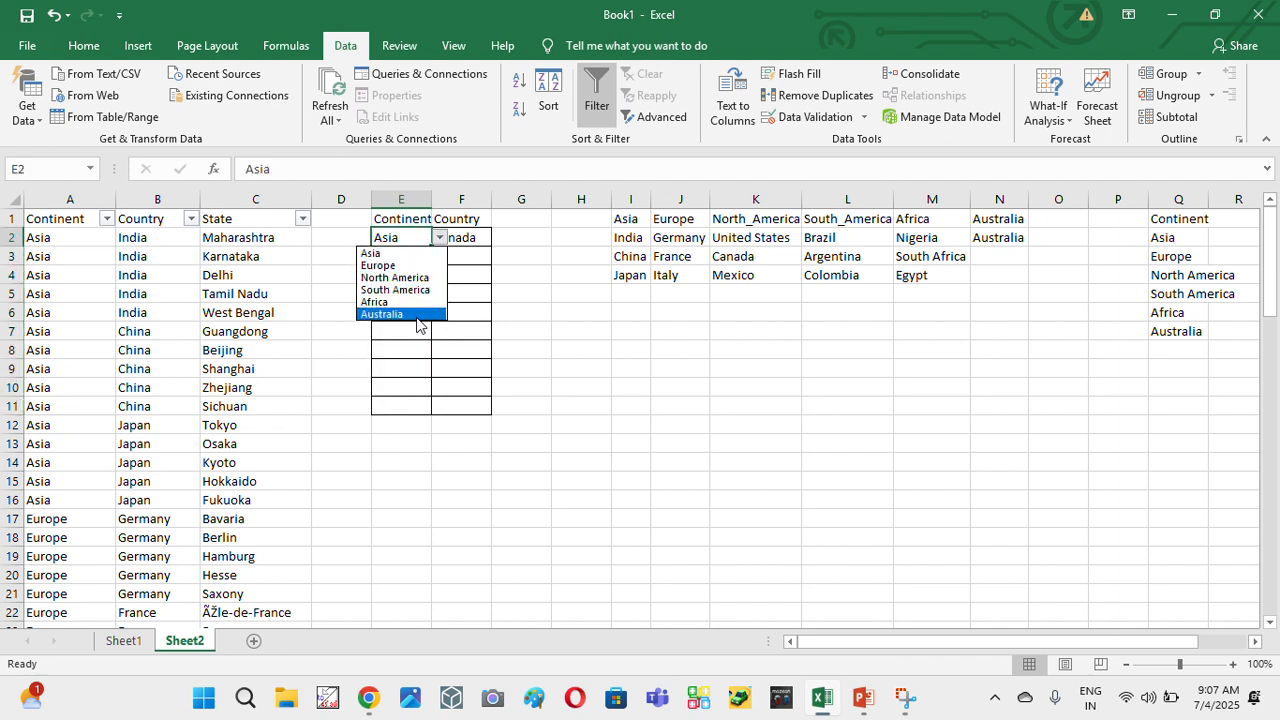
pyautogui.click(417, 266)
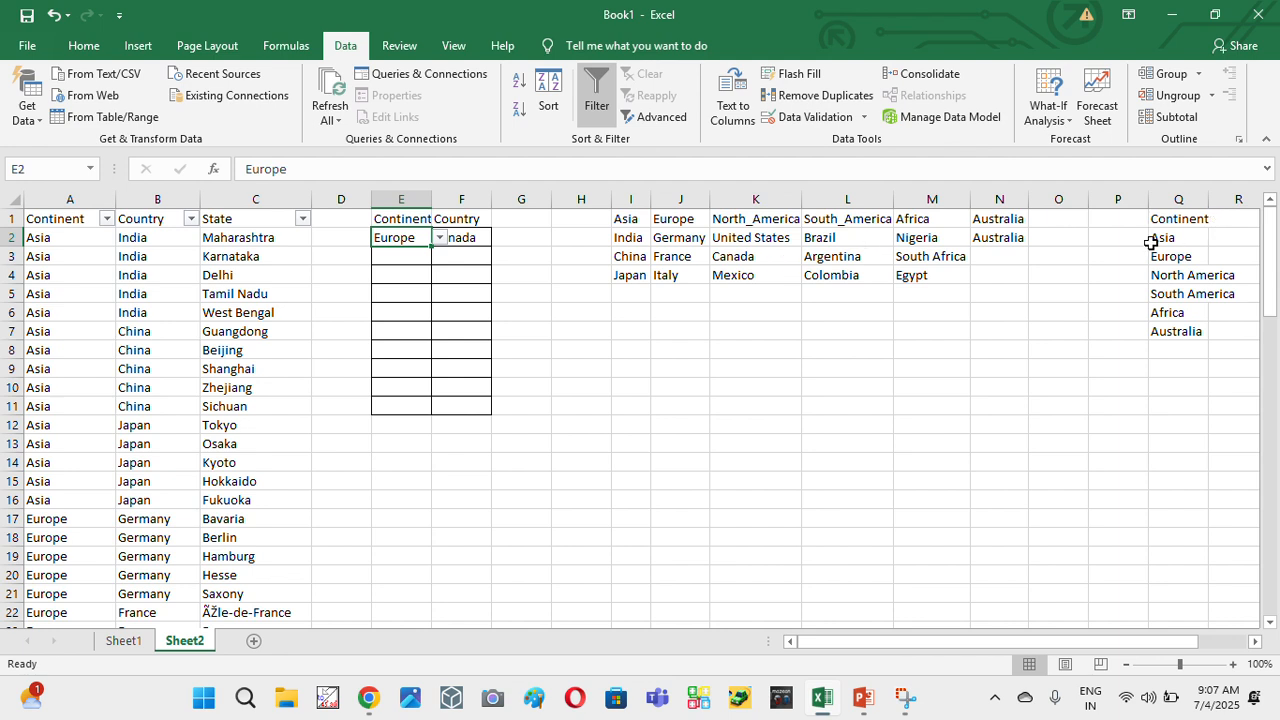
# - Compare the Country dropdown options in F2 with the continent list in column Q and the European countries in J2:J4
pyautogui.moveTo(1151, 242); pyautogui.dragTo(1168, 318)
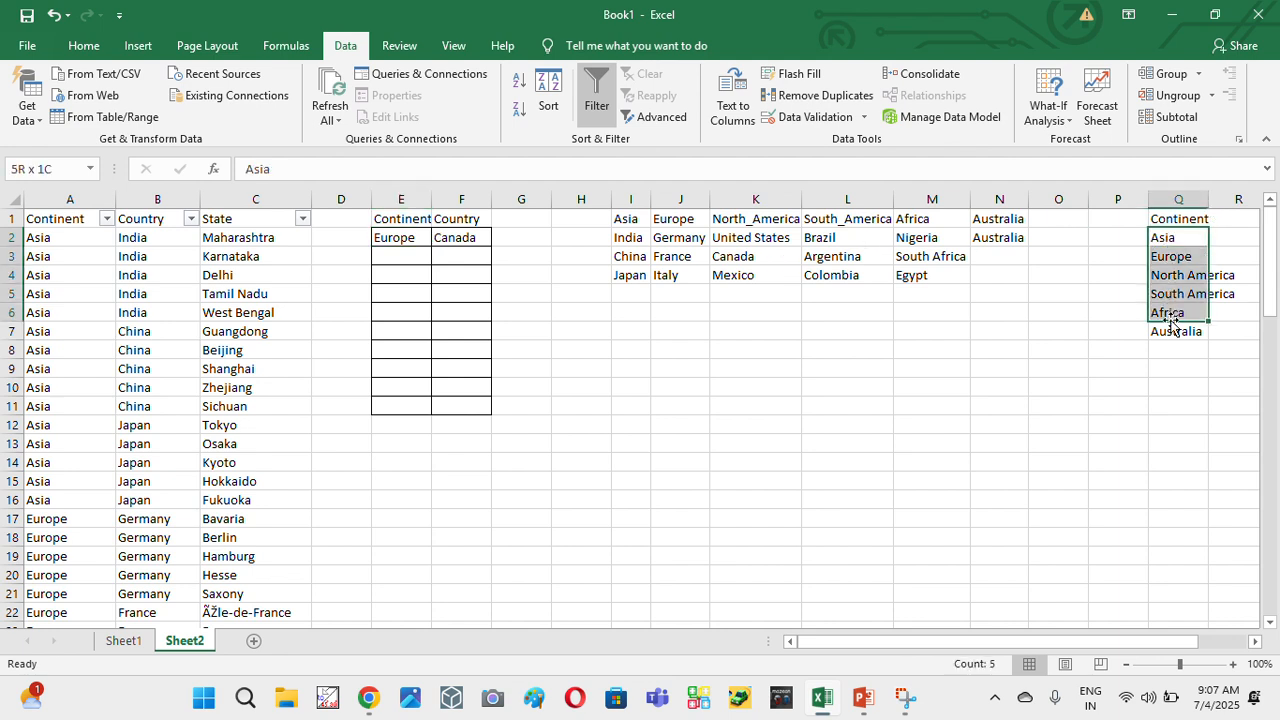
pyautogui.click(425, 243)
pyautogui.click(457, 239)
pyautogui.click(499, 238)
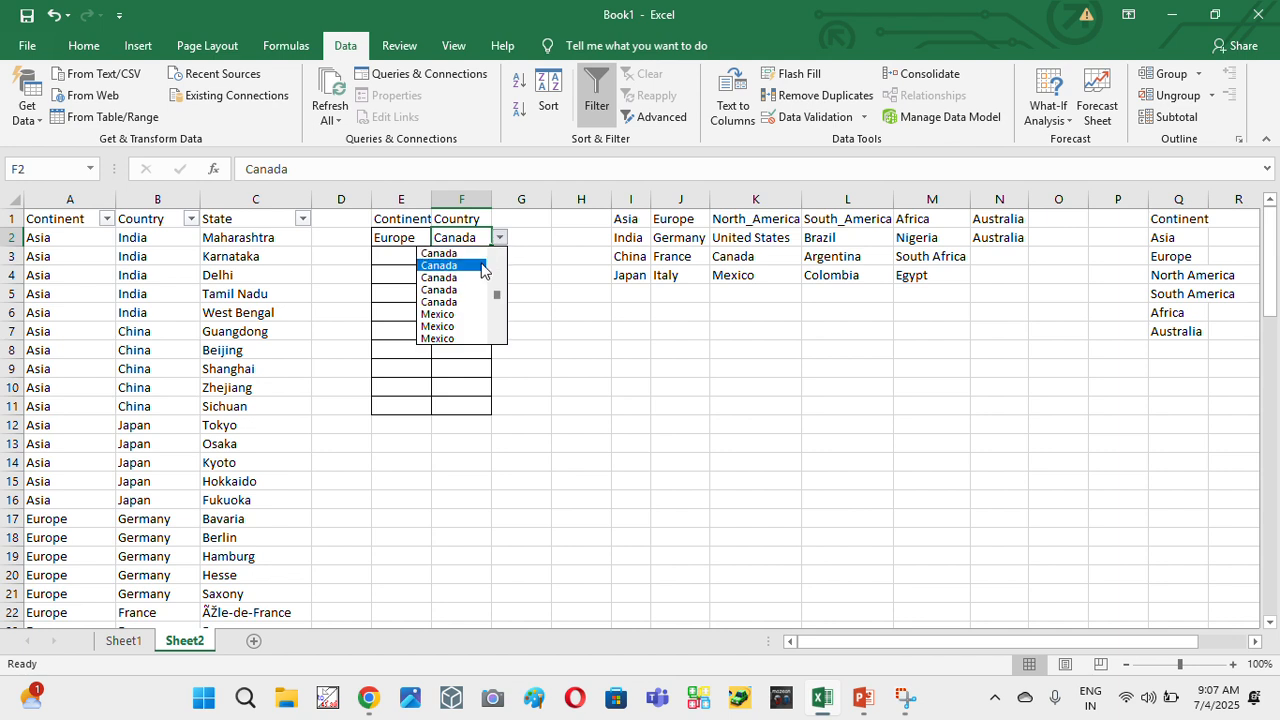
pyautogui.press('Escape')
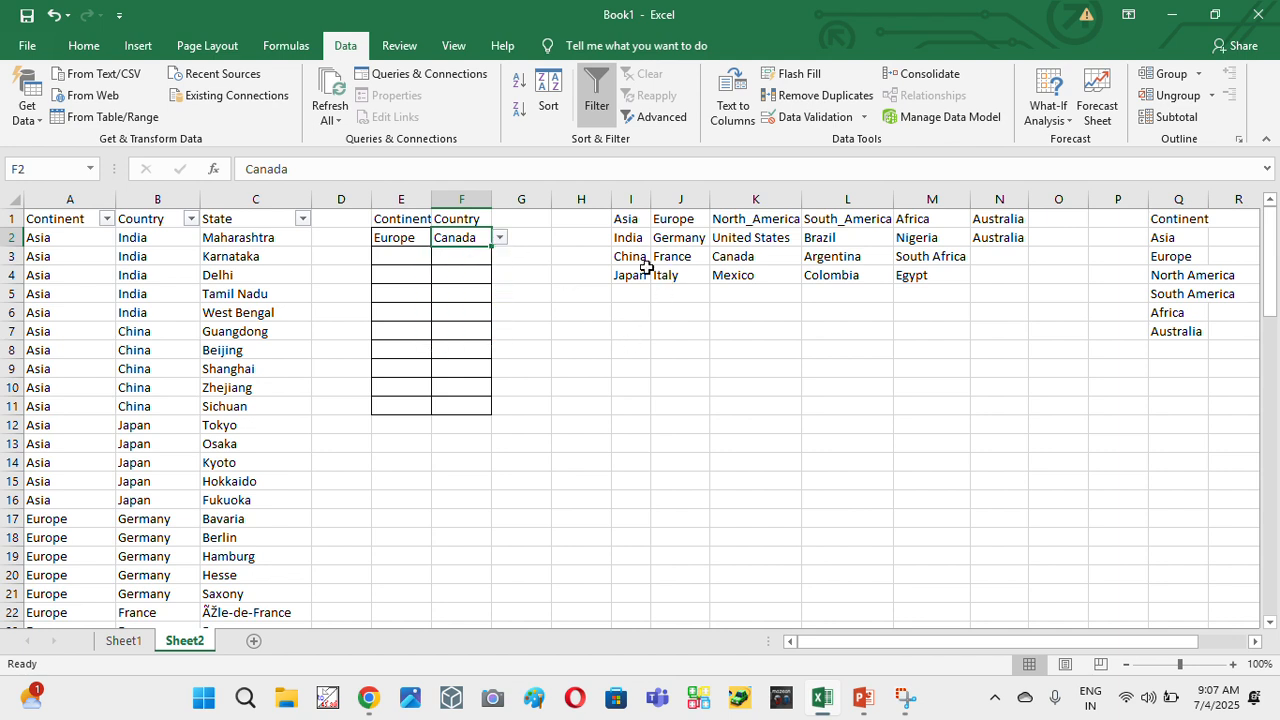
pyautogui.moveTo(668, 238); pyautogui.dragTo(666, 277)
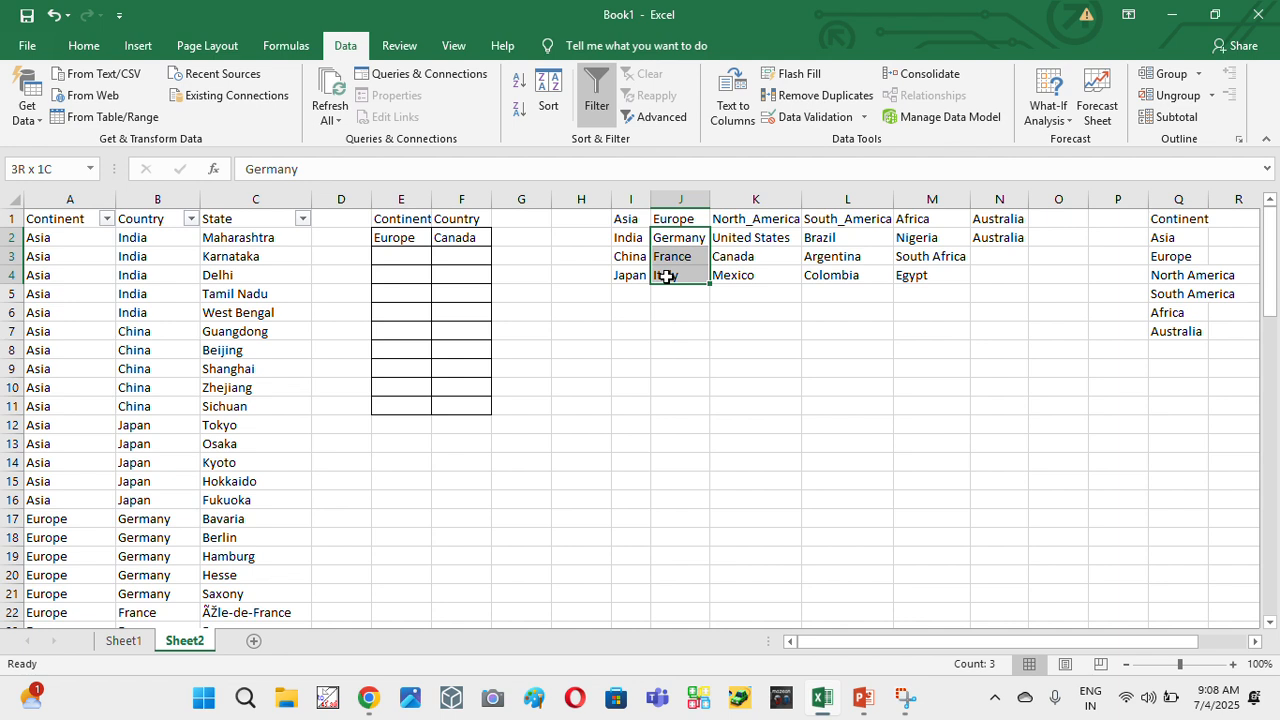
# - Try to set the list validation source of Country cell F2 to =indireact($E$2)
pyautogui.click(455, 245)
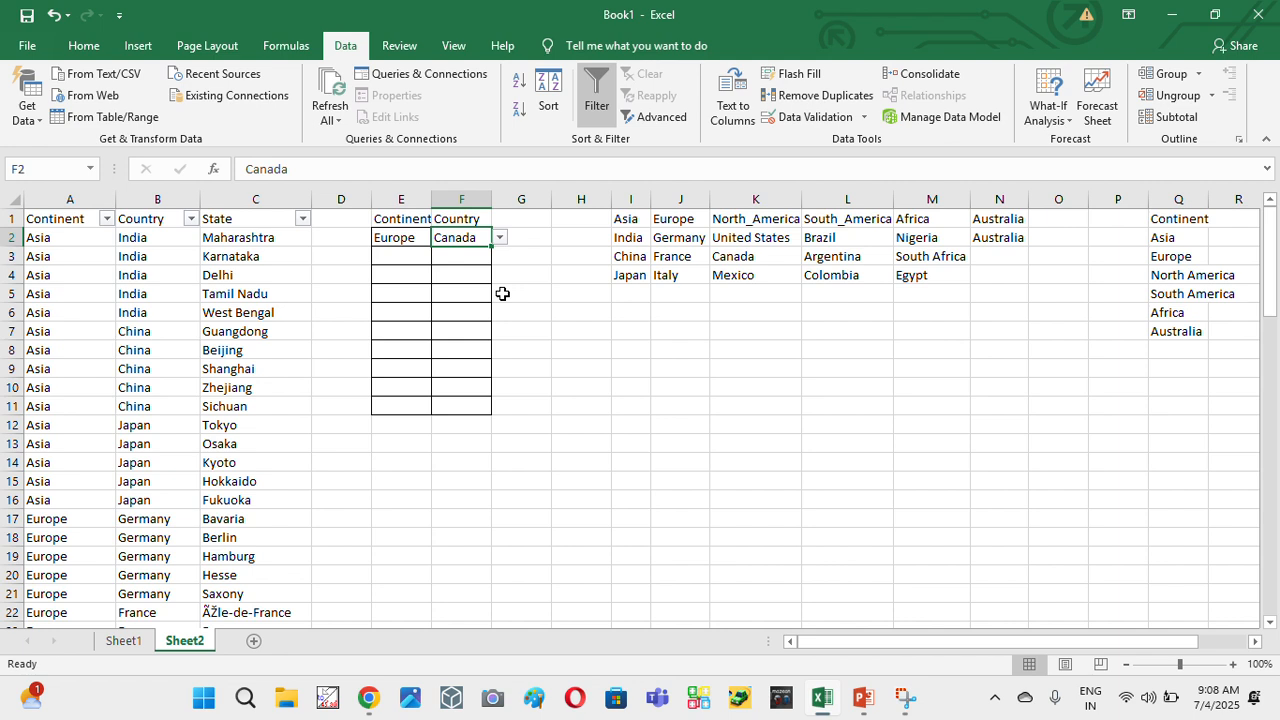
pyautogui.click(795, 117)
pyautogui.click(614, 303)
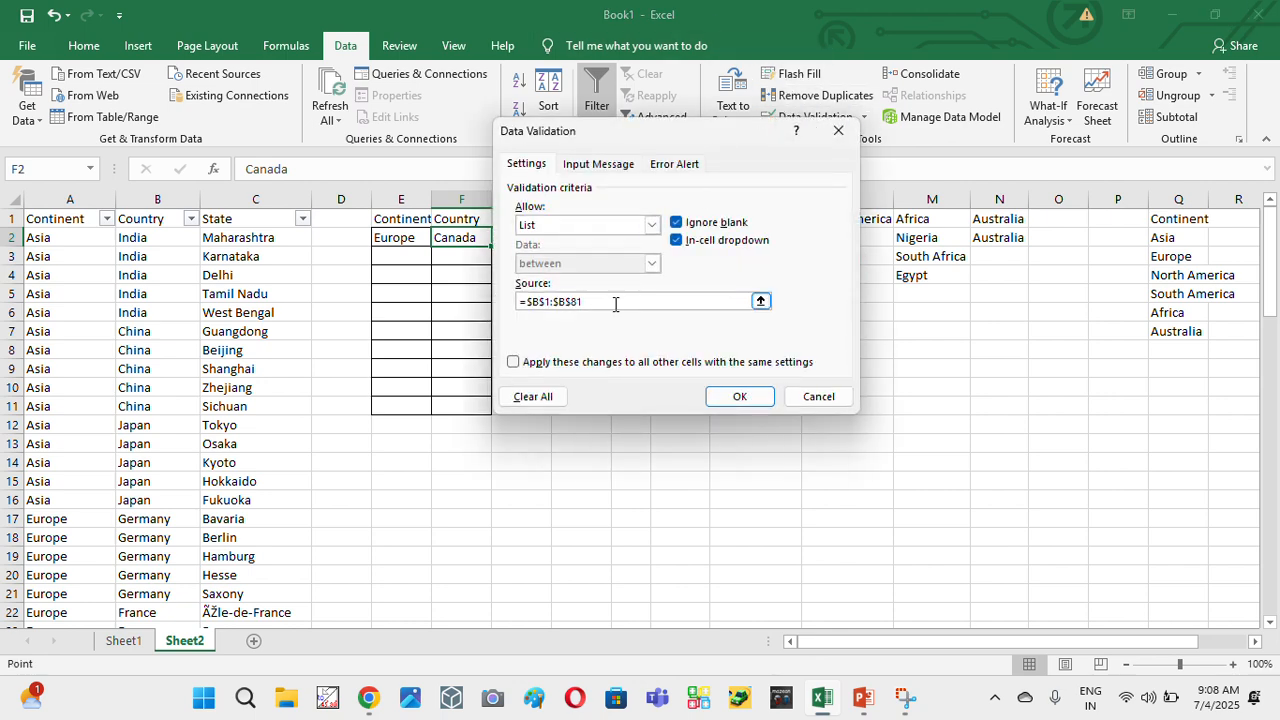
pyautogui.moveTo(614, 303); pyautogui.dragTo(448, 306)
pyautogui.write('=')
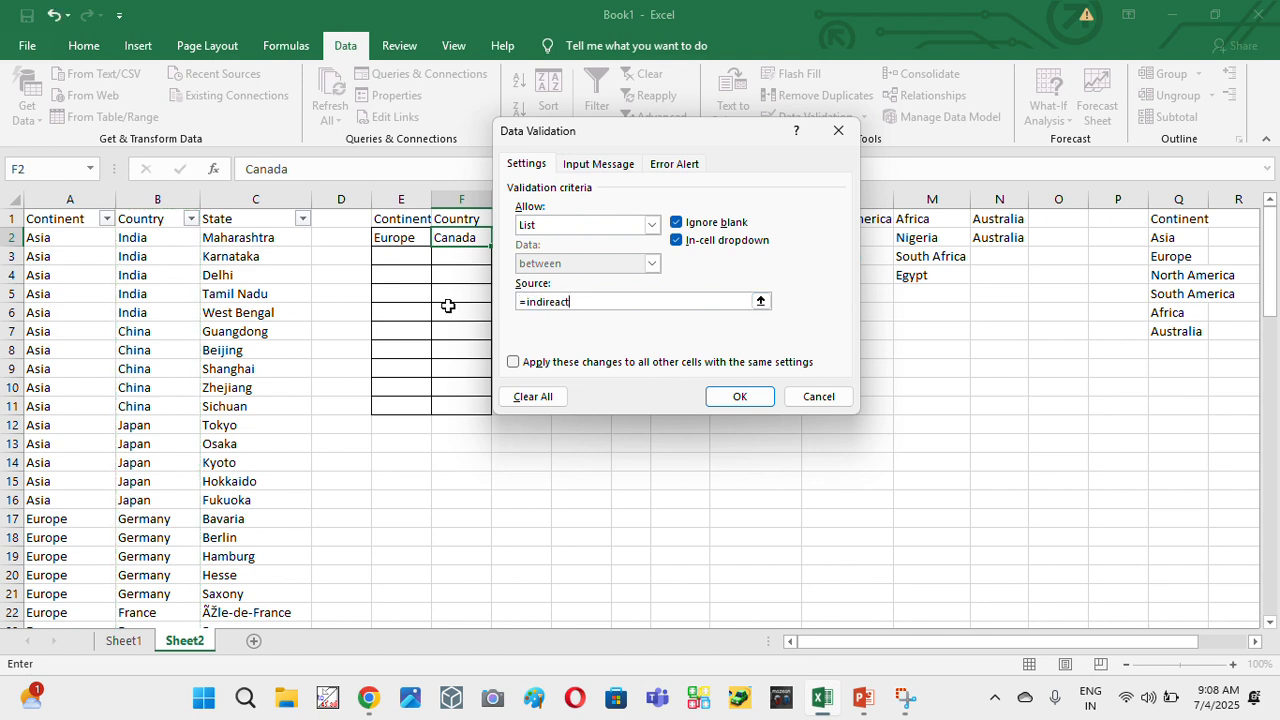
pyautogui.write('indireact(')
pyautogui.click(408, 238)
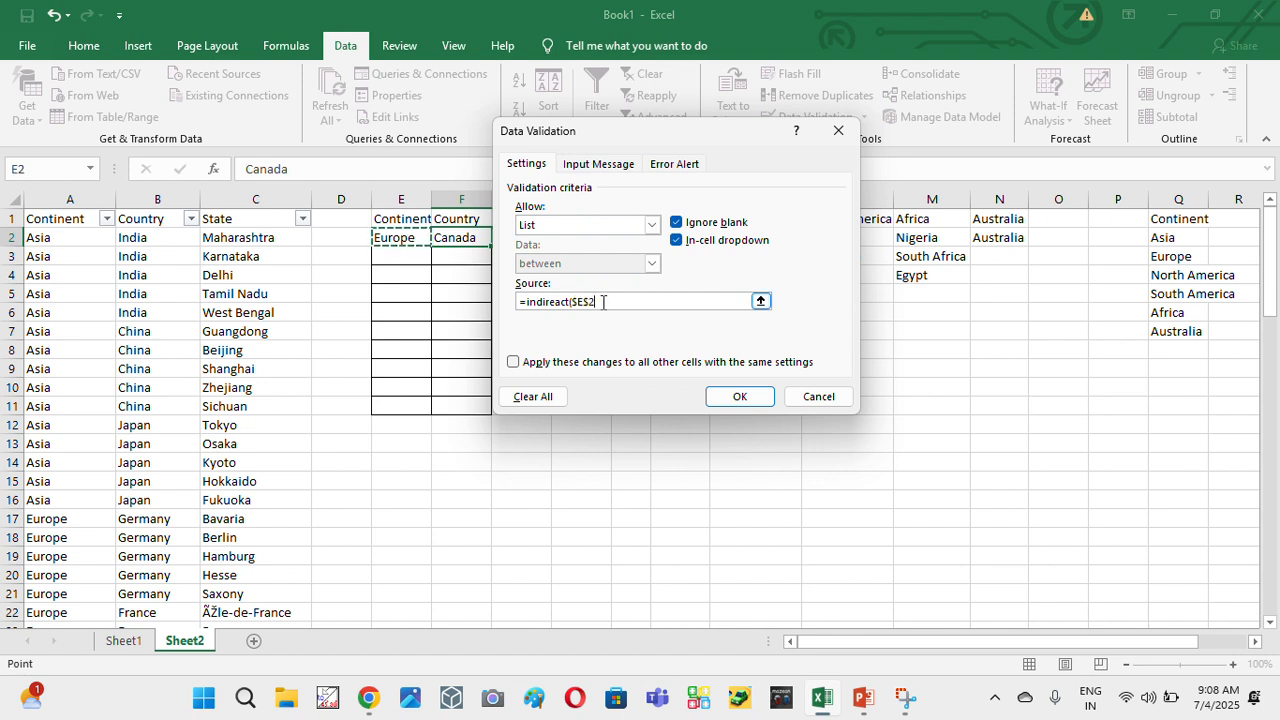
pyautogui.write(')')
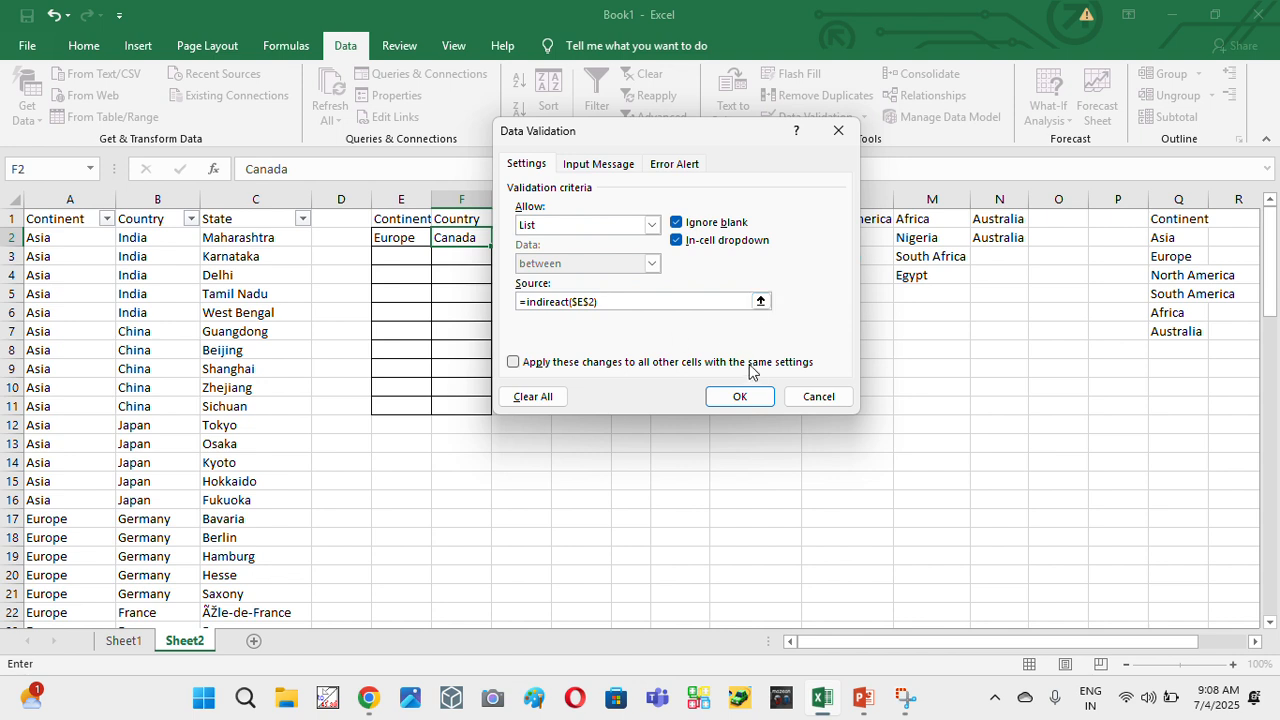
pyautogui.click(739, 397)
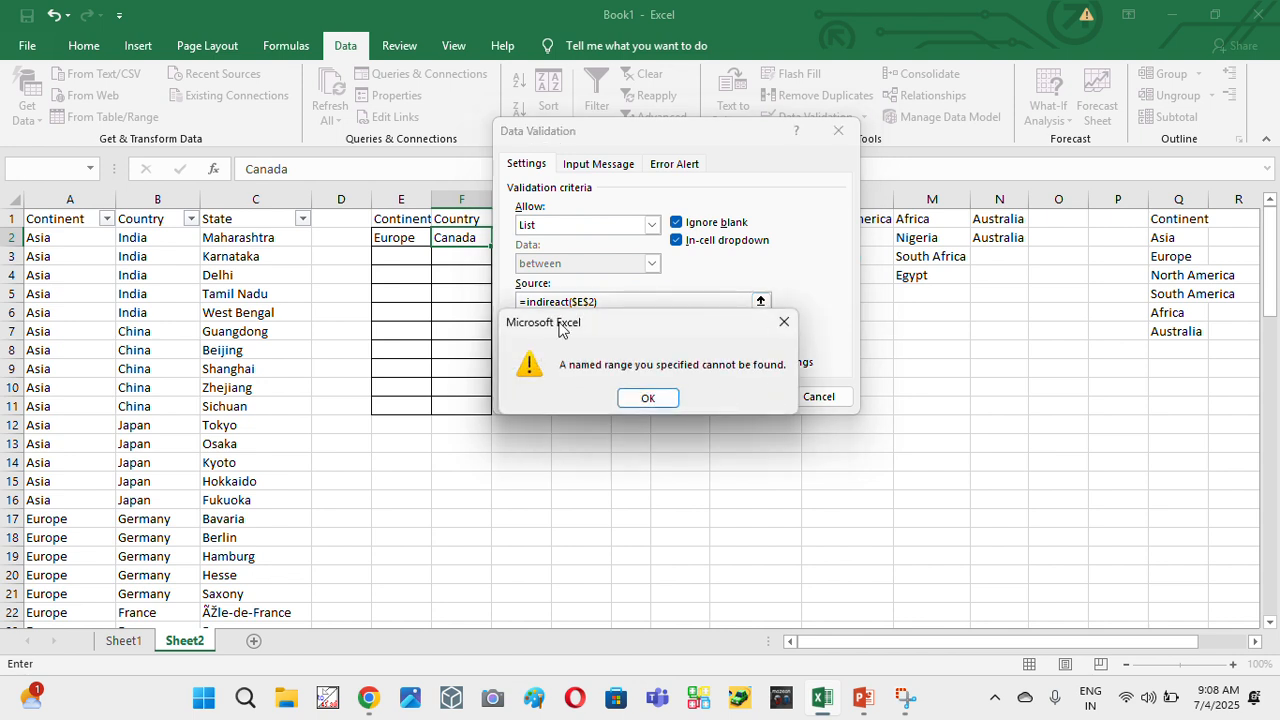
pyautogui.click(648, 398)
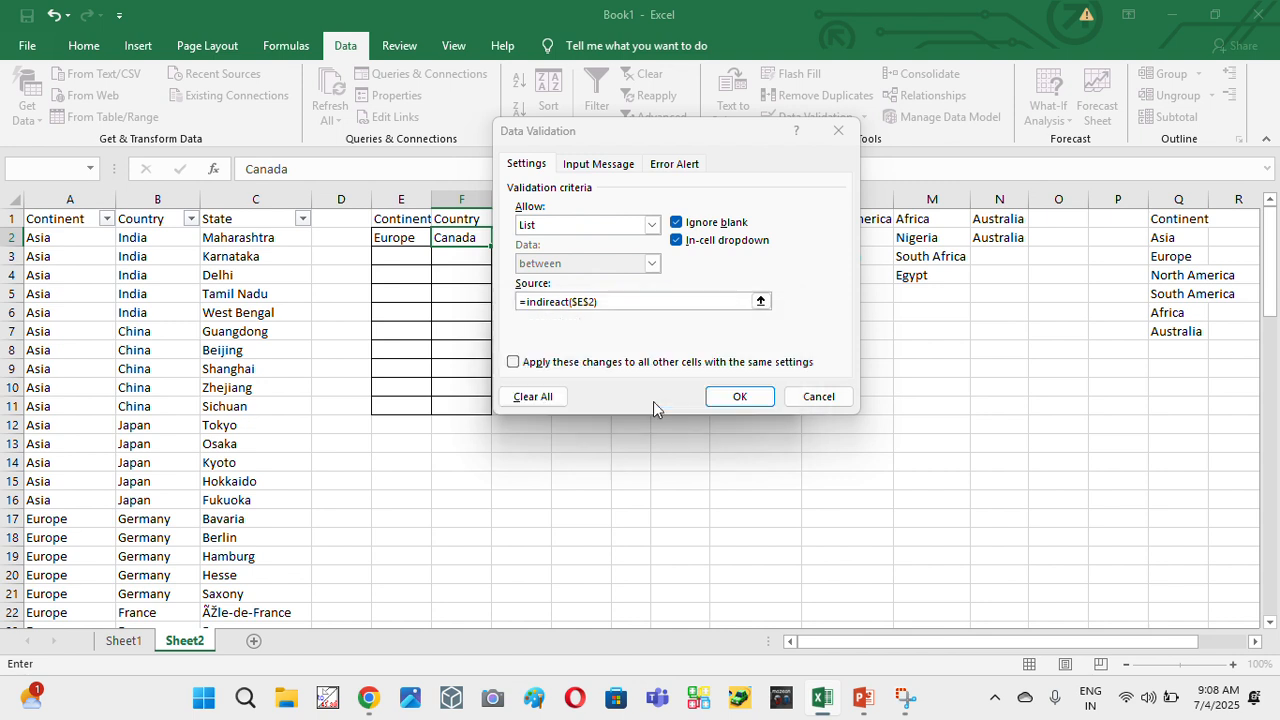
pyautogui.click(591, 301)
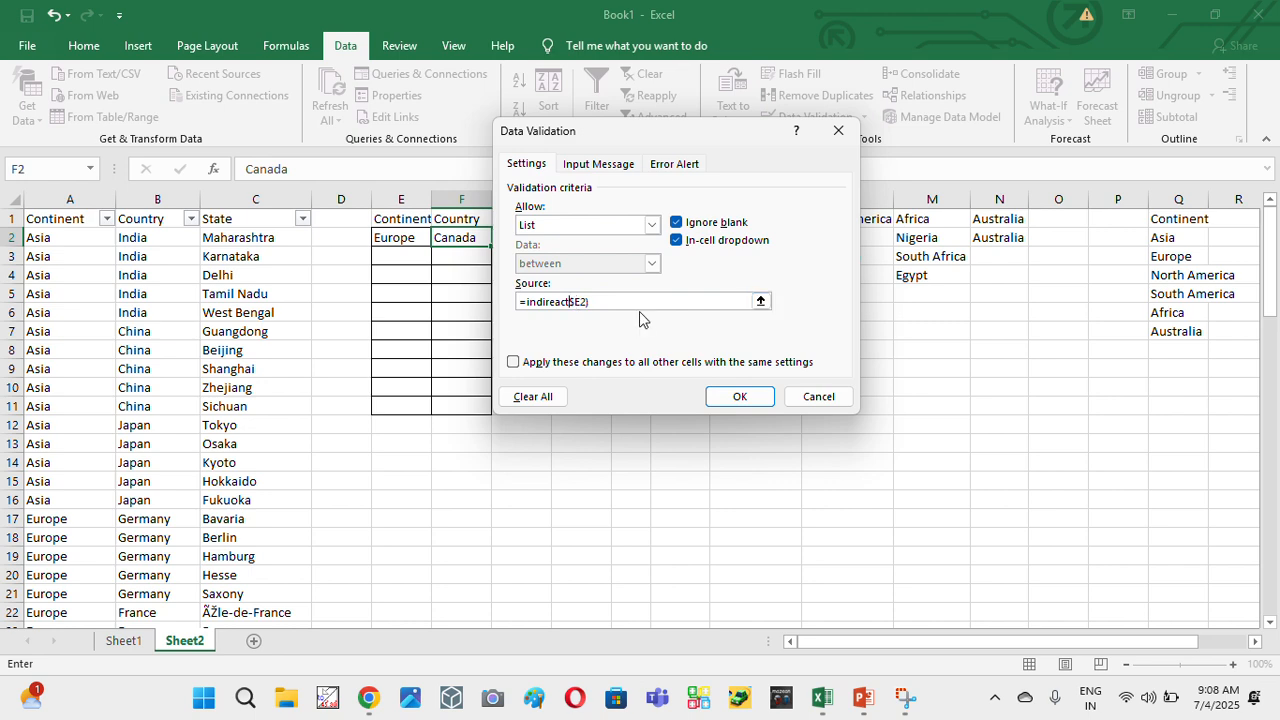
pyautogui.press('Escape')
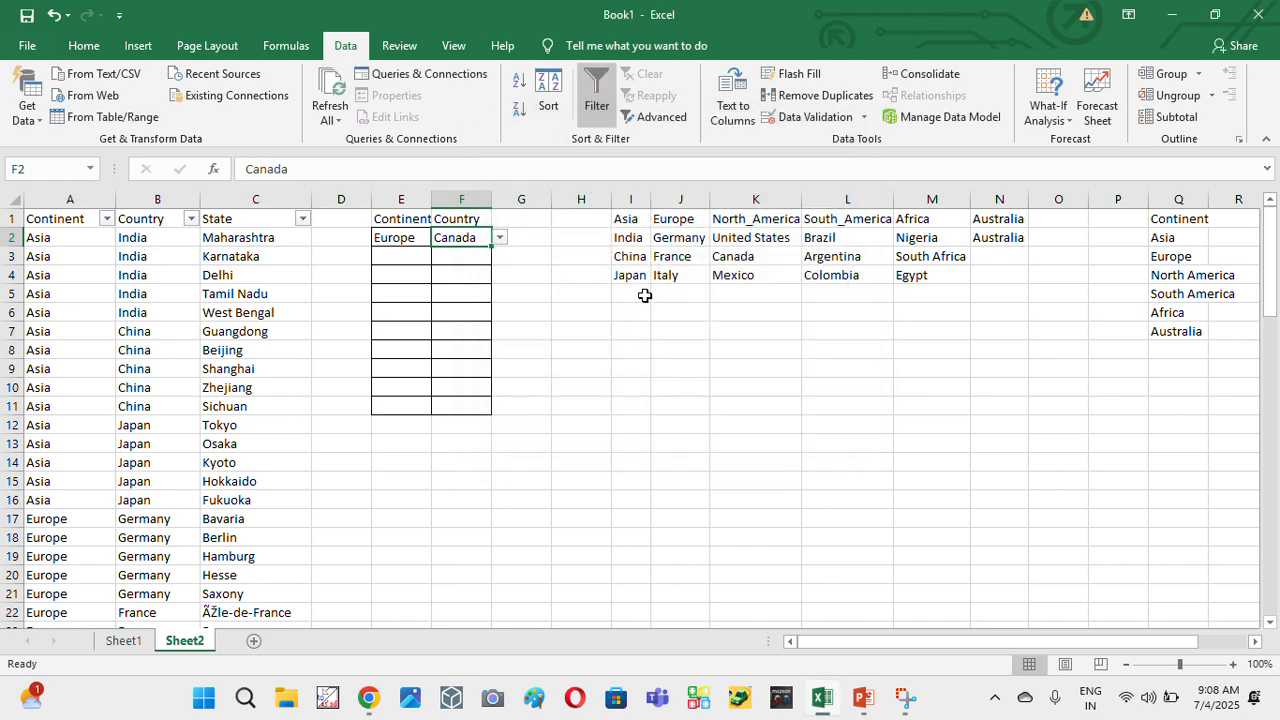
# - Check the range name assigned to the European countries in J2:J4
pyautogui.click(680, 220)
pyautogui.moveTo(677, 239); pyautogui.dragTo(677, 275)
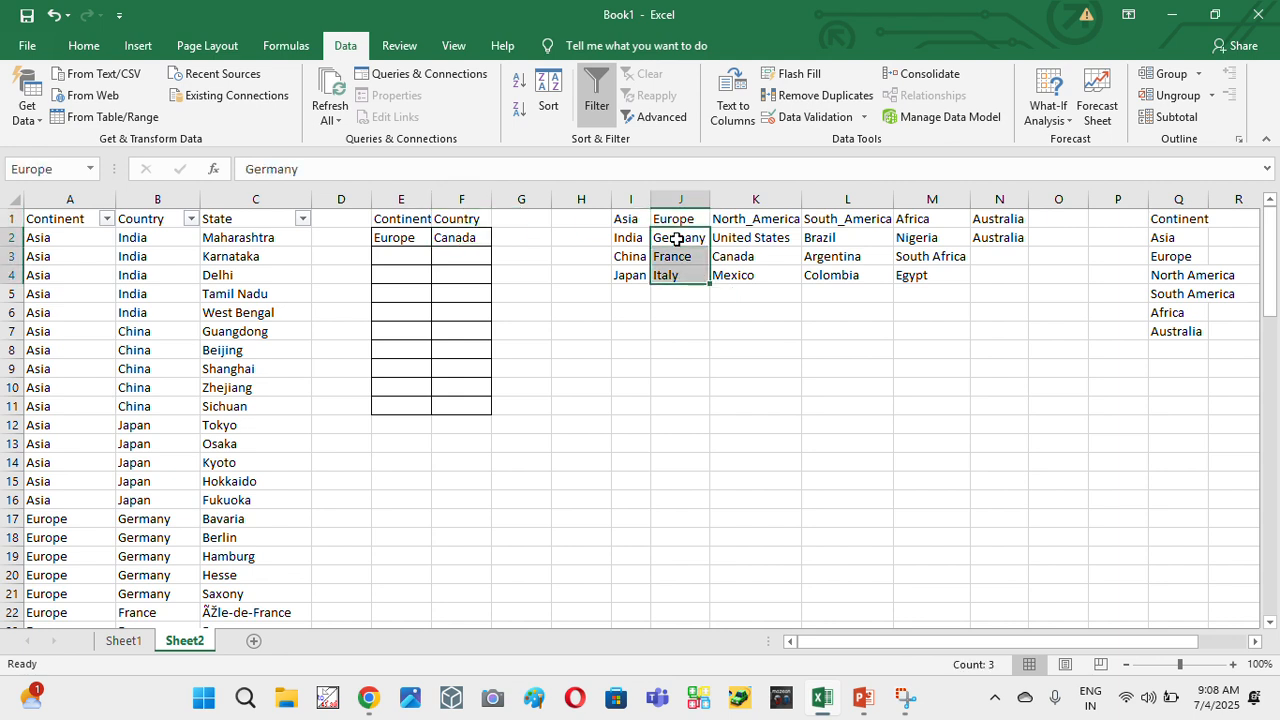
# - Clear the existing data validation from the Country cells F2:F11
pyautogui.press('Left')
pyautogui.press('Left')
pyautogui.press('Left')
pyautogui.press('Left')
pyautogui.press('Left')
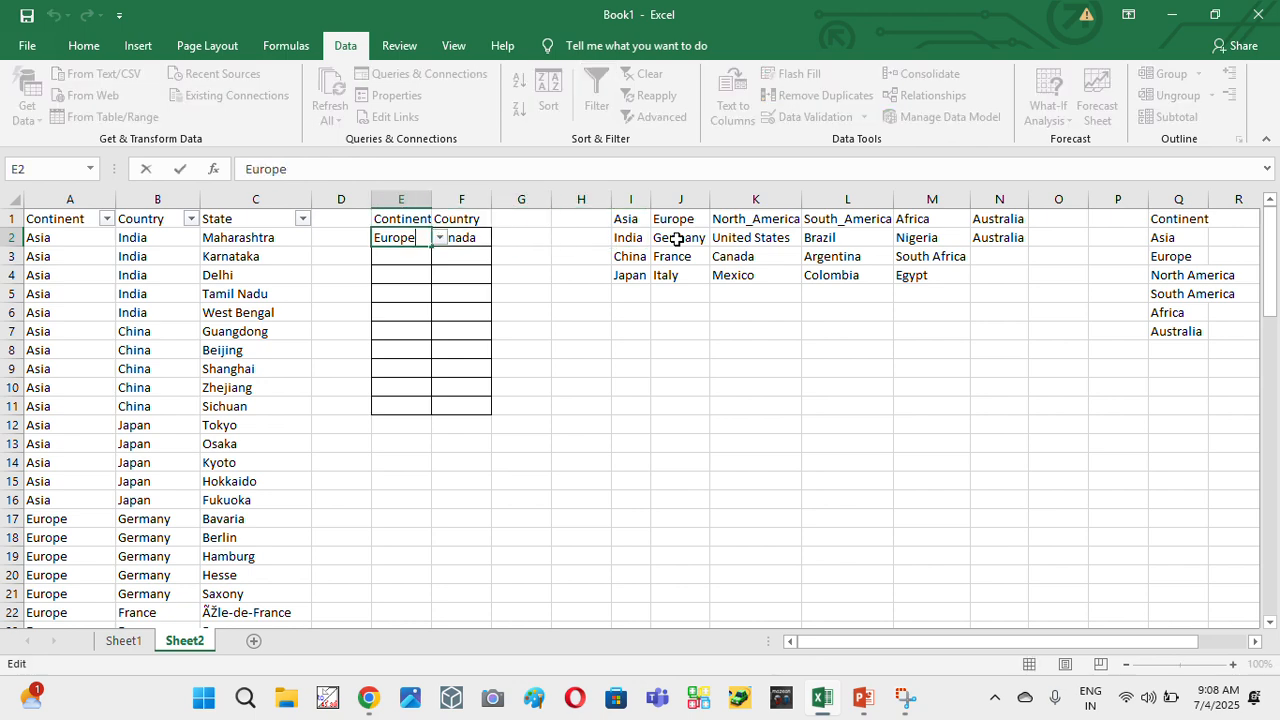
pyautogui.press('Right')
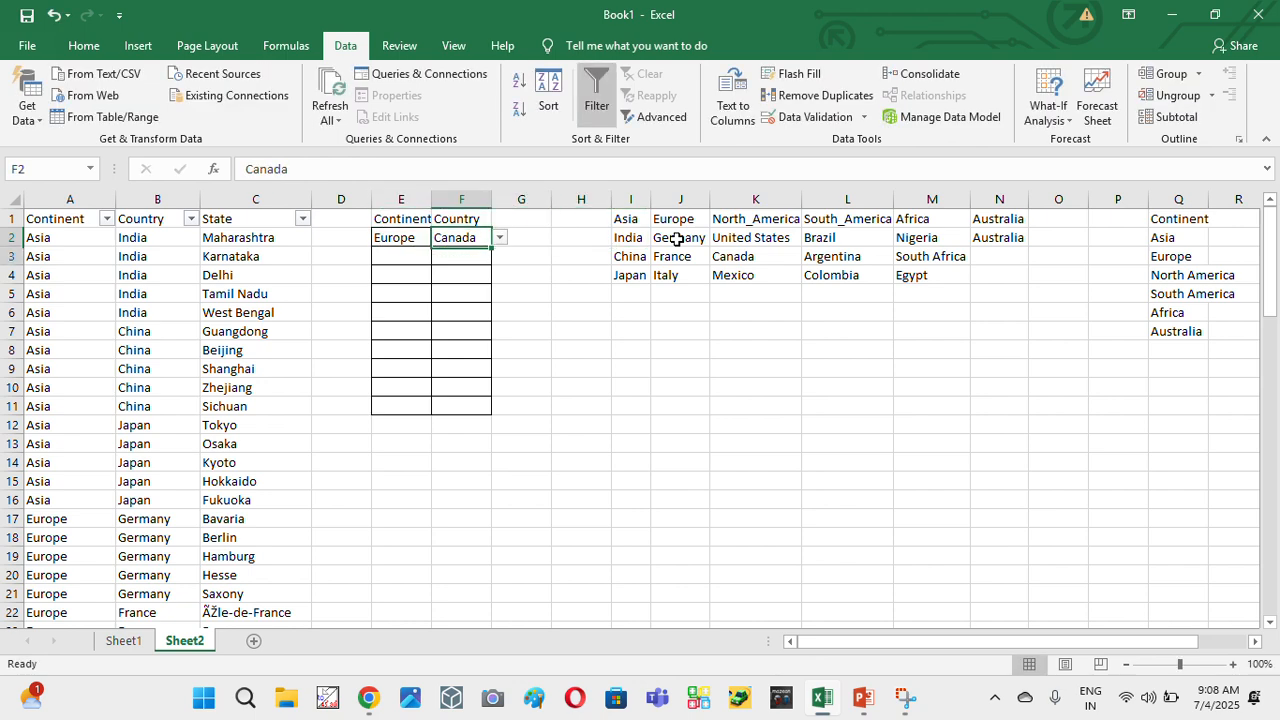
pyautogui.hotkey('shift', 'Down')
pyautogui.hotkey('shift', 'Down')
pyautogui.hotkey('shift', 'Down')
pyautogui.hotkey('shift', 'Down')
pyautogui.hotkey('shift', 'Down')
pyautogui.hotkey('shift', 'Down')
pyautogui.hotkey('shift', 'Down')
pyautogui.hotkey('shift', 'Down')
pyautogui.hotkey('shift', 'Down')
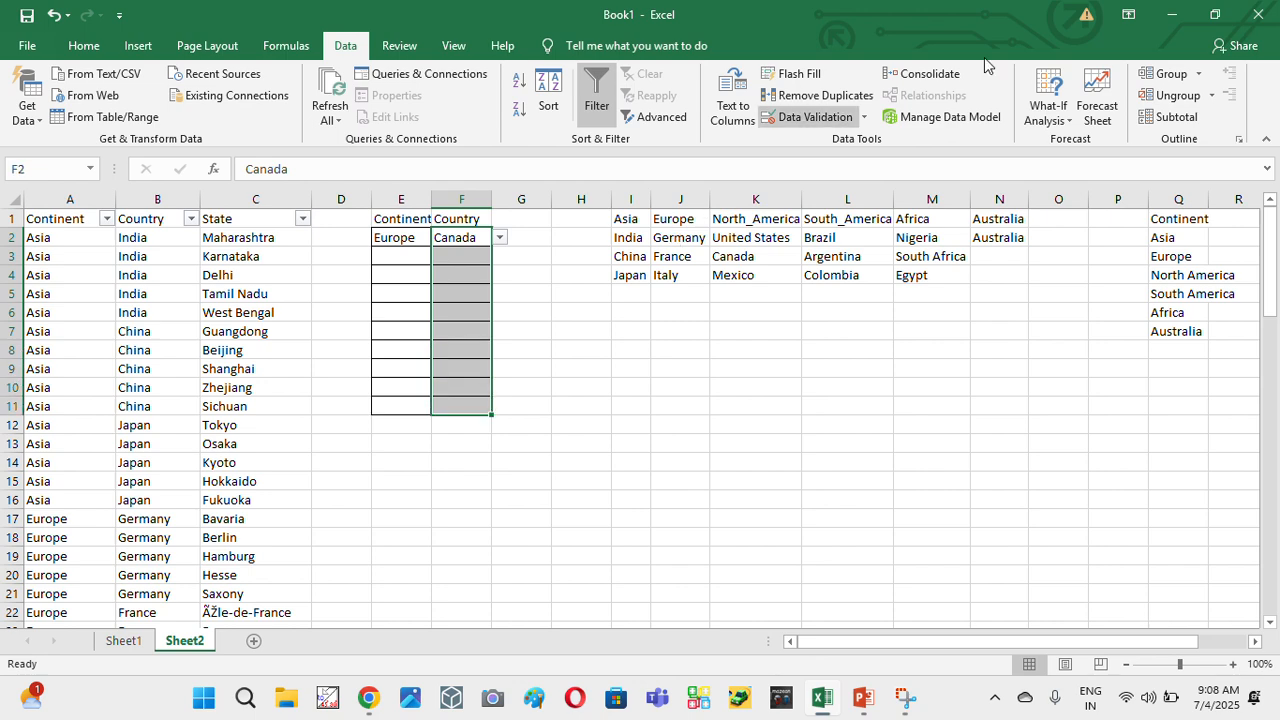
pyautogui.click(810, 116)
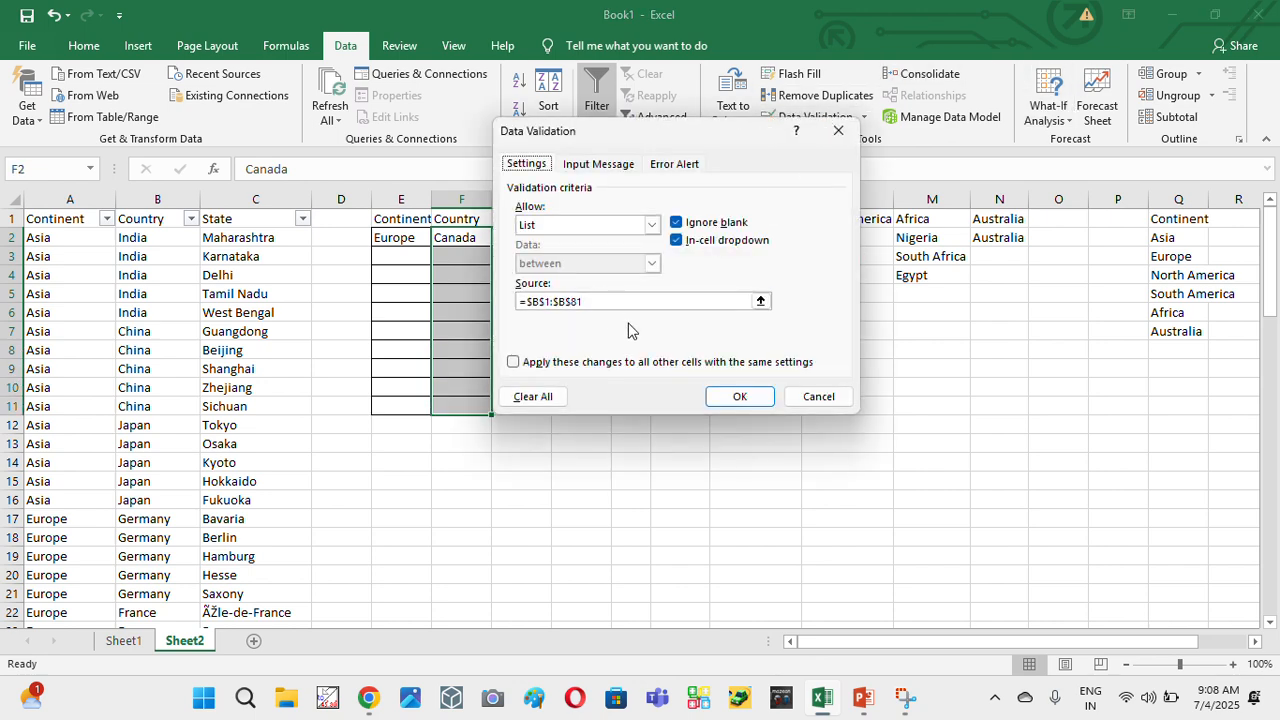
pyautogui.click(532, 396)
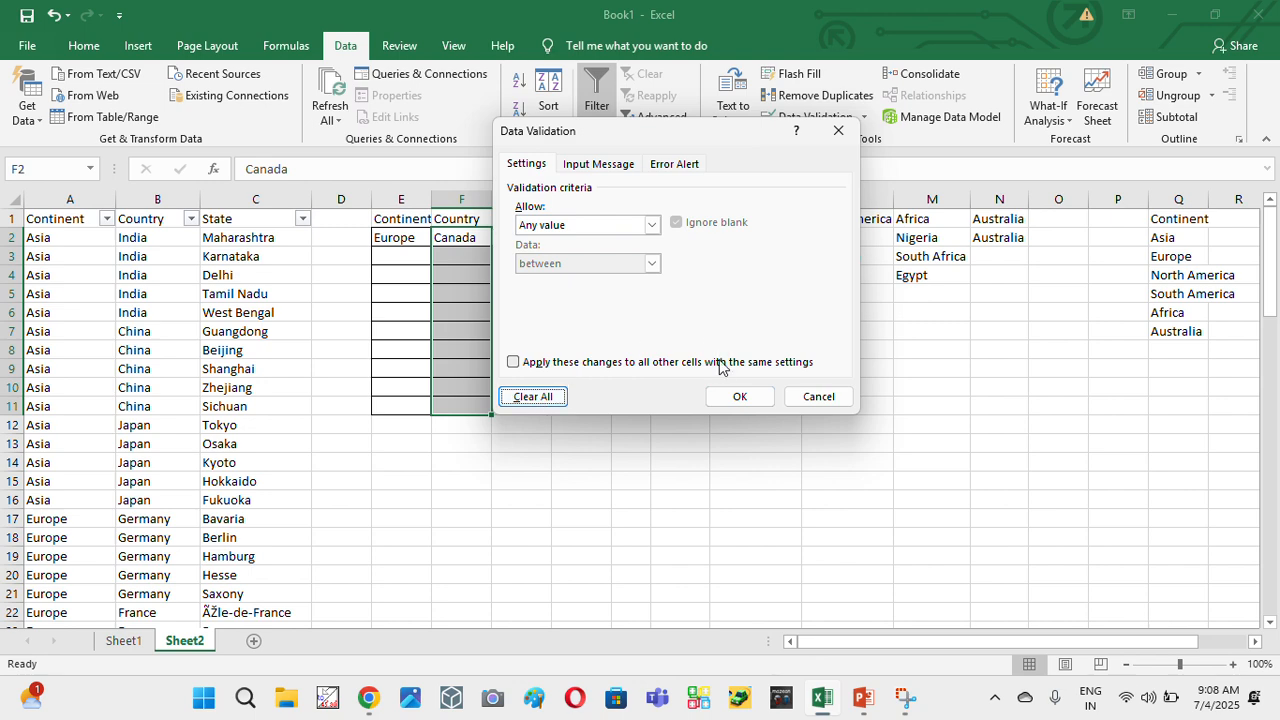
pyautogui.click(737, 397)
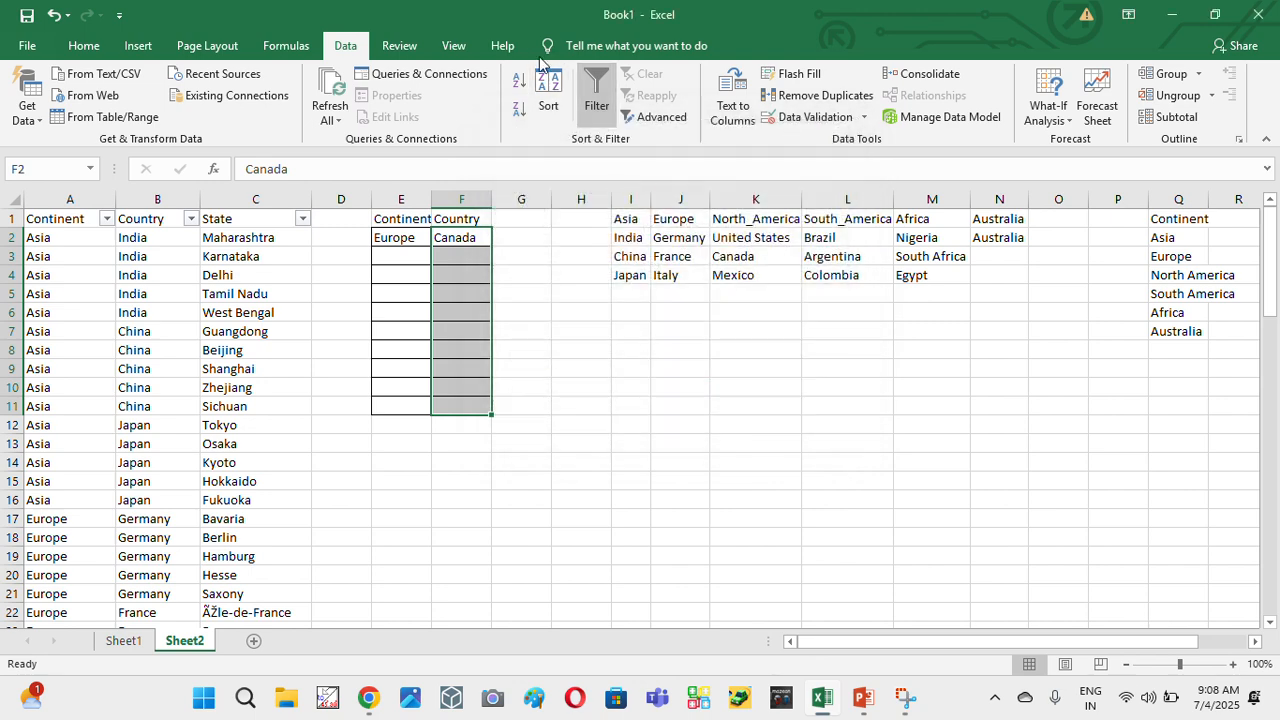
# - Empty Country cell F2 and give it a list validation with the source =indirect(E2)
pyautogui.click(470, 237)
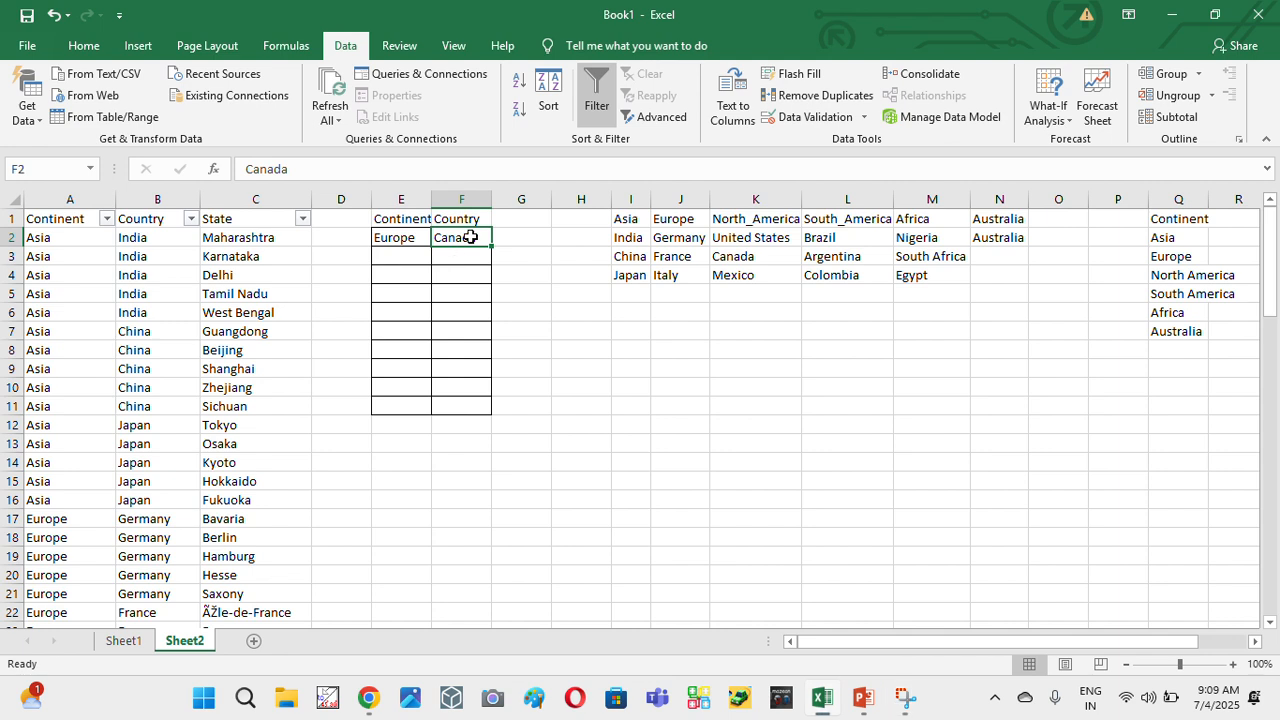
pyautogui.press('Delete')
pyautogui.click(830, 117)
pyautogui.click(651, 224)
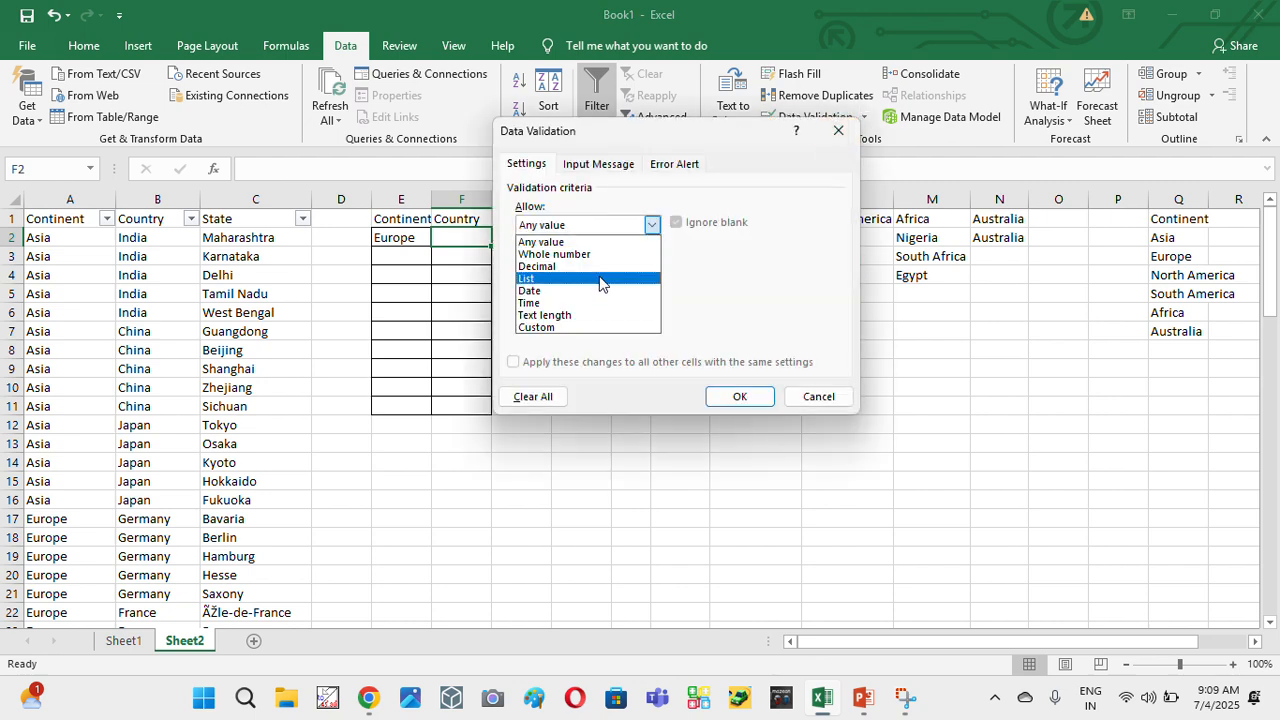
pyautogui.click(552, 279)
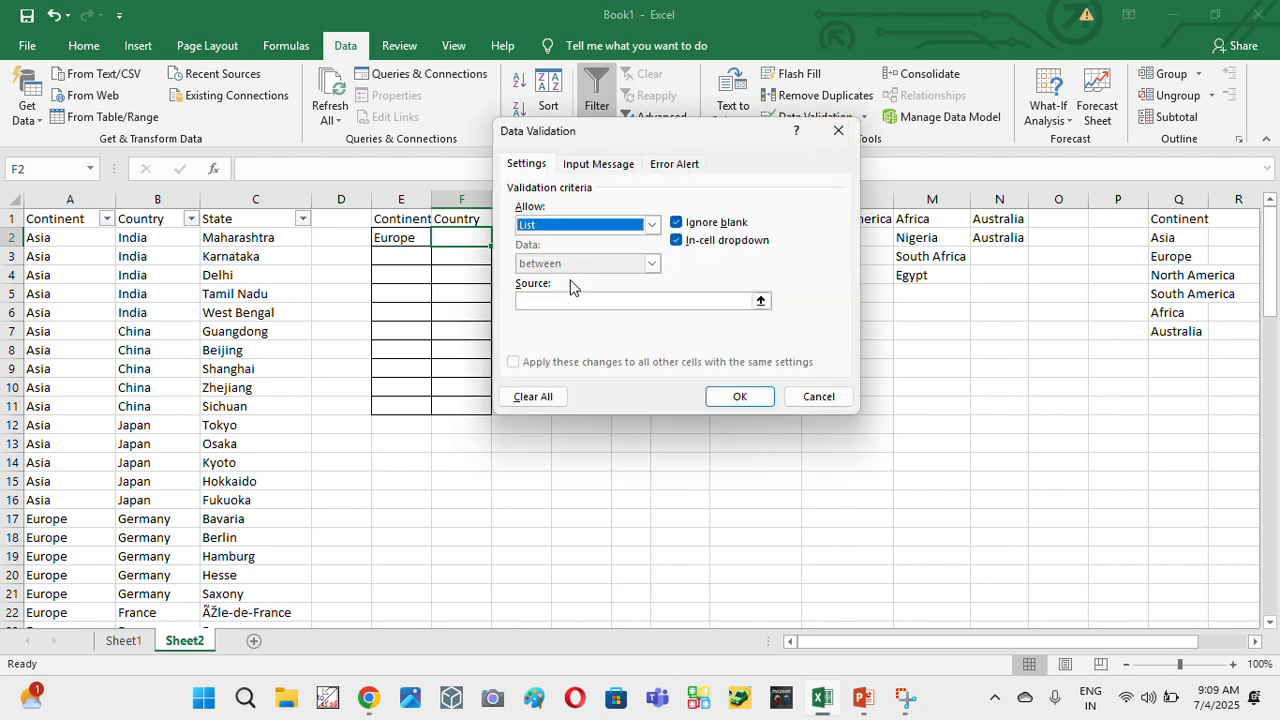
pyautogui.click(702, 303)
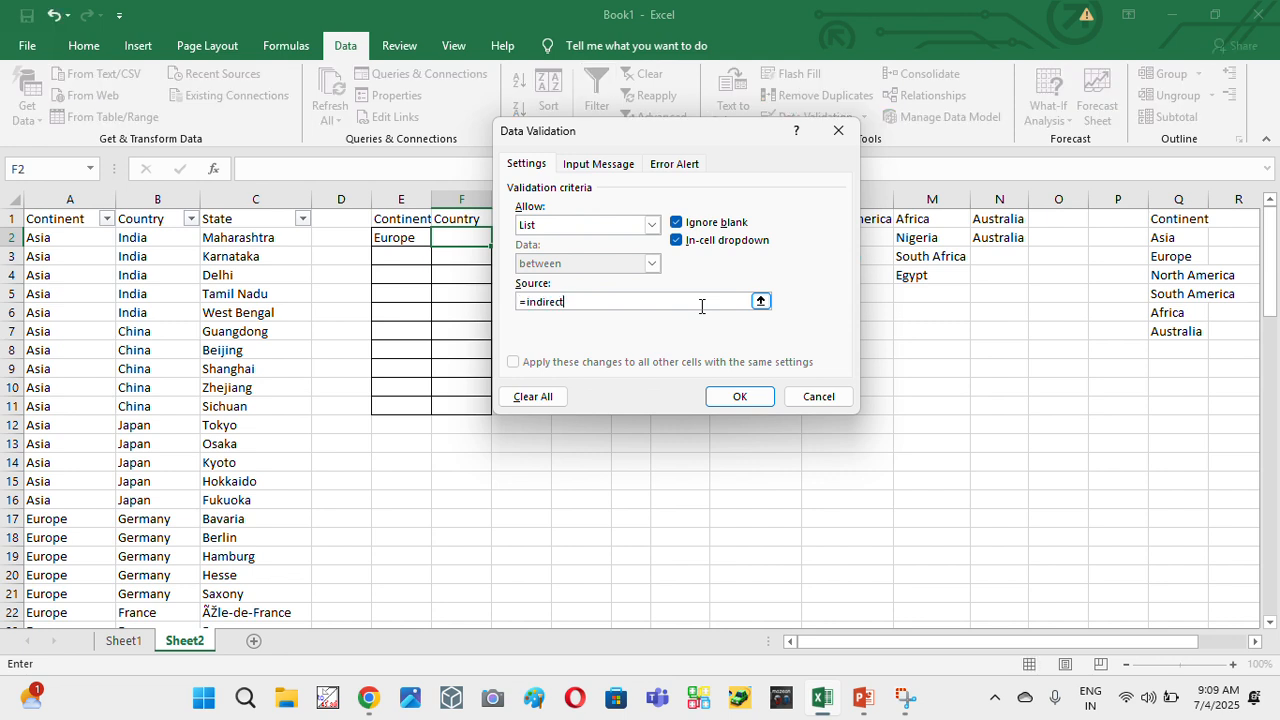
pyautogui.write('=indirect(')
pyautogui.click(392, 237)
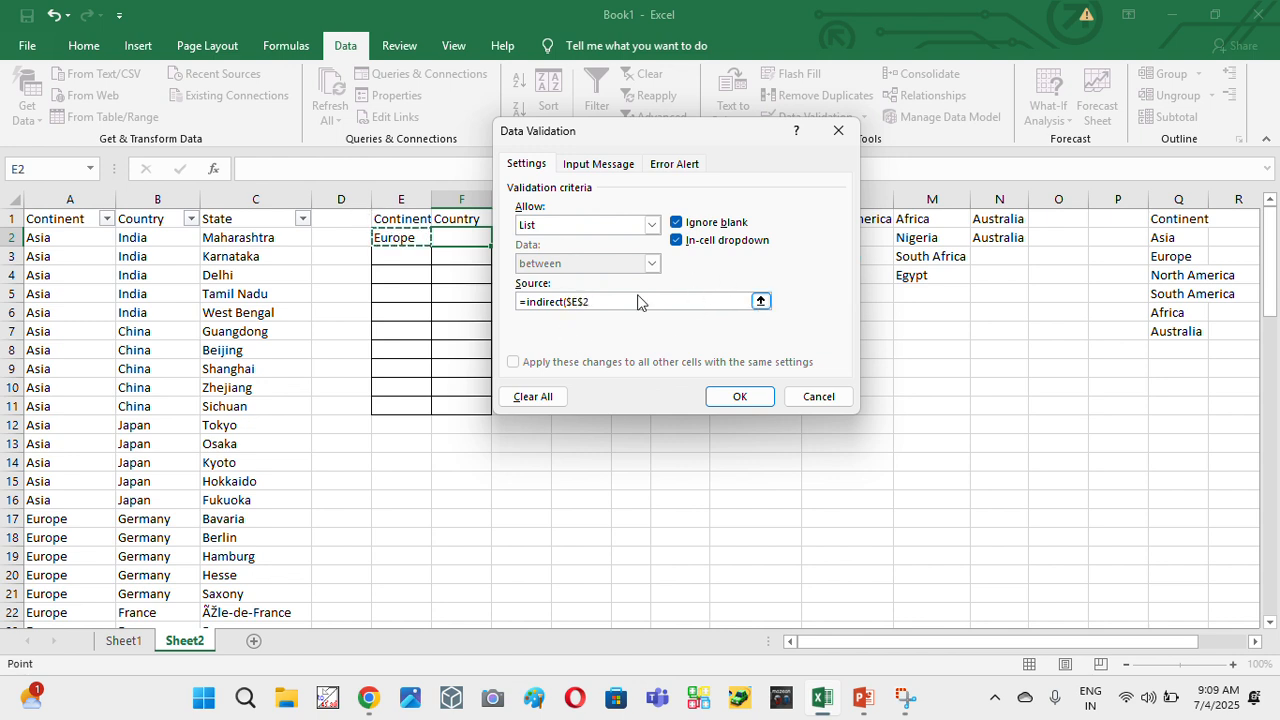
pyautogui.click(581, 302)
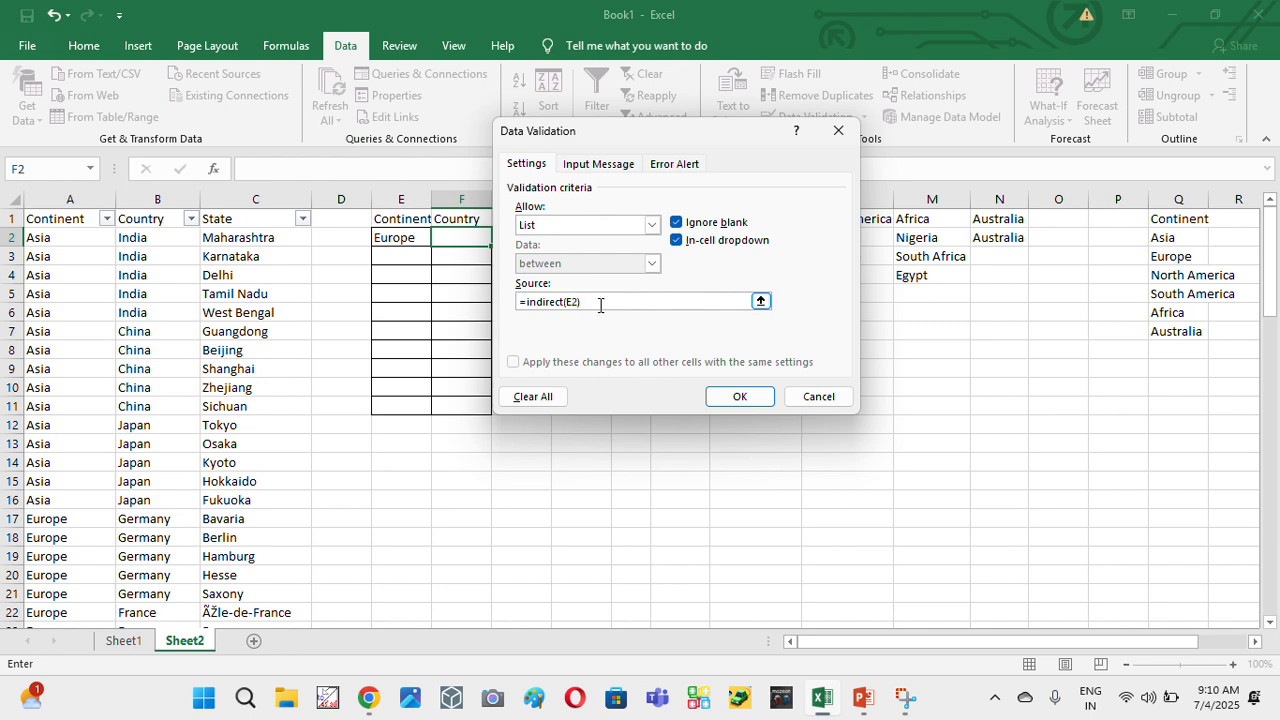
pyautogui.click(741, 396)
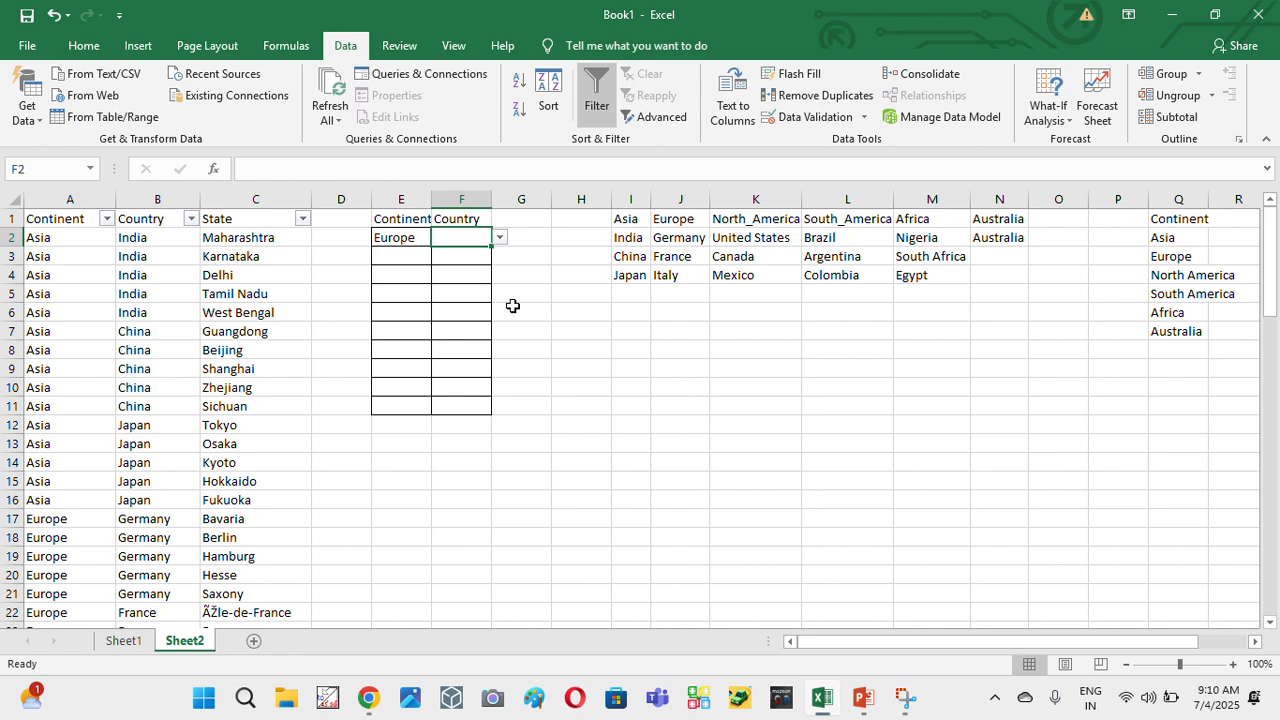
# - Copy the dependent Country dropdown from F2 down through F11
pyautogui.hotkey('shift', 'Down')
pyautogui.hotkey('shift', 'Down')
pyautogui.hotkey('shift', 'Down')
pyautogui.hotkey('shift', 'Down')
pyautogui.hotkey('shift', 'Down')
pyautogui.hotkey('shift', 'Down')
pyautogui.hotkey('shift', 'Down')
pyautogui.hotkey('shift', 'Down')
pyautogui.hotkey('shift', 'Down')
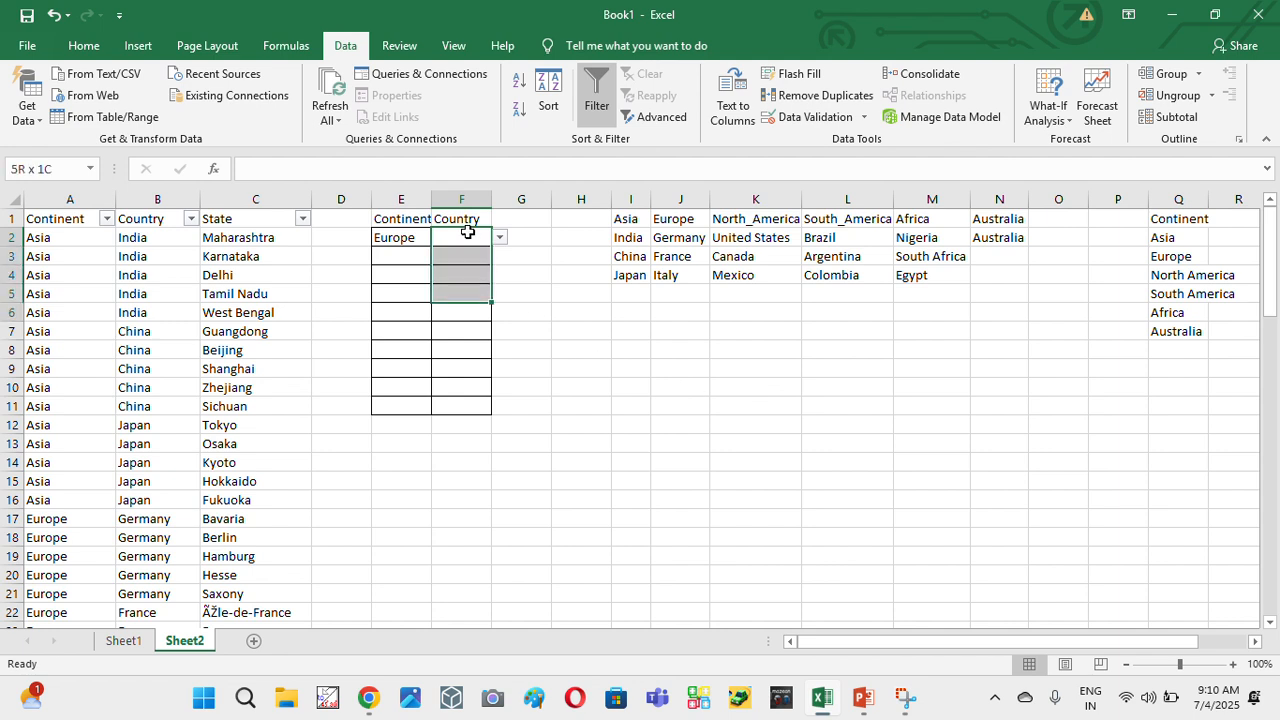
pyautogui.click(467, 232)
pyautogui.press('Down')
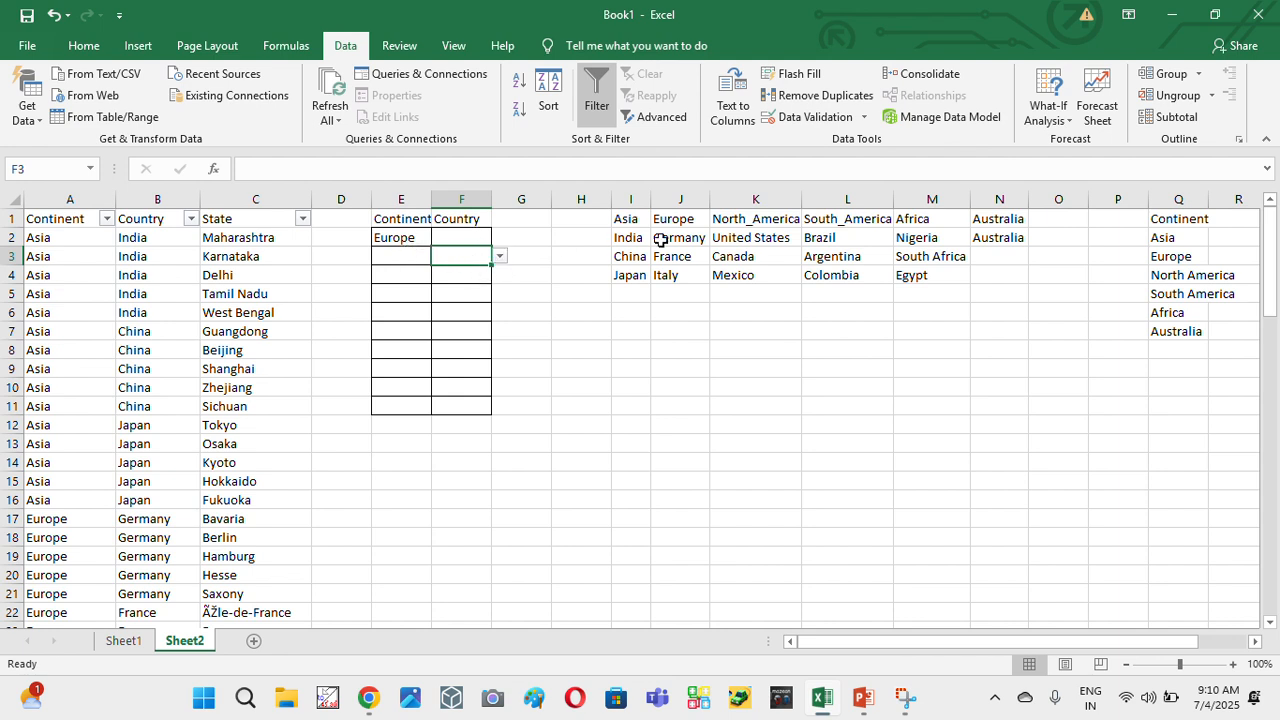
# - Choose Africa as the continent in E3 and check the Country dropdown options in F3
pyautogui.click(382, 255)
pyautogui.click(440, 257)
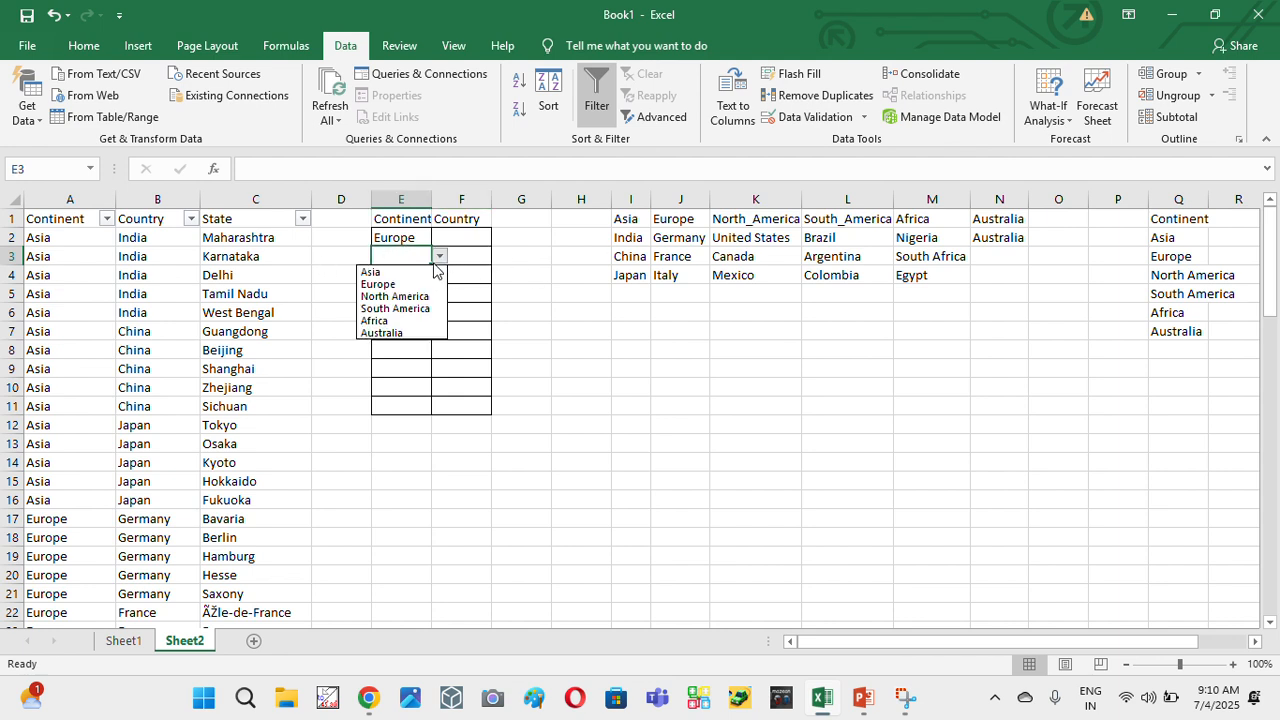
pyautogui.click(385, 321)
pyautogui.click(483, 254)
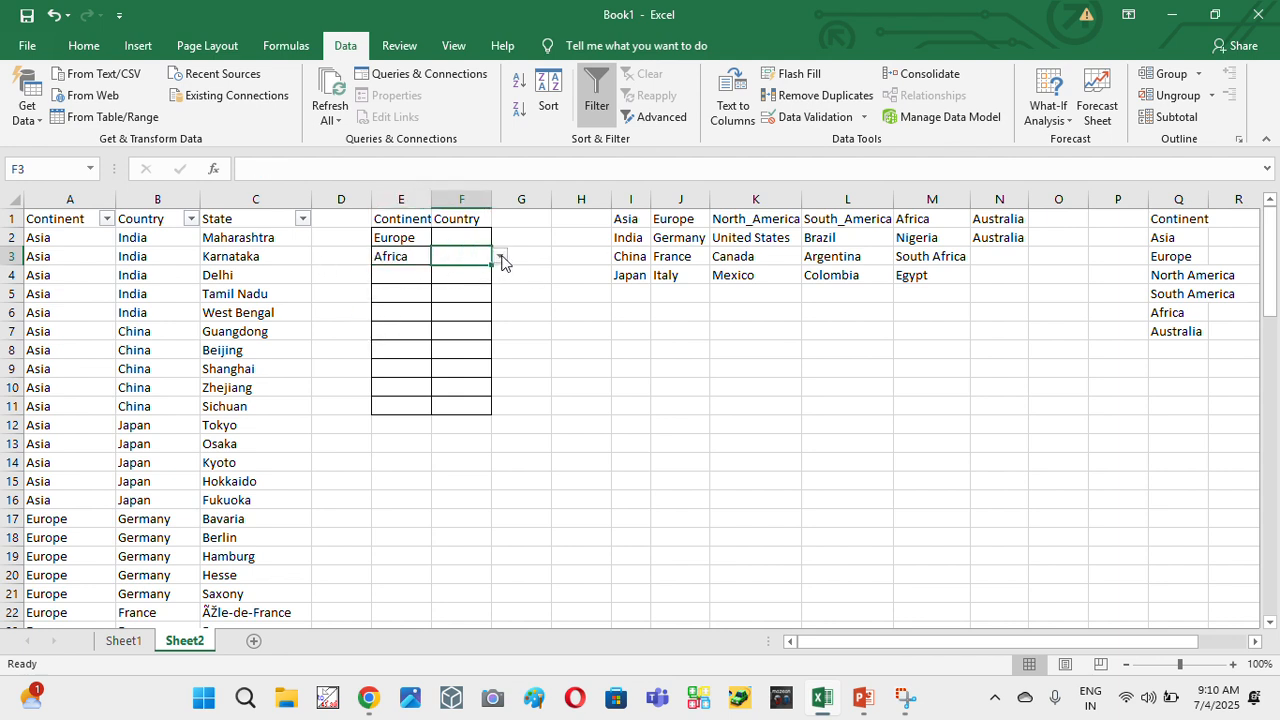
pyautogui.click(499, 256)
pyautogui.press('Escape')
# - Review the Continent options in E2, keeping Europe, and choose Italy from the Country dropdown in F2
pyautogui.click(400, 237)
pyautogui.click(440, 237)
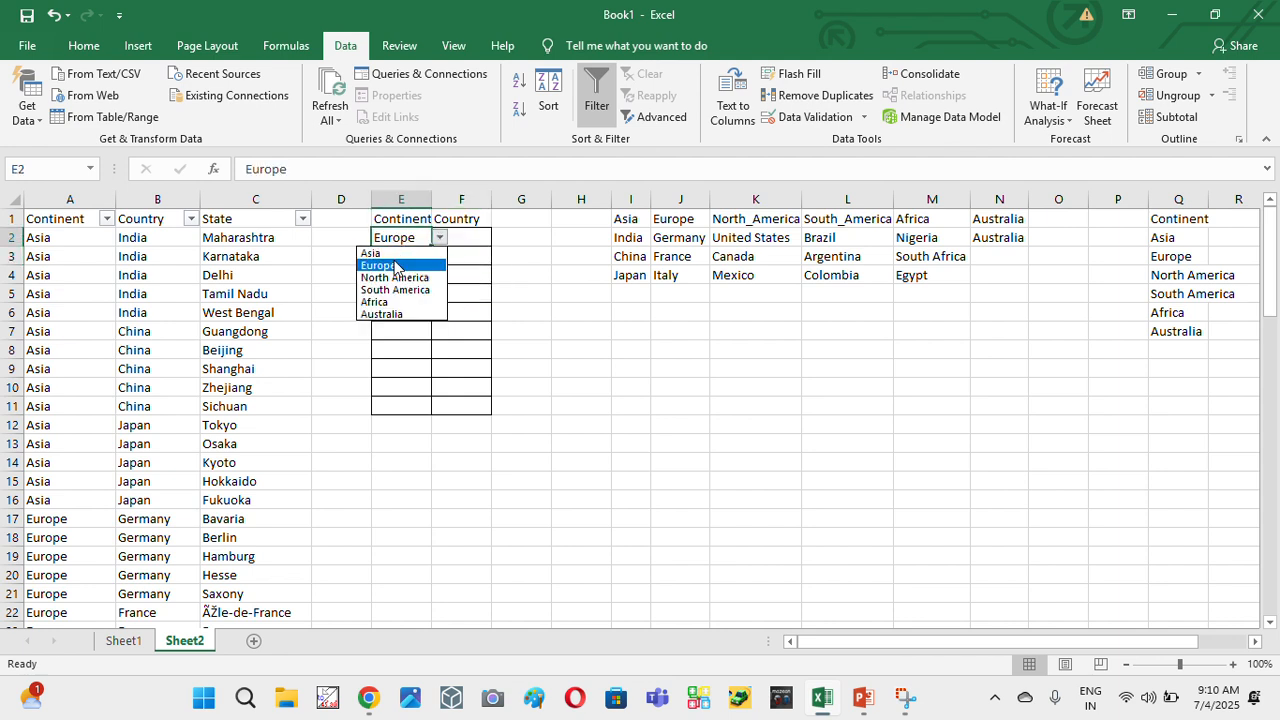
pyautogui.click(470, 238)
pyautogui.click(499, 239)
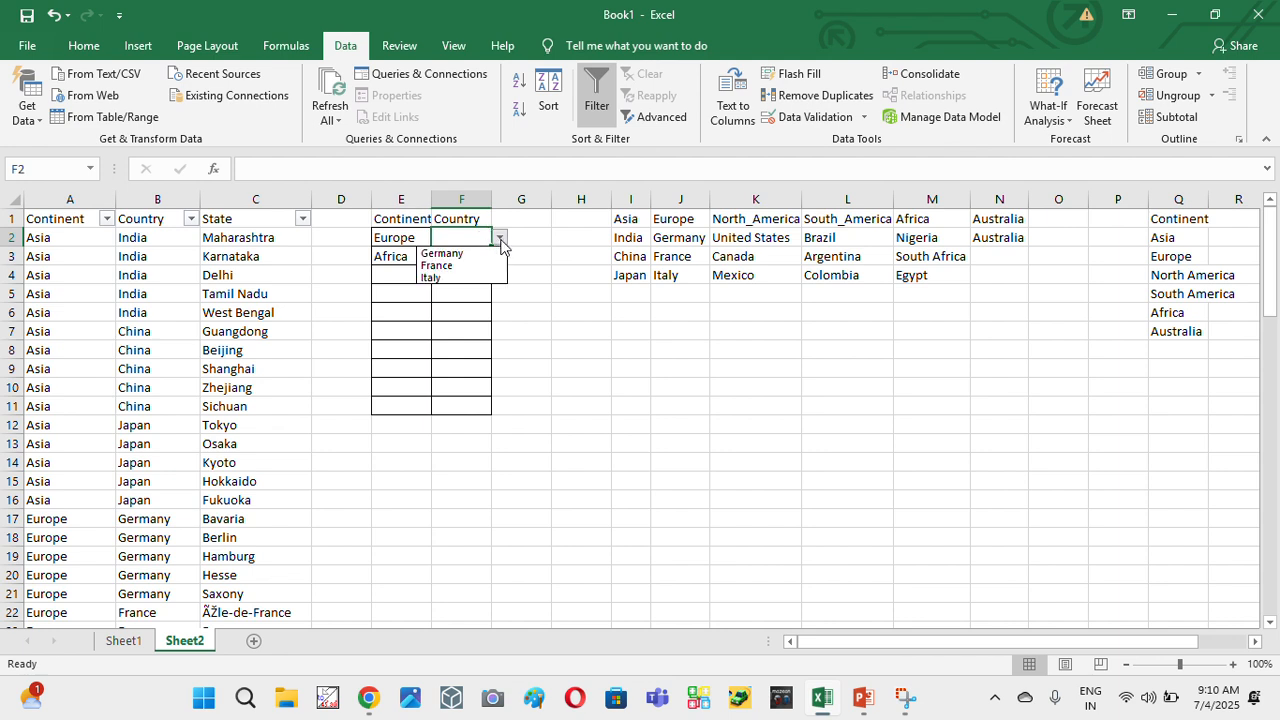
pyautogui.press('Escape')
pyautogui.click(443, 279)
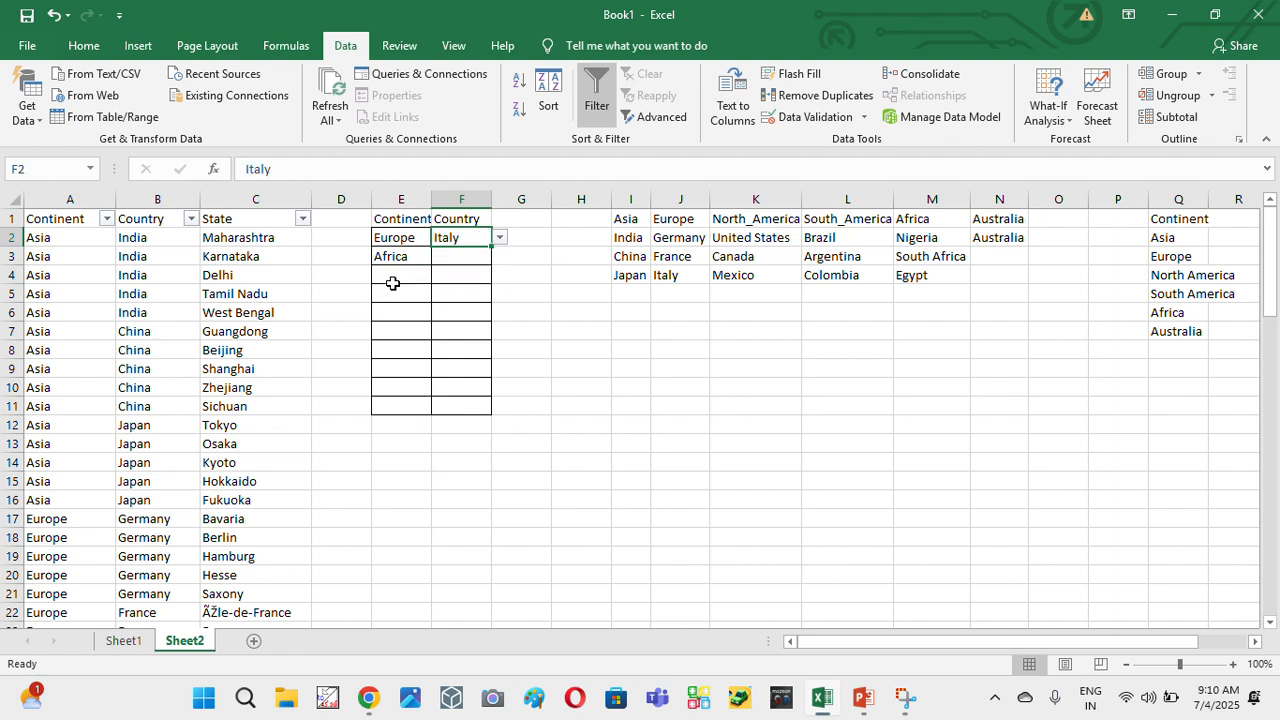
# - Choose North America as the continent in E4 and try the Country dropdown in F4
pyautogui.click(389, 278)
pyautogui.click(439, 276)
pyautogui.click(395, 316)
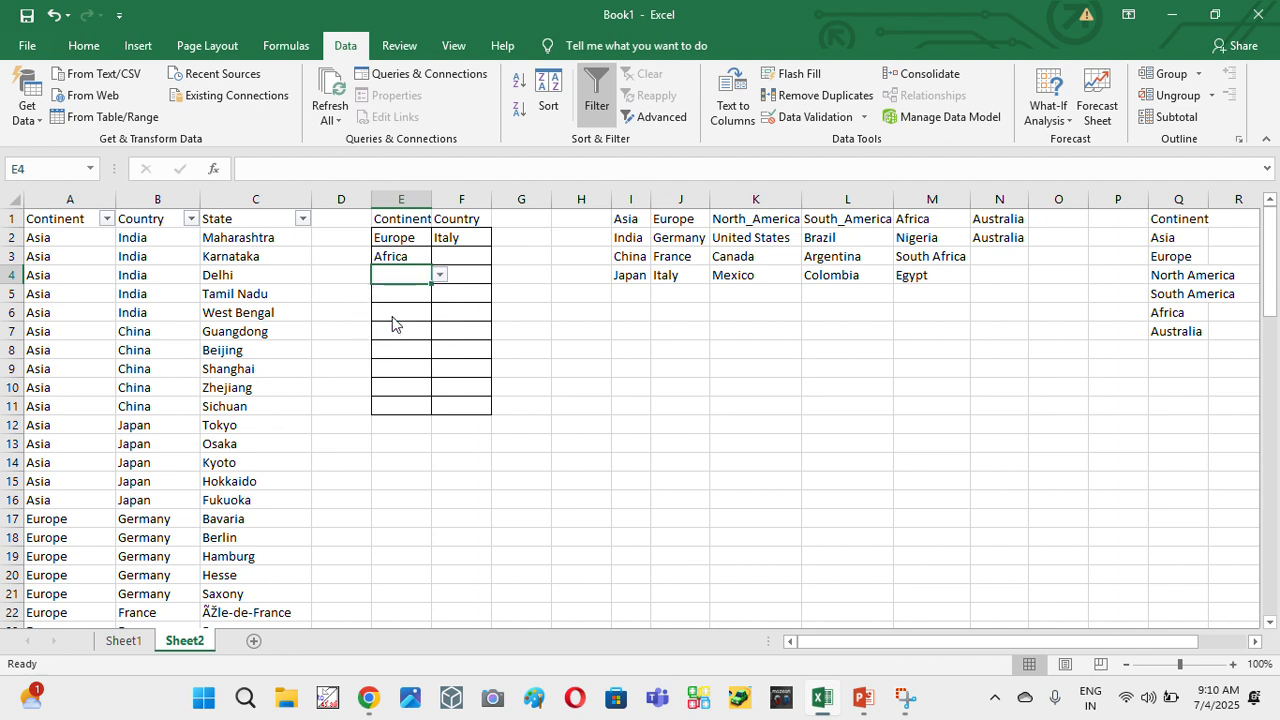
pyautogui.click(442, 277)
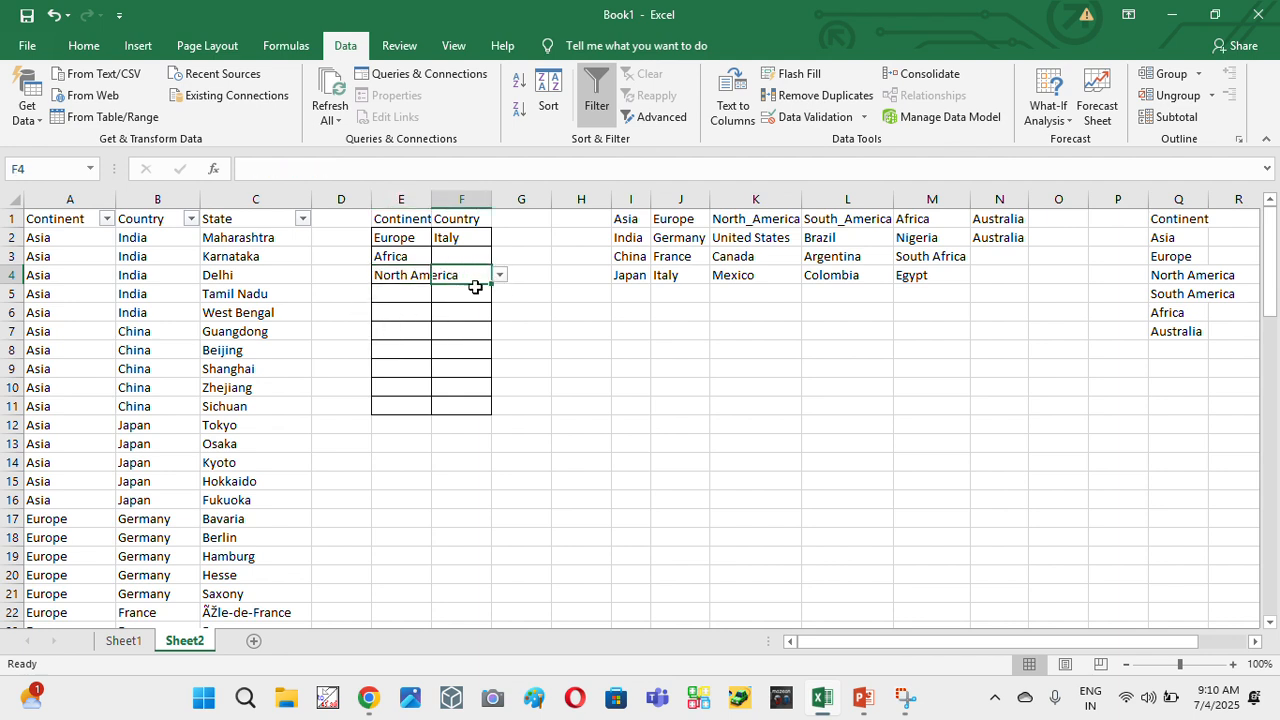
pyautogui.click(414, 278)
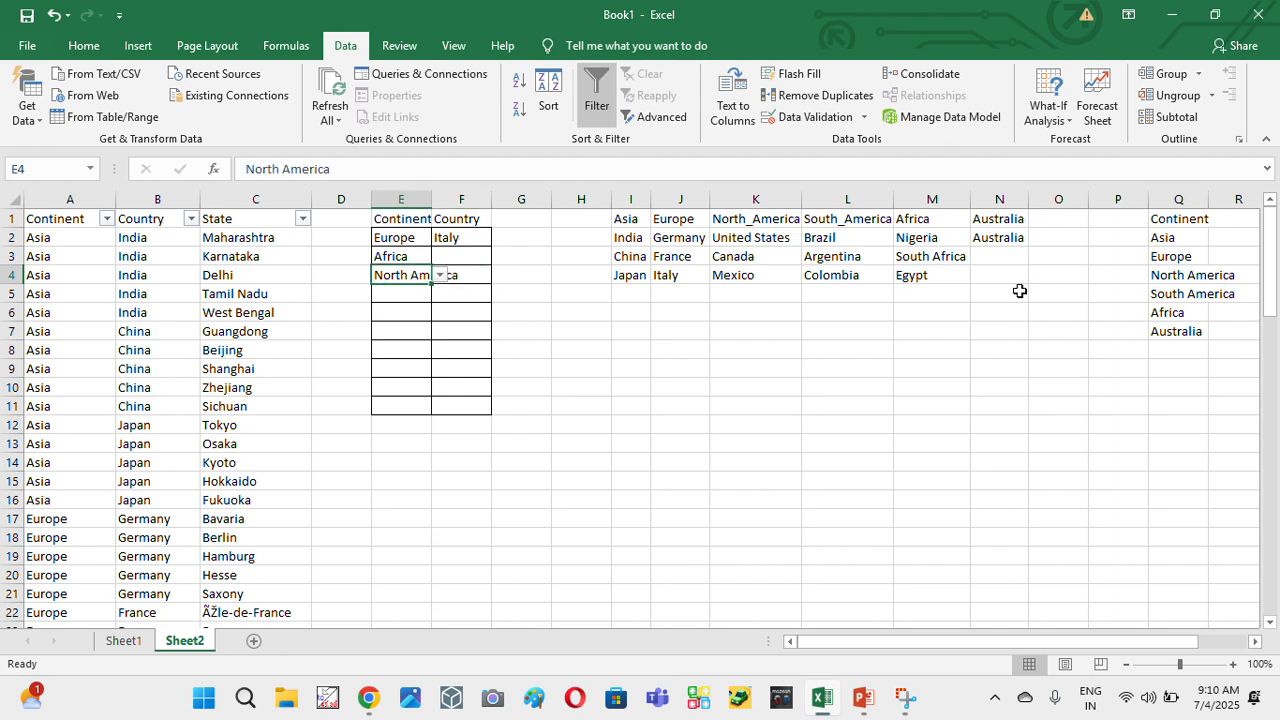
# - Rename the continent list entries in Q4 and Q5 to North_America and South_America to match the range names
pyautogui.doubleClick(1190, 276)
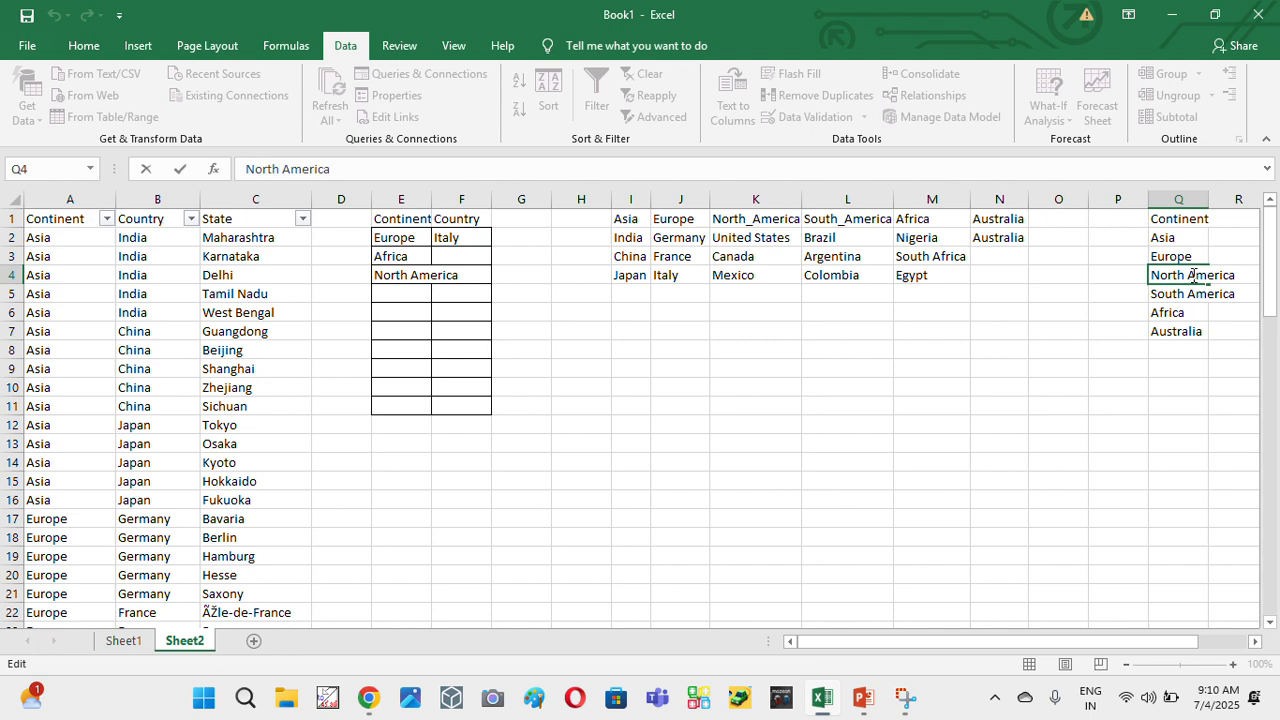
pyautogui.press('BackSpace')
pyautogui.write('_')
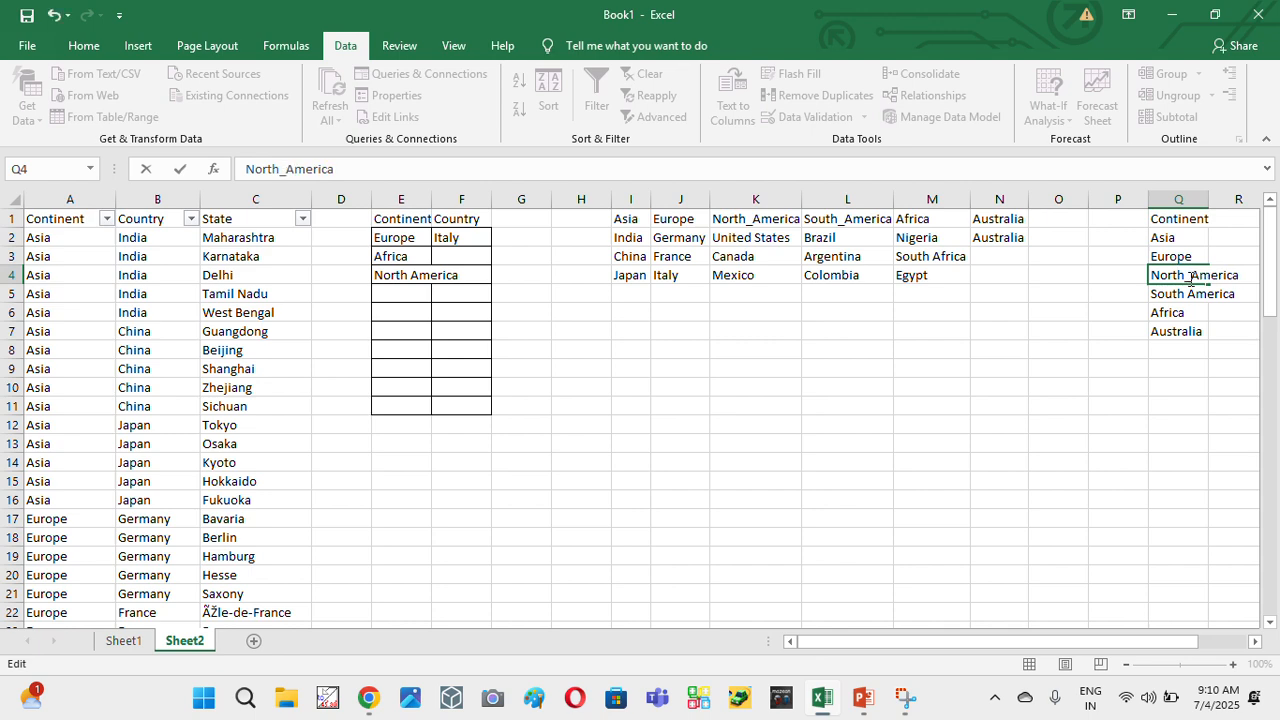
pyautogui.click(1190, 291)
pyautogui.doubleClick(1189, 291)
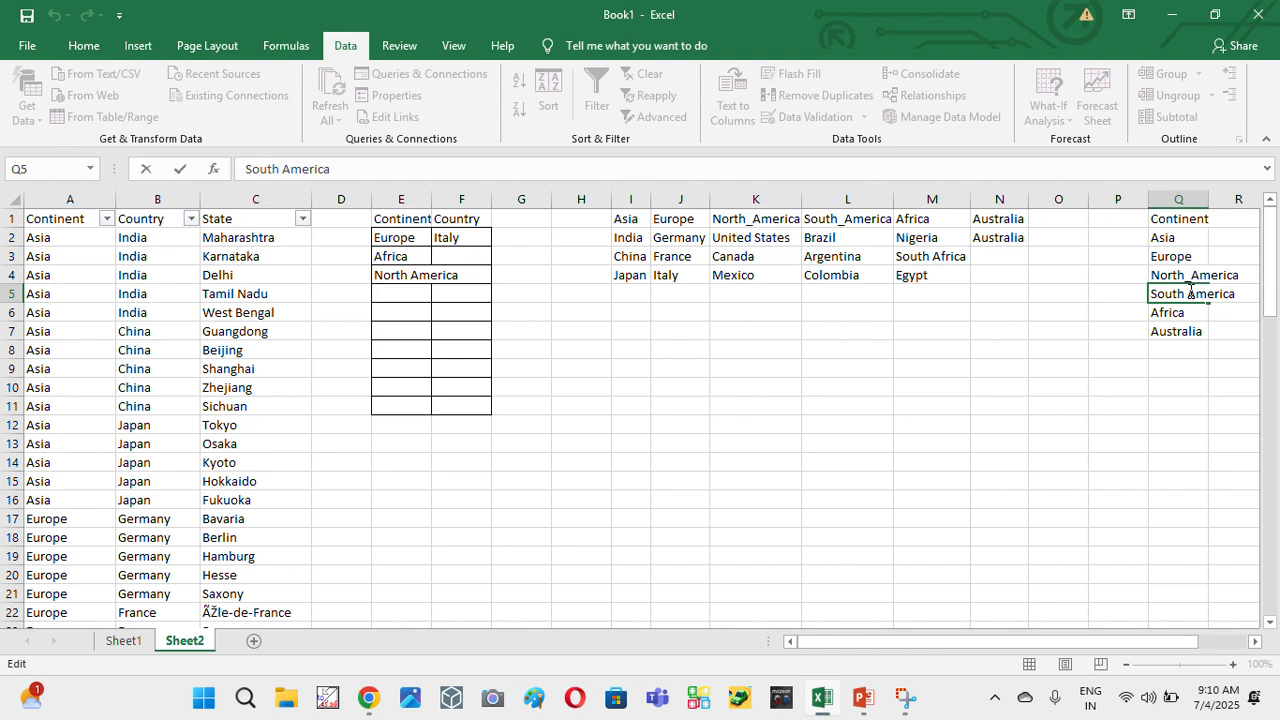
pyautogui.press('BackSpace')
pyautogui.write('_')
pyautogui.press('Return')
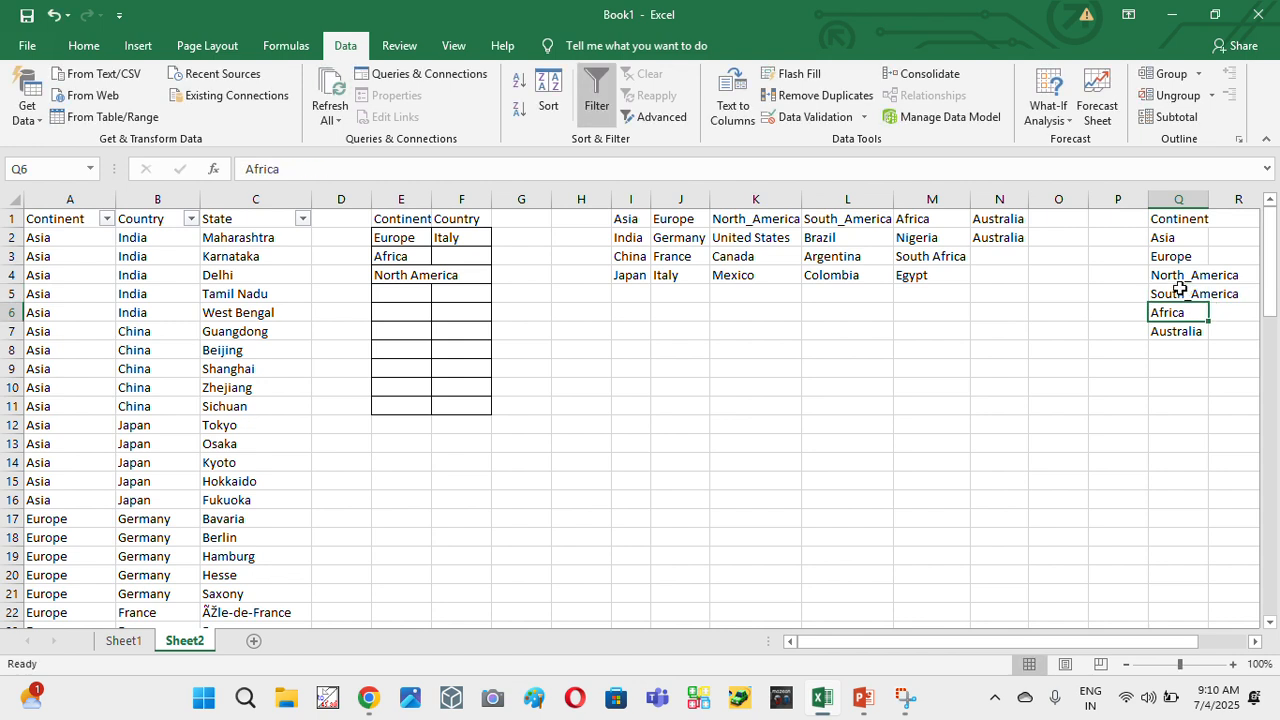
# - Choose North_America as the continent in E4 and Mexico as its country in F4
pyautogui.click(420, 275)
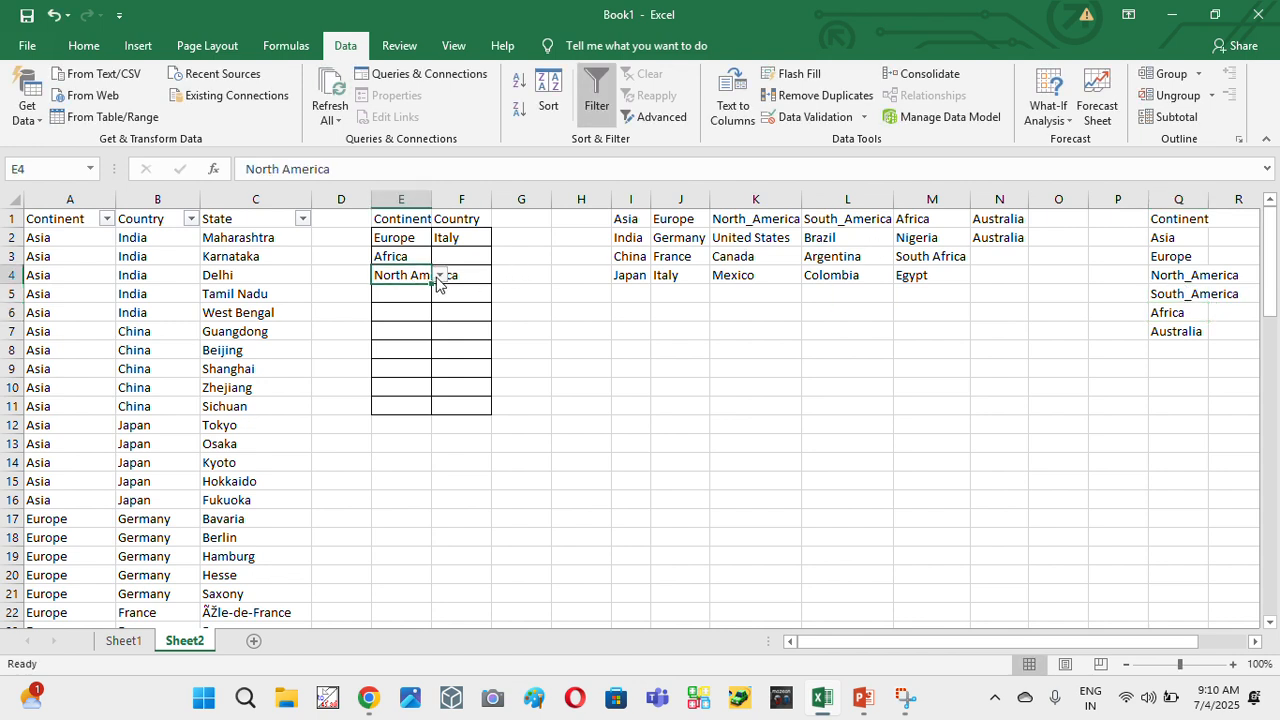
pyautogui.click(439, 275)
pyautogui.click(390, 315)
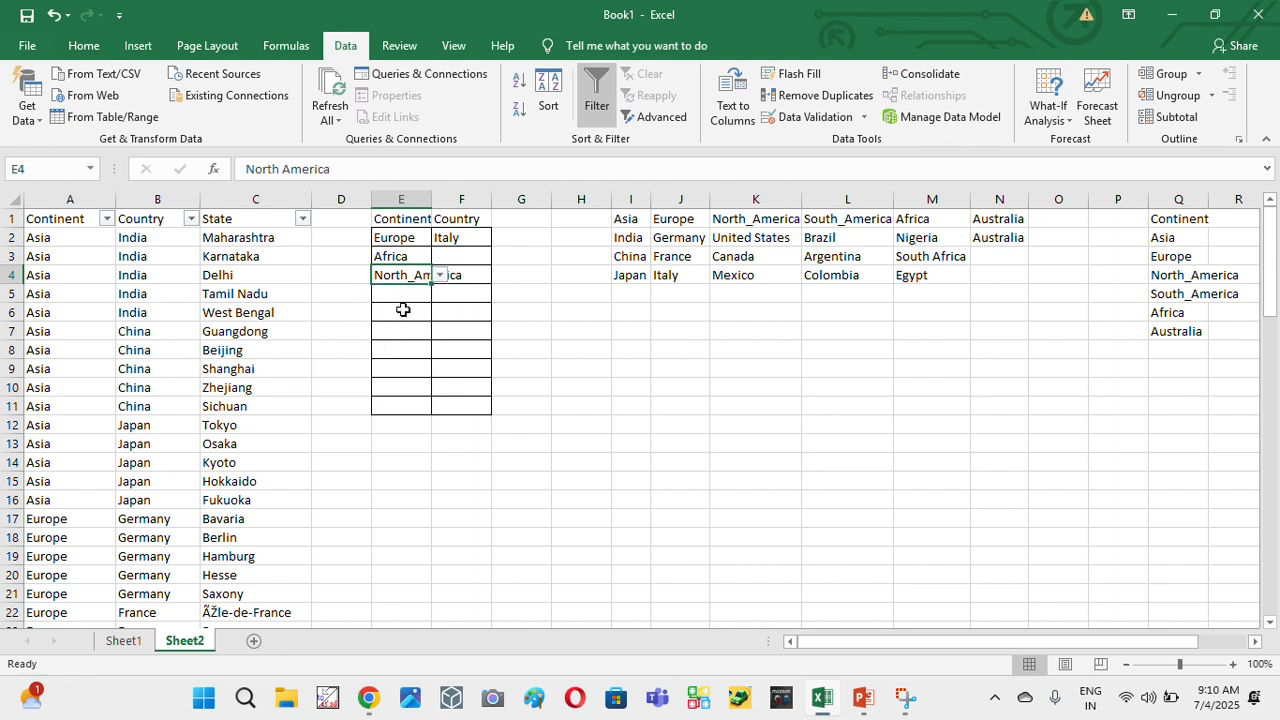
pyautogui.click(480, 277)
pyautogui.click(499, 275)
pyautogui.click(456, 314)
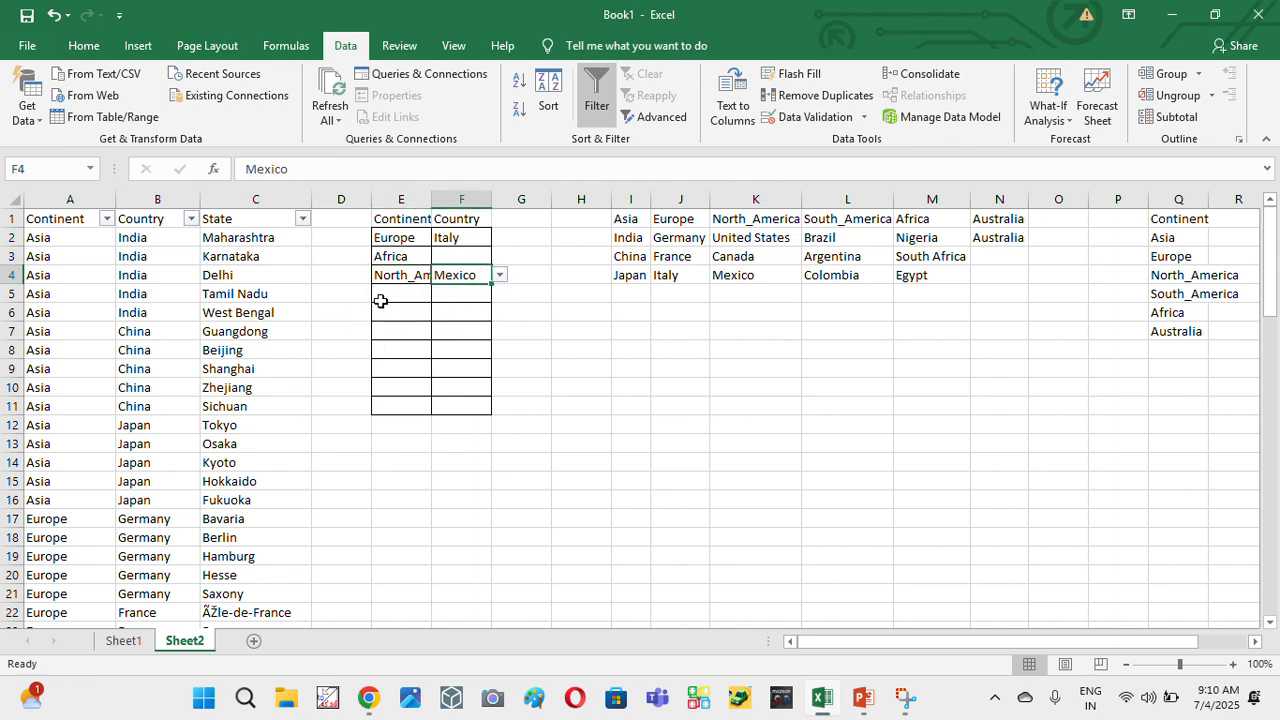
# - Choose South_America as the continent in E5 and Colombia as its country in F5
pyautogui.click(388, 293)
pyautogui.click(439, 294)
pyautogui.click(384, 349)
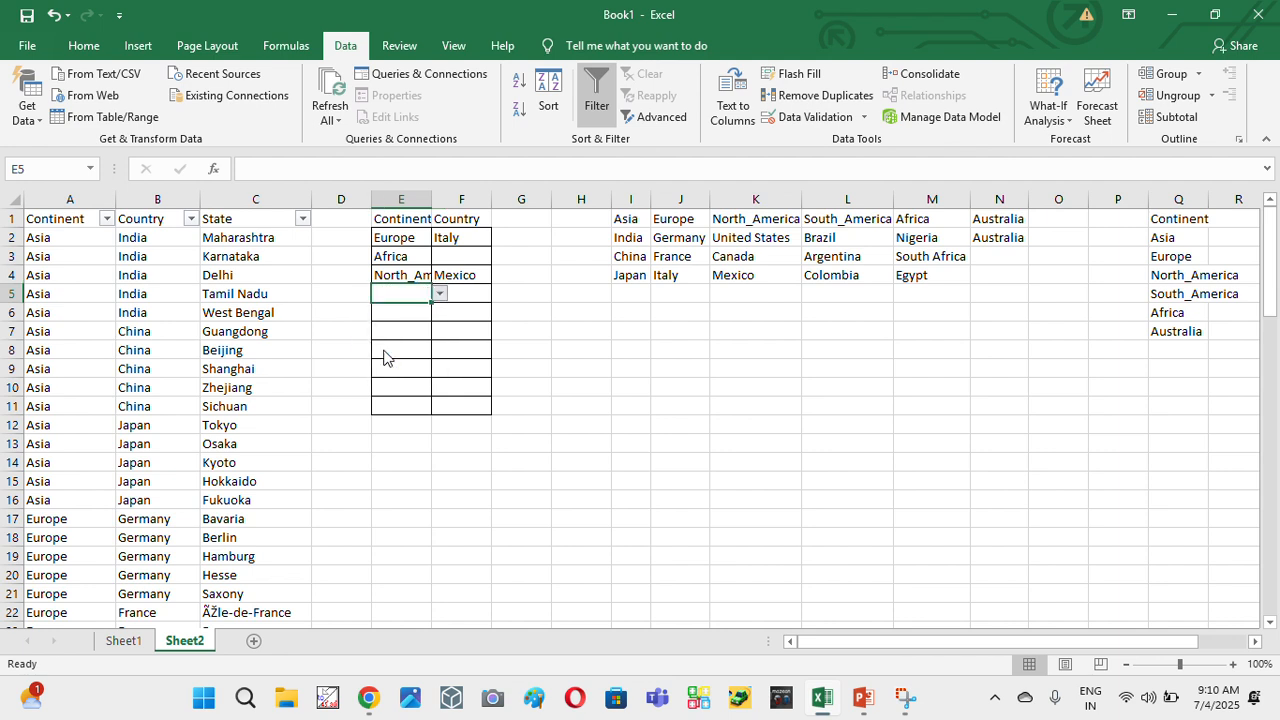
pyautogui.click(472, 294)
pyautogui.click(497, 294)
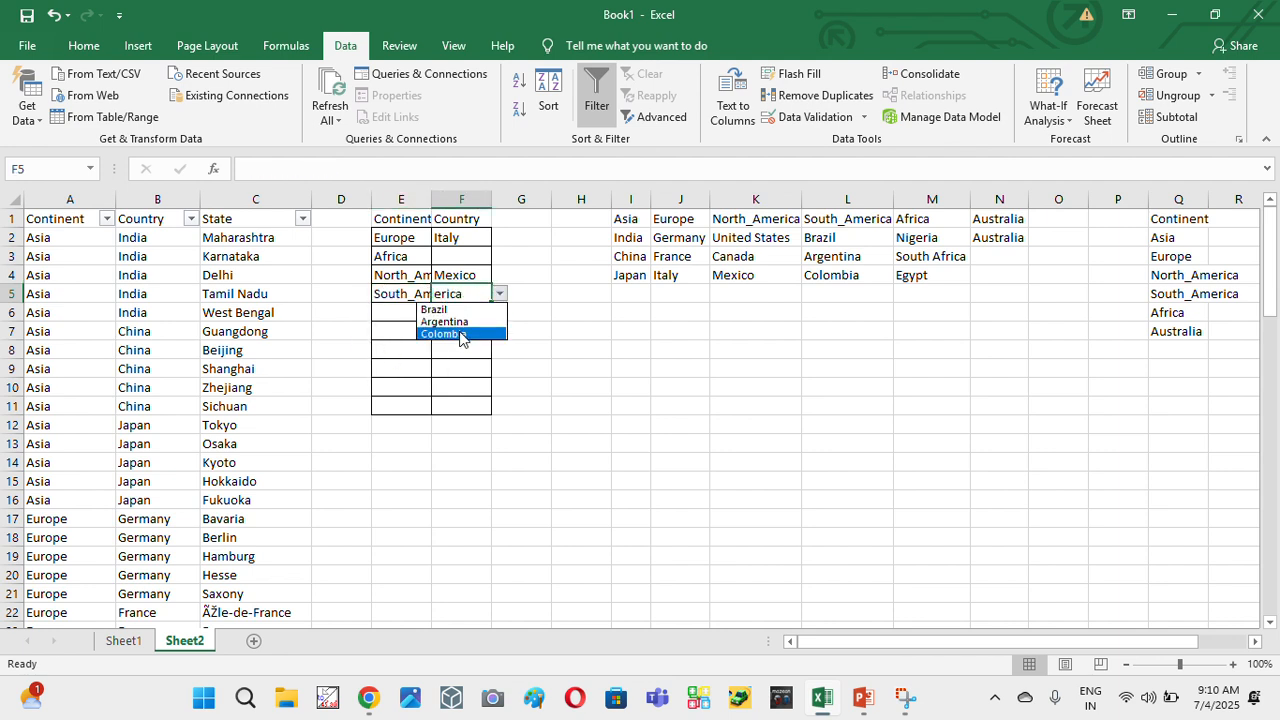
pyautogui.click(459, 334)
# - Choose Asia as the continent in E6 and China as its country in F6
pyautogui.click(395, 310)
pyautogui.click(439, 312)
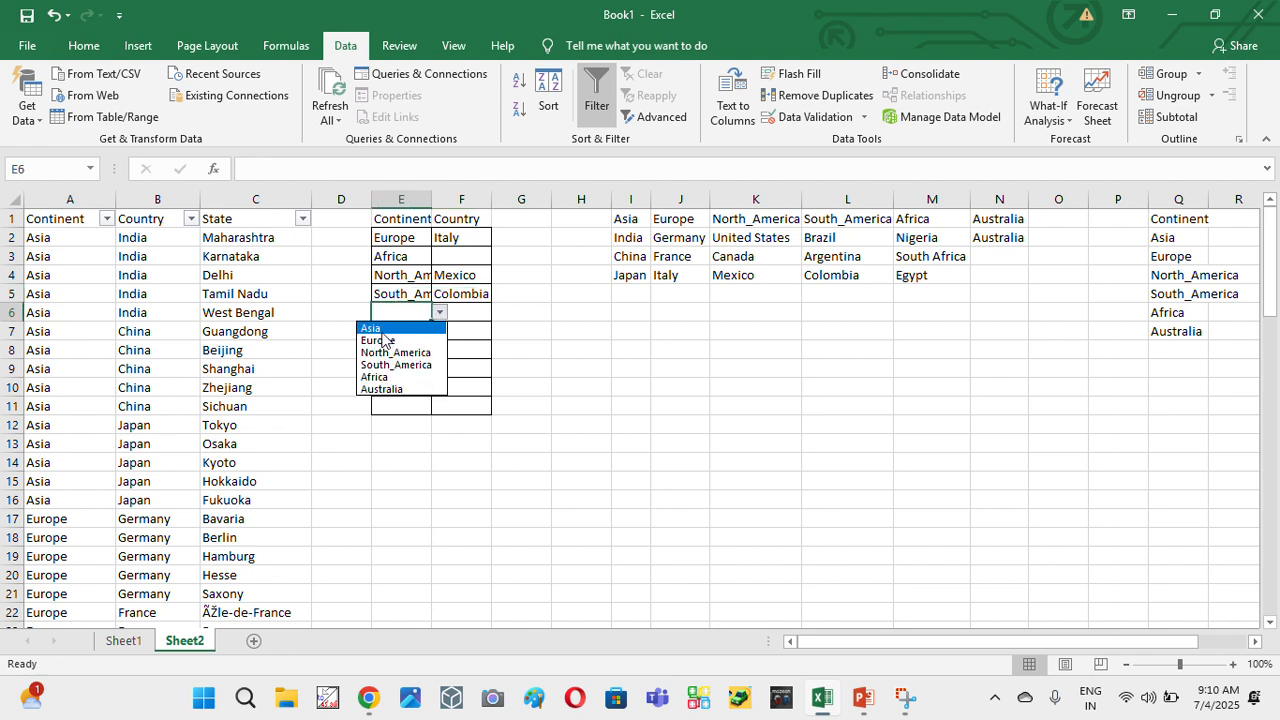
pyautogui.click(381, 329)
pyautogui.click(466, 311)
pyautogui.click(499, 314)
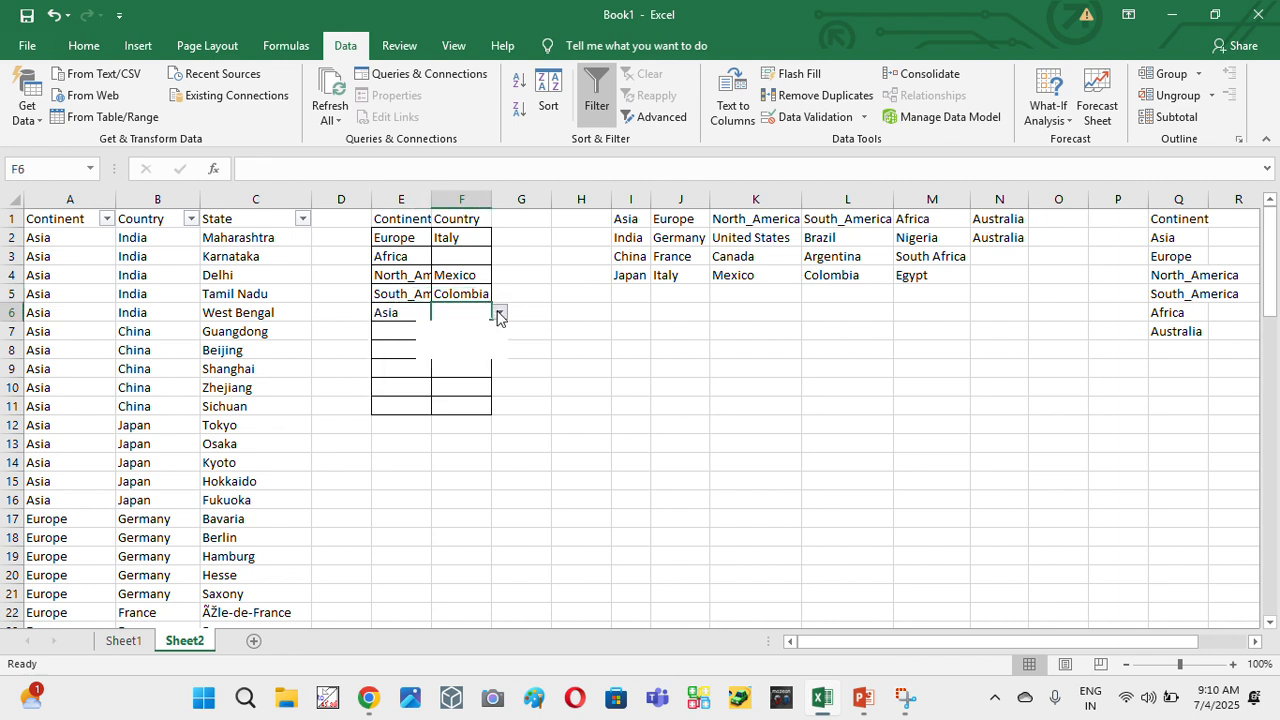
# - Choose North_America as the continent in E8 and Canada as its country in F8
pyautogui.click(420, 346)
pyautogui.click(440, 350)
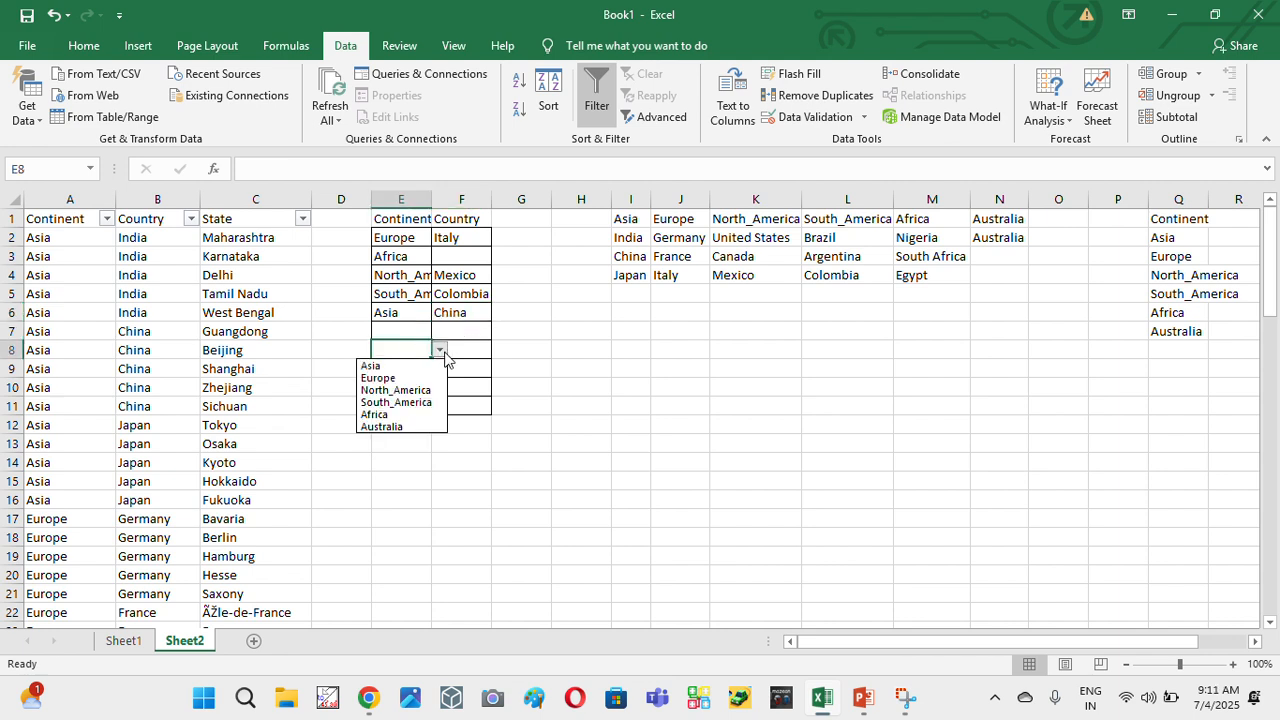
pyautogui.press('Escape')
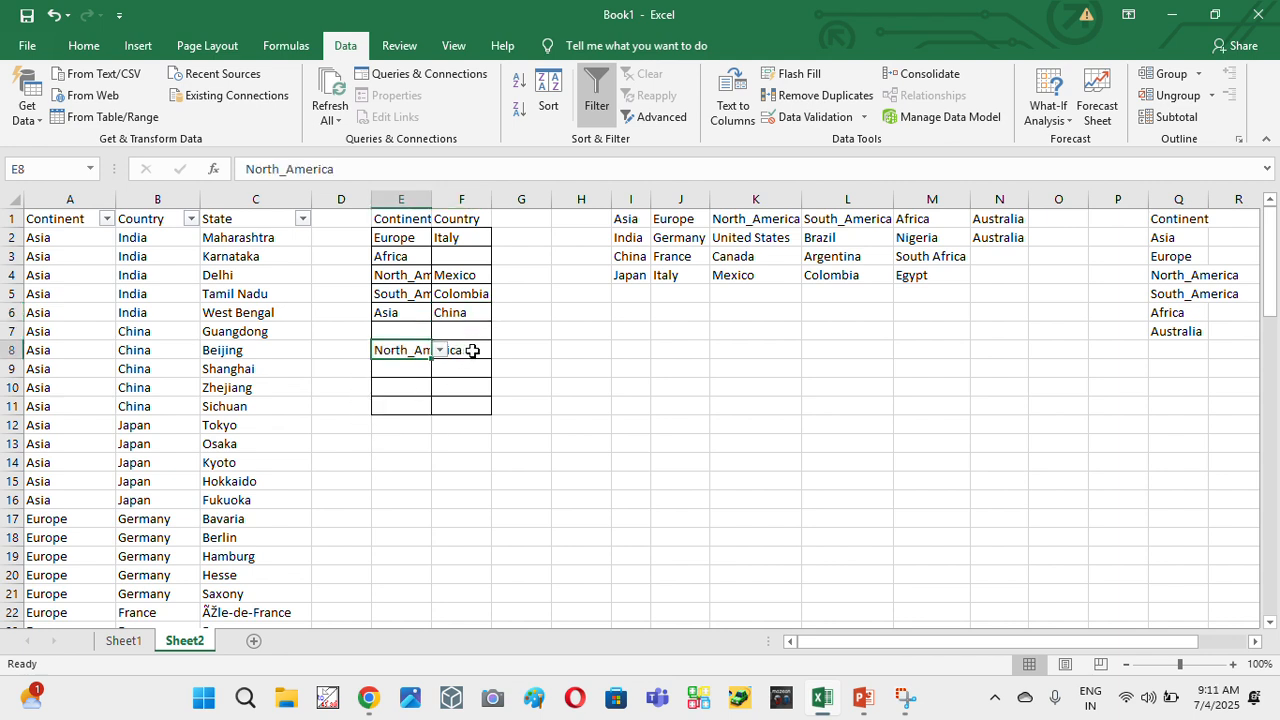
pyautogui.click(466, 350)
pyautogui.click(498, 349)
pyautogui.press('Escape')
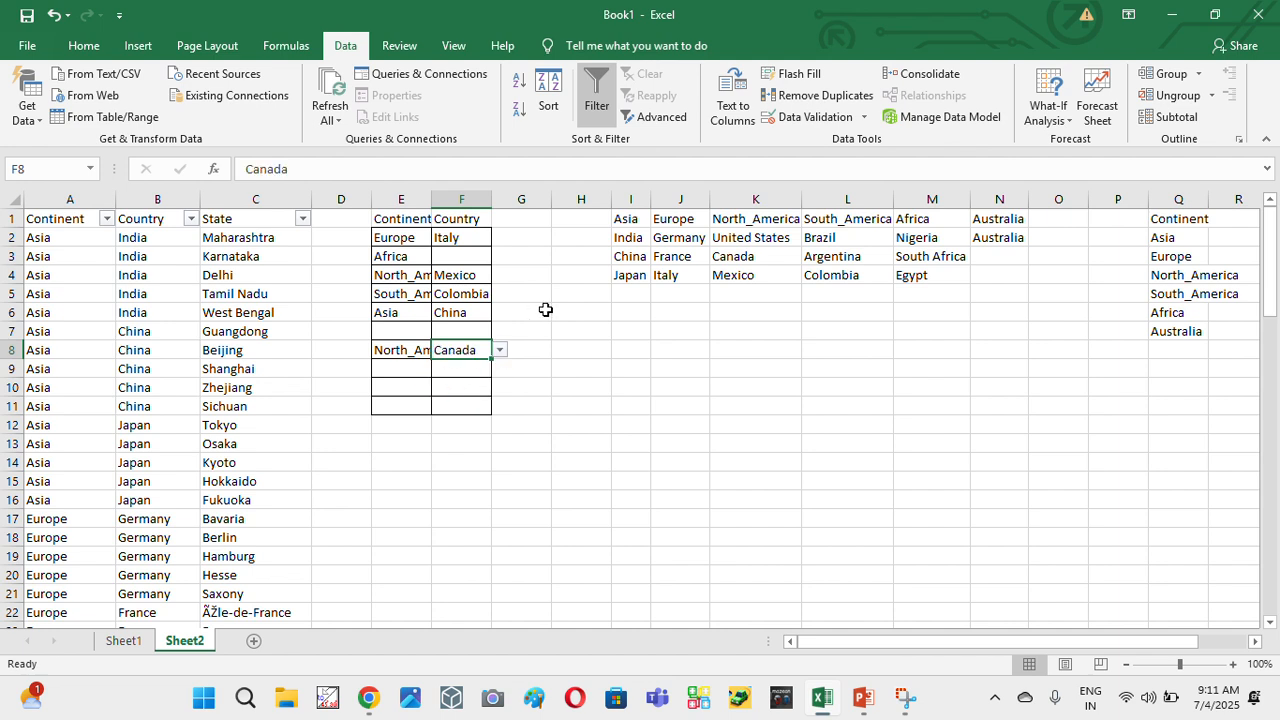
# - Review the chosen continents in E3:E8 against the countries in F3:F7
pyautogui.click(543, 311)
pyautogui.click(400, 258)
pyautogui.moveTo(400, 258); pyautogui.dragTo(404, 346)
pyautogui.click(465, 262)
pyautogui.moveTo(465, 262); pyautogui.dragTo(457, 322)
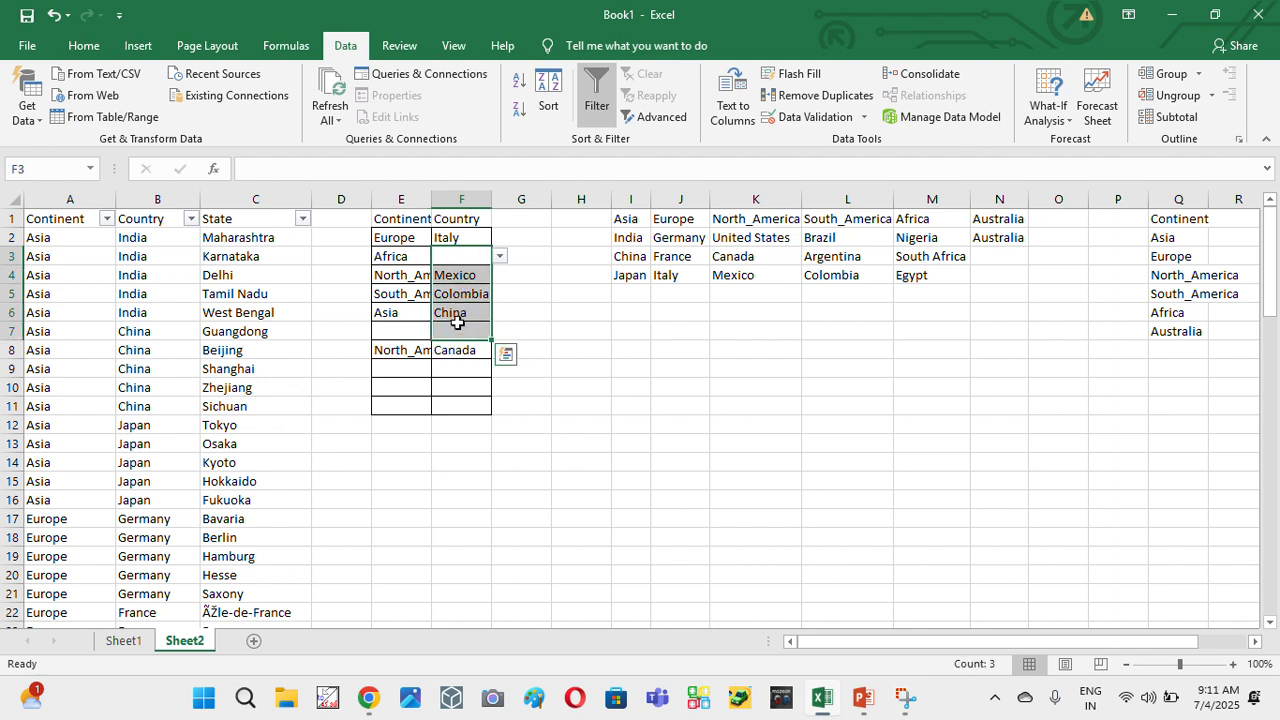